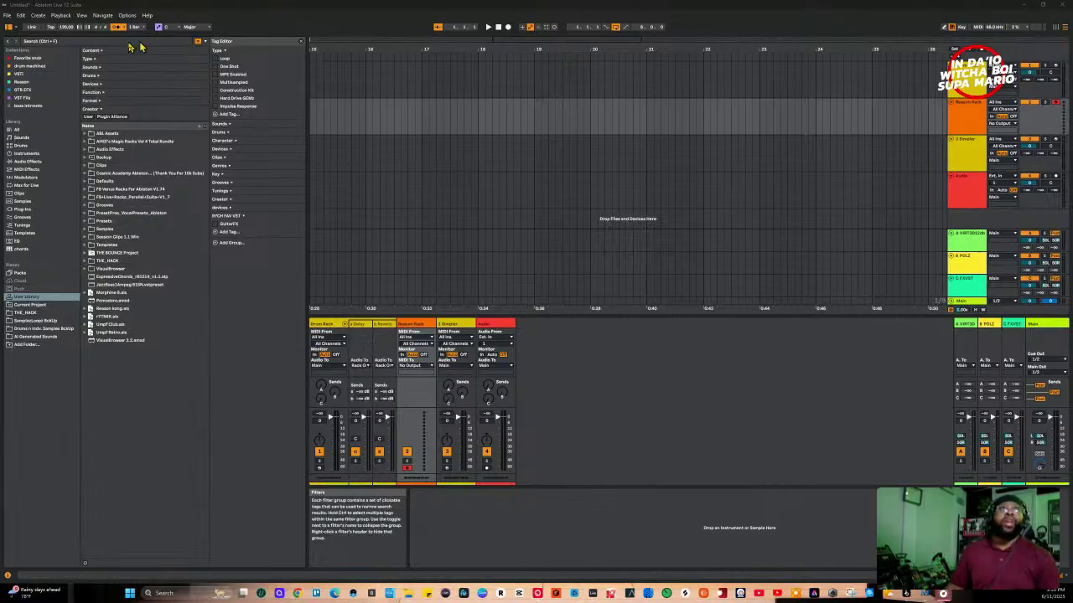
Step: Open the Display & Input settings and toggle Enable GPU Renderer off and back on
{"action": "left_click", "coordinate": [126, 15]}
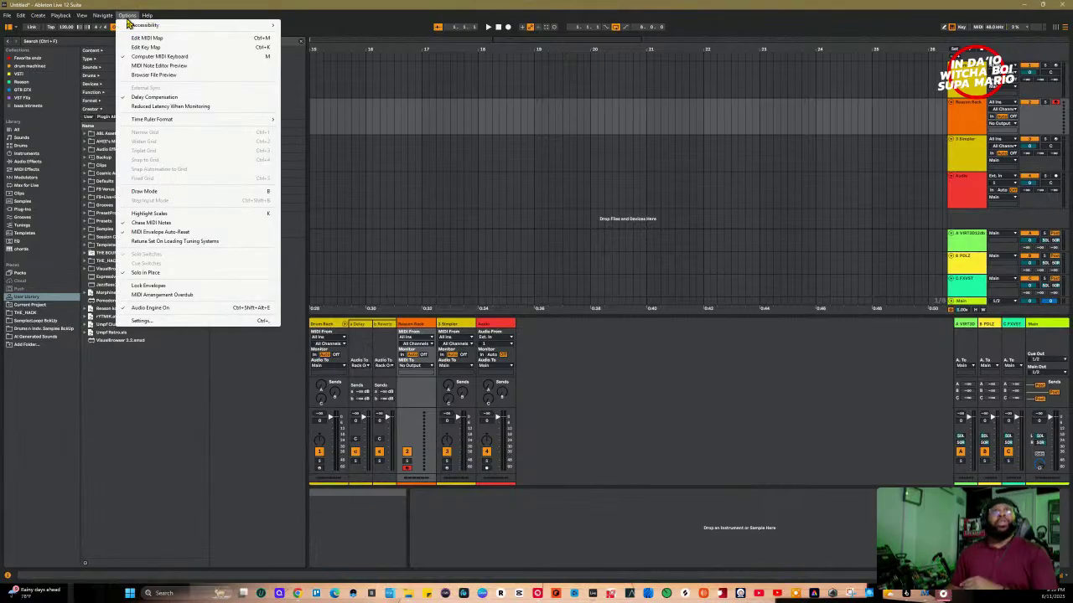
{"action": "left_click", "coordinate": [154, 324]}
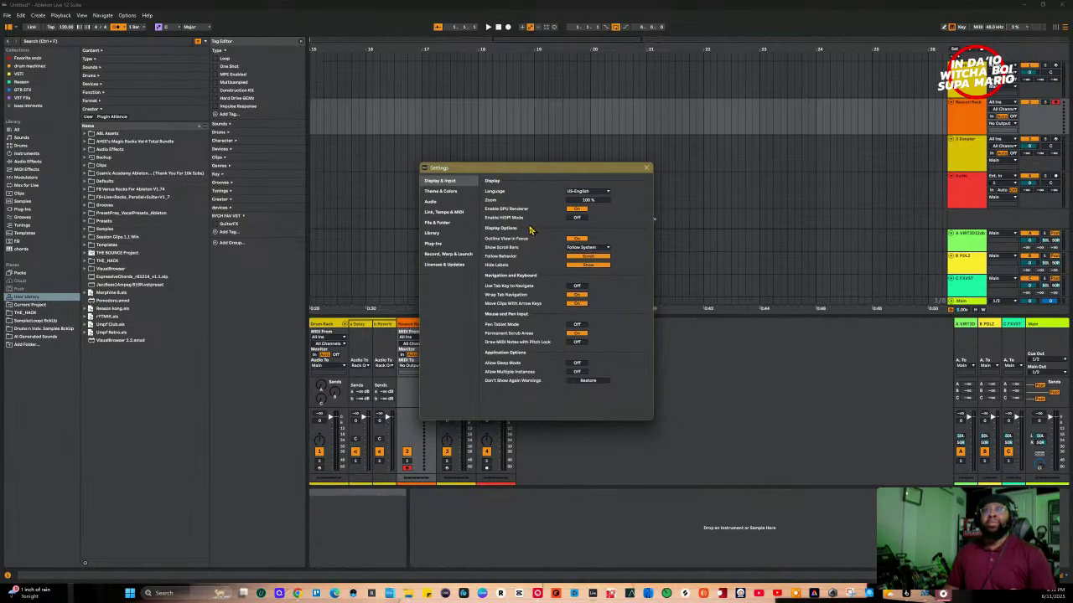
{"action": "left_click_drag", "start_coordinate": [467, 169], "coordinate": [523, 186]}
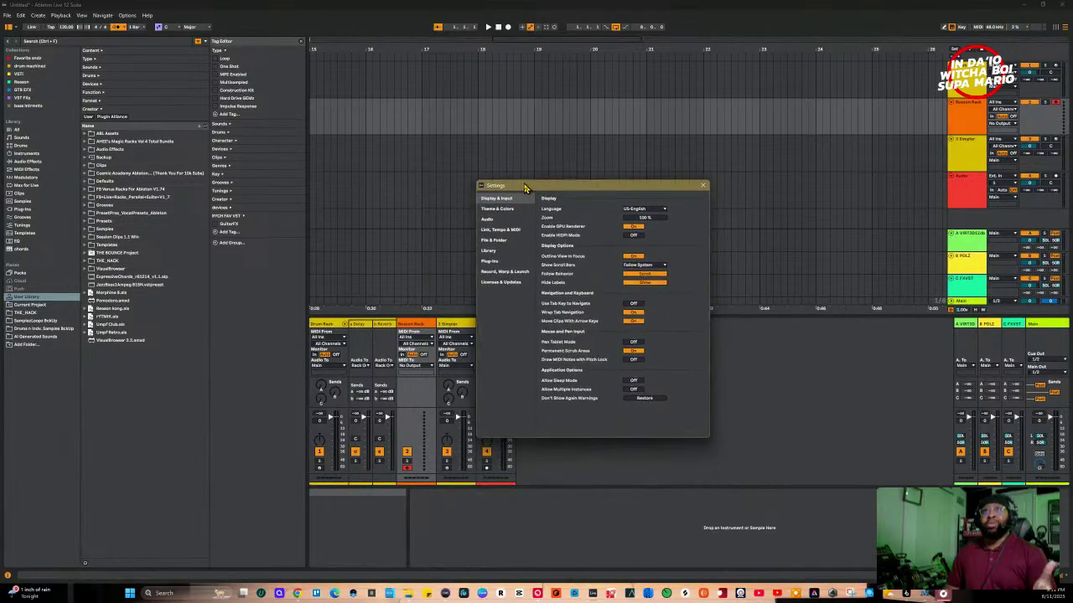
{"action": "left_click", "coordinate": [634, 227]}
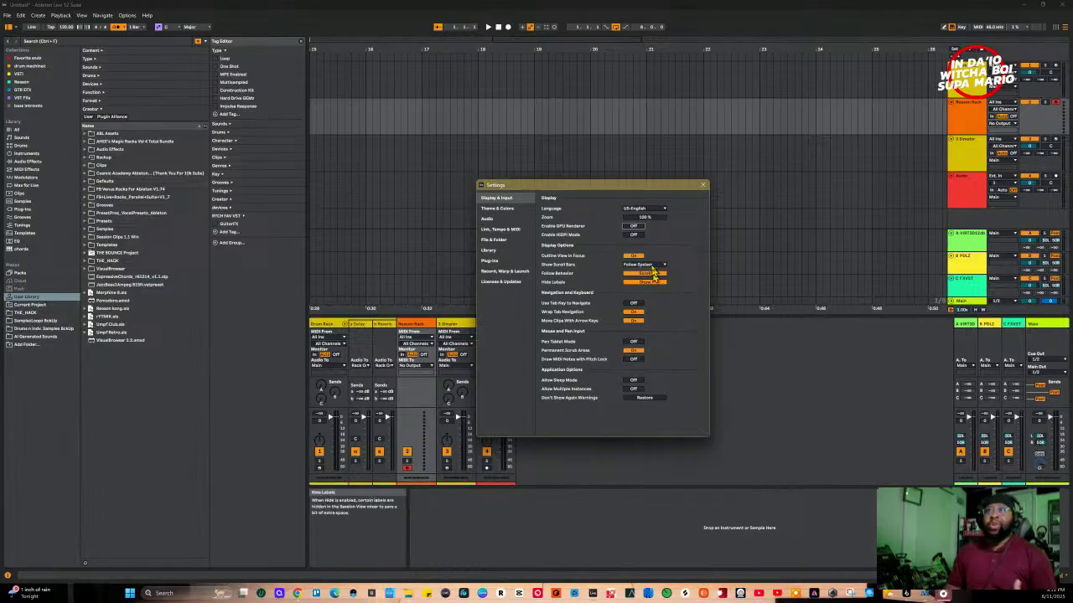
{"action": "left_click", "coordinate": [635, 226]}
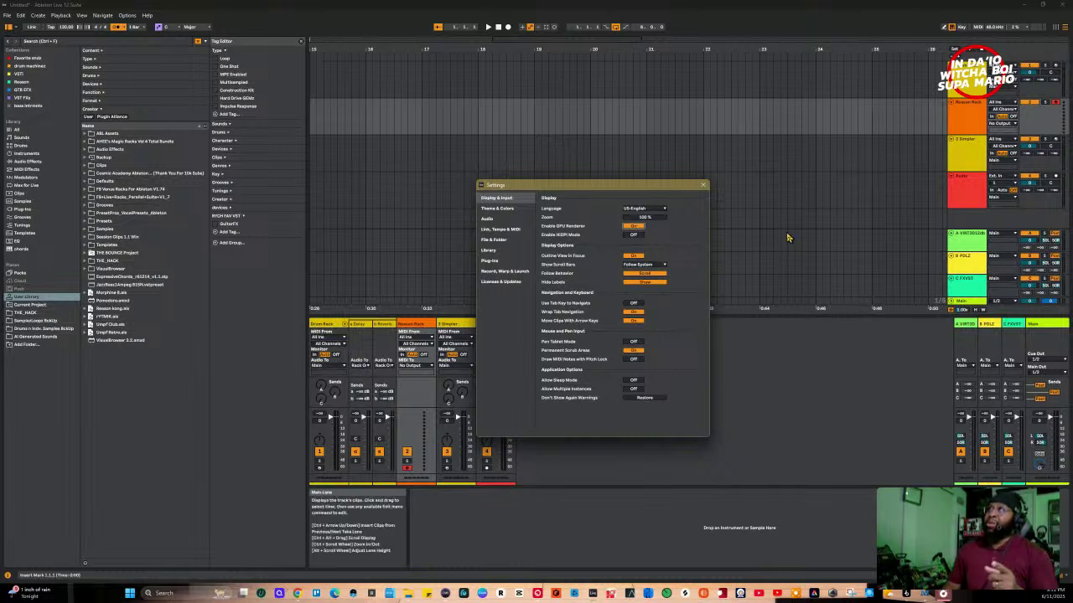
Step: Examine the average and current CPU load in the CPU meter with the GPU renderer on
{"action": "left_click", "coordinate": [1026, 28]}
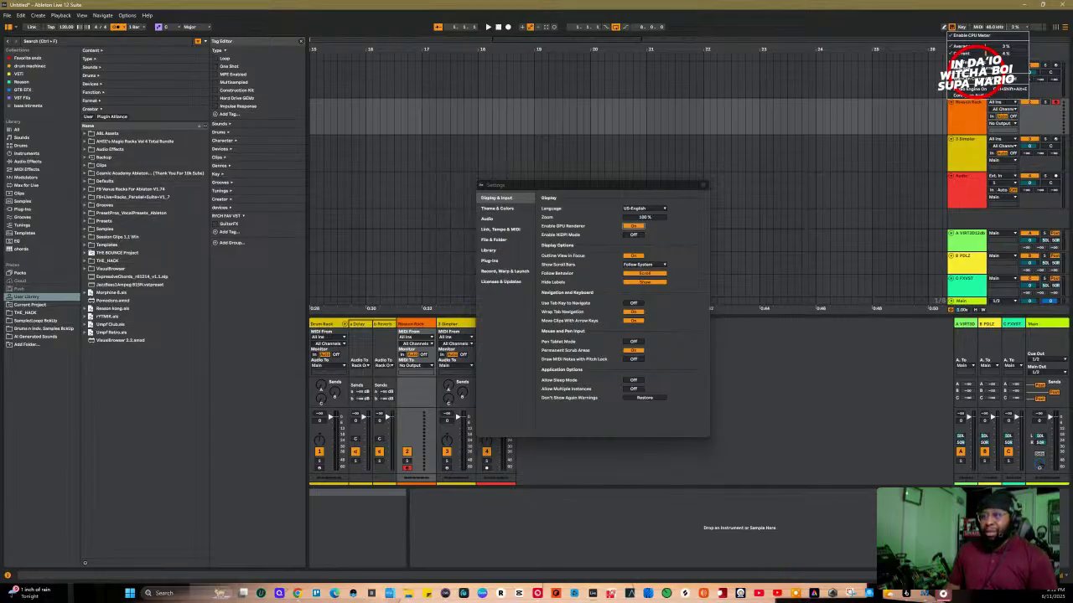
{"action": "left_click", "coordinate": [992, 95]}
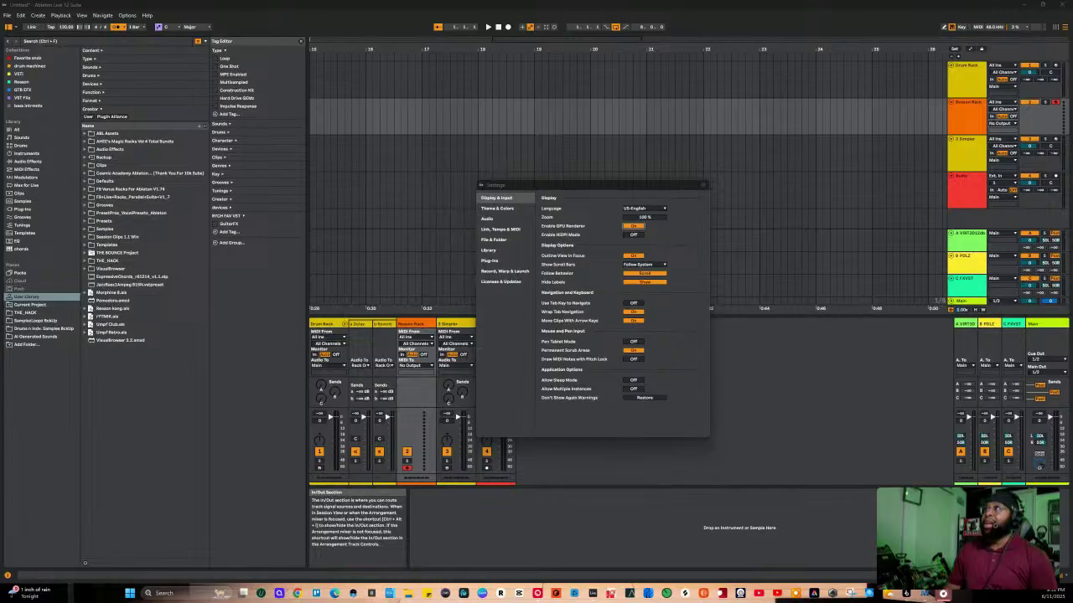
{"action": "left_click", "coordinate": [1024, 28]}
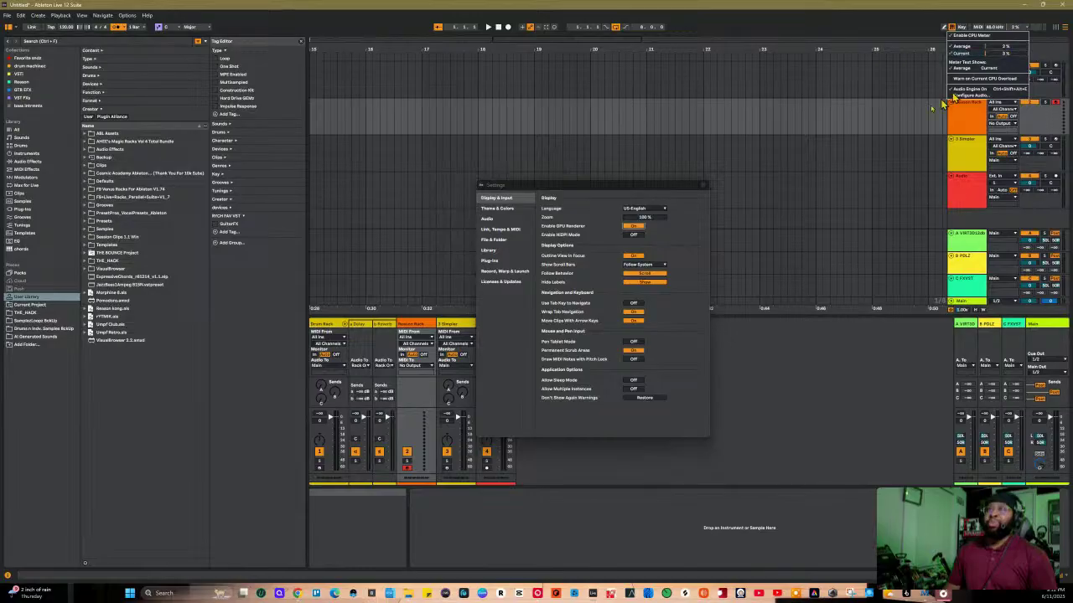
{"action": "left_click", "coordinate": [642, 229]}
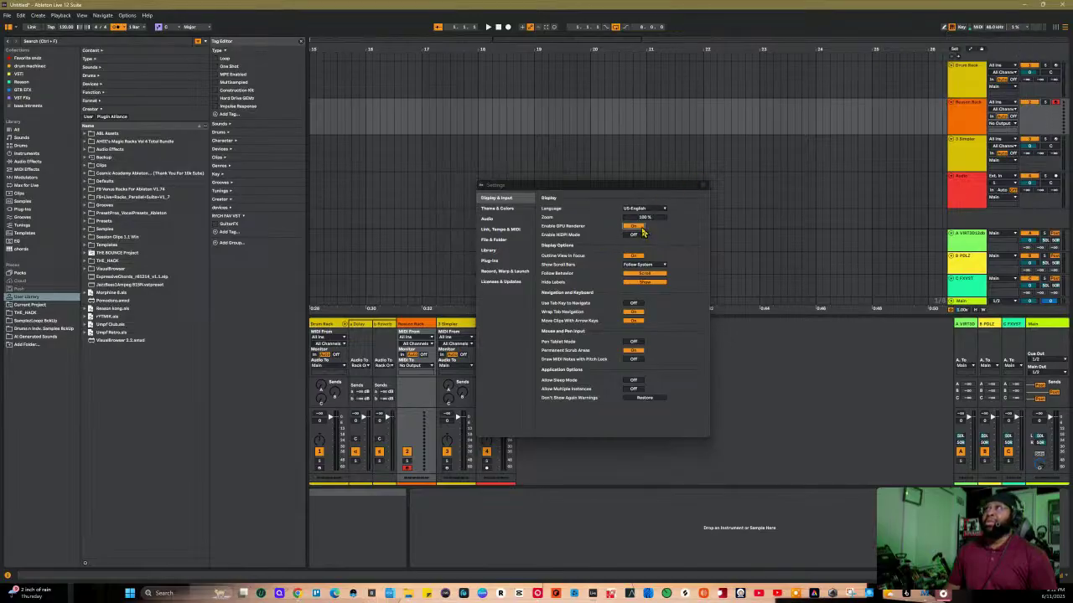
{"action": "left_click", "coordinate": [1016, 27]}
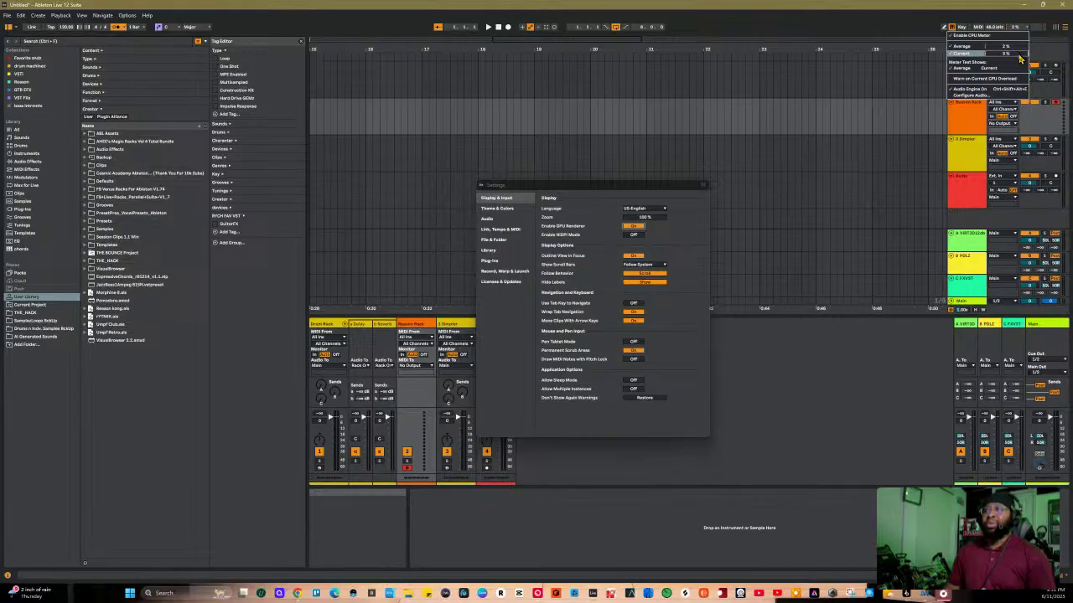
Step: Turn off Enable GPU Renderer and check the average and current CPU load
{"action": "left_click", "coordinate": [635, 228]}
{"action": "left_click", "coordinate": [635, 228]}
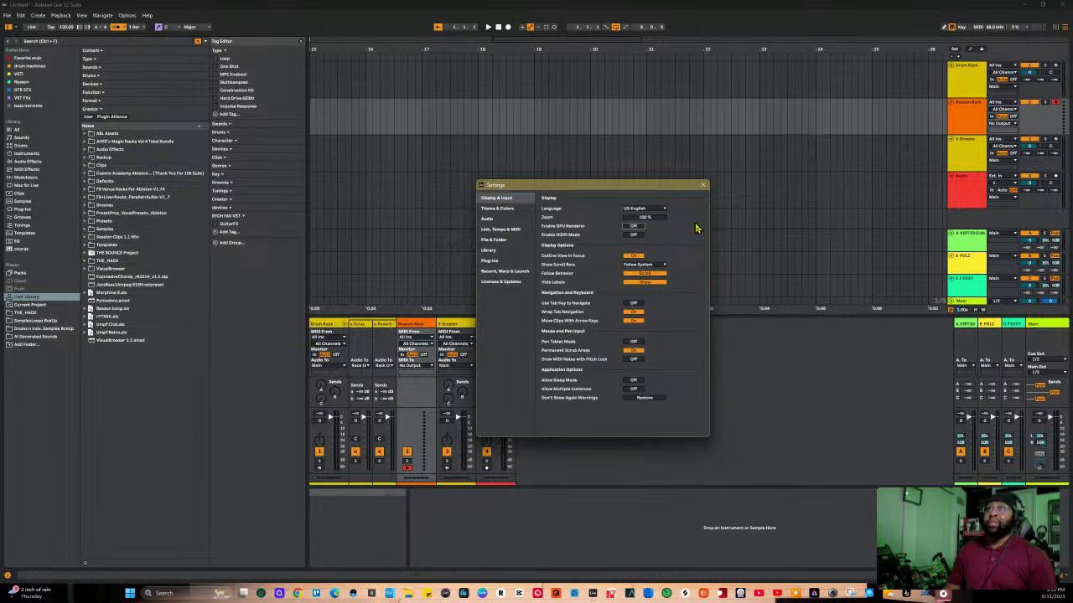
{"action": "left_click", "coordinate": [1018, 26]}
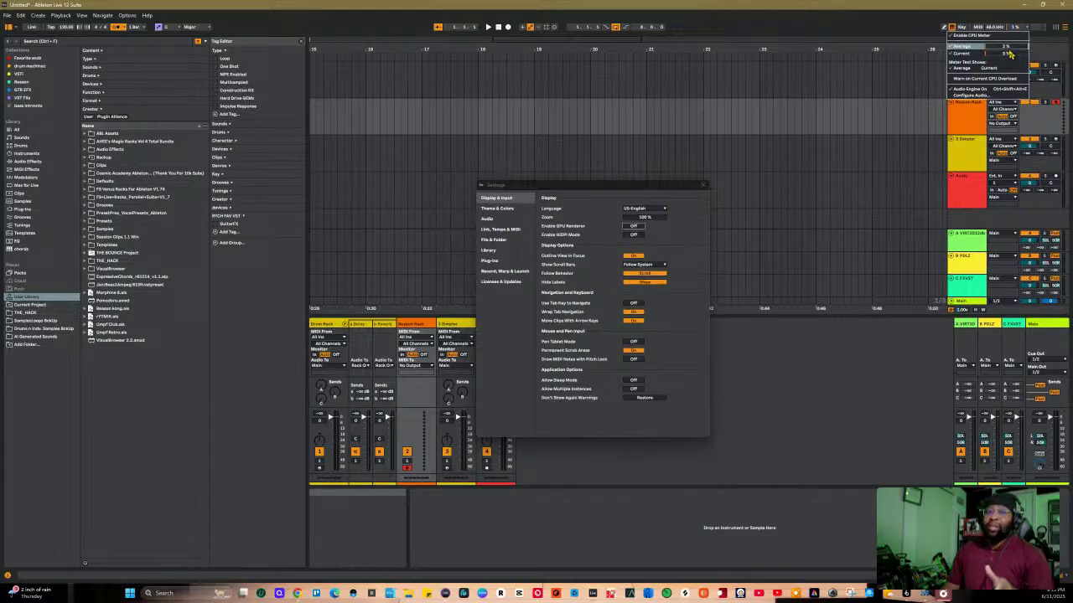
Step: Turn Enable GPU Renderer back on, recheck the CPU load and close the settings
{"action": "left_click", "coordinate": [635, 226]}
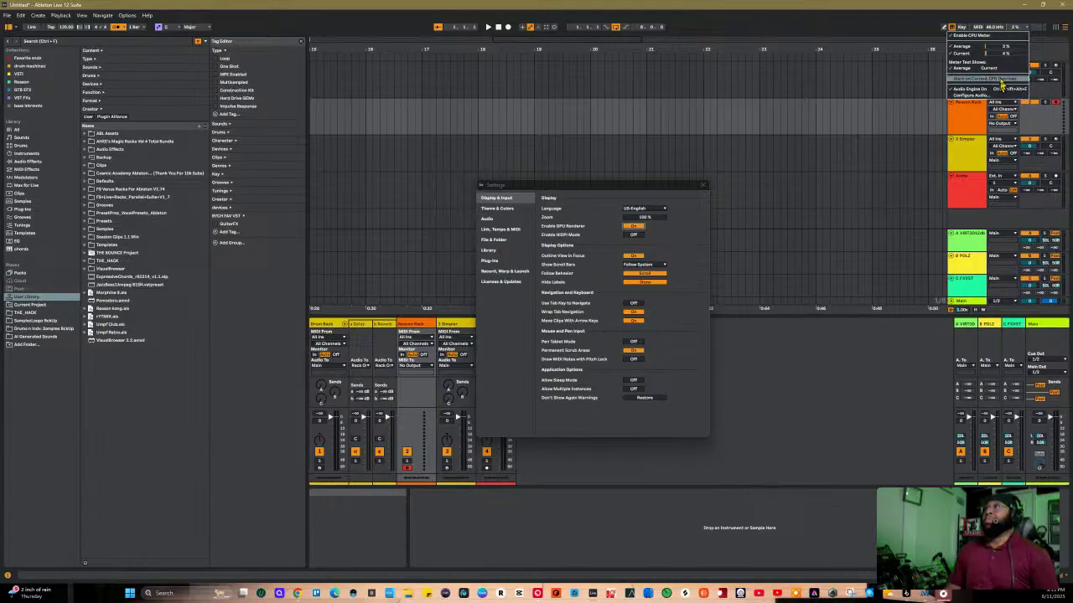
{"action": "left_click", "coordinate": [1040, 40]}
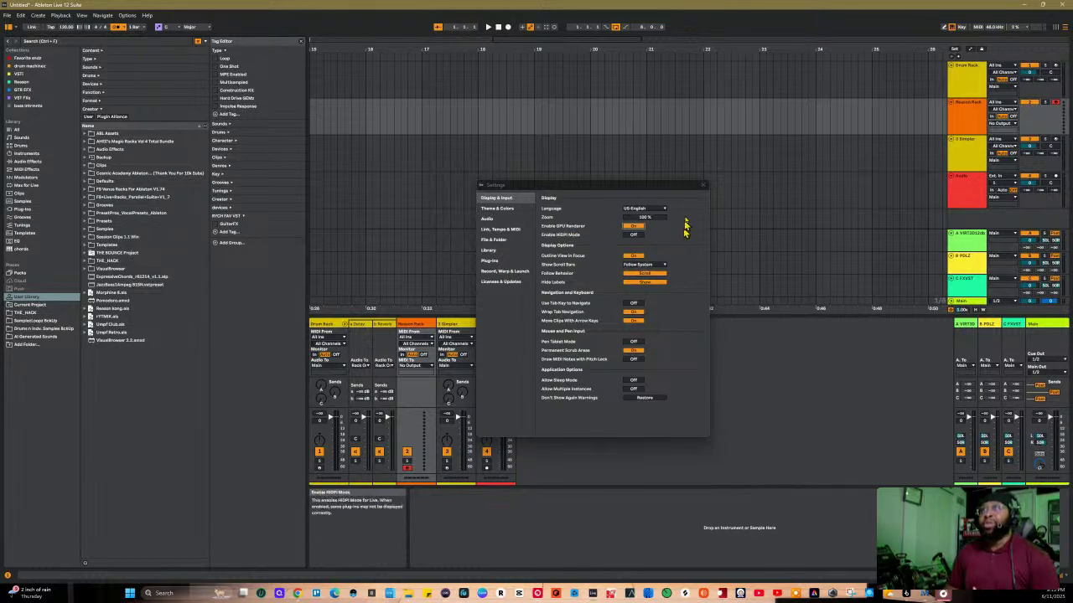
{"action": "left_click", "coordinate": [703, 185]}
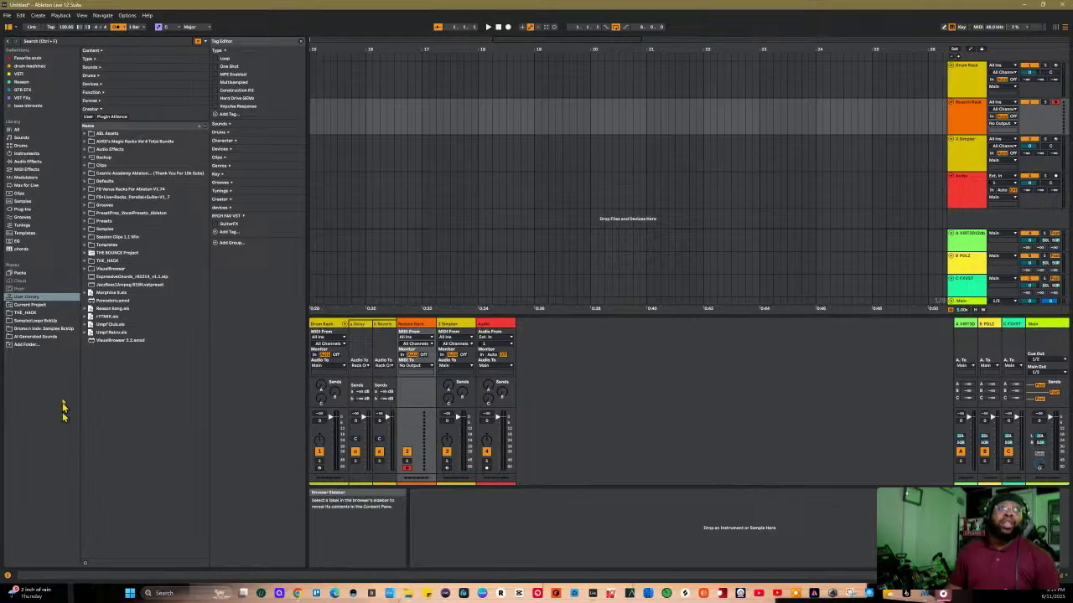
Step: Look through the browser's Plug-Ins and Audio Effects categories and locate Auto Filter
{"action": "left_click", "coordinate": [24, 209]}
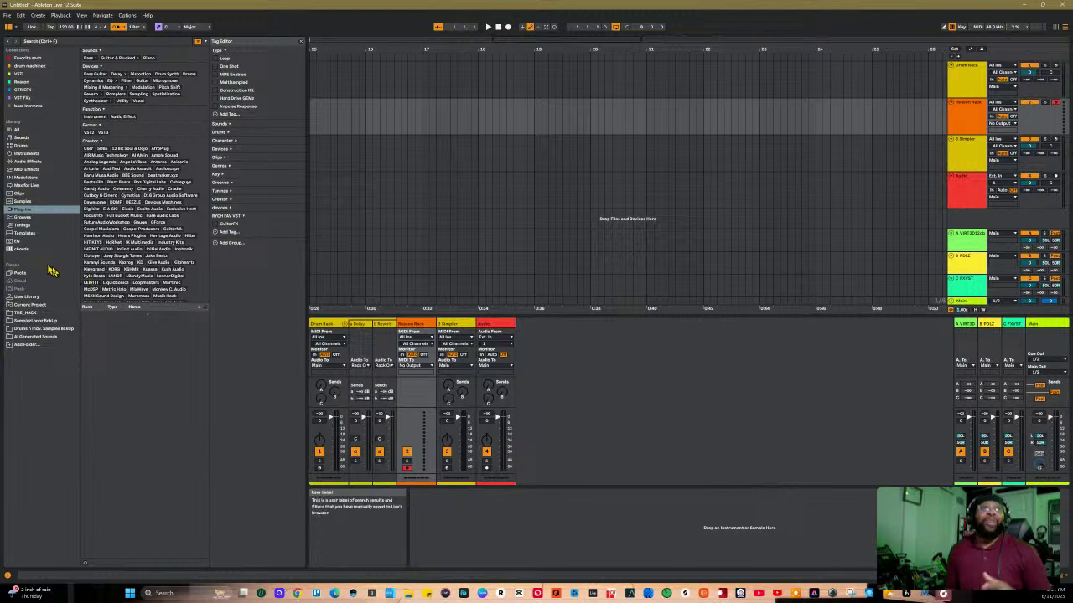
{"action": "left_click", "coordinate": [21, 162]}
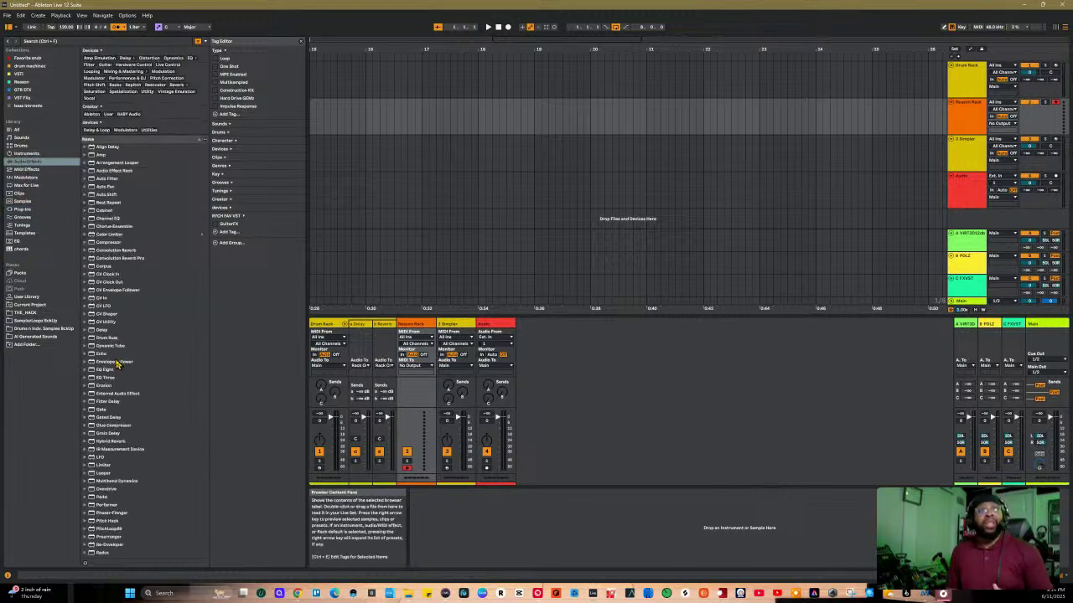
{"action": "left_click", "coordinate": [102, 182]}
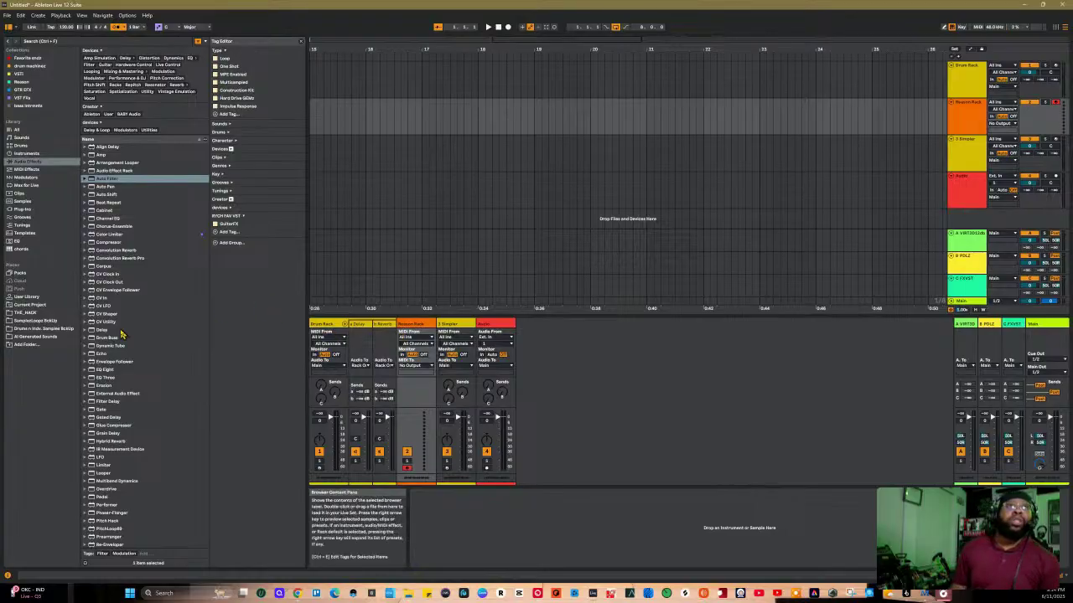
Step: Load the Brindal Brass preset from the Analog instrument onto a new MIDI track
{"action": "left_click", "coordinate": [25, 154]}
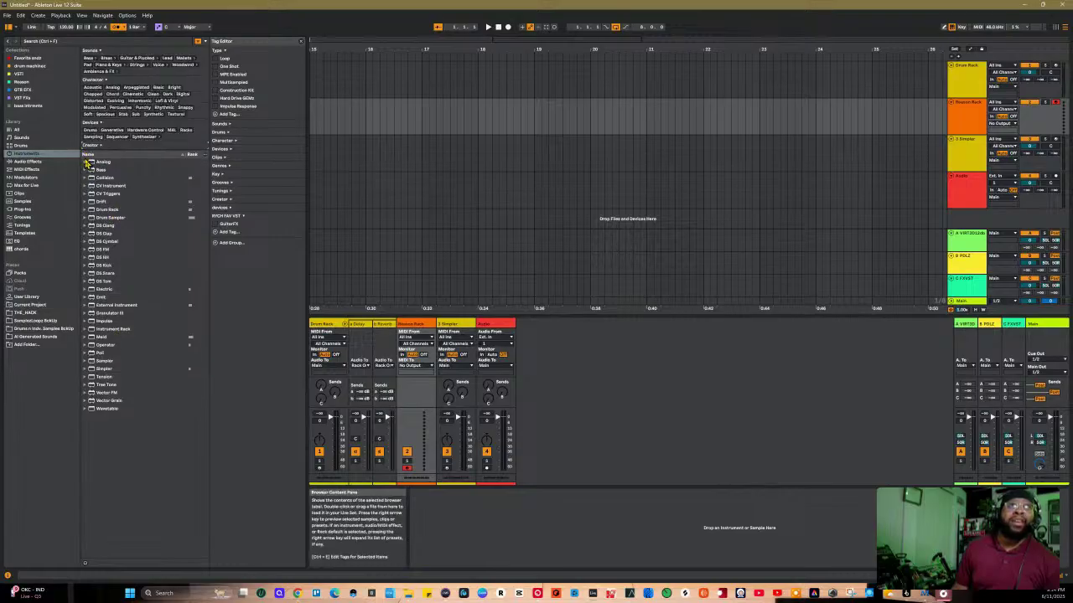
{"action": "left_click", "coordinate": [85, 164]}
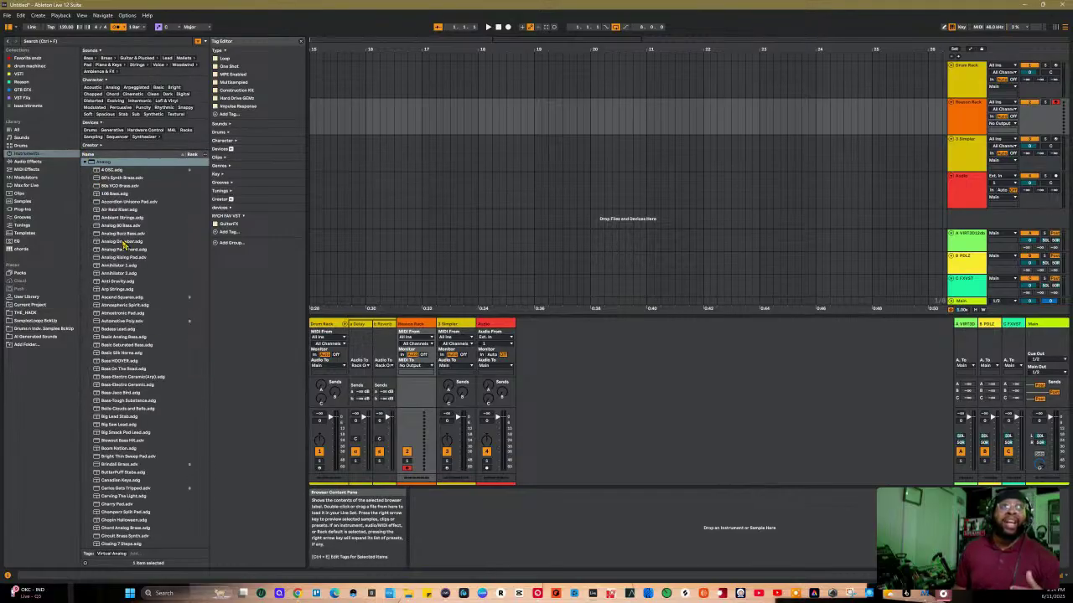
{"action": "scroll", "coordinate": [130, 275], "scroll_direction": "down", "scroll_amount": 2}
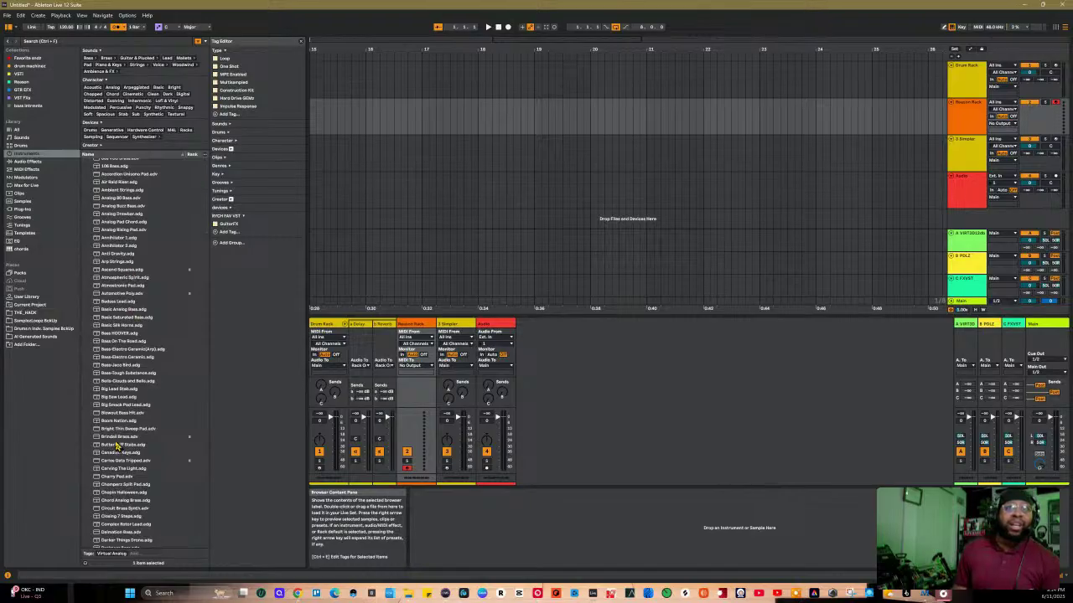
{"action": "left_click_drag", "start_coordinate": [118, 442], "coordinate": [574, 410]}
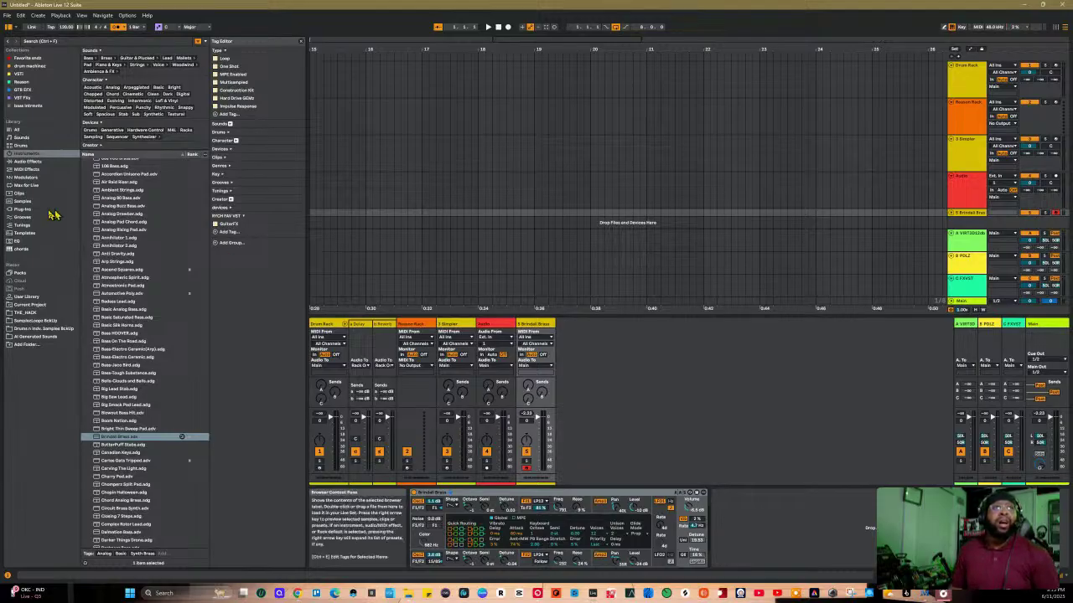
Step: Add the Auto Filter audio effect after the Brindal Brass instrument
{"action": "left_click", "coordinate": [23, 210]}
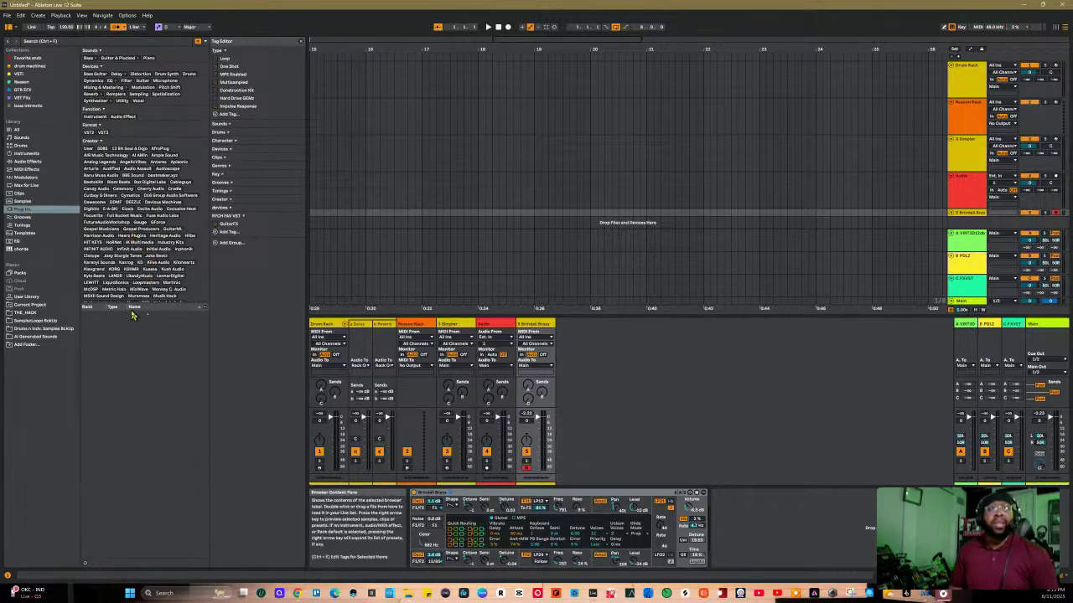
{"action": "left_click", "coordinate": [27, 161]}
{"action": "left_click", "coordinate": [103, 179]}
{"action": "left_click_drag", "start_coordinate": [101, 180], "coordinate": [726, 504]}
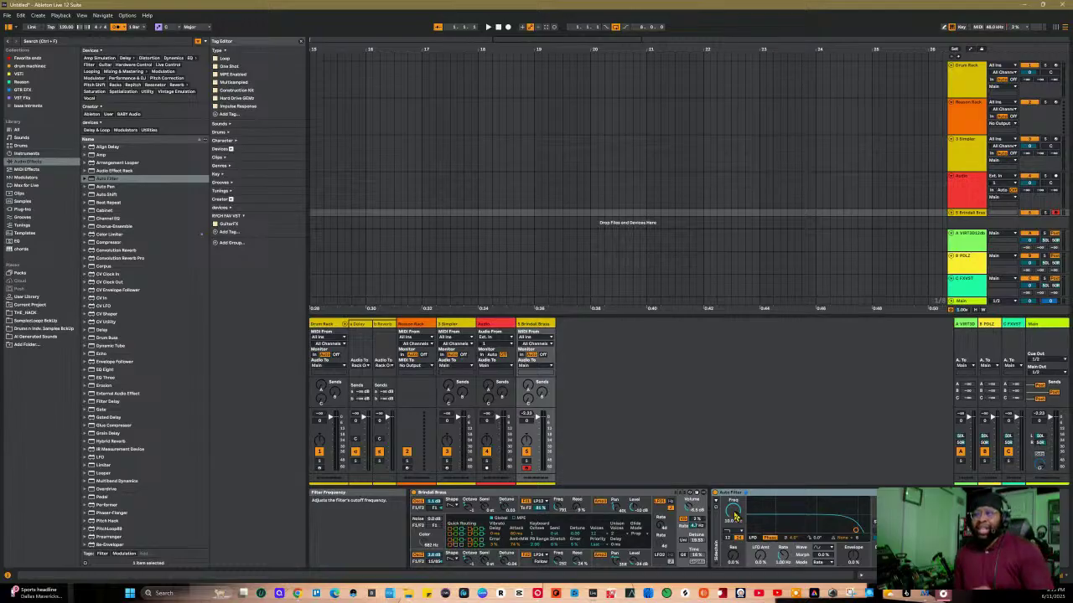
Step: Lower the Auto Filter's cutoff frequency and try the DJ and Comb filter types
{"action": "left_click_drag", "start_coordinate": [736, 516], "coordinate": [739, 519]}
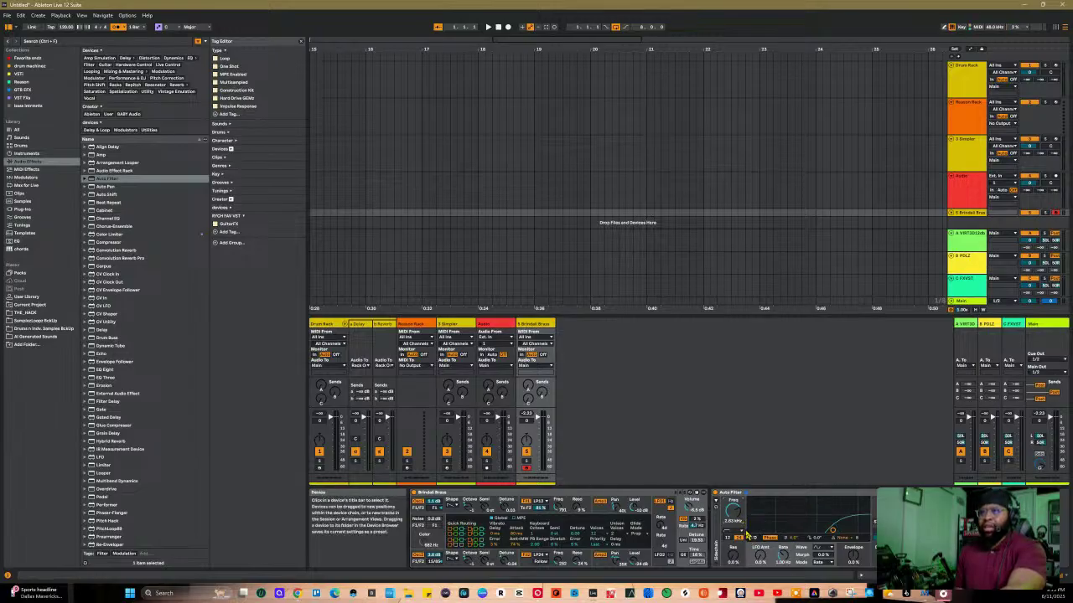
{"action": "left_click", "coordinate": [730, 536]}
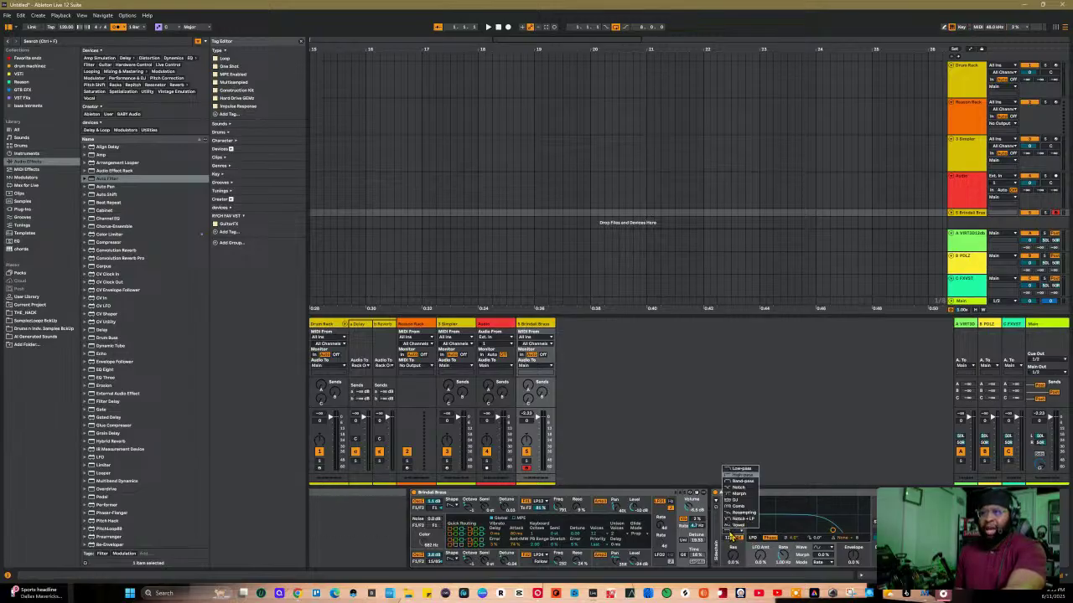
{"action": "left_click", "coordinate": [748, 501]}
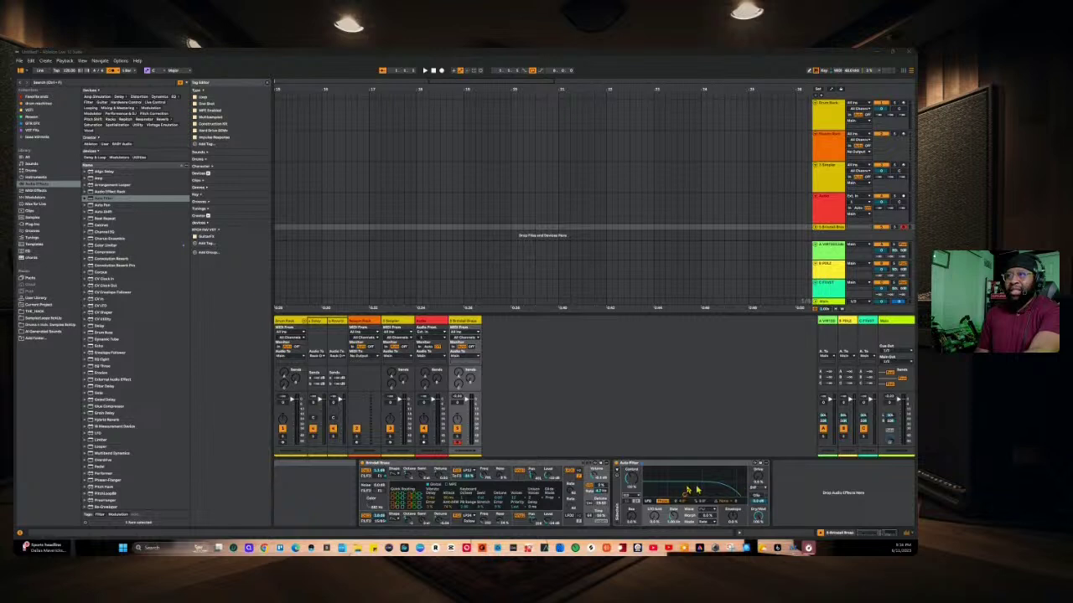
{"action": "left_click", "coordinate": [645, 485]}
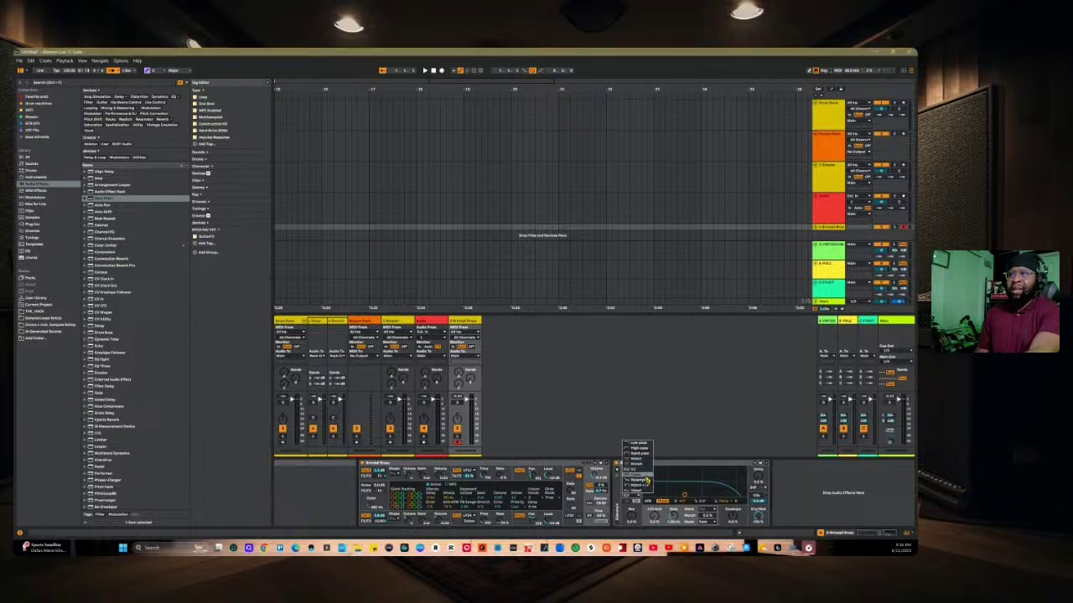
{"action": "left_click", "coordinate": [641, 474]}
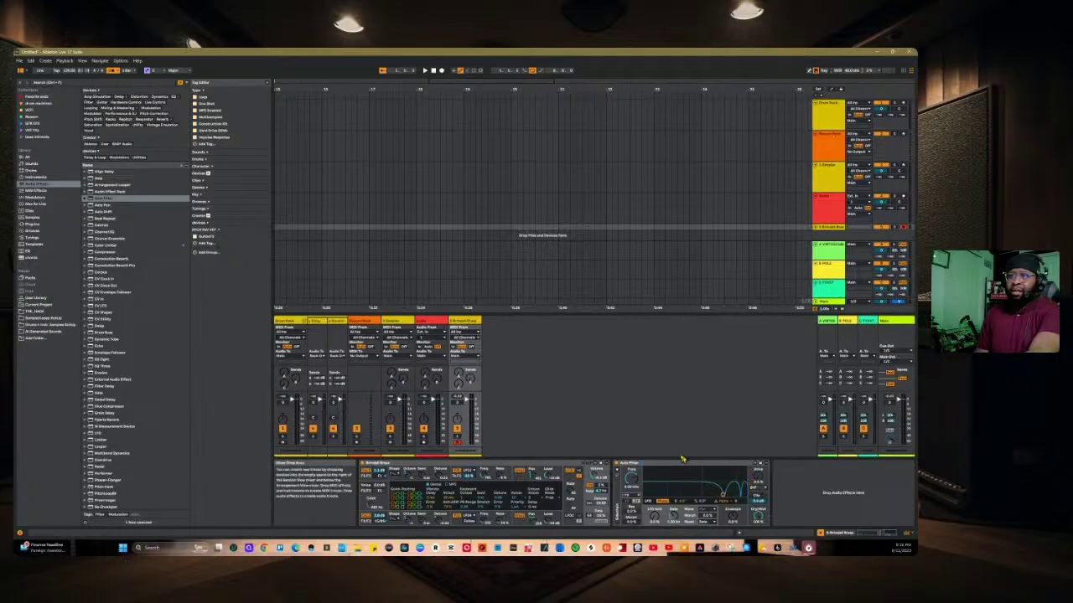
Step: Try the Notch + LP filter type in the Auto Filter
{"action": "left_click", "coordinate": [632, 501]}
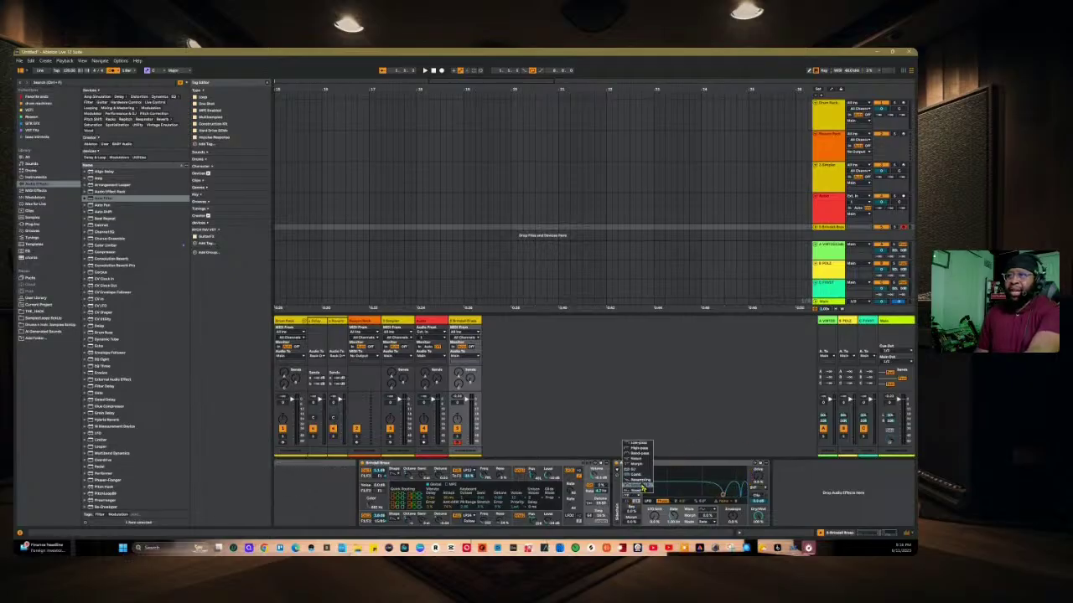
{"action": "left_click", "coordinate": [642, 485]}
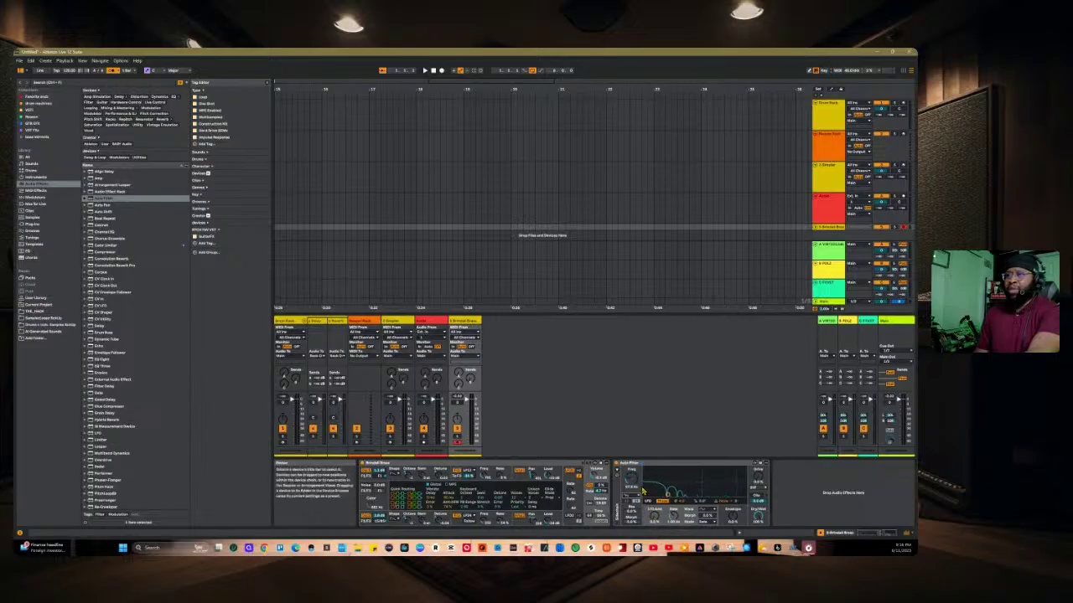
{"action": "left_click", "coordinate": [628, 486]}
{"action": "left_click", "coordinate": [637, 498]}
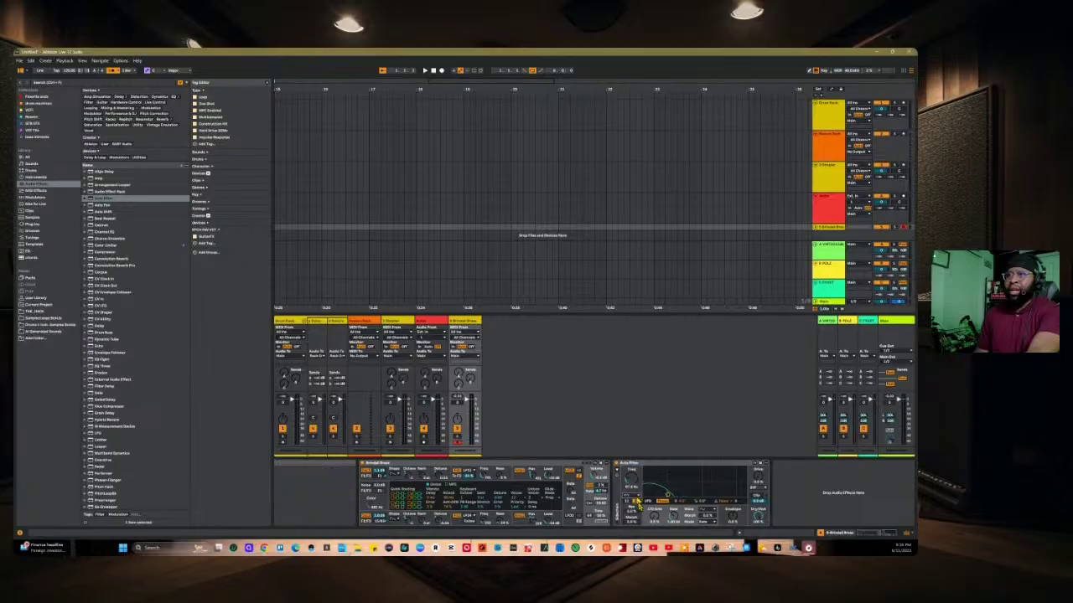
{"action": "left_click", "coordinate": [636, 496]}
{"action": "left_click", "coordinate": [636, 486]}
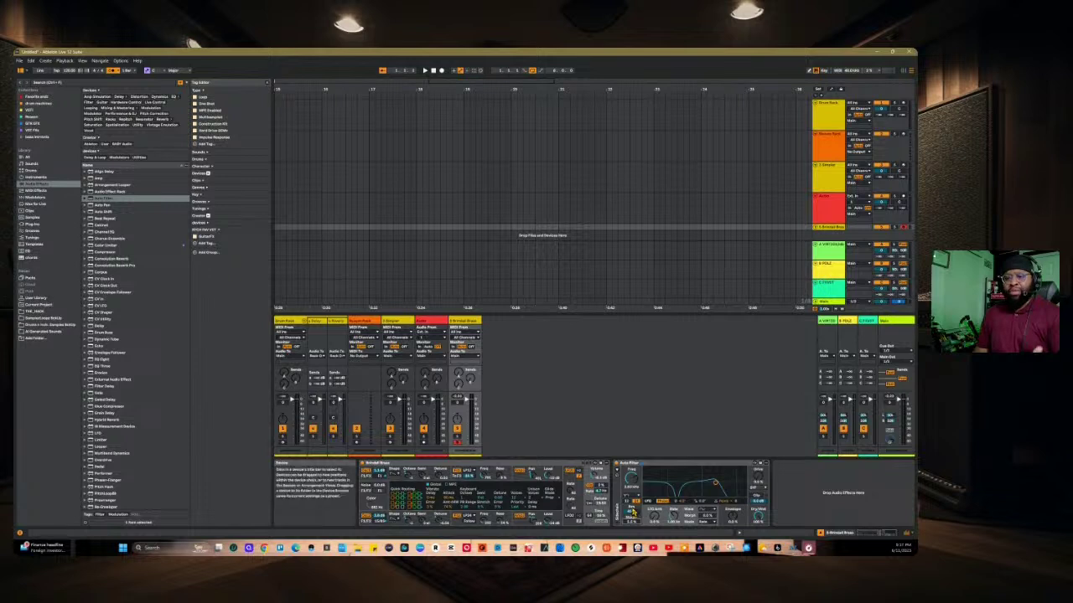
Step: Adjust the Auto Filter's resonance and switch its filter type to Vowel
{"action": "mouse_move", "coordinate": [633, 513]}
{"action": "left_mouse_down"}
{"action": "mouse_move", "coordinate": [634, 498]}
{"action": "mouse_move", "coordinate": [631, 522]}
{"action": "left_mouse_up"}
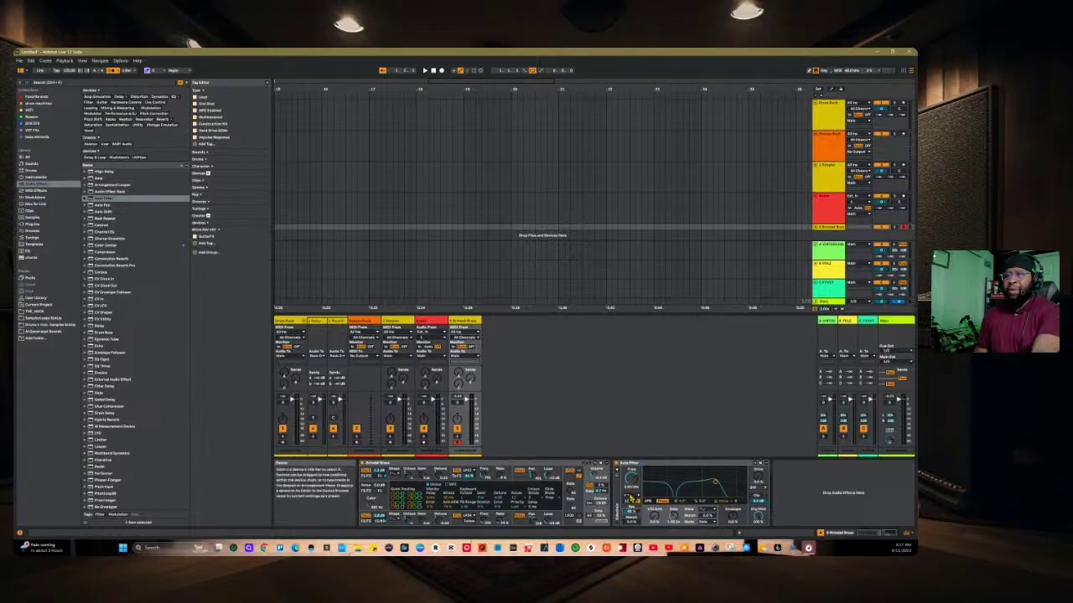
{"action": "left_click", "coordinate": [631, 493]}
{"action": "left_click", "coordinate": [635, 494]}
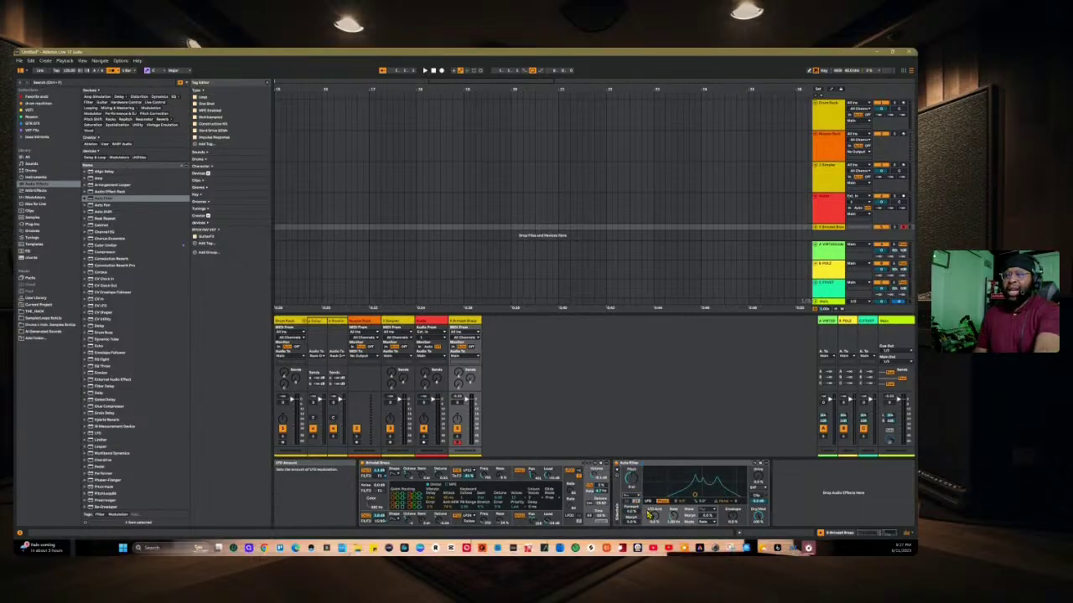
Step: Try the DJ filter type in the Auto Filter, sweep its control point, and switch to a different filter type
{"action": "key", "text": "ctrl+z"}
{"action": "mouse_move", "coordinate": [695, 494]}
{"action": "left_mouse_down"}
{"action": "mouse_move", "coordinate": [709, 486]}
{"action": "mouse_move", "coordinate": [696, 489]}
{"action": "left_mouse_up"}
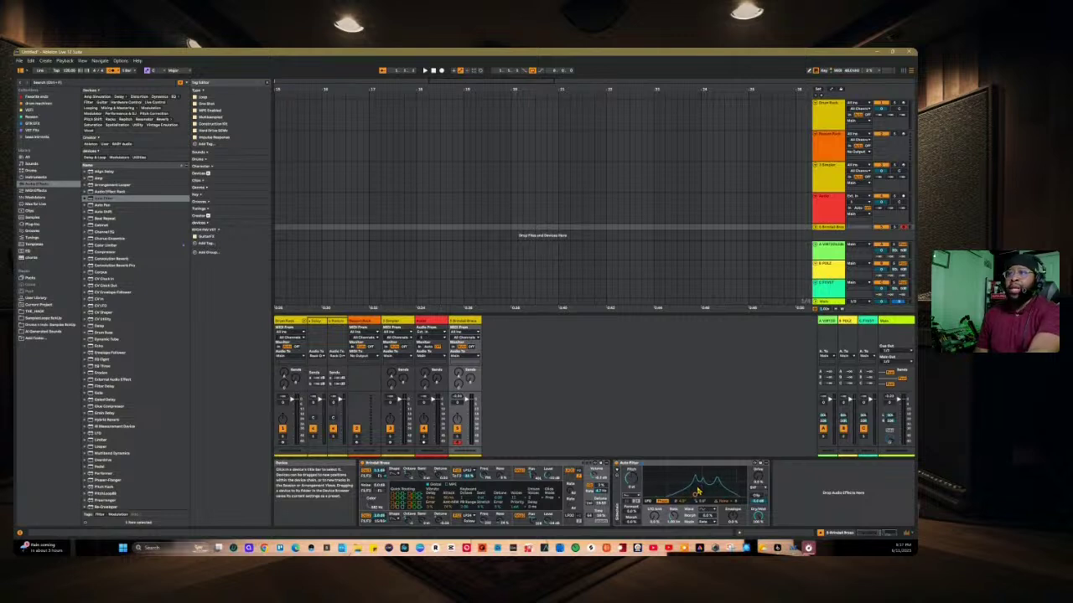
{"action": "left_click", "coordinate": [624, 499]}
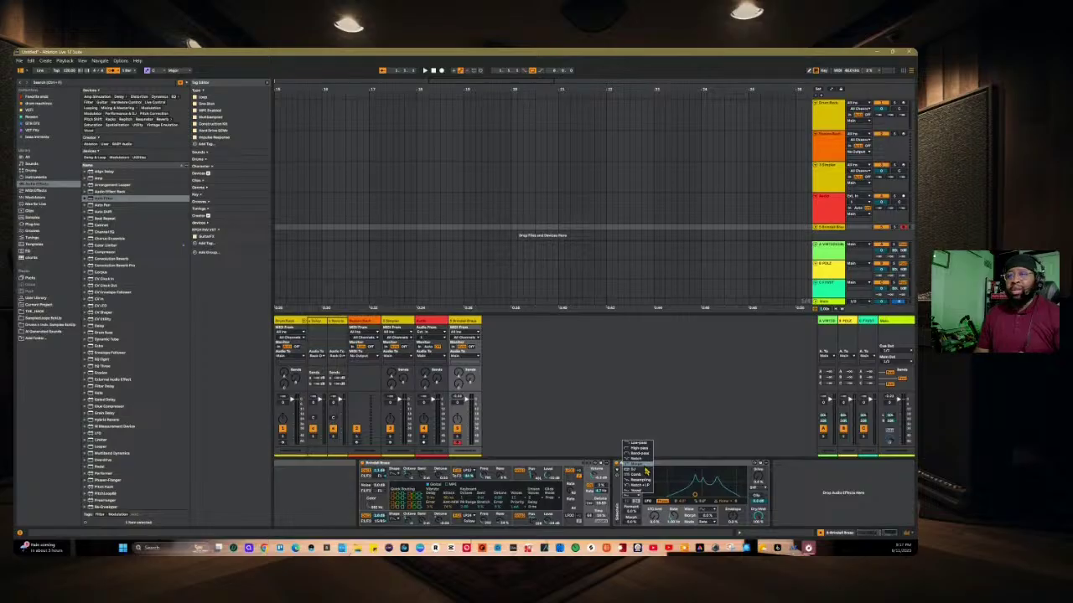
{"action": "left_click", "coordinate": [647, 475]}
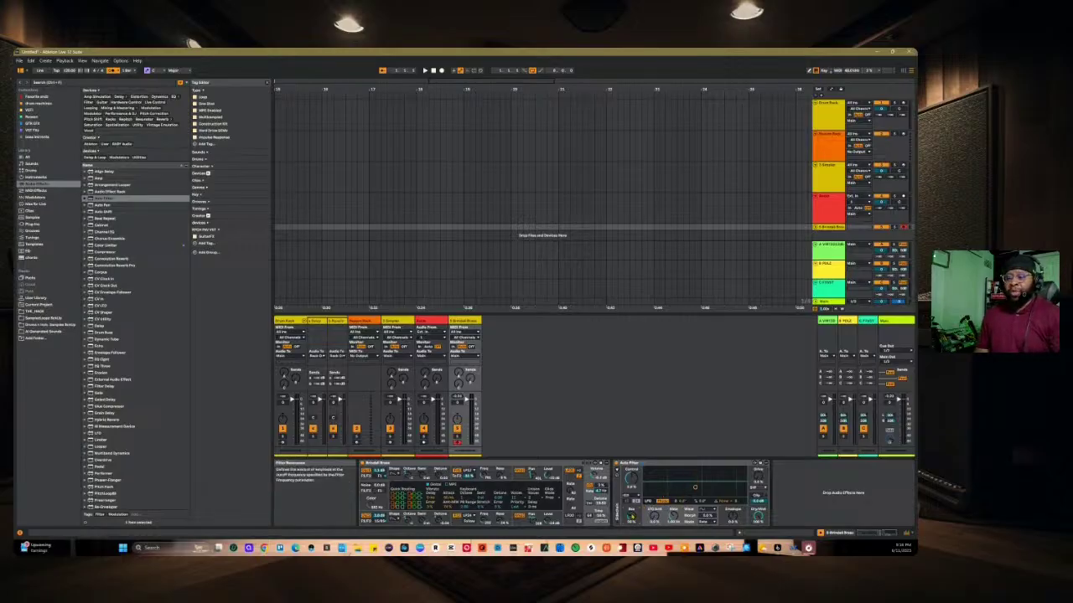
{"action": "left_click_drag", "start_coordinate": [695, 487], "coordinate": [714, 492]}
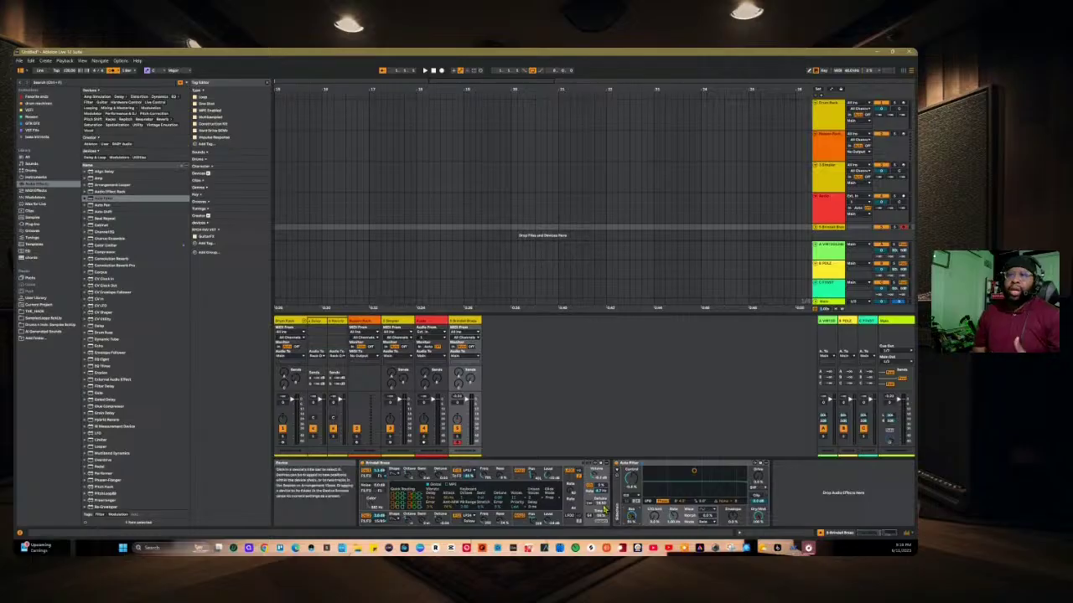
{"action": "left_click", "coordinate": [629, 501]}
{"action": "left_click", "coordinate": [642, 482]}
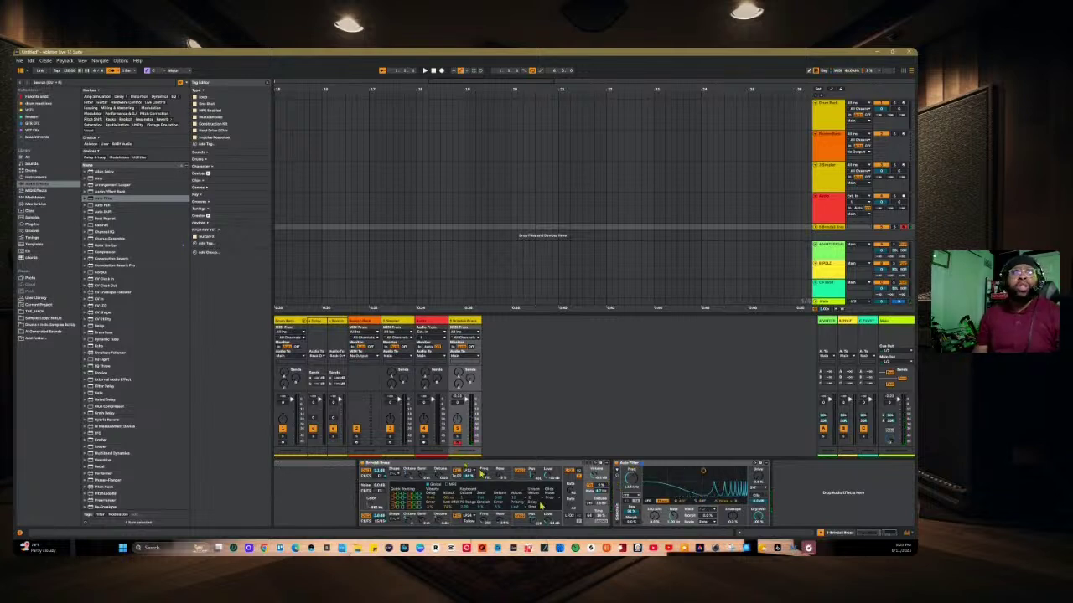
Step: Search the browser's plug-ins for ujam and select the first plug-in in the results
{"action": "left_click", "coordinate": [162, 84]}
{"action": "type", "text": "bass"}
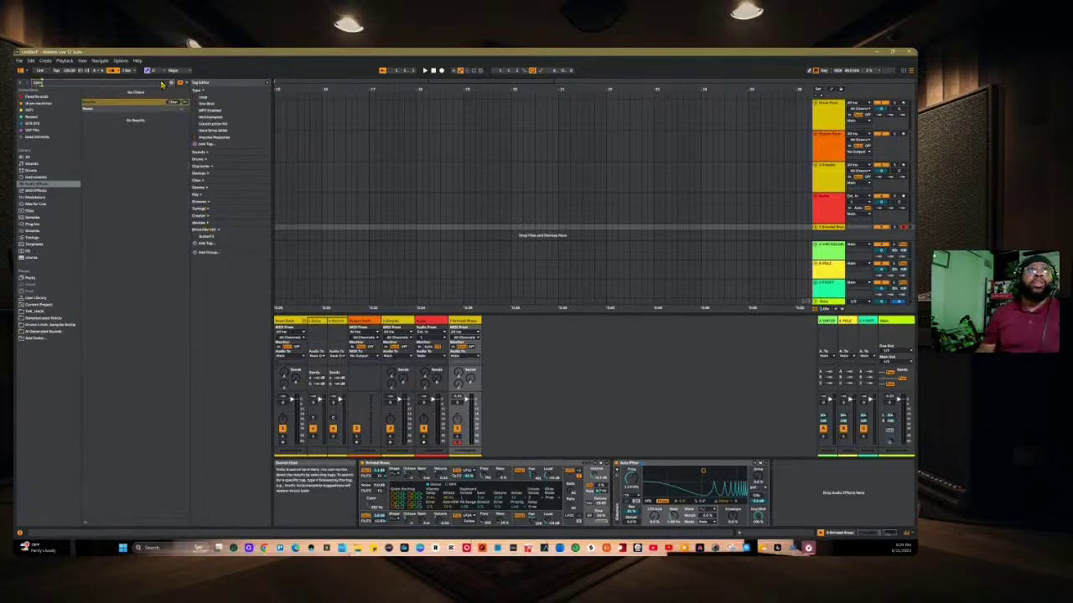
{"action": "left_click", "coordinate": [31, 224]}
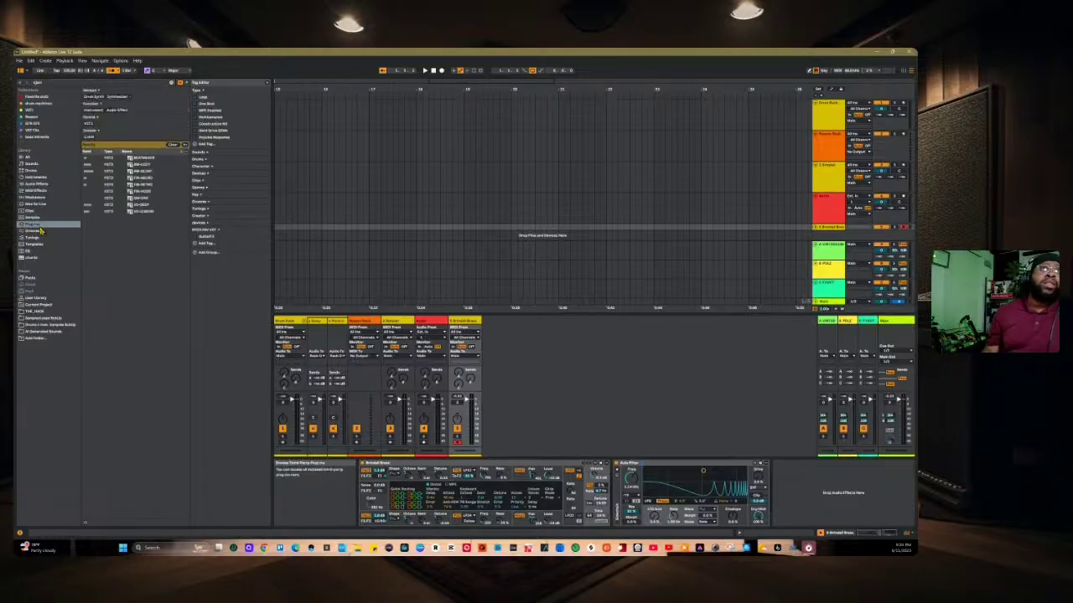
{"action": "left_click", "coordinate": [148, 158]}
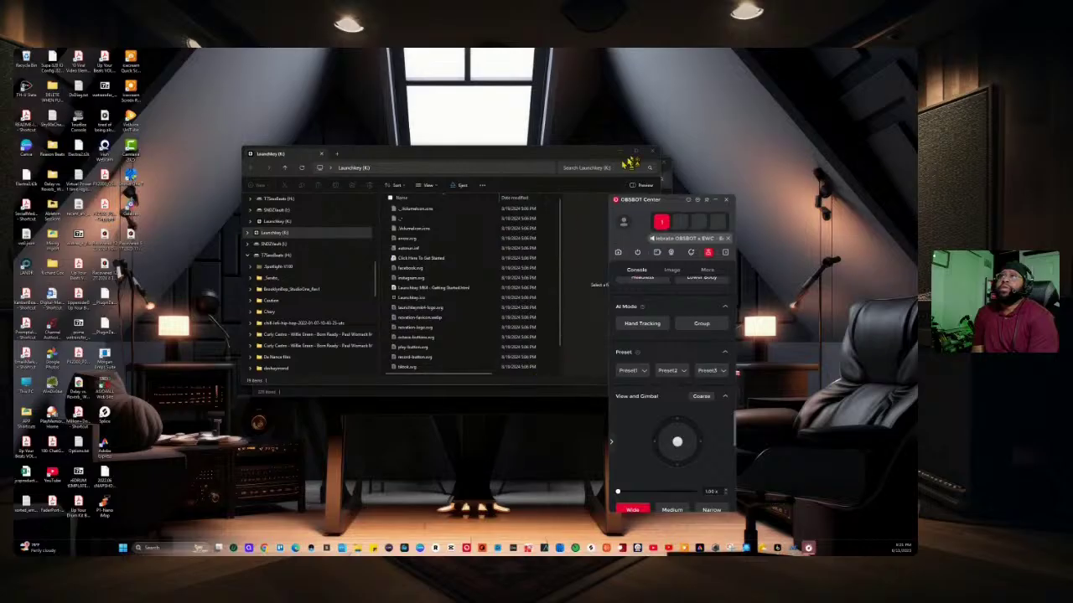
Step: Close both File Explorer windows on the desktop and bring up the recent projects list of Ableton Live 12 Suite
{"action": "left_click", "coordinate": [654, 152]}
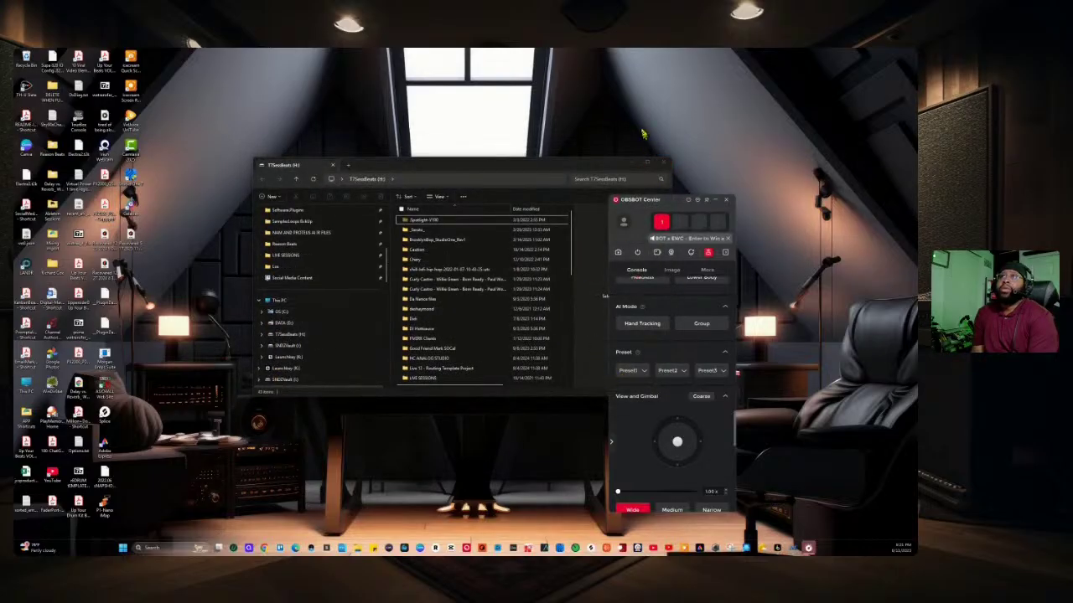
{"action": "left_click", "coordinate": [661, 162]}
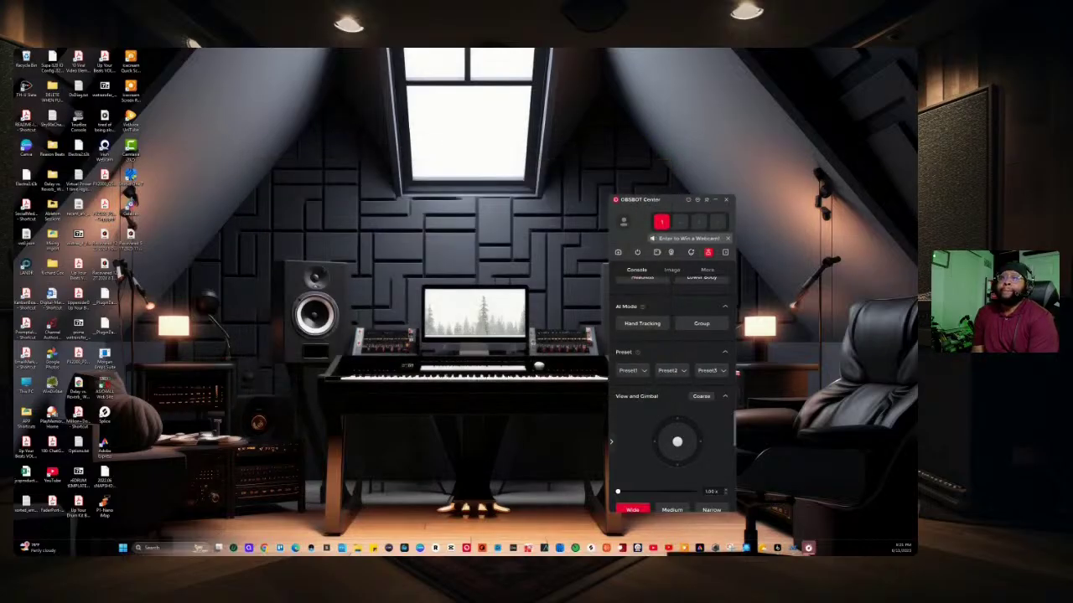
{"action": "right_click", "coordinate": [513, 550]}
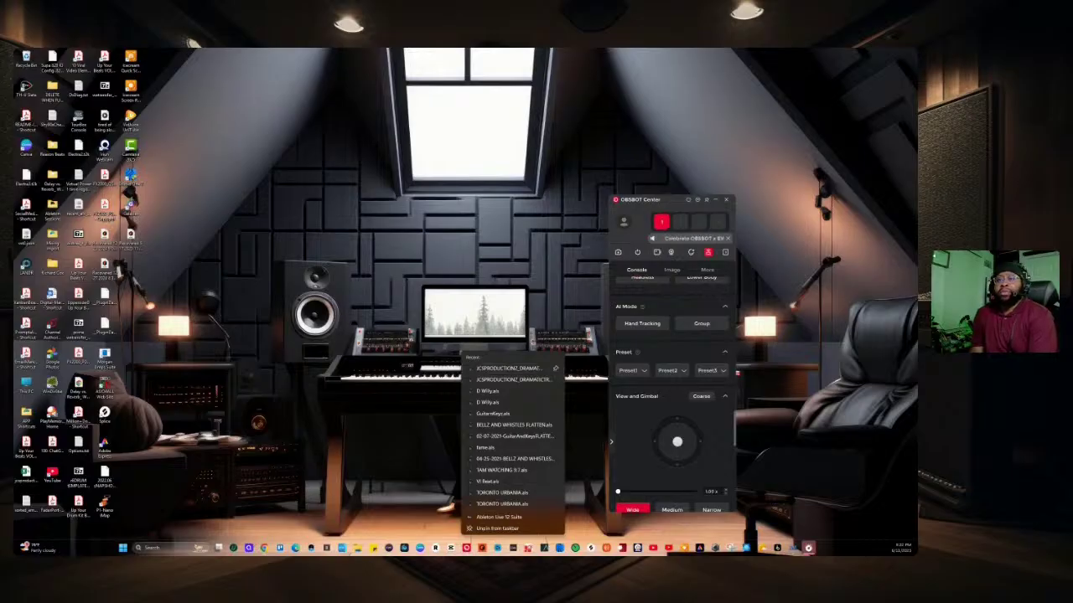
Step: Check the running processes in Task Manager, and clear it and OBSBOT Center from the desktop
{"action": "key", "text": "ctrl+shift+Escape"}
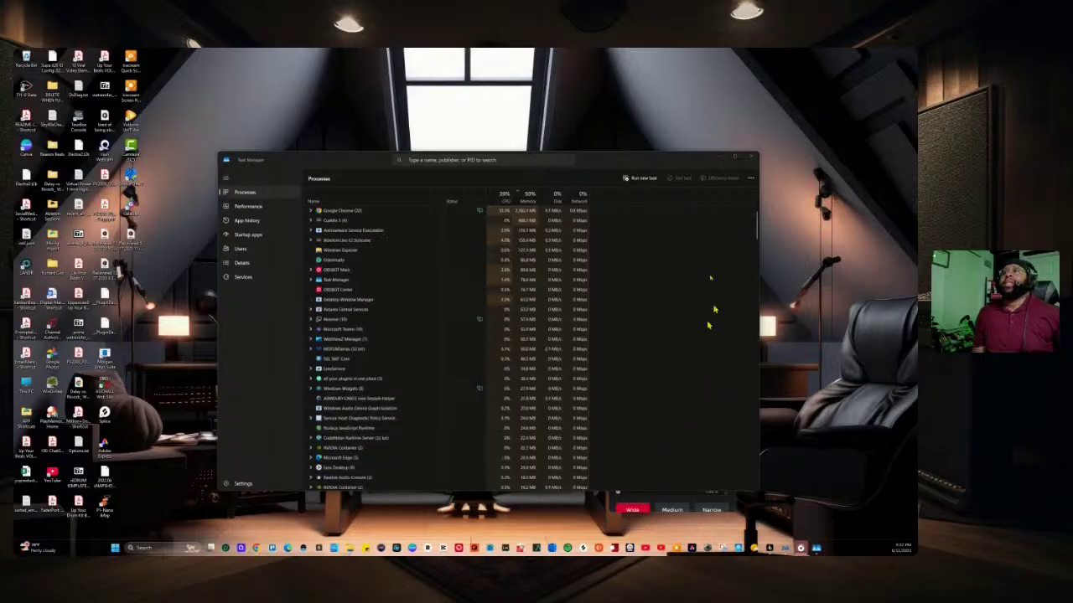
{"action": "left_click", "coordinate": [718, 157]}
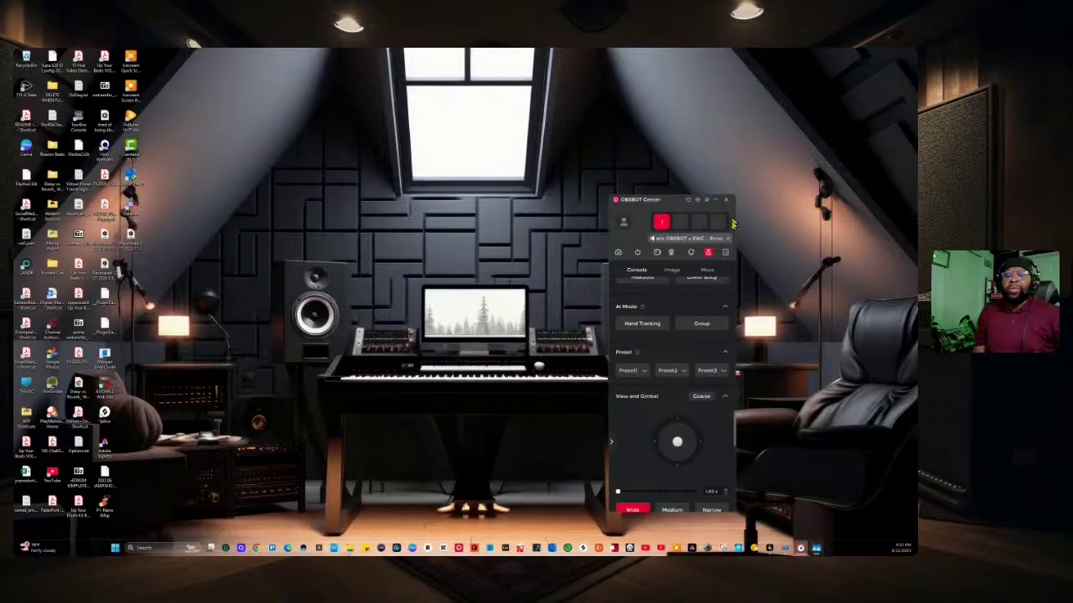
{"action": "left_click", "coordinate": [709, 200]}
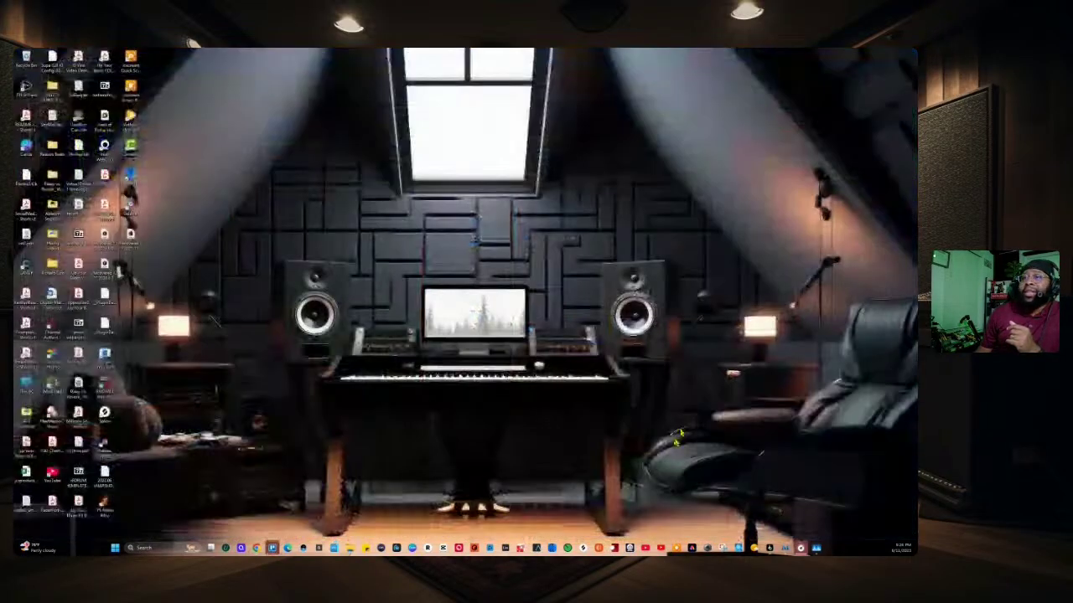
Step: Switch back to Ableton Live and close the Report a Crash help view
{"action": "left_click", "coordinate": [912, 53]}
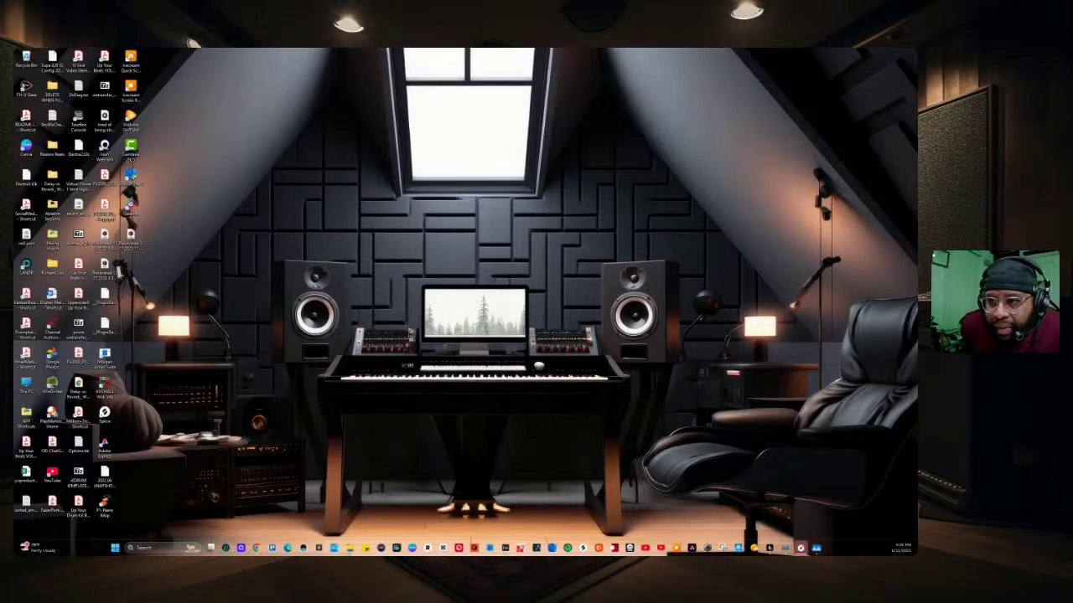
{"action": "key", "text": "alt+Tab"}
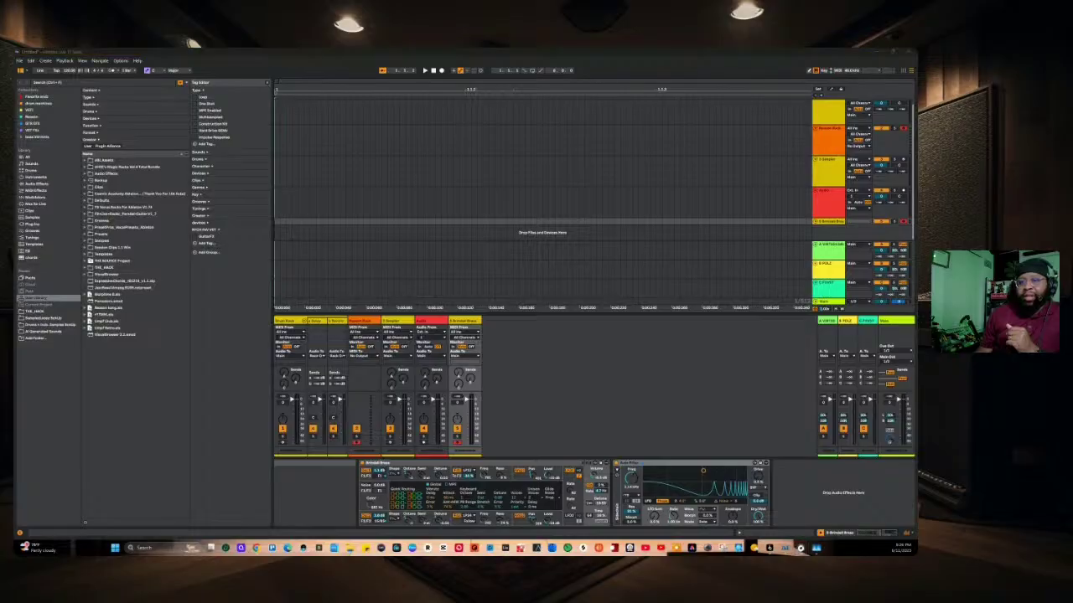
{"action": "key", "text": "super+d"}
{"action": "key", "text": "super+d"}
{"action": "key", "text": "super+d"}
{"action": "key", "text": "super+d"}
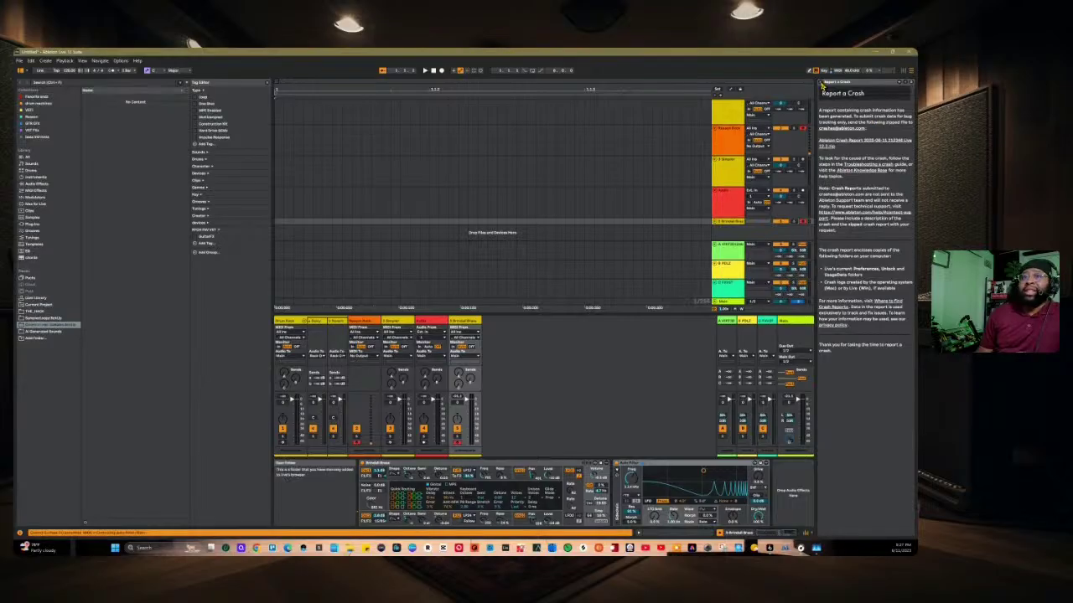
{"action": "left_click", "coordinate": [823, 82]}
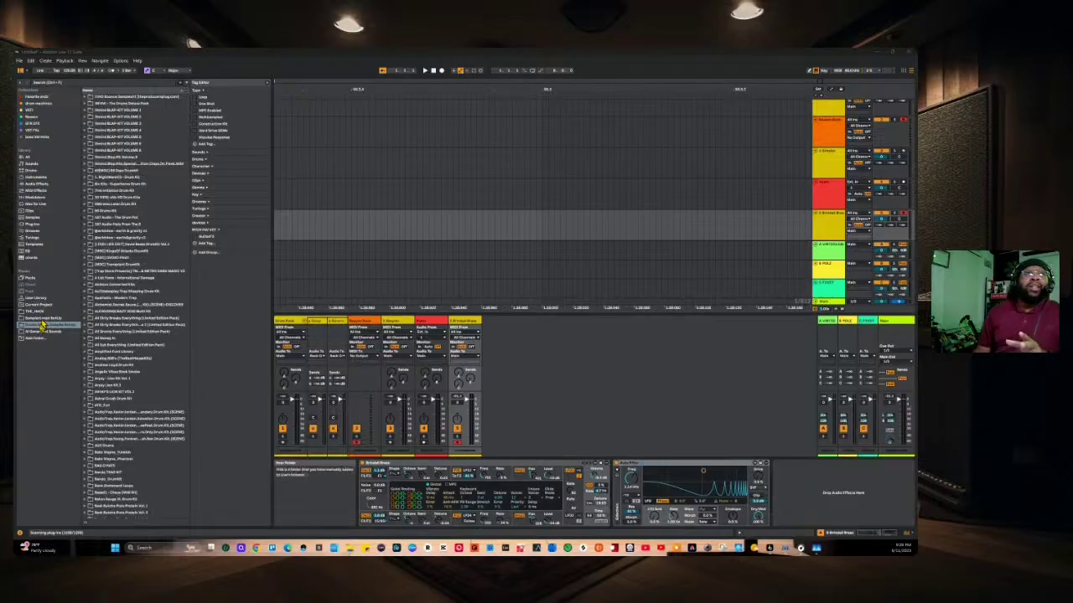
Step: Search the added sample folder for drum loop and expand a Cartel Loops kit down to its drum kit subfolders
{"action": "left_click", "coordinate": [76, 85]}
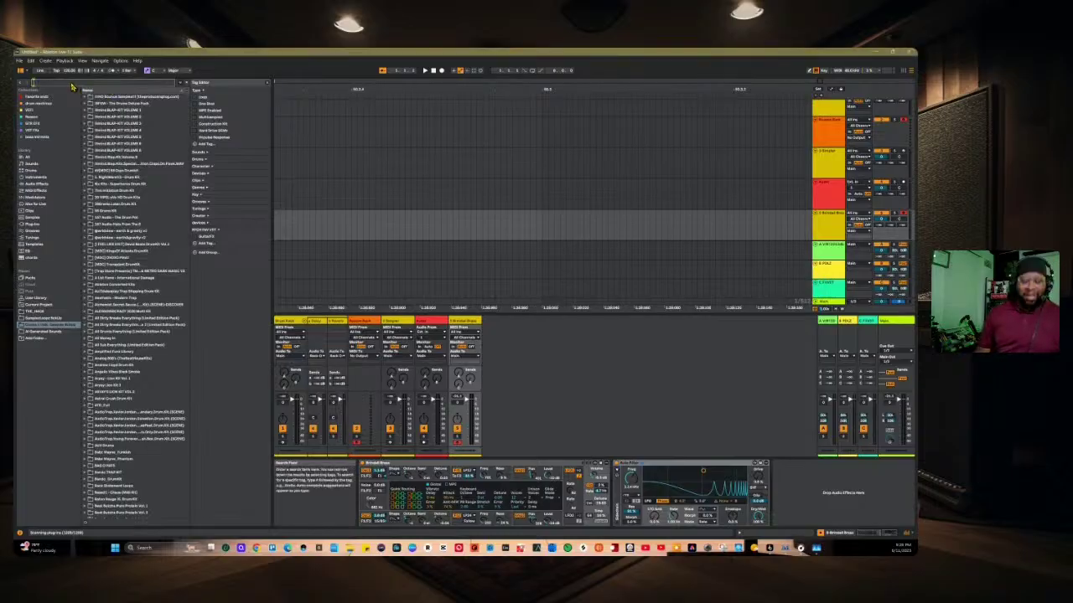
{"action": "type", "text": "drum"}
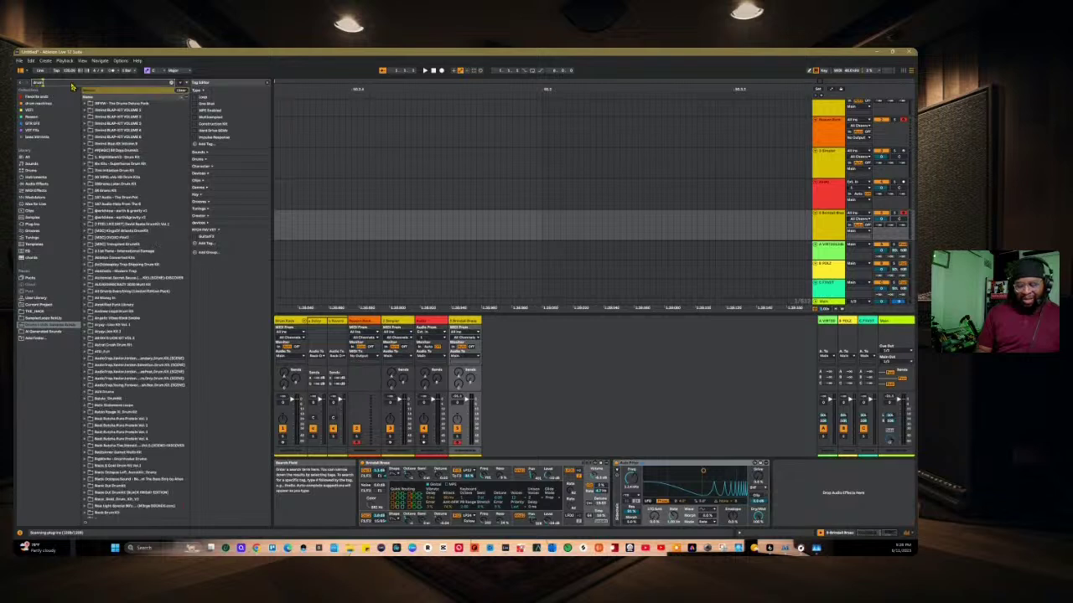
{"action": "type", "text": " kit"}
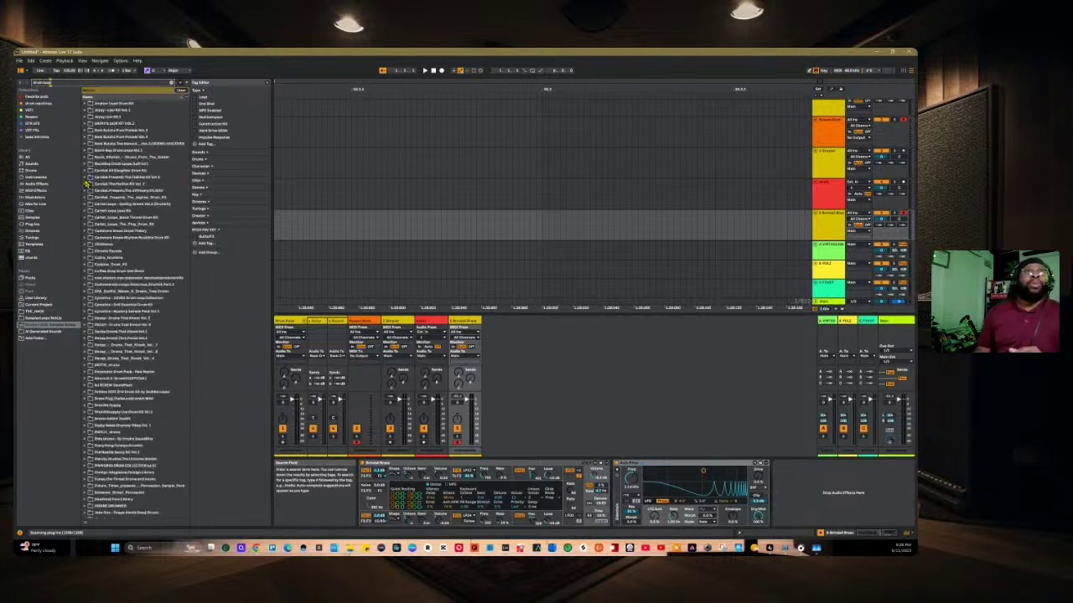
{"action": "left_click", "coordinate": [87, 217]}
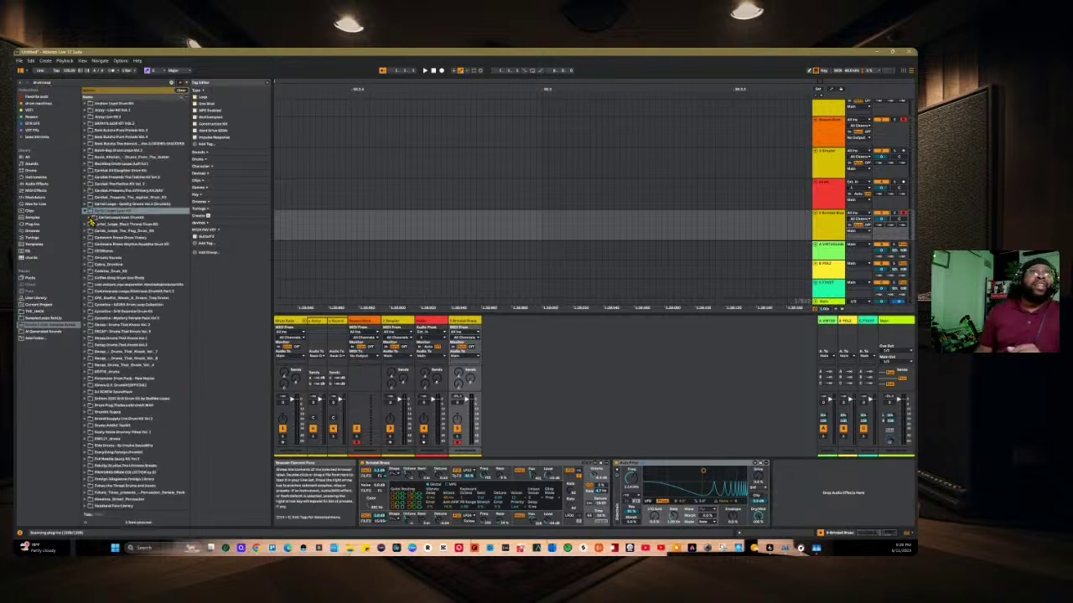
{"action": "left_click", "coordinate": [88, 218]}
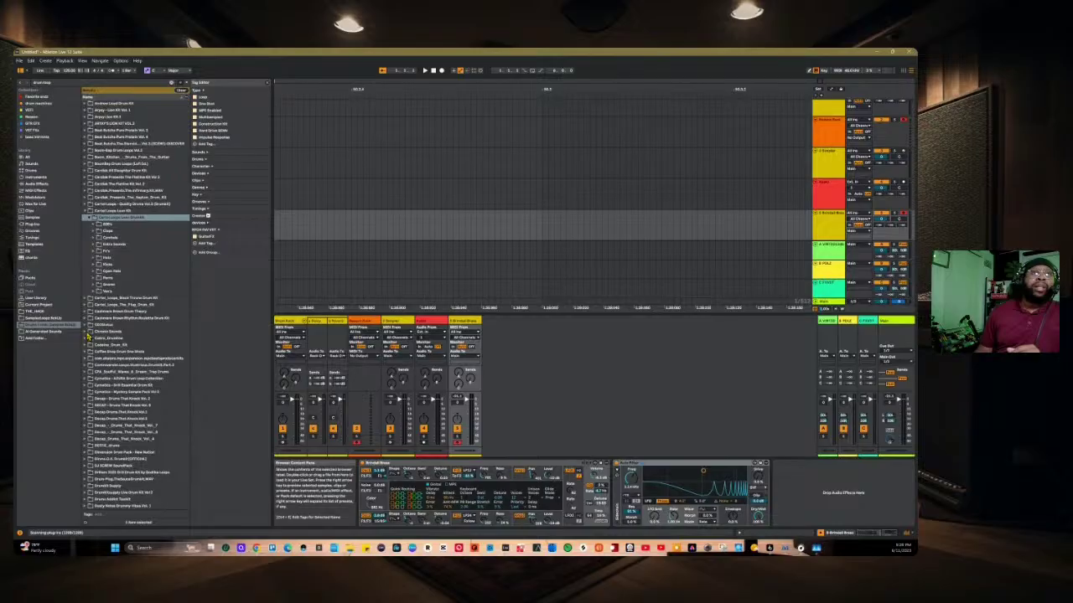
Step: Expand the sample pack containing a Loops folder with Drum Loops inside, and audition two of its loops
{"action": "left_click", "coordinate": [88, 332]}
{"action": "left_click", "coordinate": [91, 258]}
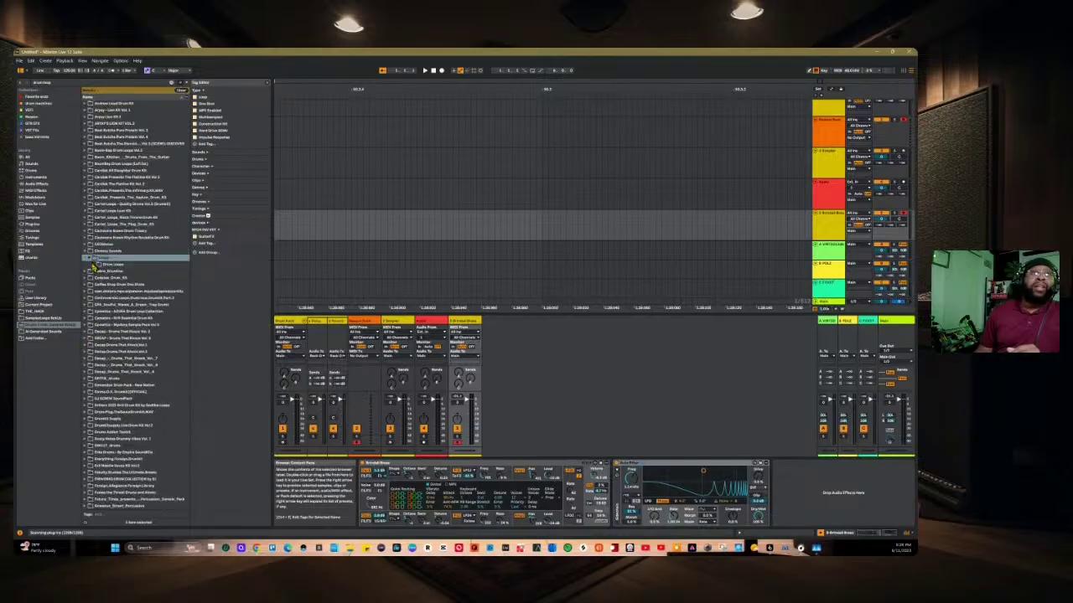
{"action": "left_click", "coordinate": [95, 265]}
{"action": "left_click", "coordinate": [114, 285]}
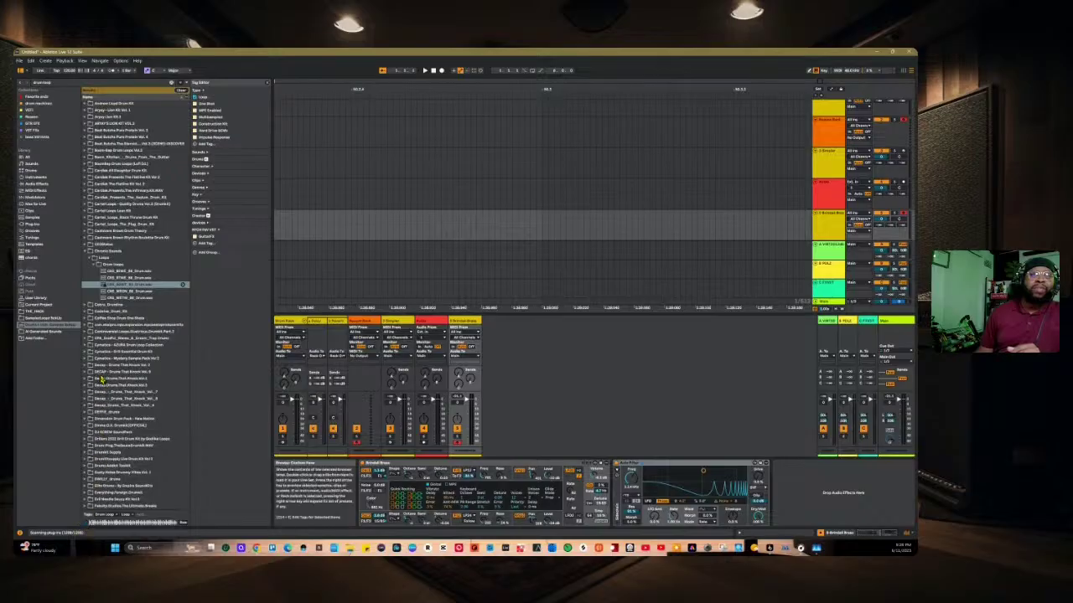
{"action": "left_click", "coordinate": [127, 298]}
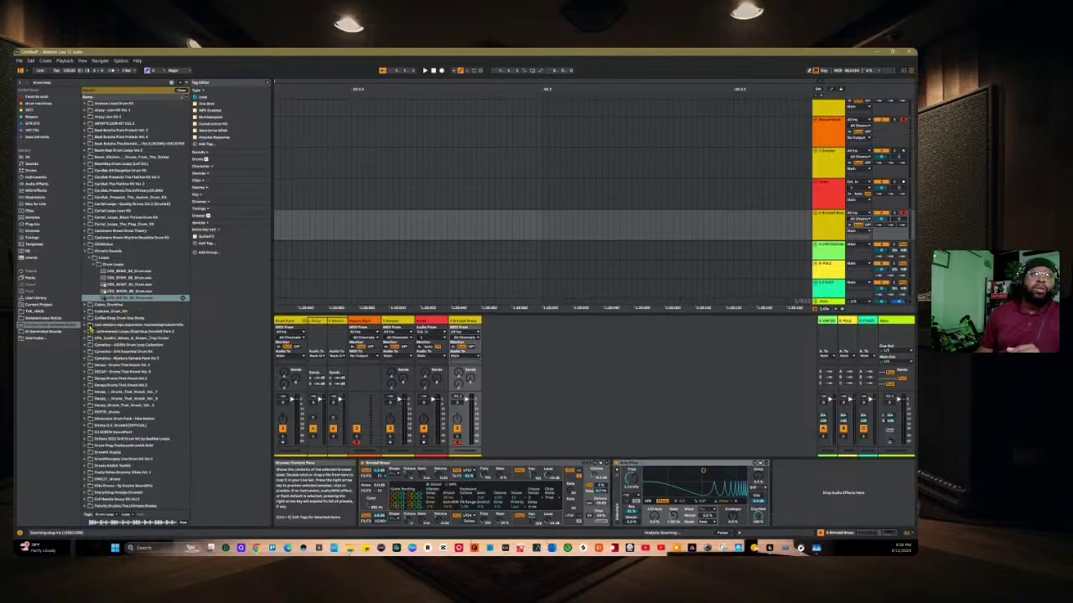
Step: Open the Full Drum loops folder in the Coffee Shop drum pack and audition several of the 80 BPM loops
{"action": "left_click", "coordinate": [90, 326]}
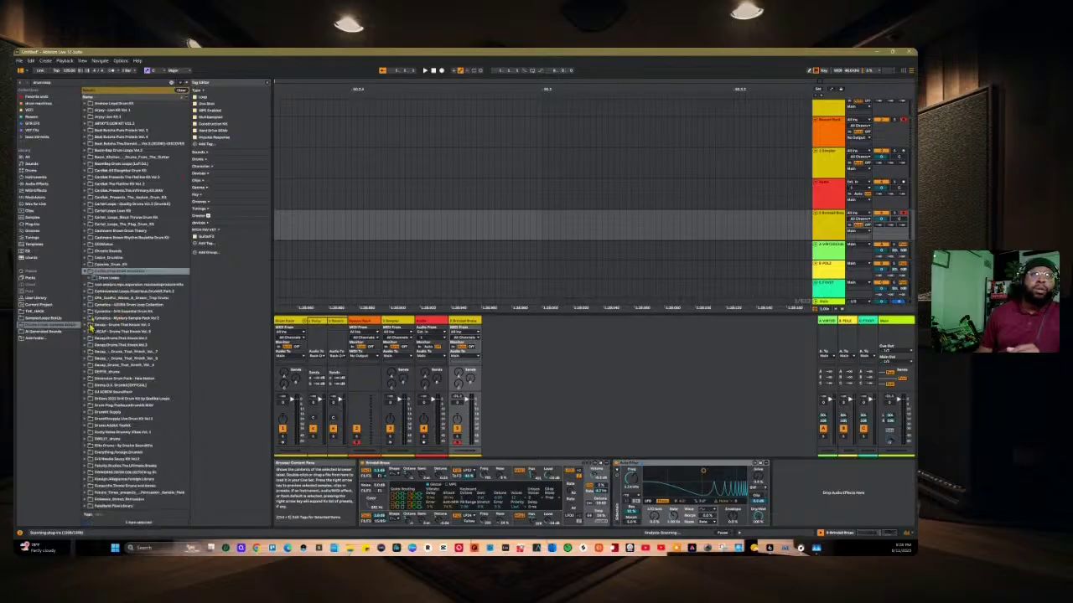
{"action": "left_click", "coordinate": [85, 273]}
{"action": "left_click", "coordinate": [90, 278]}
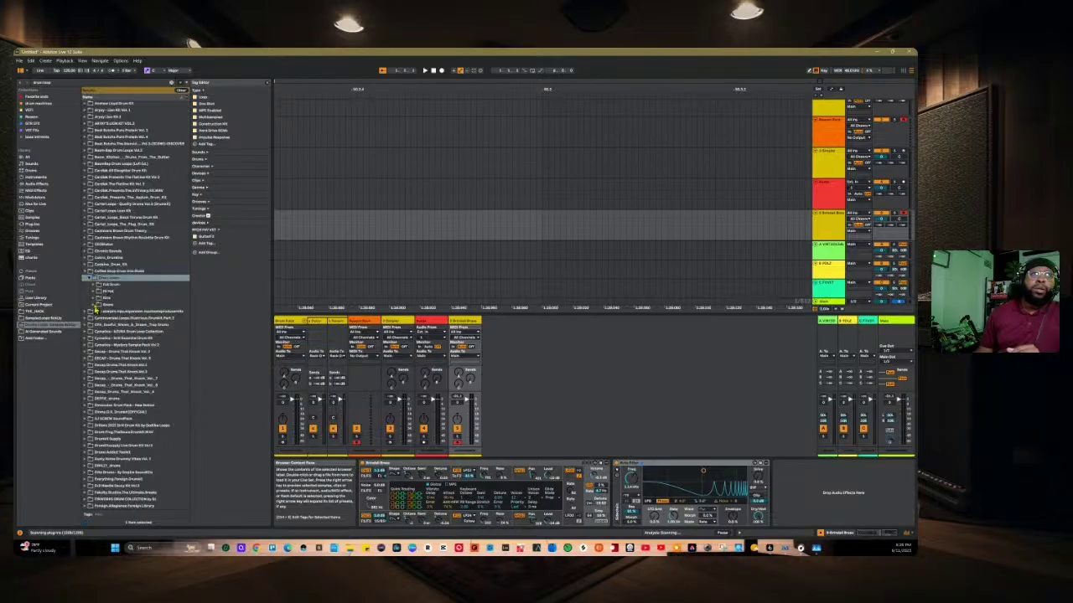
{"action": "left_click", "coordinate": [95, 285]}
{"action": "left_click", "coordinate": [114, 331]}
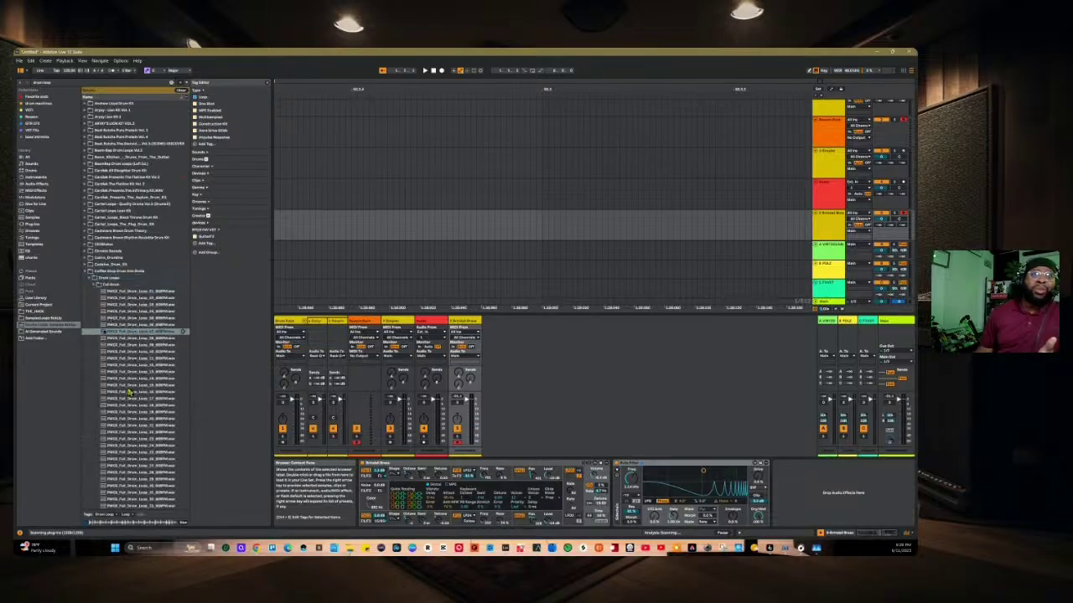
{"action": "left_click", "coordinate": [131, 366]}
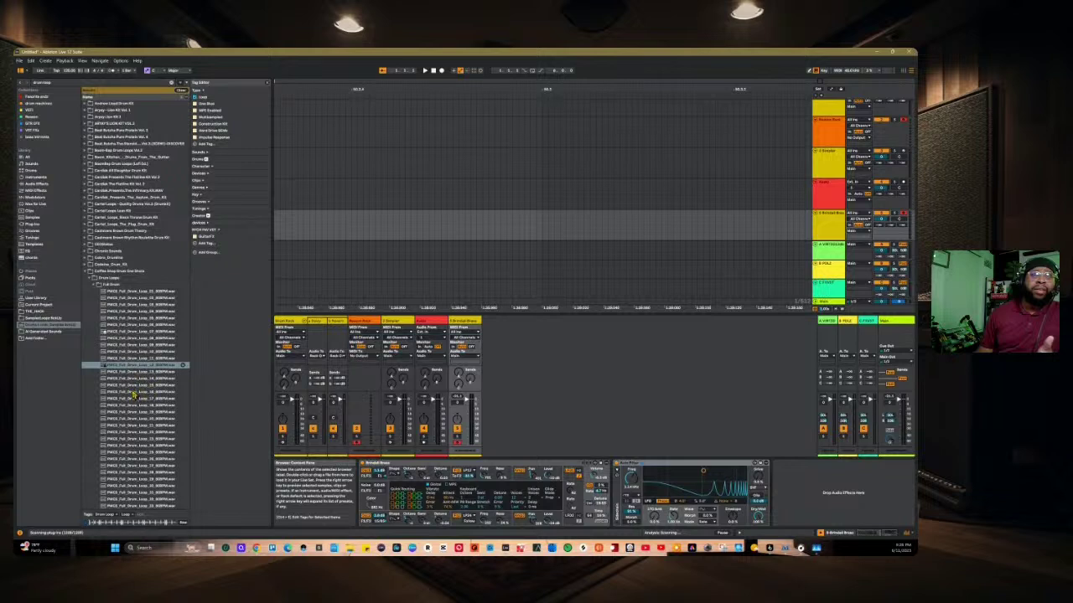
{"action": "left_click", "coordinate": [125, 419]}
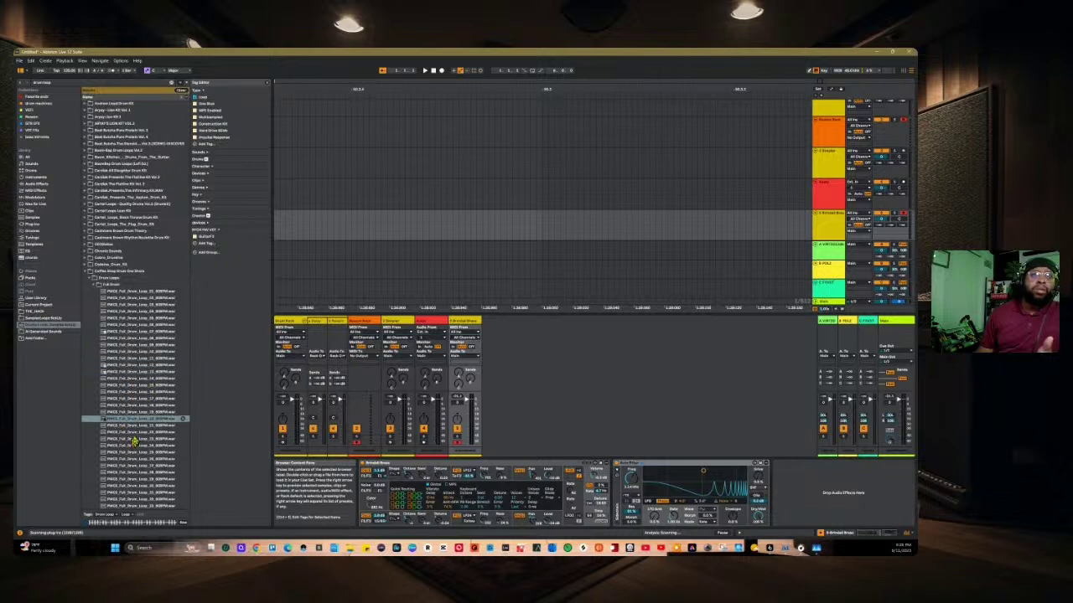
{"action": "left_click", "coordinate": [132, 426]}
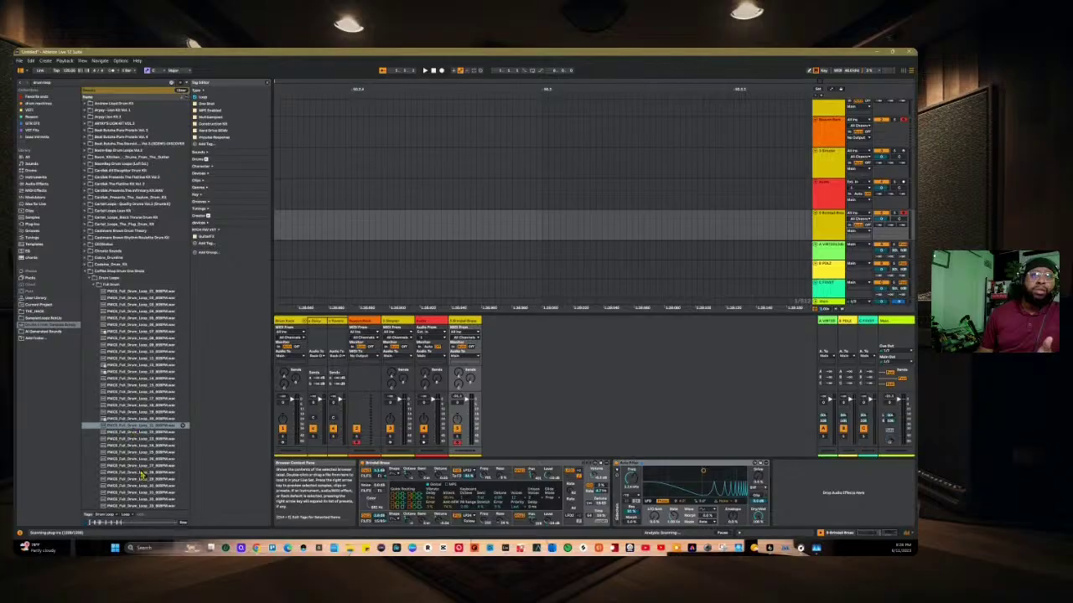
Step: Collapse the Coffee Shop pack, expand the next pack of genre drum loops, and audition its first hip-hop drum loop
{"action": "left_click", "coordinate": [87, 272]}
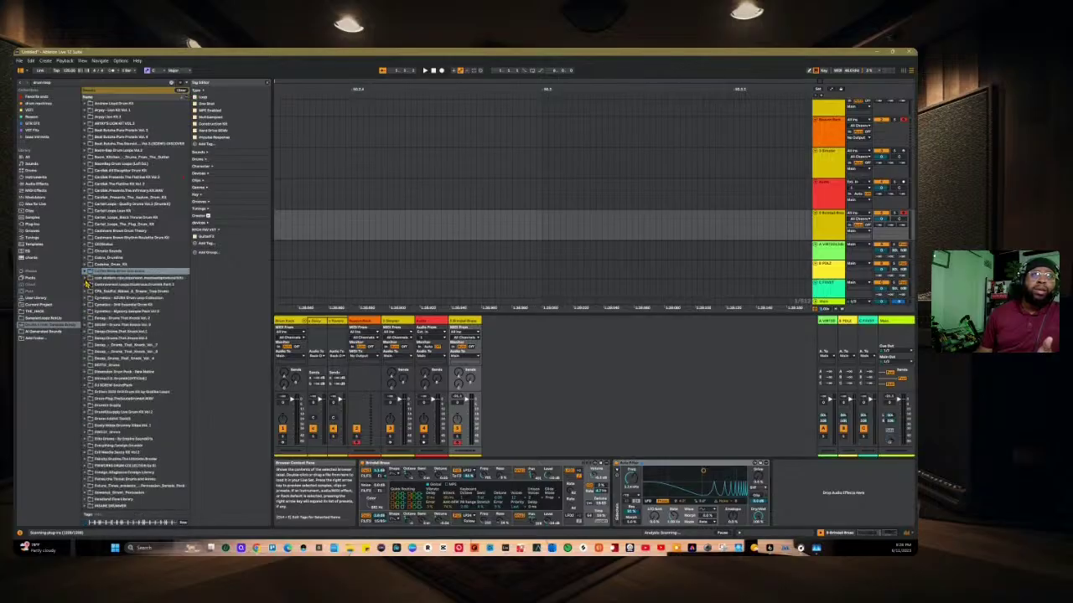
{"action": "left_click", "coordinate": [88, 279]}
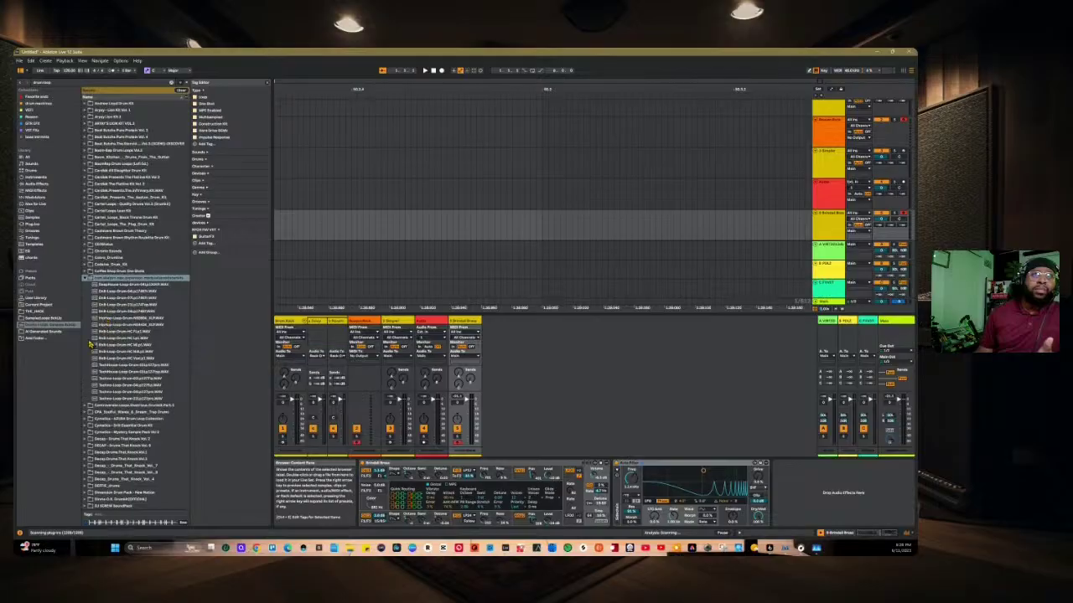
{"action": "left_click", "coordinate": [109, 319]}
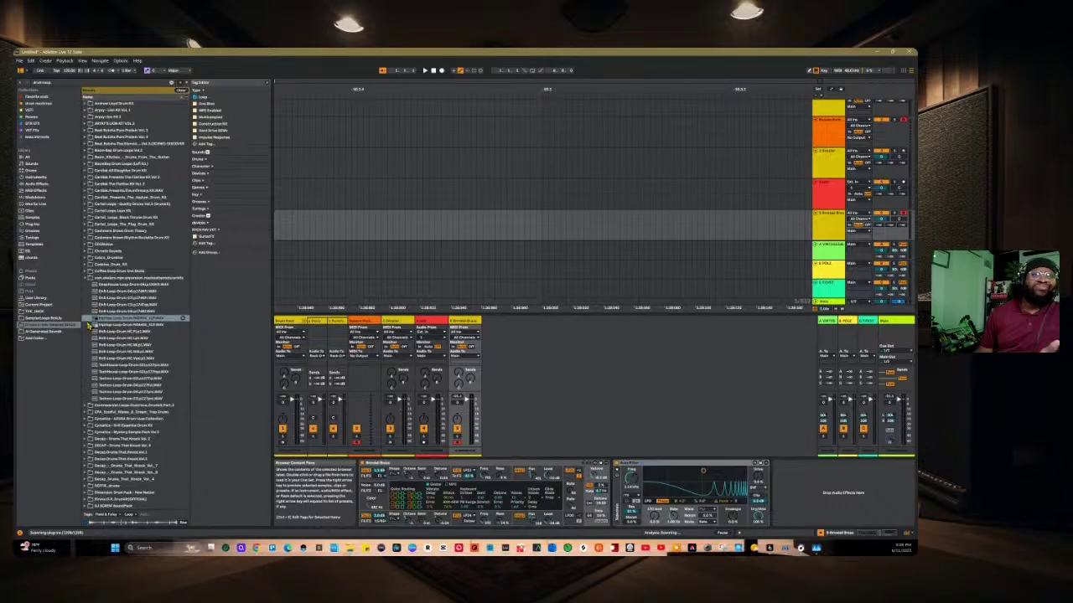
Step: Collapse the genre drum loops pack, expand the Decap Drums That Knock Vol. 1 folder and its loop subfolder, and audition its second loop
{"action": "left_click", "coordinate": [88, 279]}
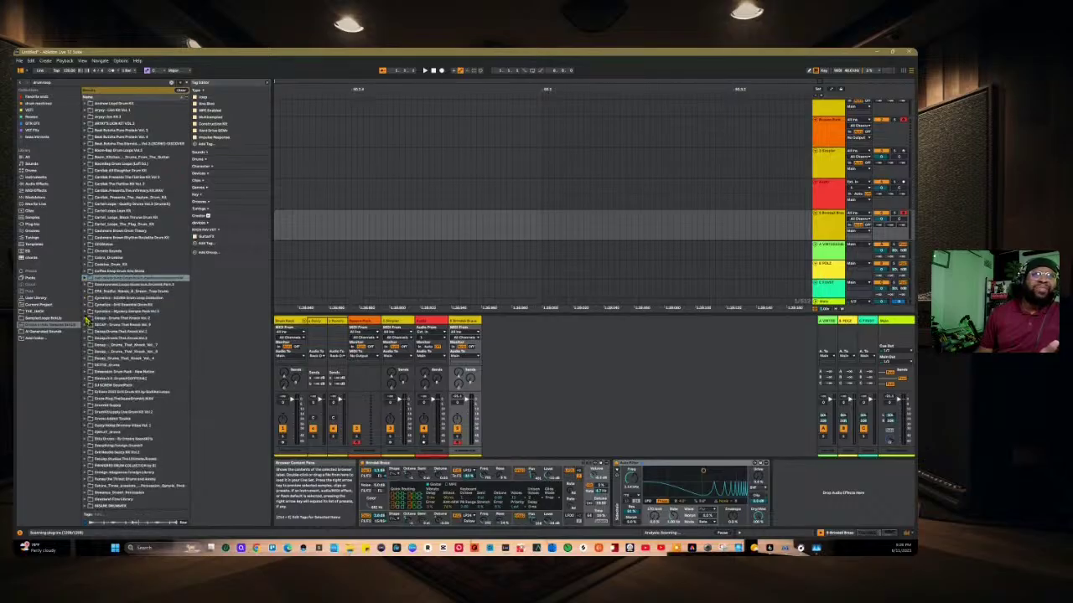
{"action": "left_click", "coordinate": [89, 333]}
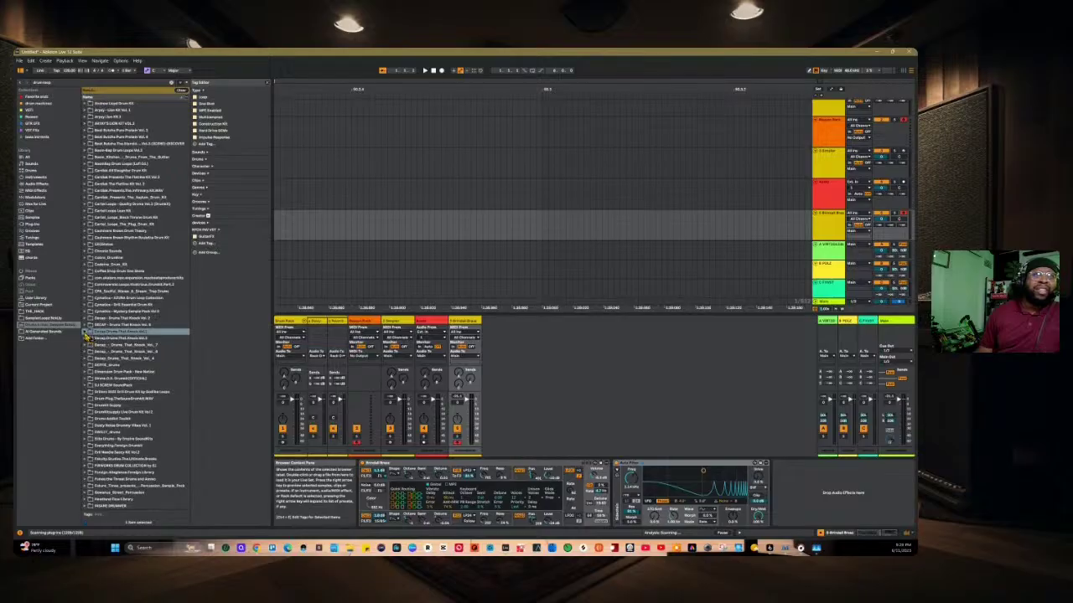
{"action": "left_click", "coordinate": [89, 339]}
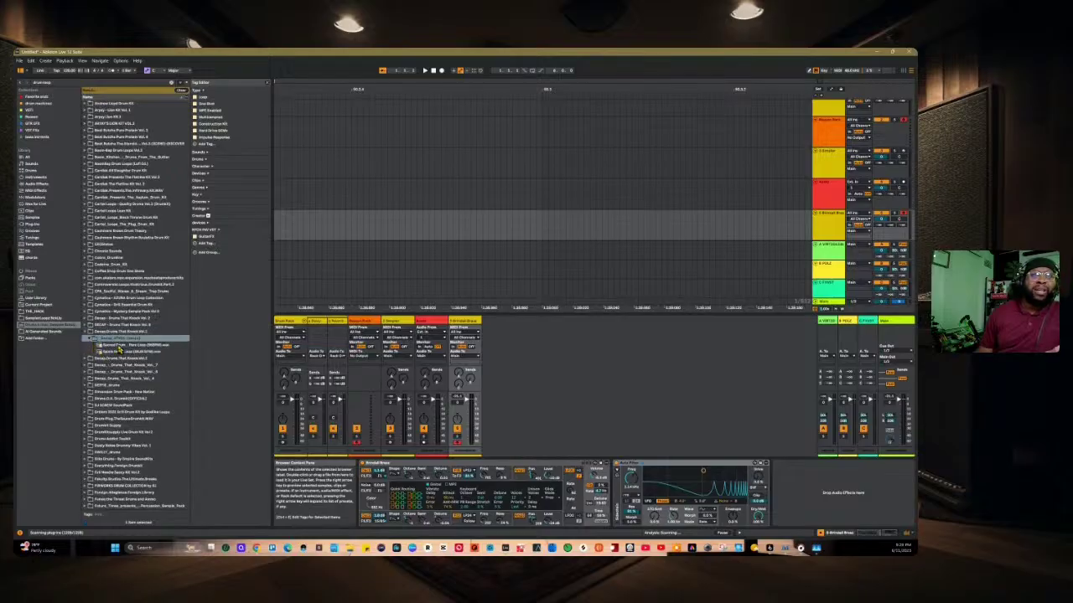
{"action": "left_click", "coordinate": [121, 351]}
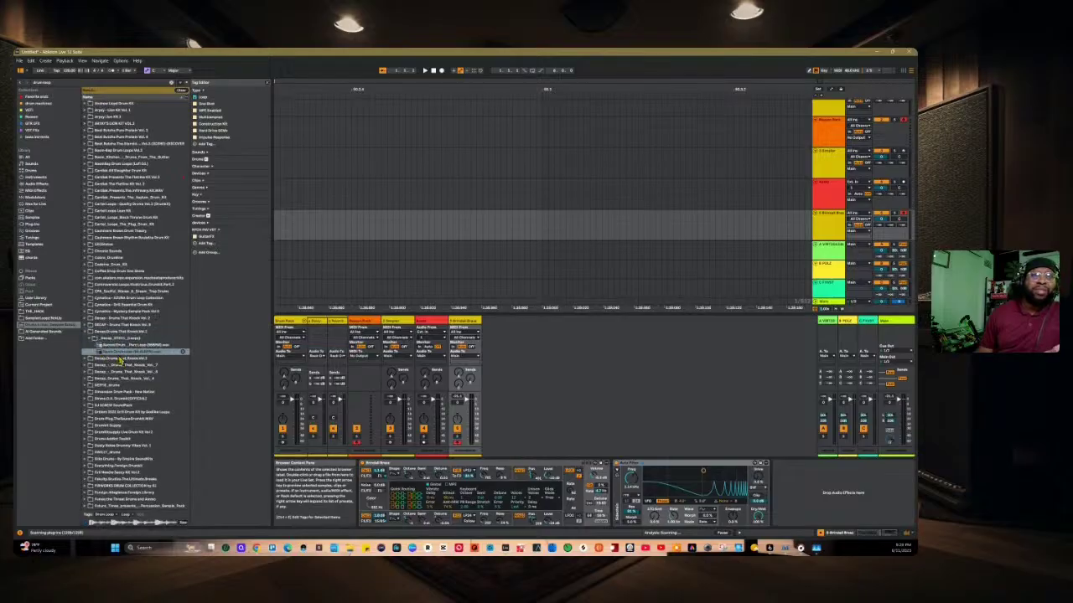
Step: Expand the example loops folder in the next Decap drum pack and audition its three drum loops
{"action": "left_click", "coordinate": [92, 351]}
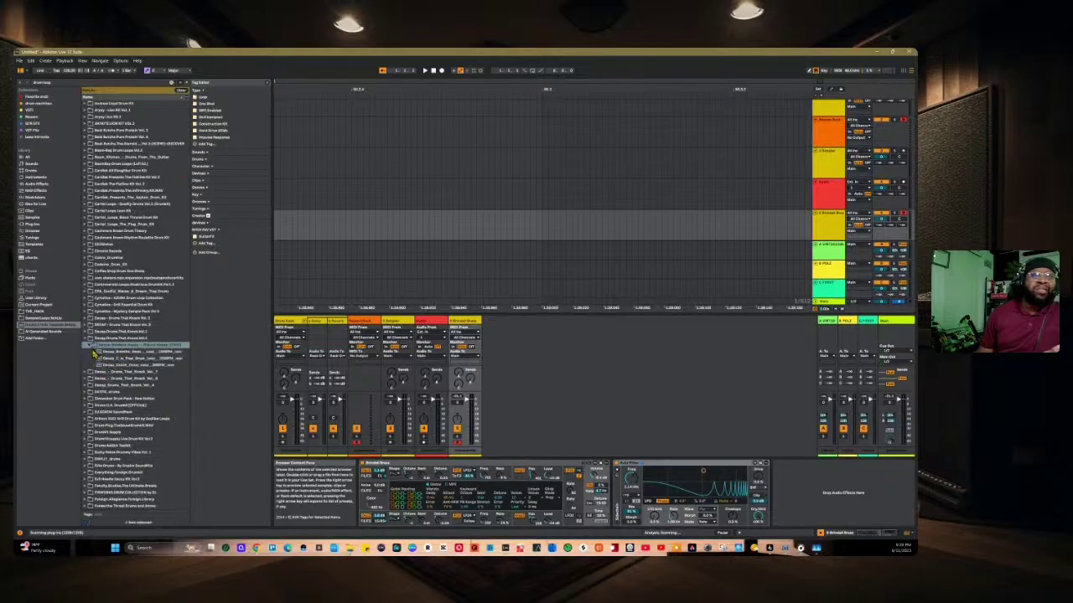
{"action": "key", "text": "Down"}
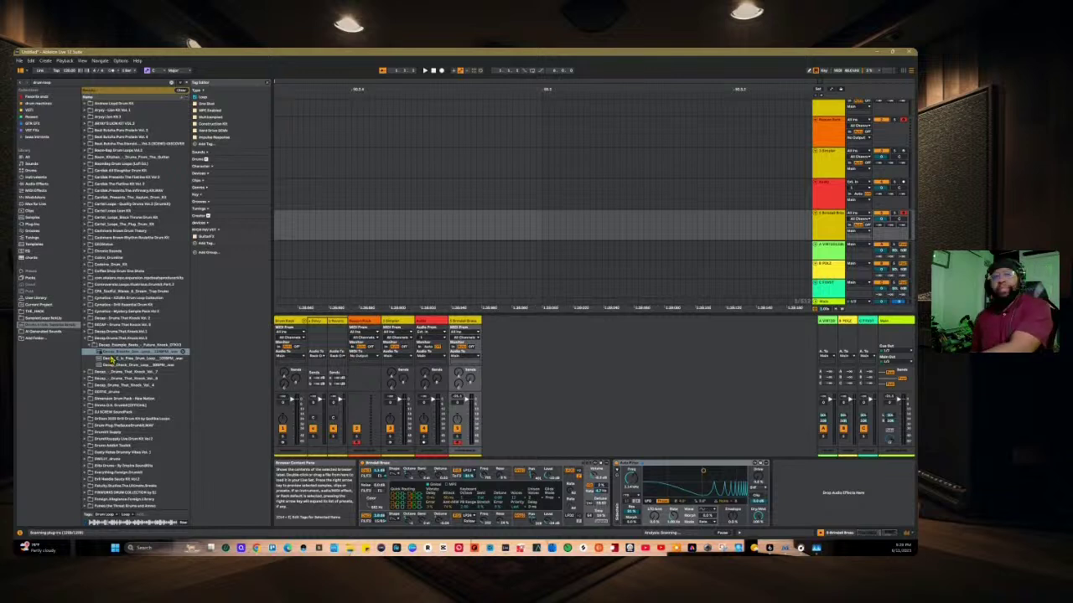
{"action": "left_click", "coordinate": [105, 359]}
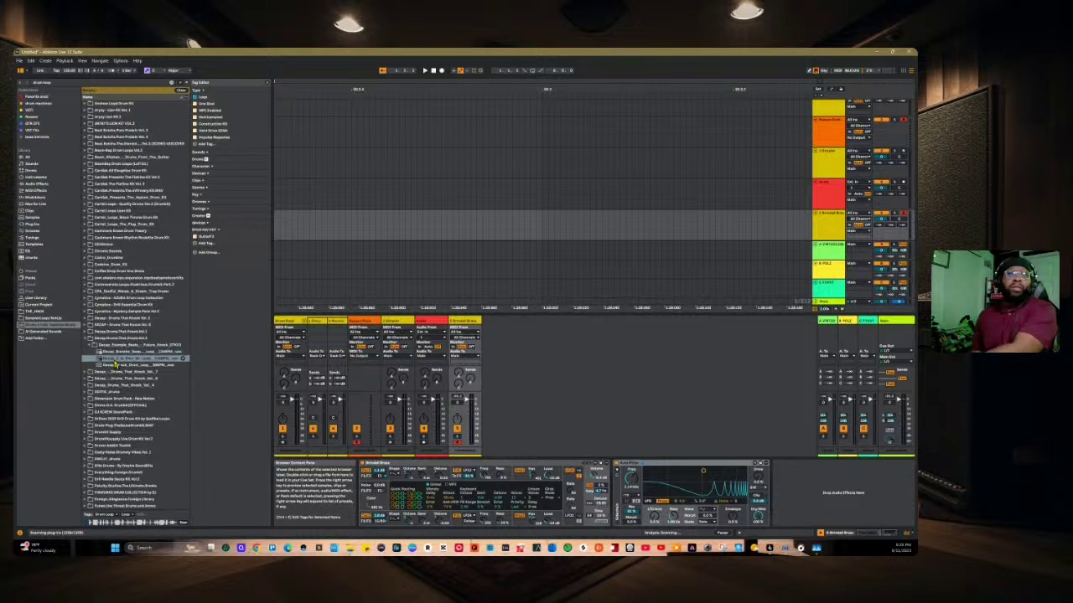
{"action": "left_click", "coordinate": [116, 365]}
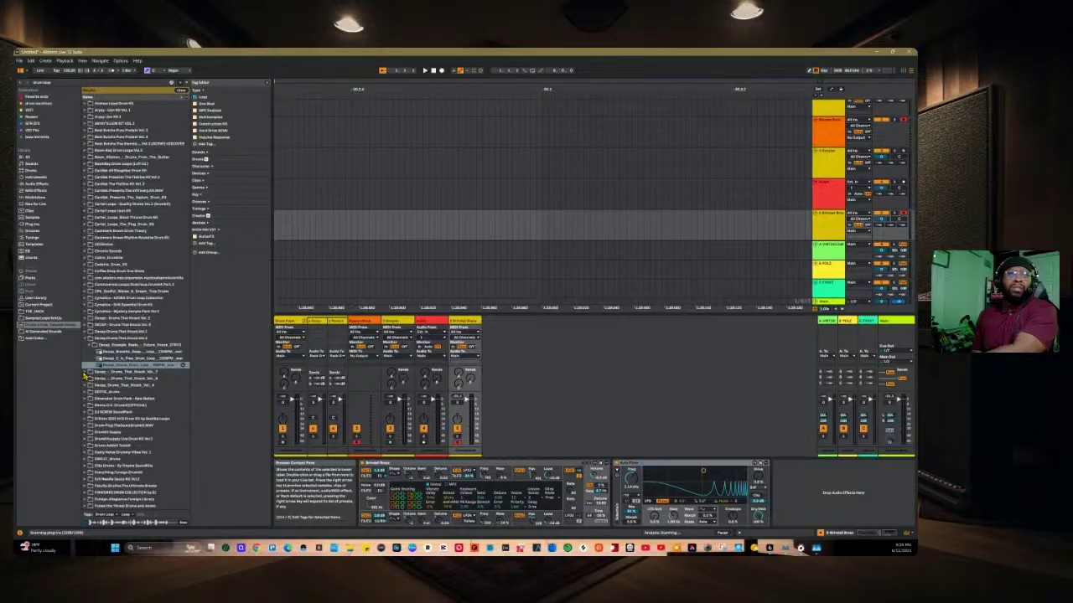
Step: Expand Decap Drums That Knock Vol. 7 down to its Drum Loops folder and audition the second loop
{"action": "left_click", "coordinate": [84, 372]}
{"action": "left_click", "coordinate": [89, 360]}
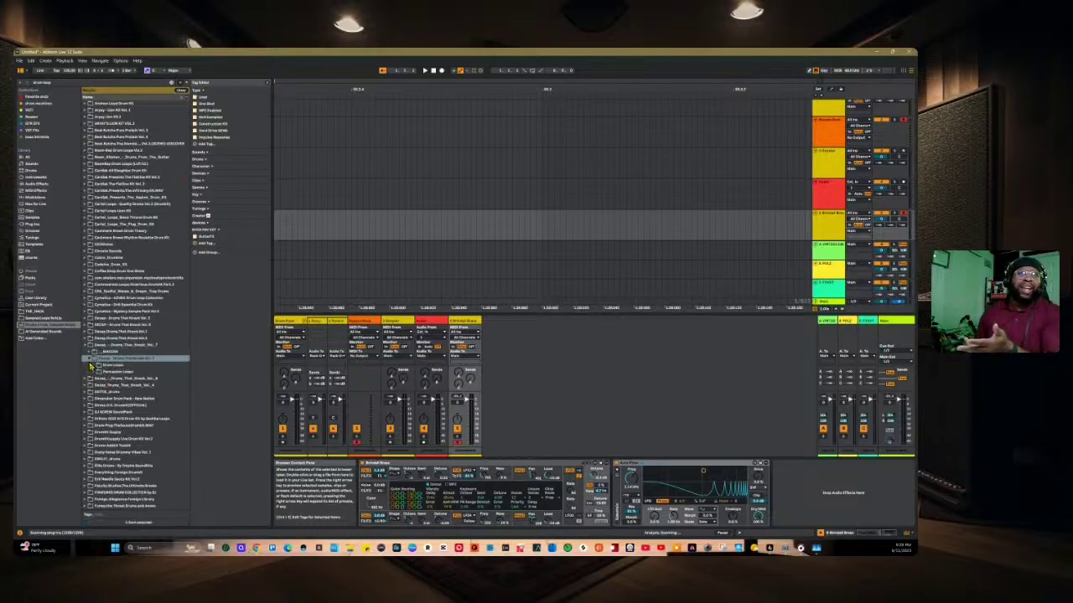
{"action": "left_click", "coordinate": [95, 365]}
{"action": "left_click", "coordinate": [110, 379]}
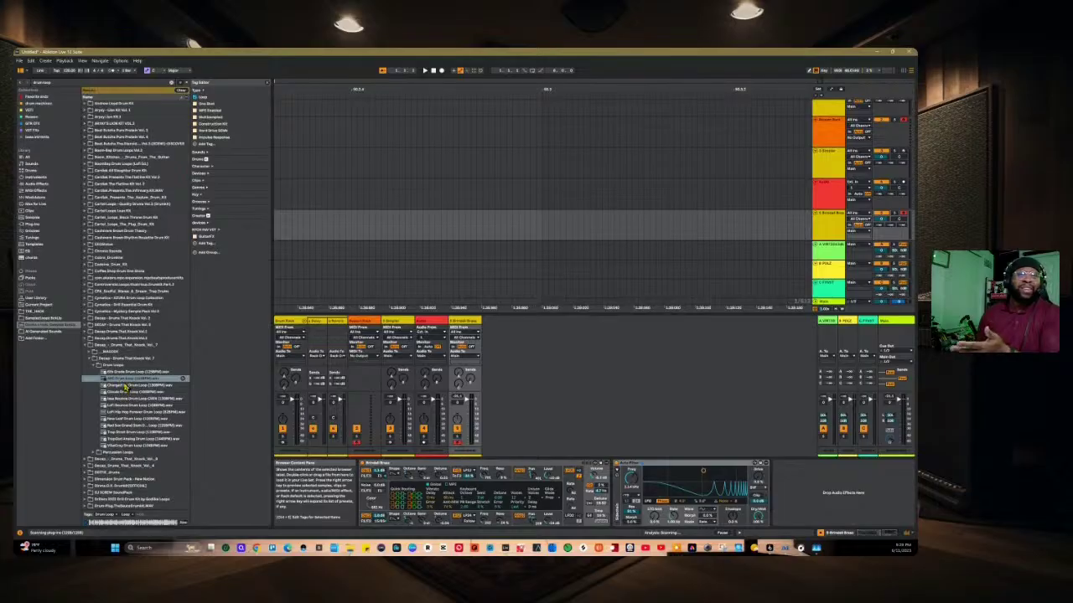
Step: Adjust the project tempo for the second Vol. 7 drum loop and place that loop at bar 1 of the Audio track
{"action": "mouse_move", "coordinate": [121, 383]}
{"action": "left_mouse_down"}
{"action": "mouse_move", "coordinate": [383, 239]}
{"action": "mouse_move", "coordinate": [306, 220]}
{"action": "mouse_move", "coordinate": [184, 352]}
{"action": "mouse_move", "coordinate": [142, 382]}
{"action": "mouse_move", "coordinate": [124, 381]}
{"action": "left_mouse_up"}
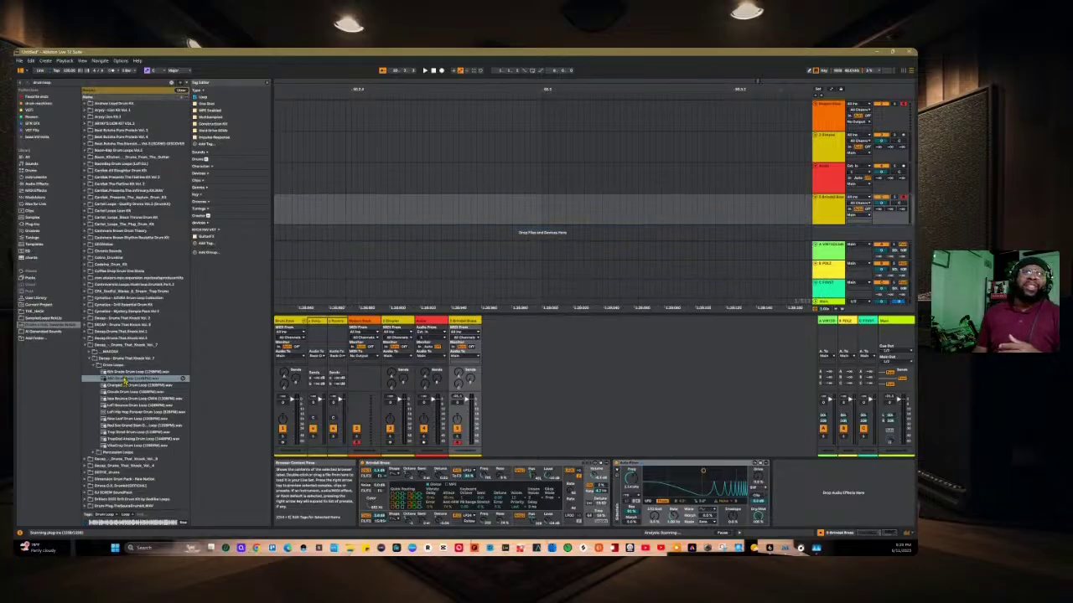
{"action": "left_click", "coordinate": [67, 71]}
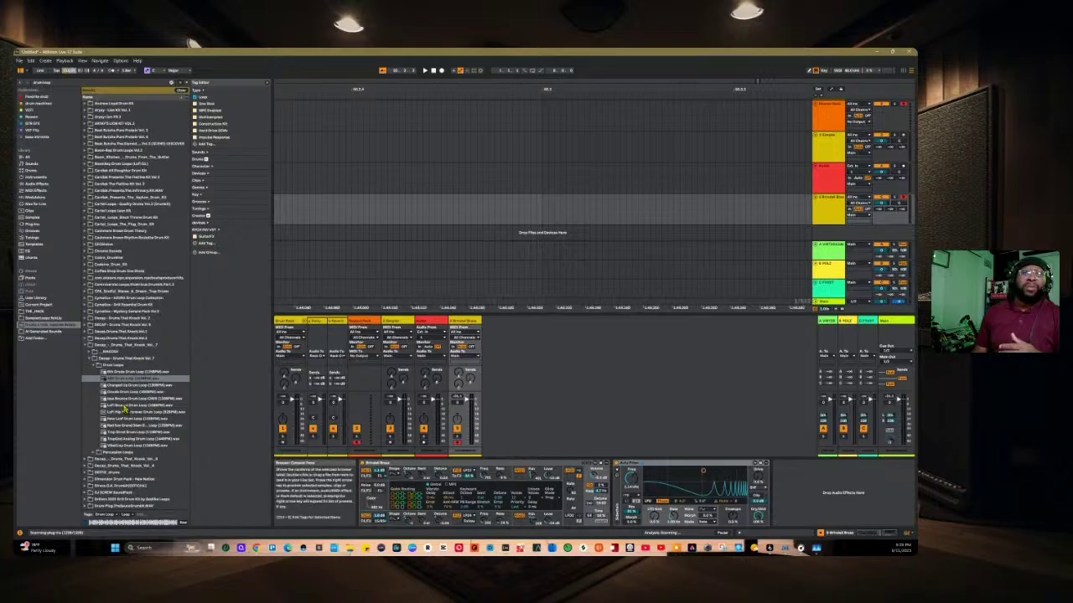
{"action": "left_click_drag", "start_coordinate": [124, 382], "coordinate": [225, 303]}
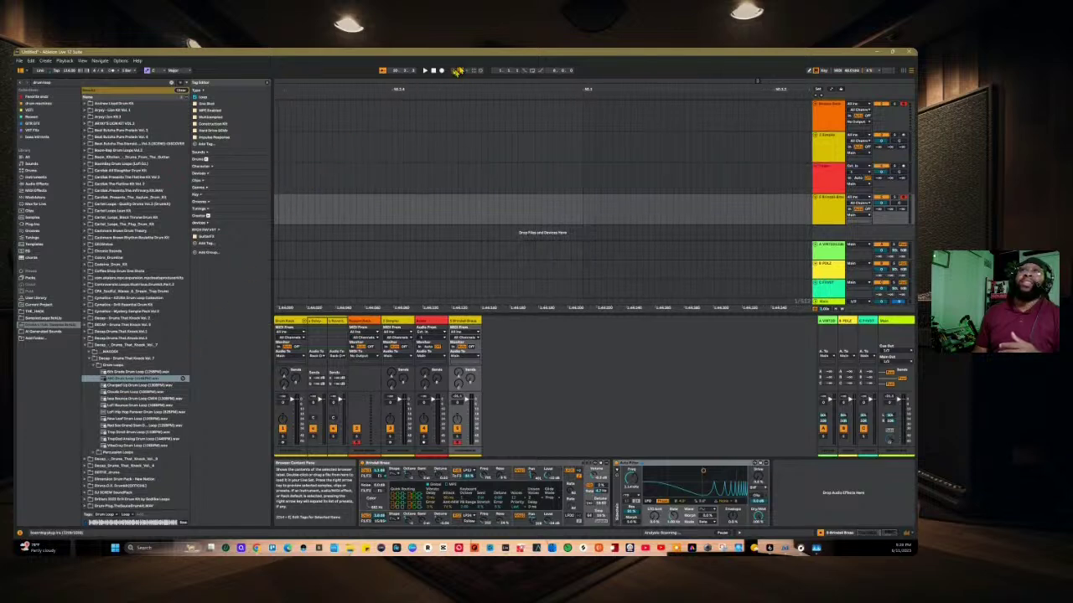
{"action": "left_click_drag", "start_coordinate": [432, 86], "coordinate": [678, 86]}
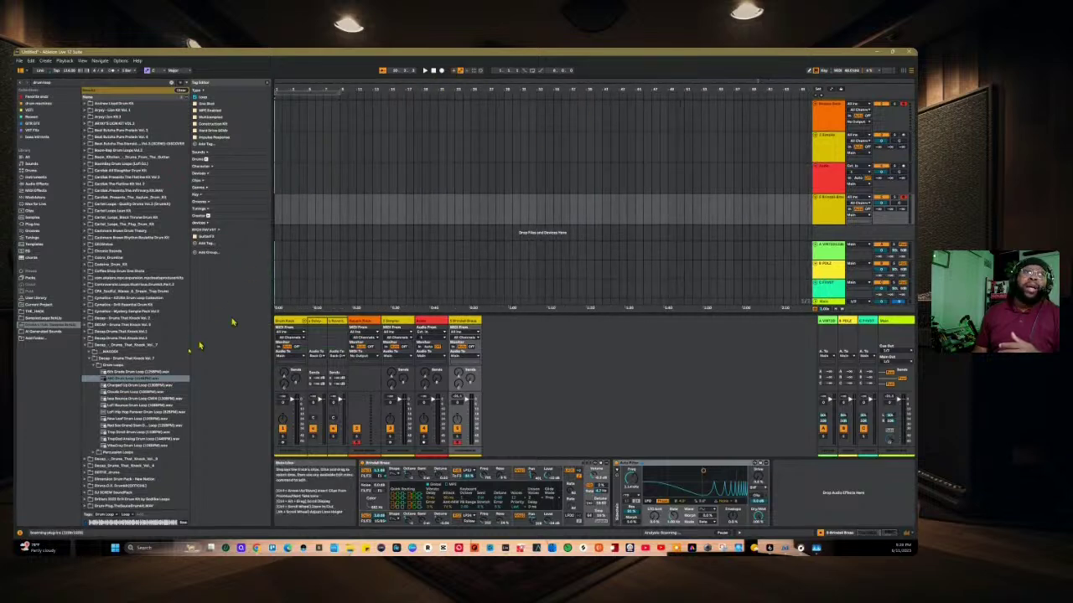
{"action": "left_click_drag", "start_coordinate": [137, 383], "coordinate": [277, 188]}
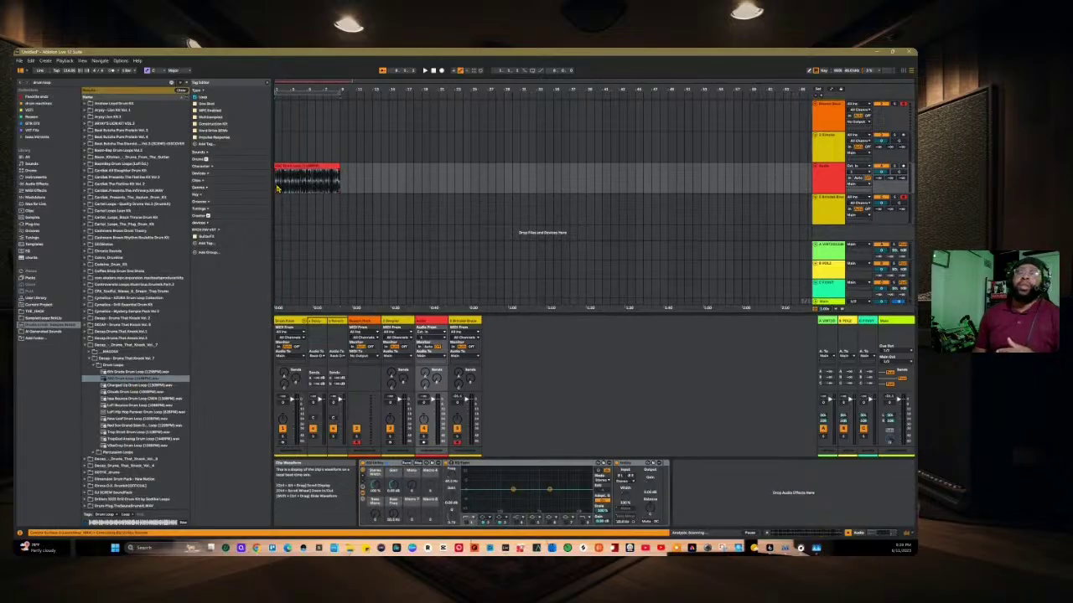
Step: Play the placed drum clip, select the arrangement loop region spanning it with looping enabled, and stop playback
{"action": "key", "text": "space"}
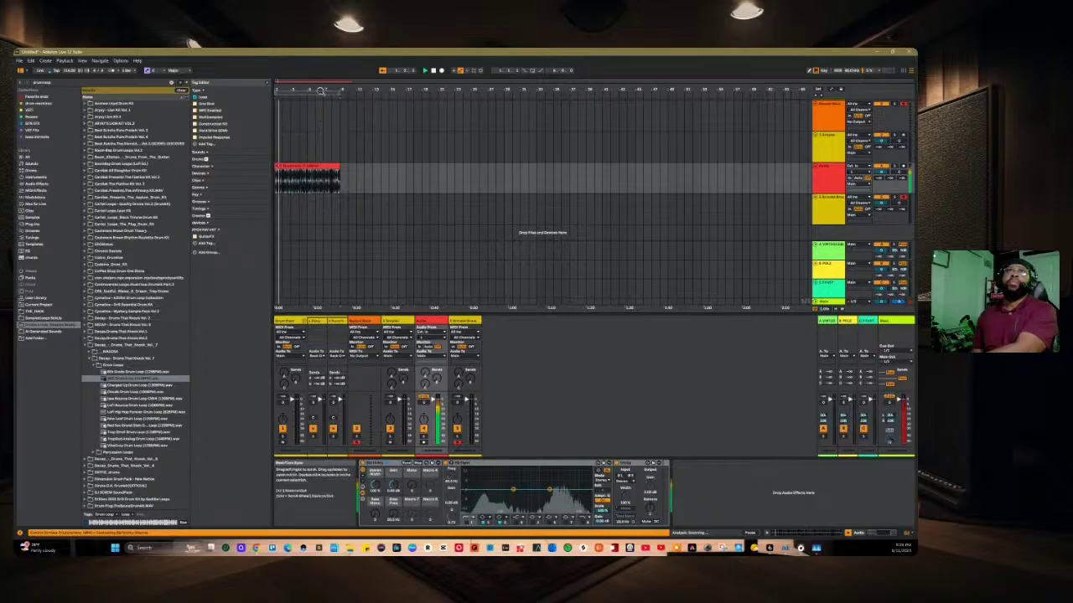
{"action": "left_click", "coordinate": [321, 93]}
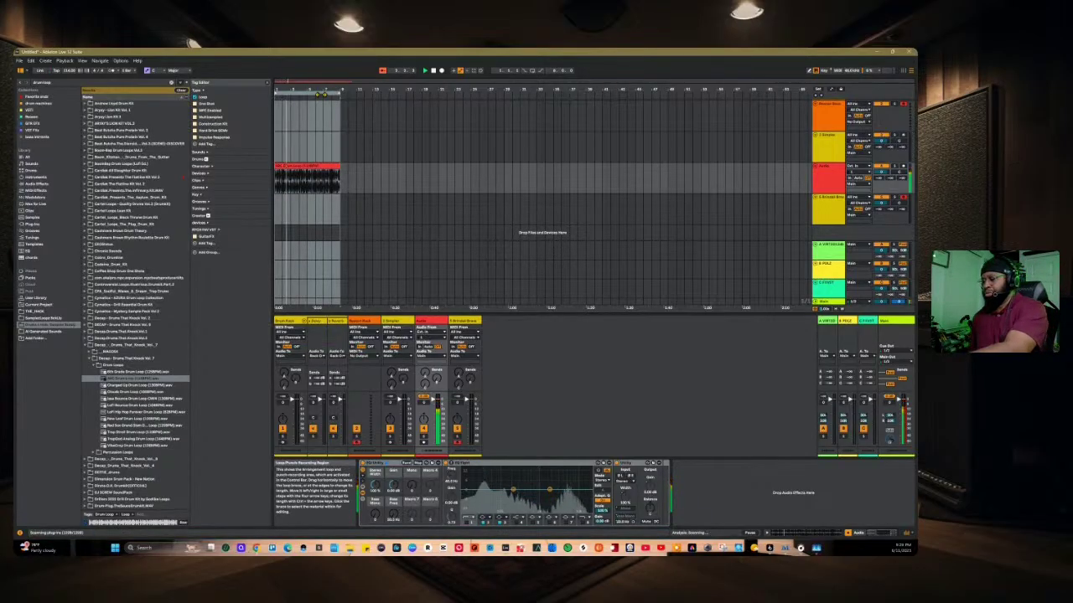
{"action": "key", "text": "space"}
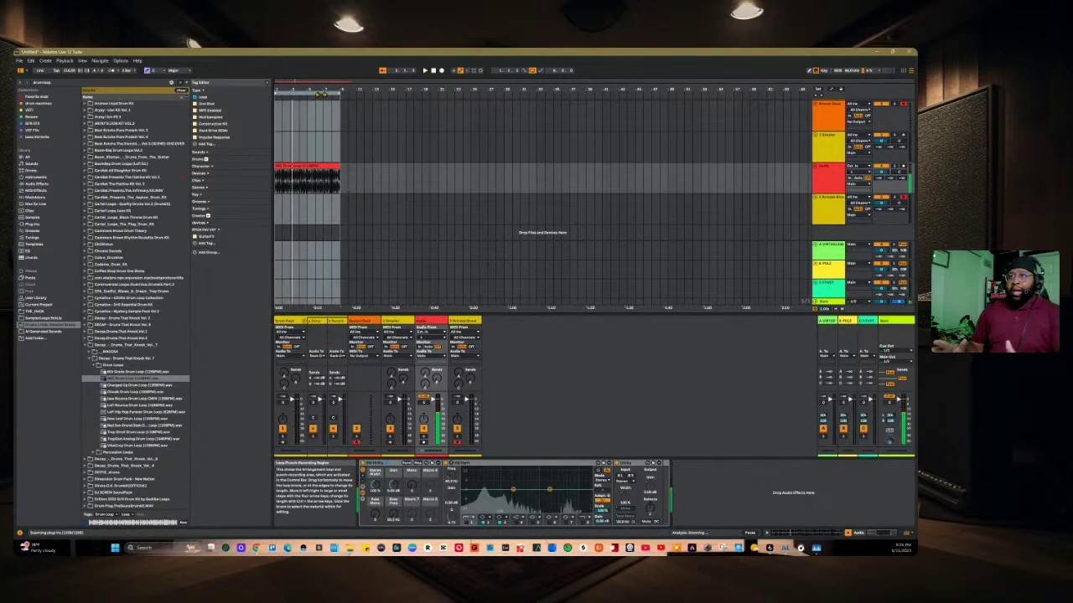
Step: Select the brass synth track to show its Auto Filter, and play the drum loop alongside it
{"action": "left_click", "coordinate": [464, 325]}
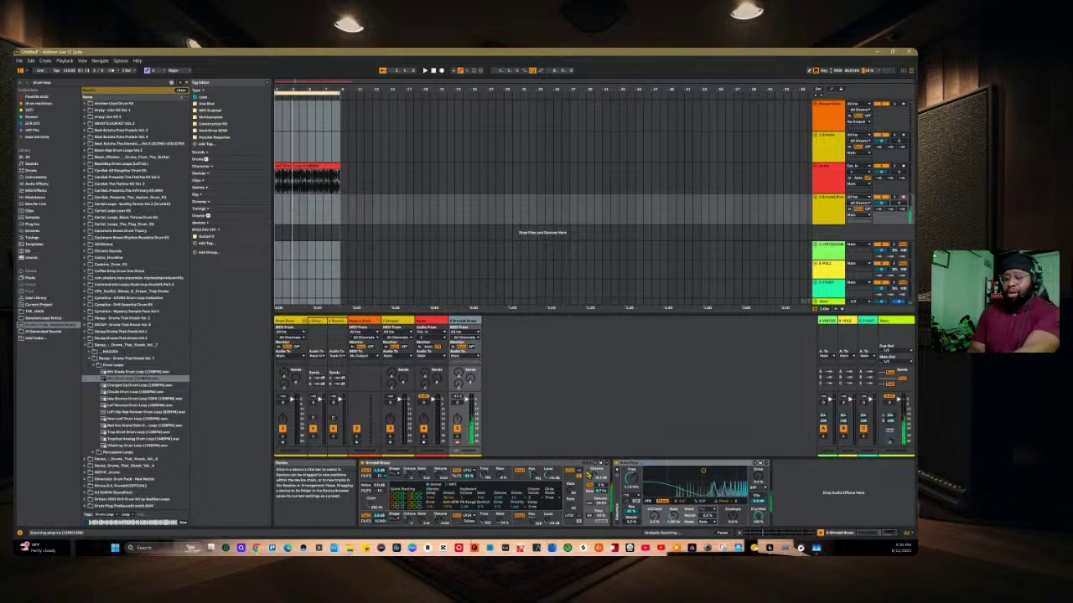
{"action": "key", "text": "Escape"}
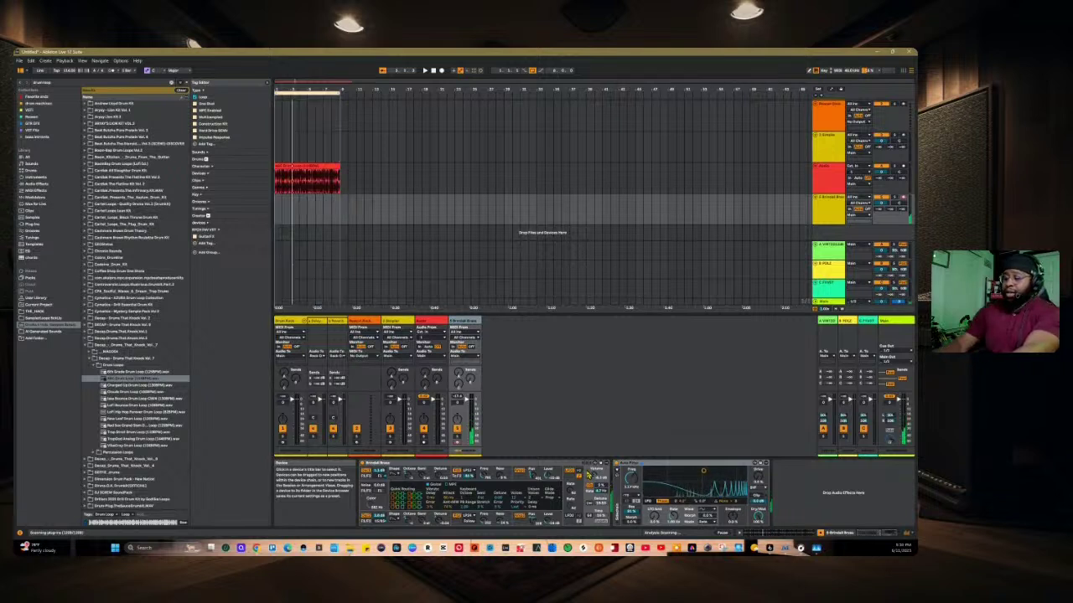
{"action": "key", "text": "space"}
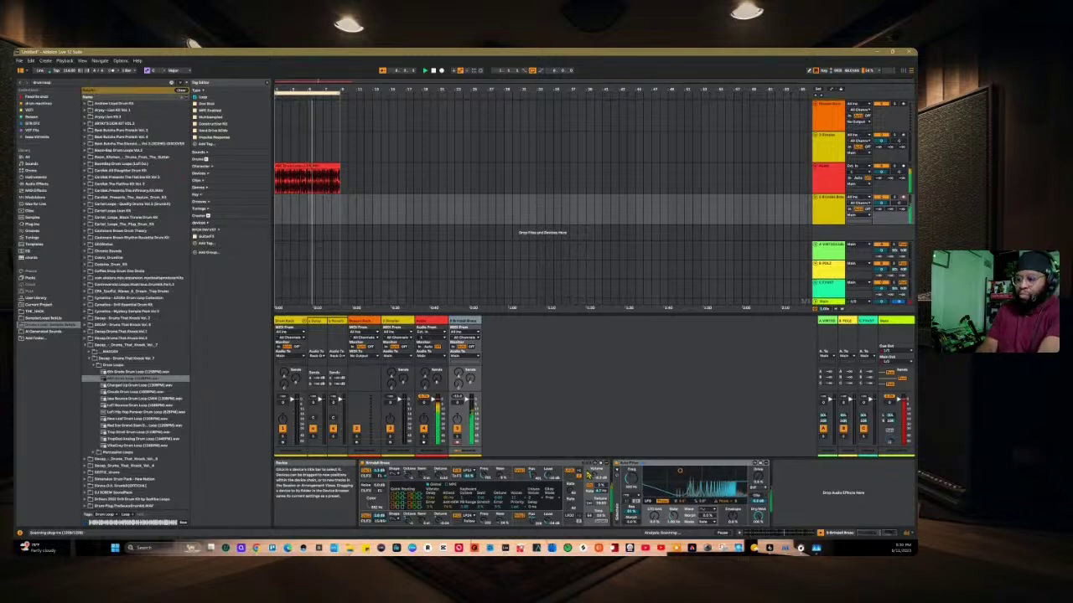
Step: MIDI-map Auto Filter's Frequency control to a hardware controller knob and leave mapping mode
{"action": "right_click", "coordinate": [634, 477]}
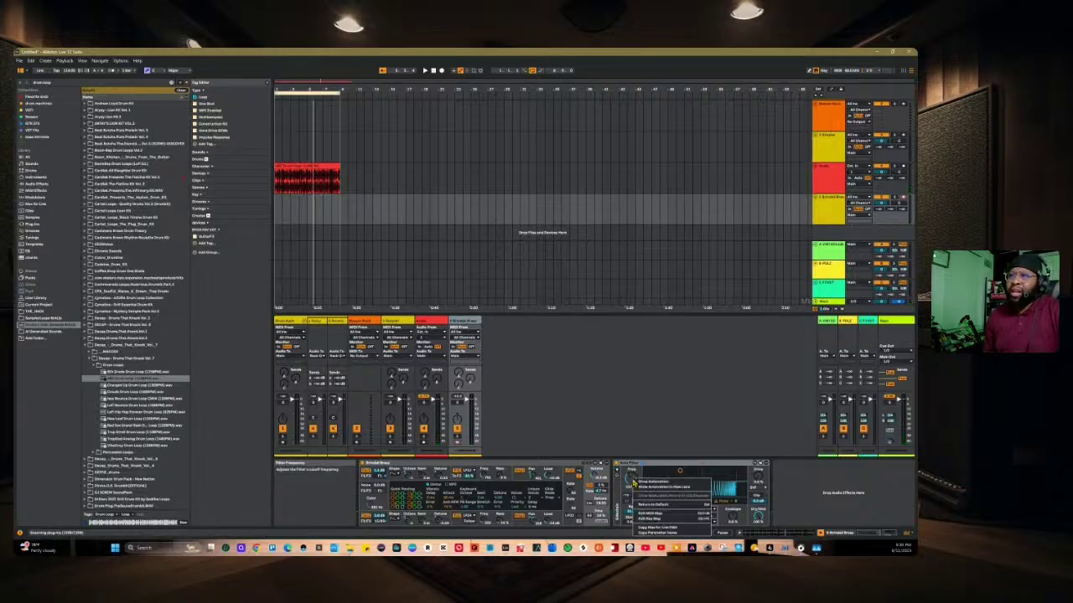
{"action": "left_click", "coordinate": [662, 517]}
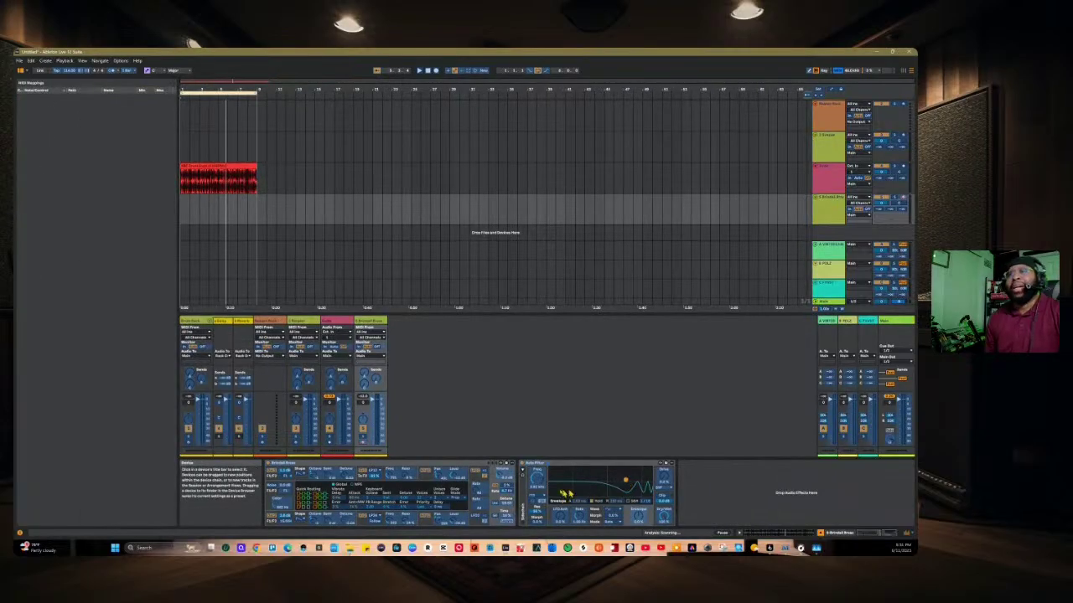
{"action": "left_click", "coordinate": [541, 484]}
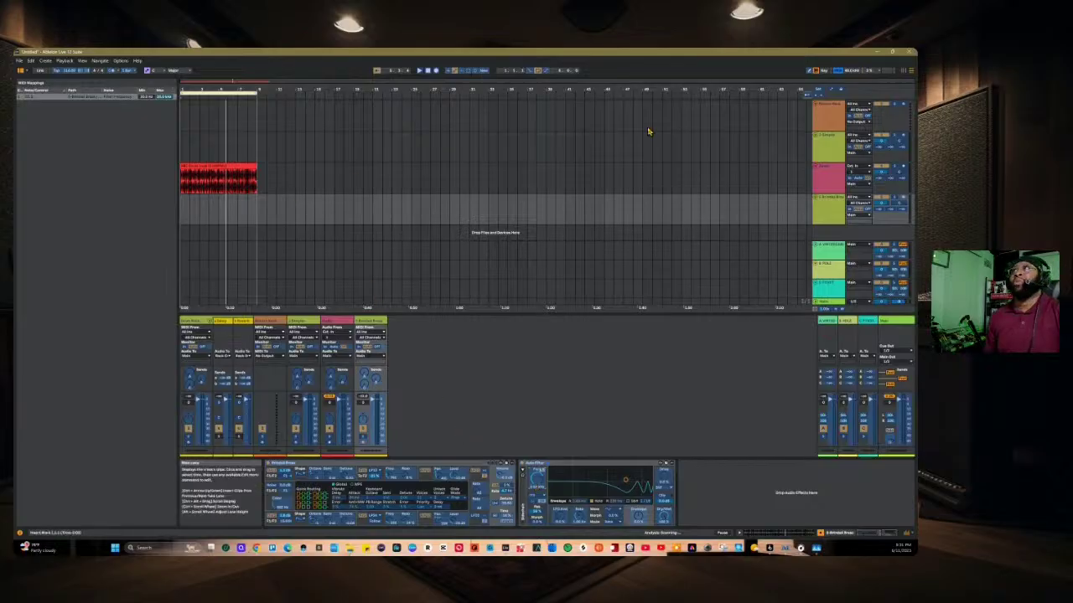
{"action": "left_click", "coordinate": [838, 72]}
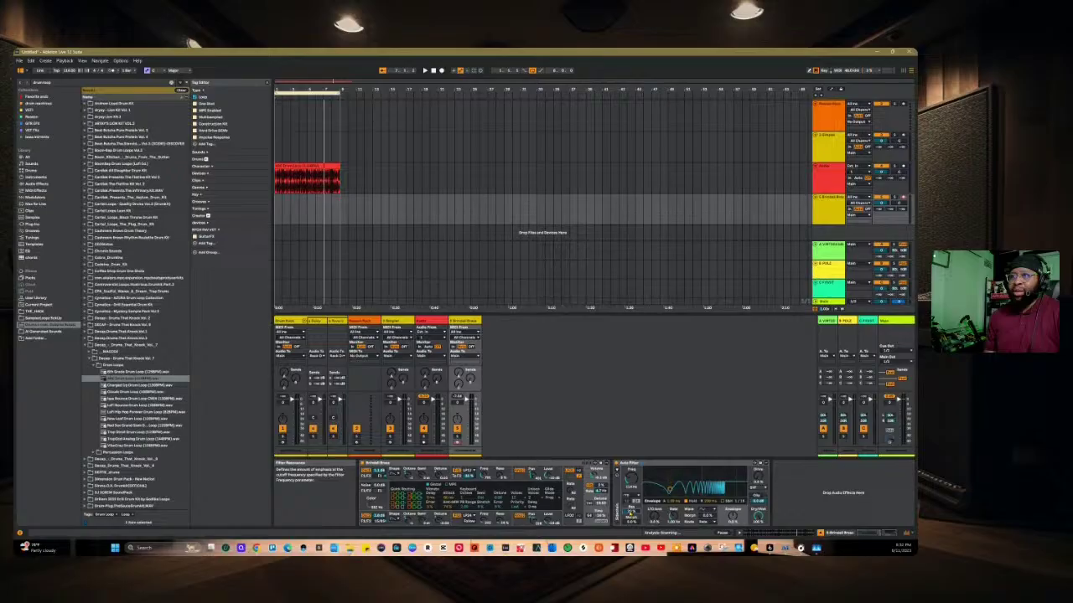
Step: Adjust Auto Filter's resonance and try its LFO waveform and rate mode options while the drum loop plays
{"action": "left_click_drag", "start_coordinate": [630, 514], "coordinate": [630, 516]}
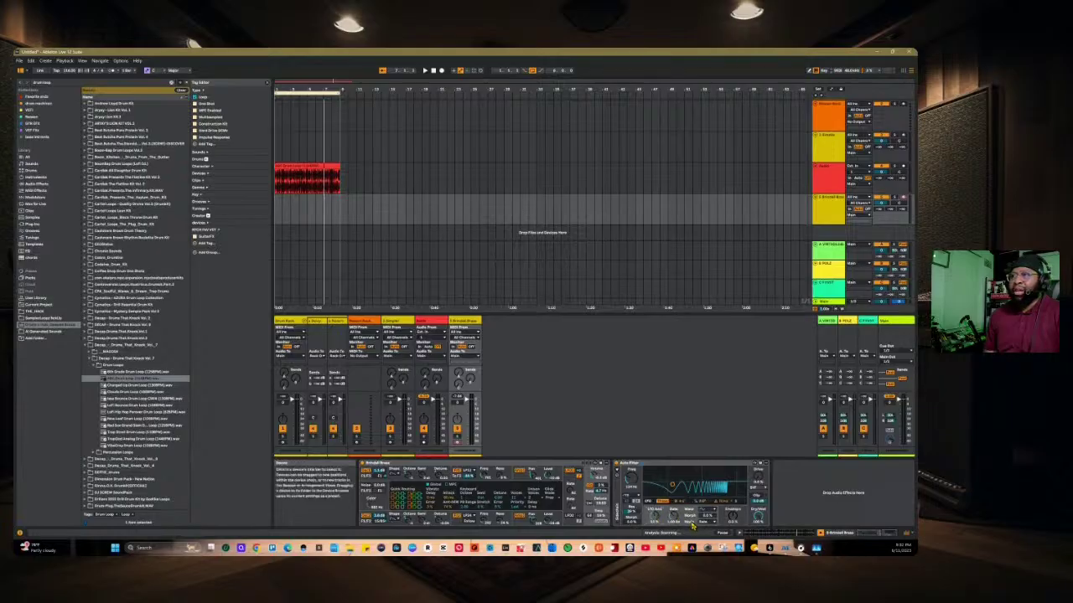
{"action": "key", "text": "space"}
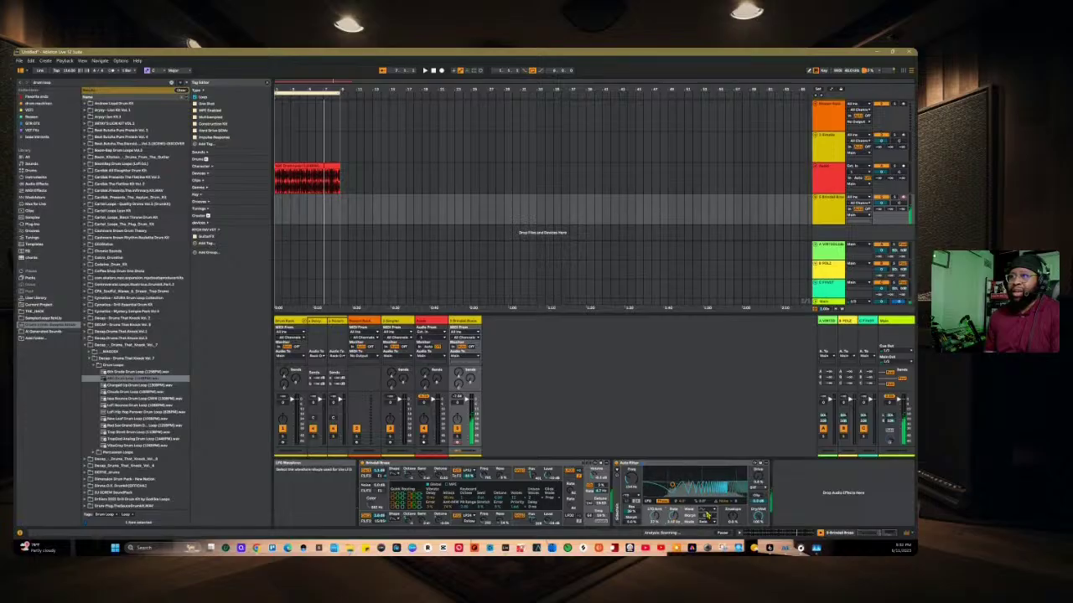
{"action": "left_click", "coordinate": [706, 515]}
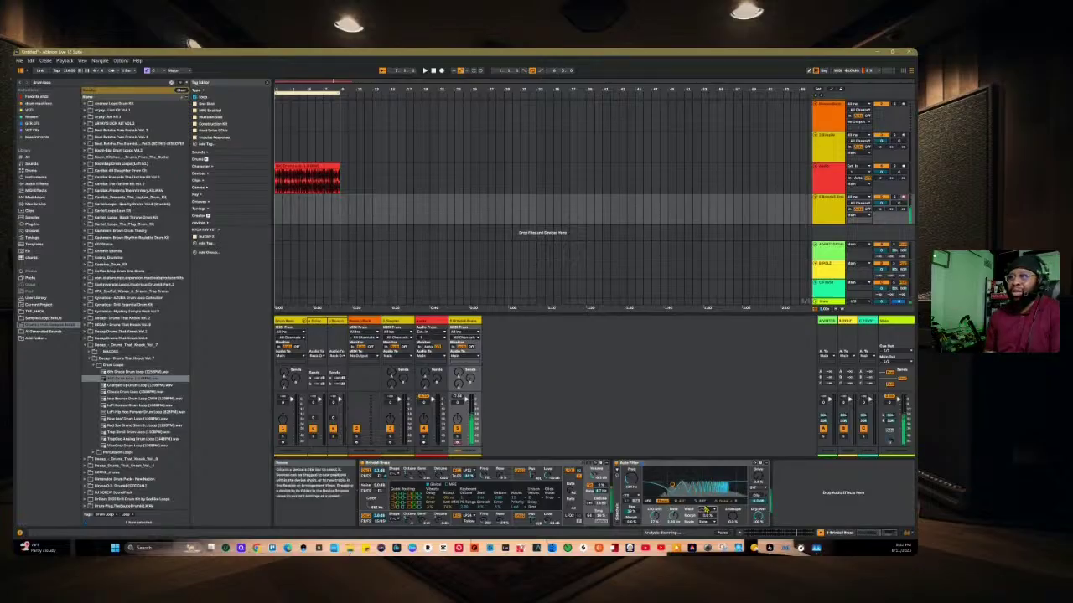
{"action": "left_click", "coordinate": [707, 508]}
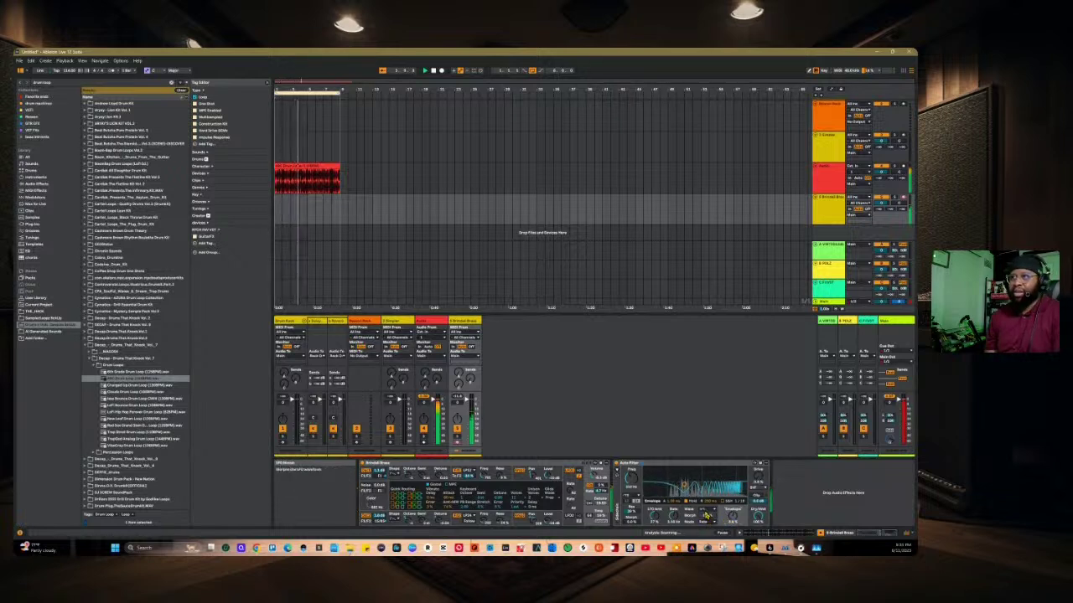
{"action": "left_click", "coordinate": [700, 521]}
{"action": "left_click", "coordinate": [714, 478]}
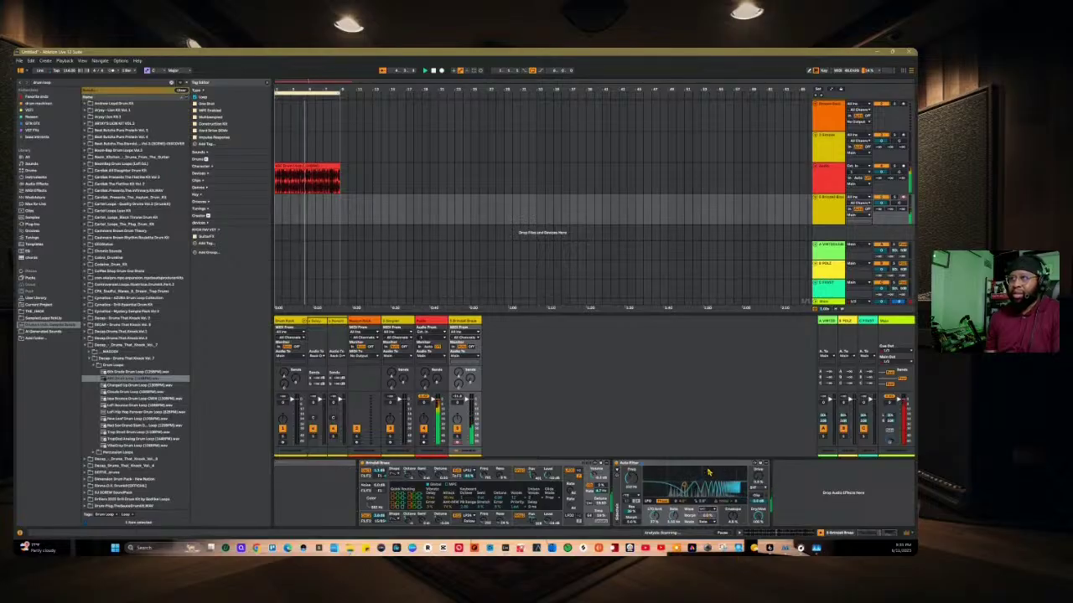
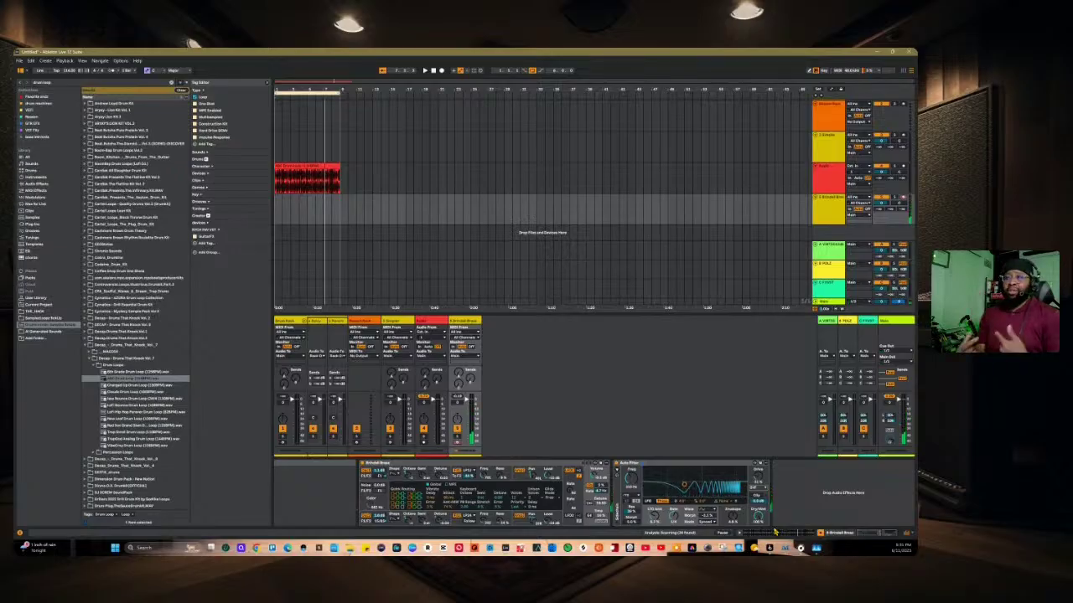
Step: Expand Auto Filter's sidechain controls on the brass synth track
{"action": "mouse_move", "coordinate": [785, 550]}
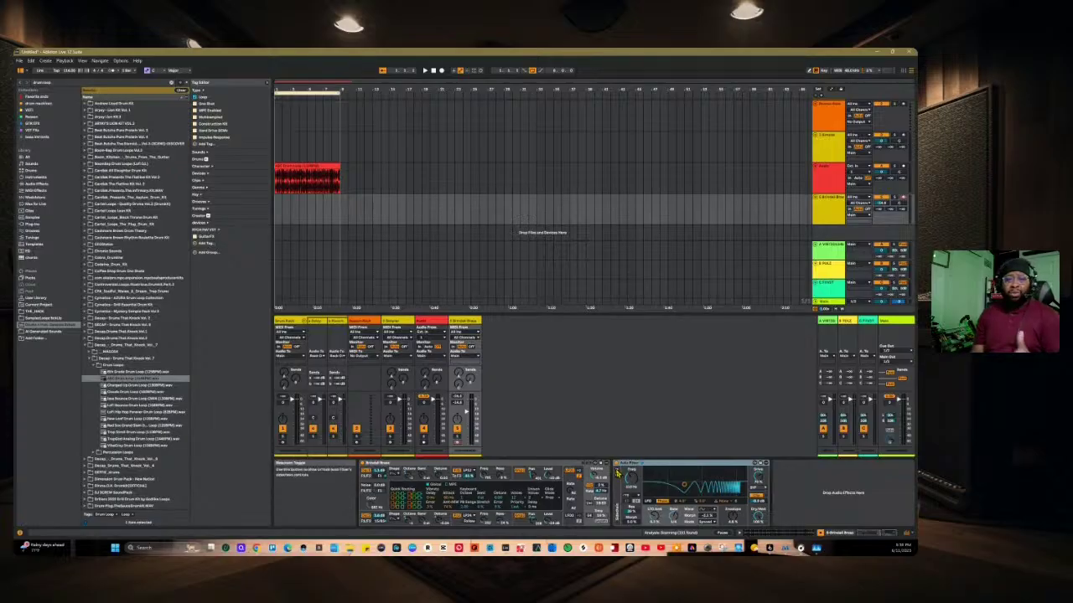
{"action": "left_click", "coordinate": [618, 472]}
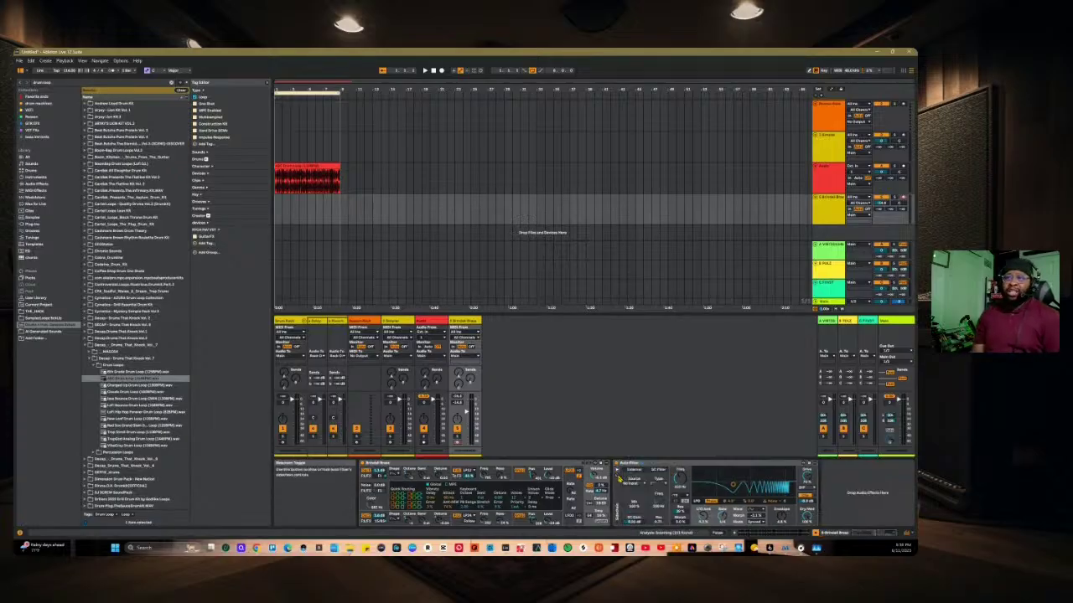
{"action": "left_click", "coordinate": [617, 473]}
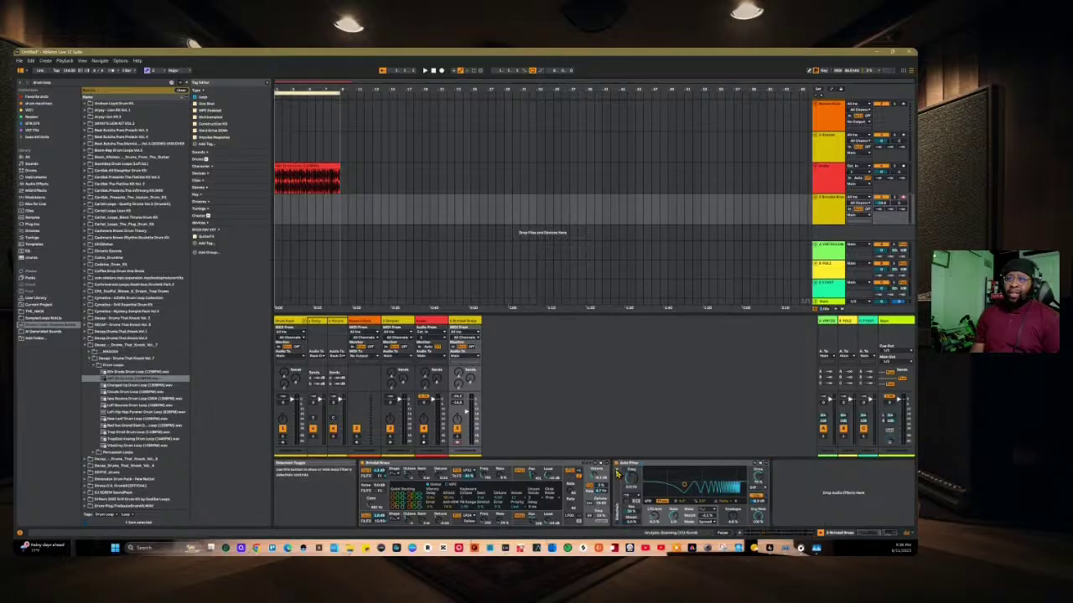
{"action": "left_click", "coordinate": [618, 473]}
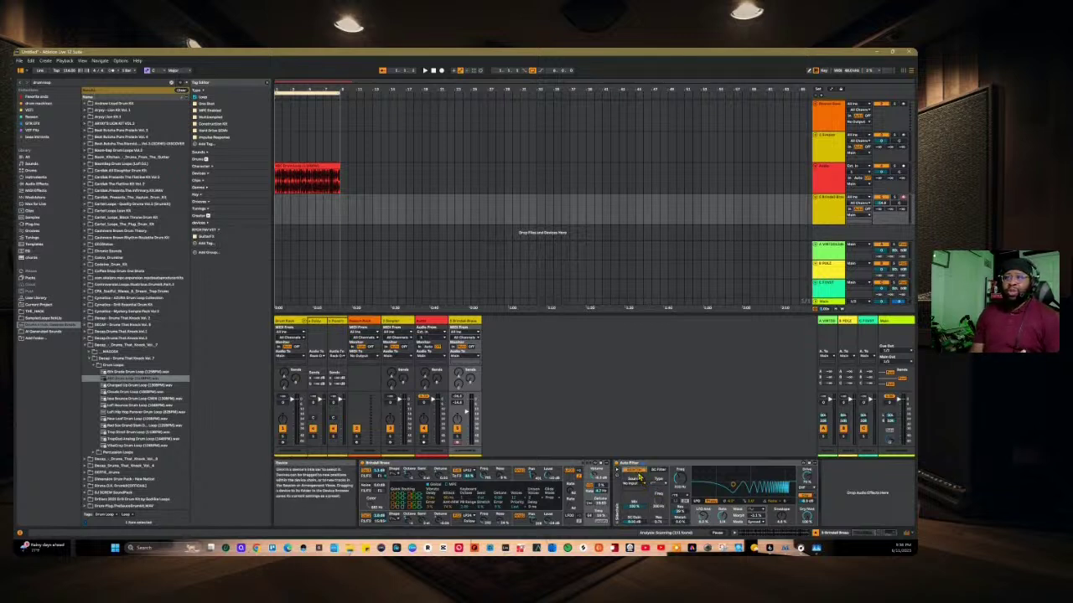
Step: Review Auto Filter's external sidechain source choices and sidechain filter controls, and collapse the sidechain section
{"action": "left_click", "coordinate": [639, 476]}
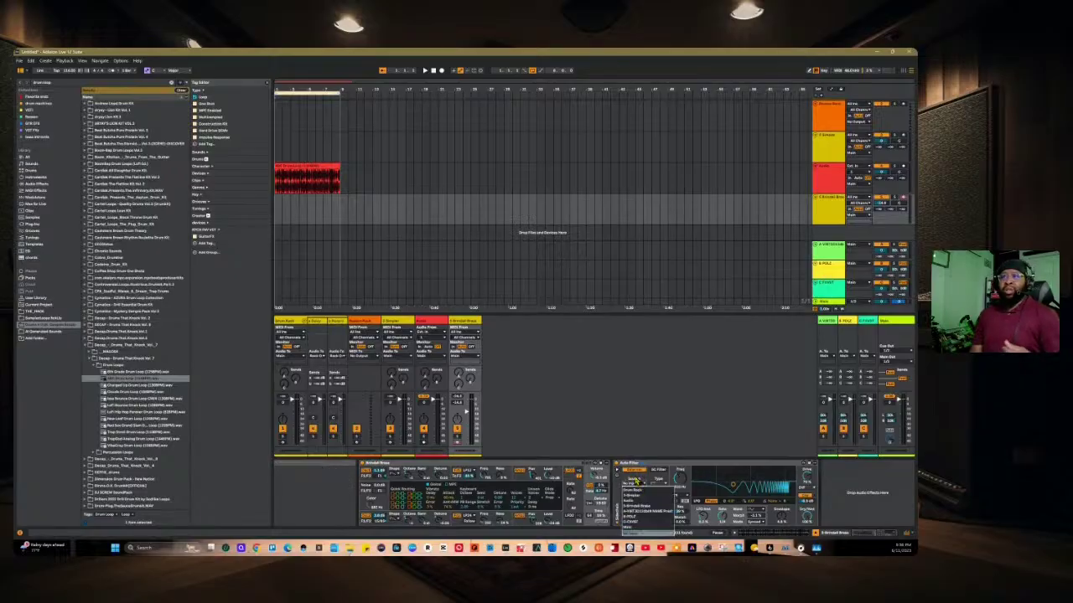
{"action": "left_click", "coordinate": [636, 486]}
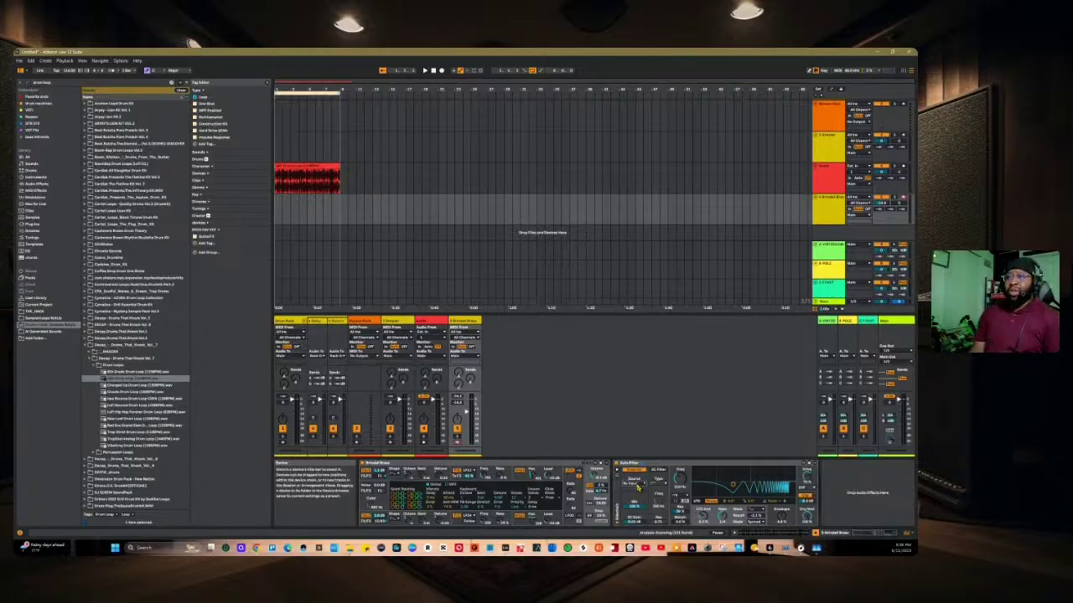
{"action": "left_click", "coordinate": [638, 486]}
{"action": "left_click", "coordinate": [638, 486]}
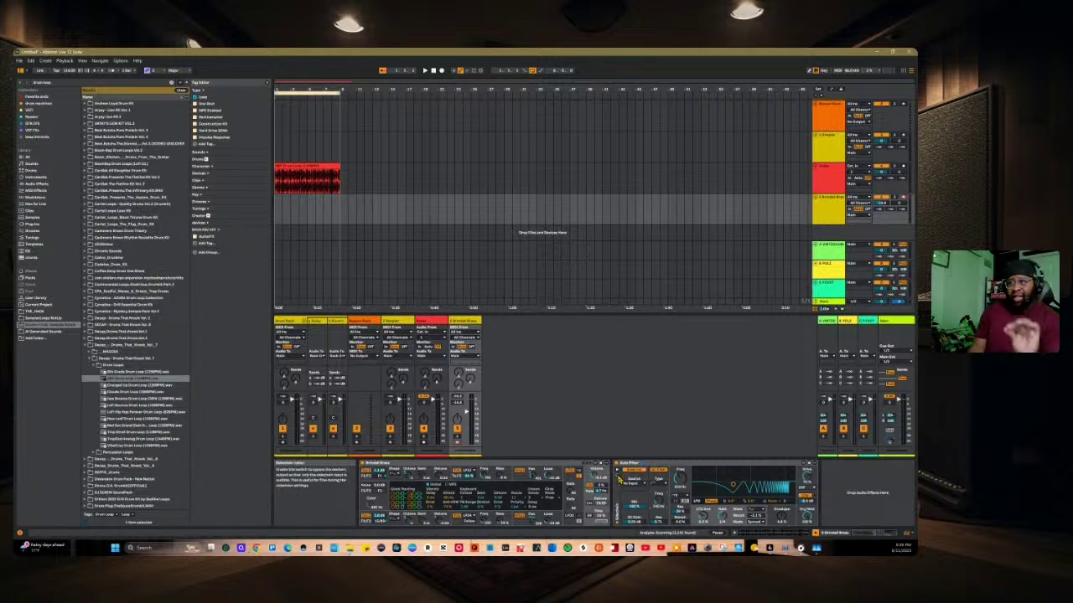
{"action": "left_click", "coordinate": [620, 475]}
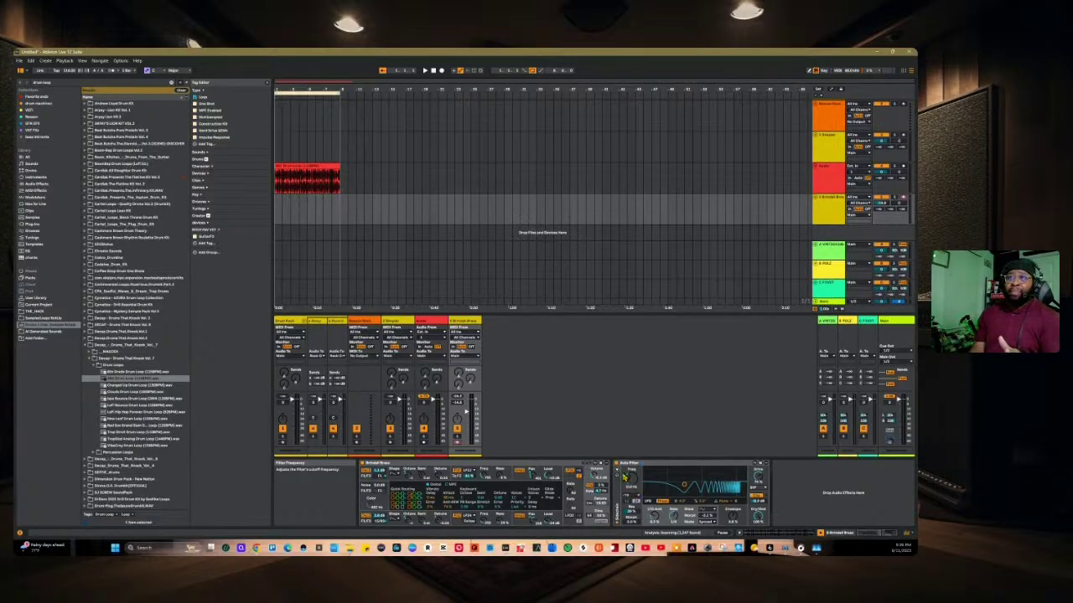
{"action": "left_click", "coordinate": [620, 475]}
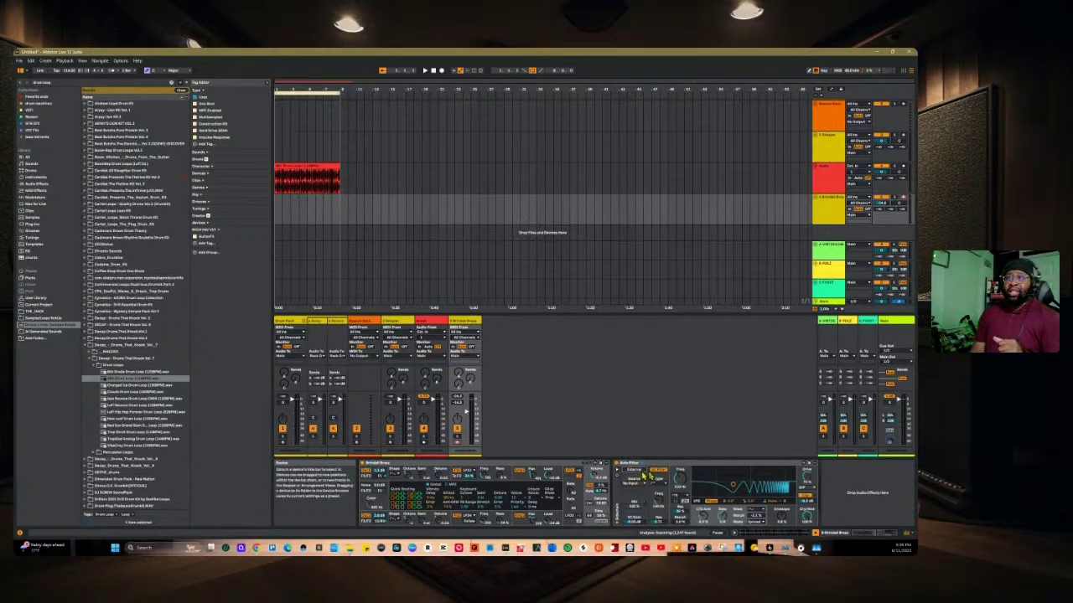
{"action": "left_click", "coordinate": [621, 474]}
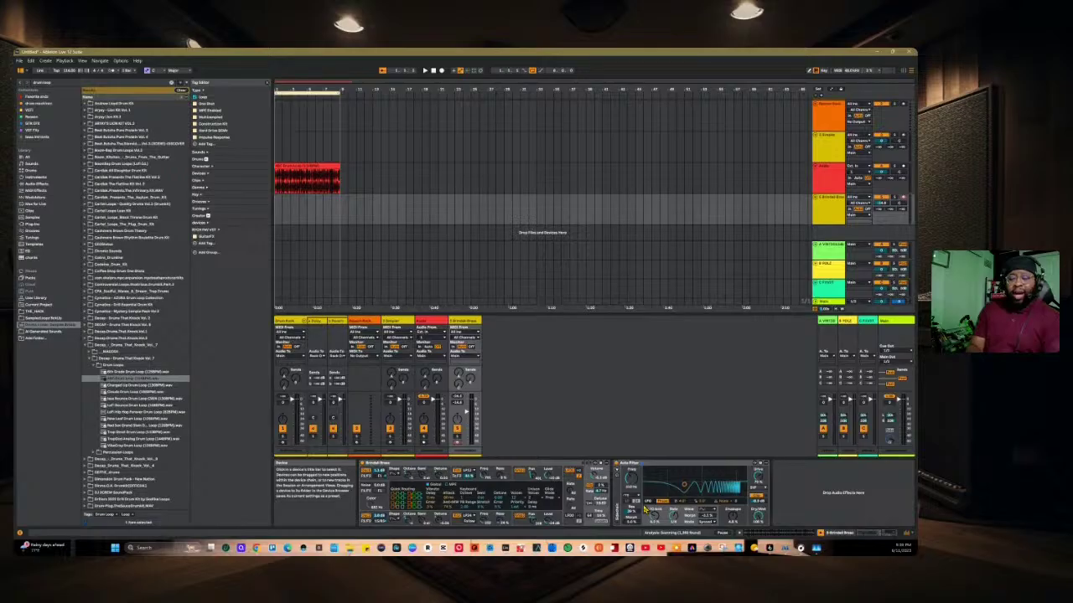
Step: Set Auto Filter's filter type to Resampling on the brass synth track
{"action": "left_click", "coordinate": [635, 495]}
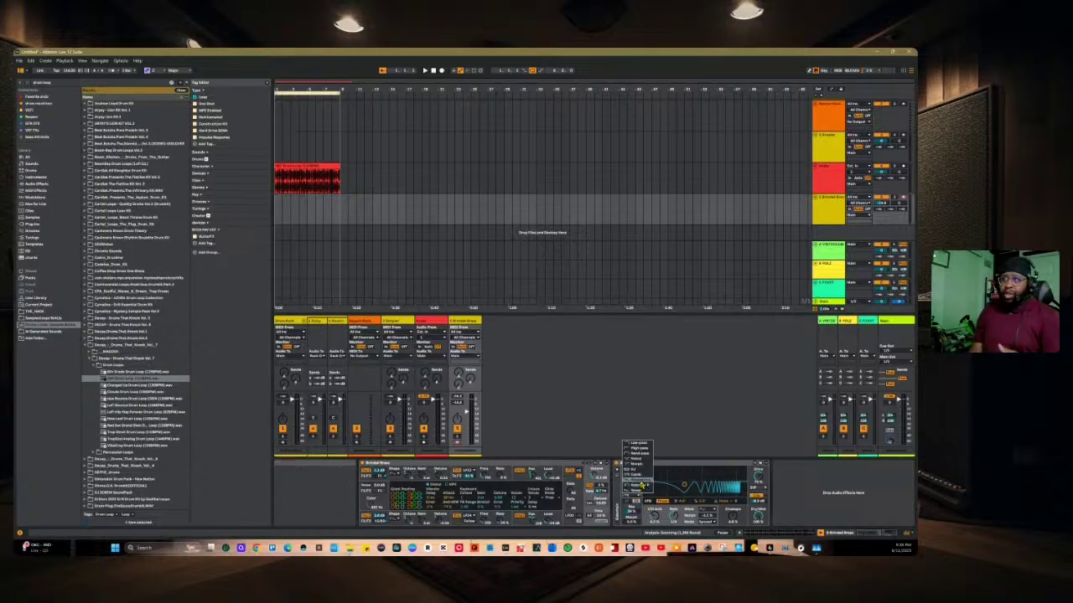
{"action": "left_click", "coordinate": [640, 486]}
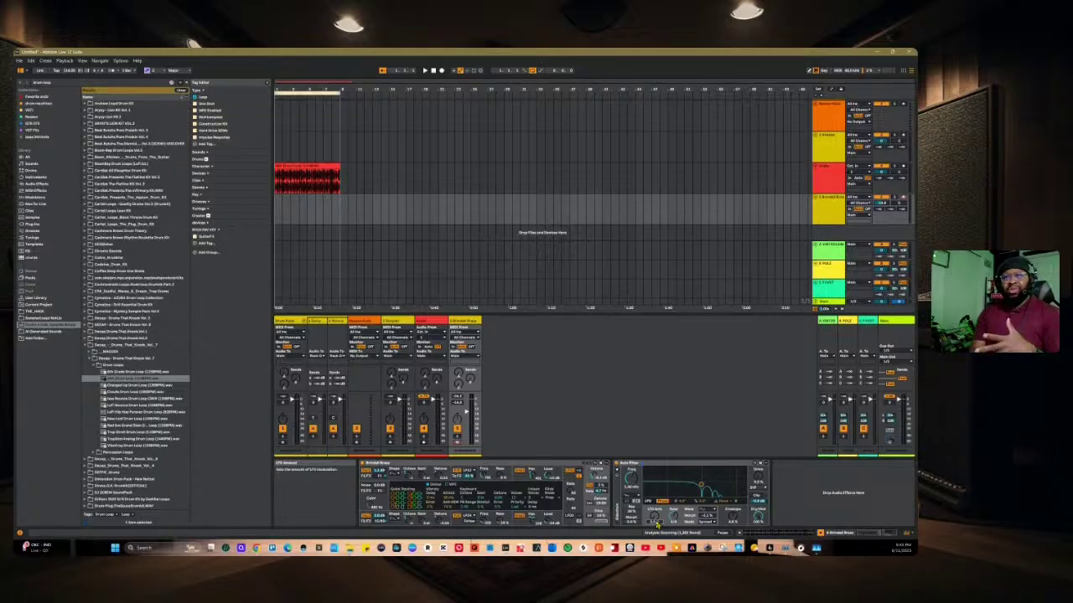
{"action": "left_click", "coordinate": [635, 500]}
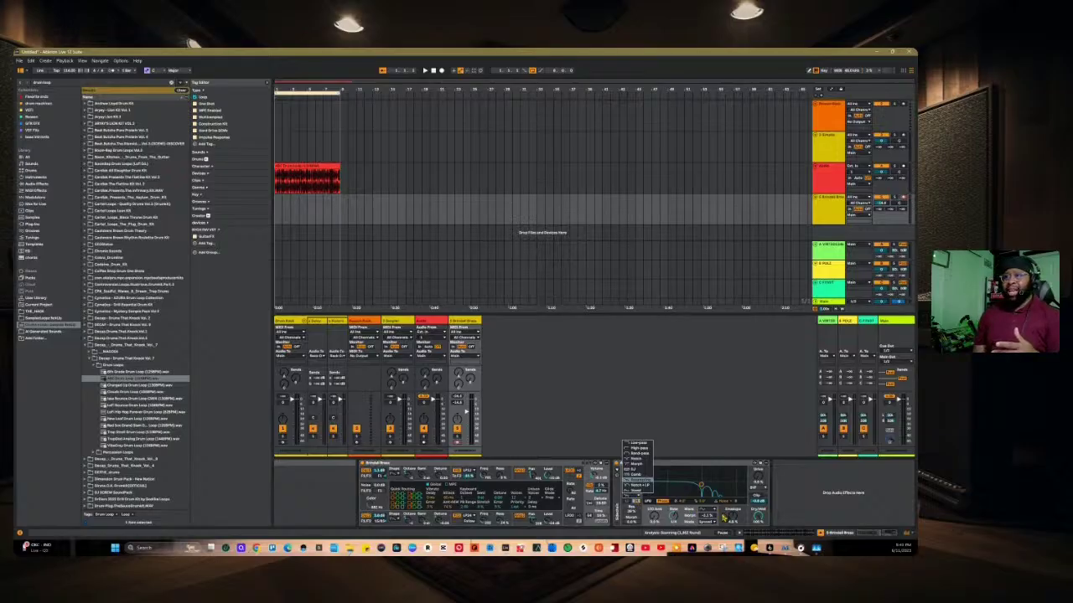
{"action": "left_click", "coordinate": [725, 517]}
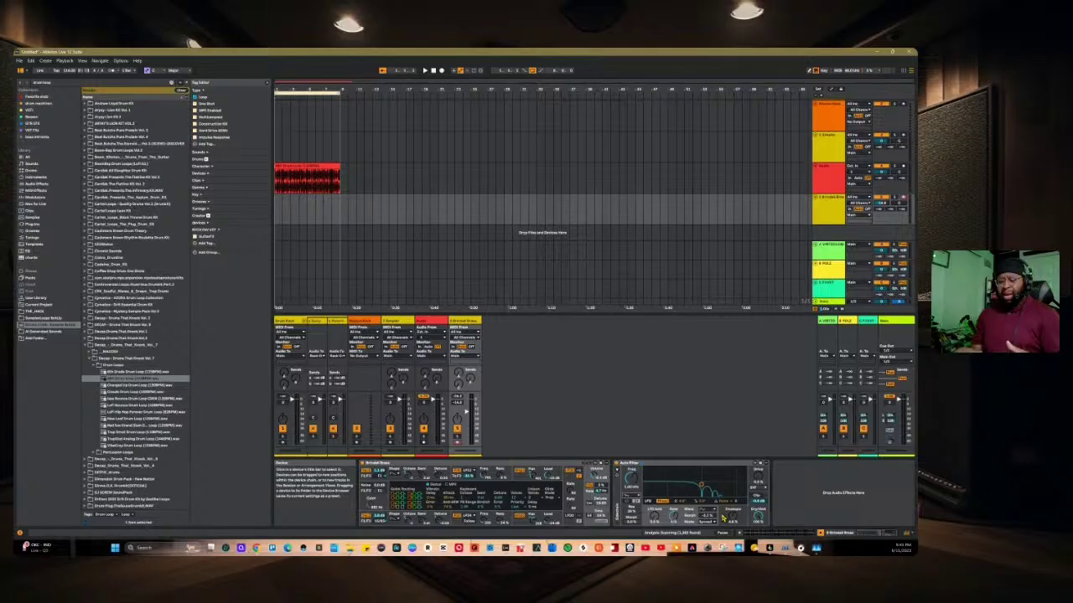
Step: Adjust Auto Filter's cutoff frequency and LFO settings while auditioning the brass synth through the Resampling filter
{"action": "key", "text": "space"}
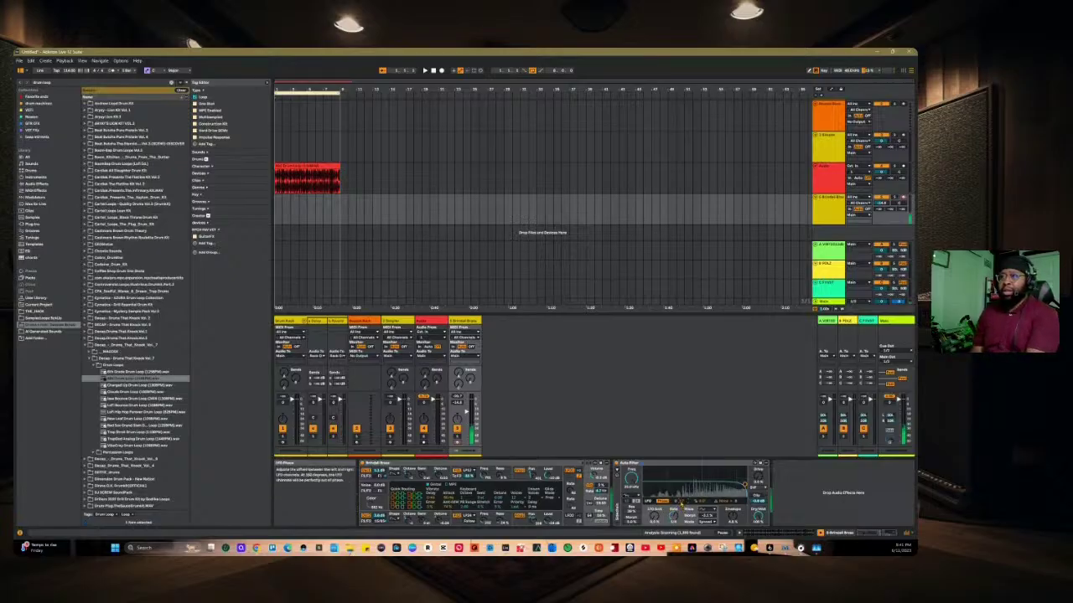
{"action": "left_click_drag", "start_coordinate": [632, 482], "coordinate": [632, 513]}
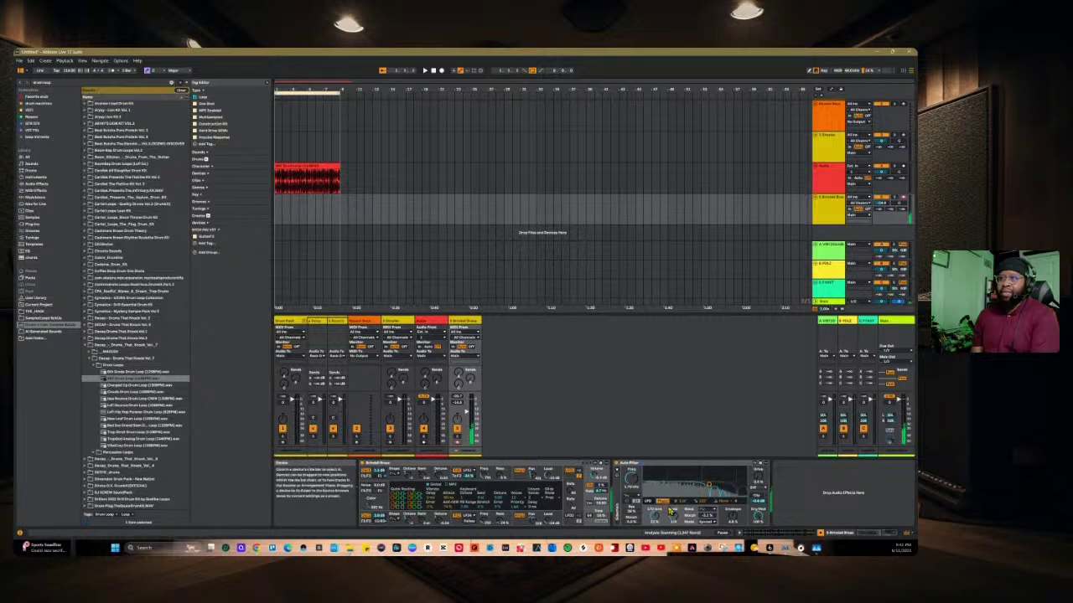
{"action": "left_click", "coordinate": [666, 503]}
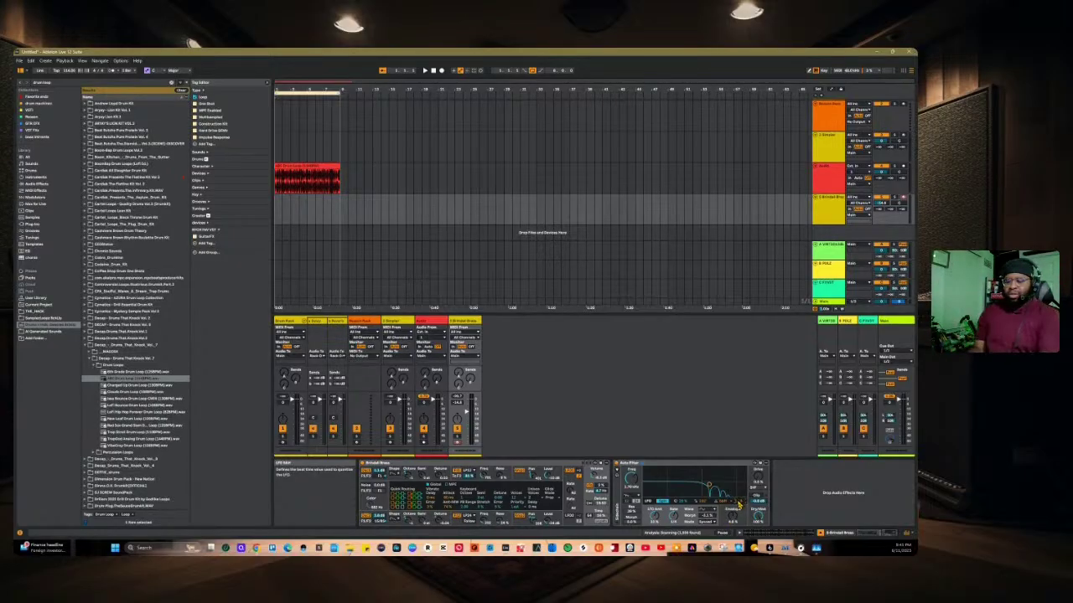
{"action": "key", "text": "space"}
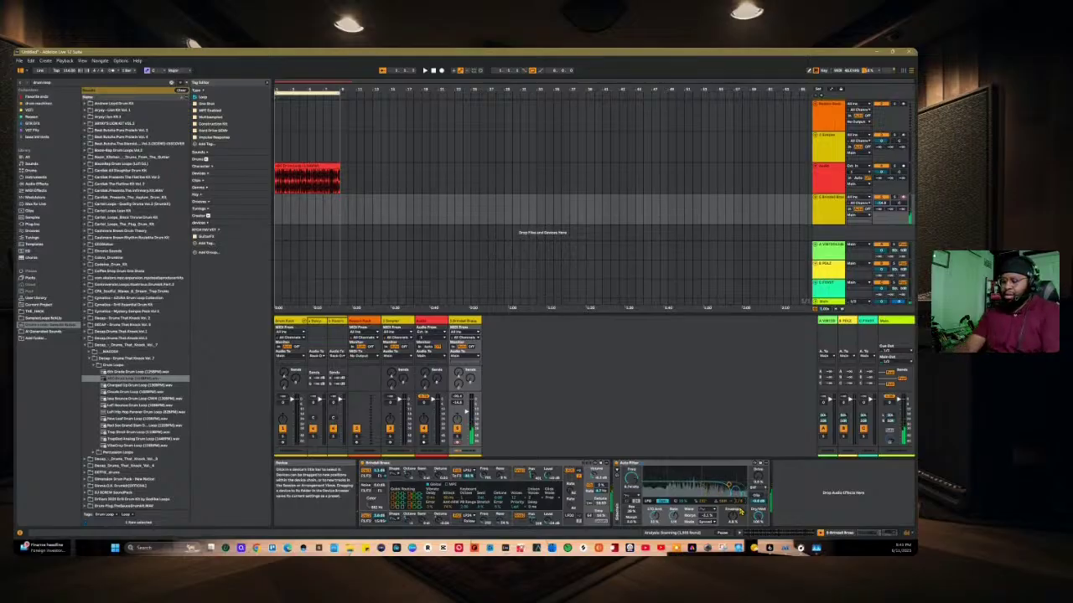
{"action": "key", "text": "space"}
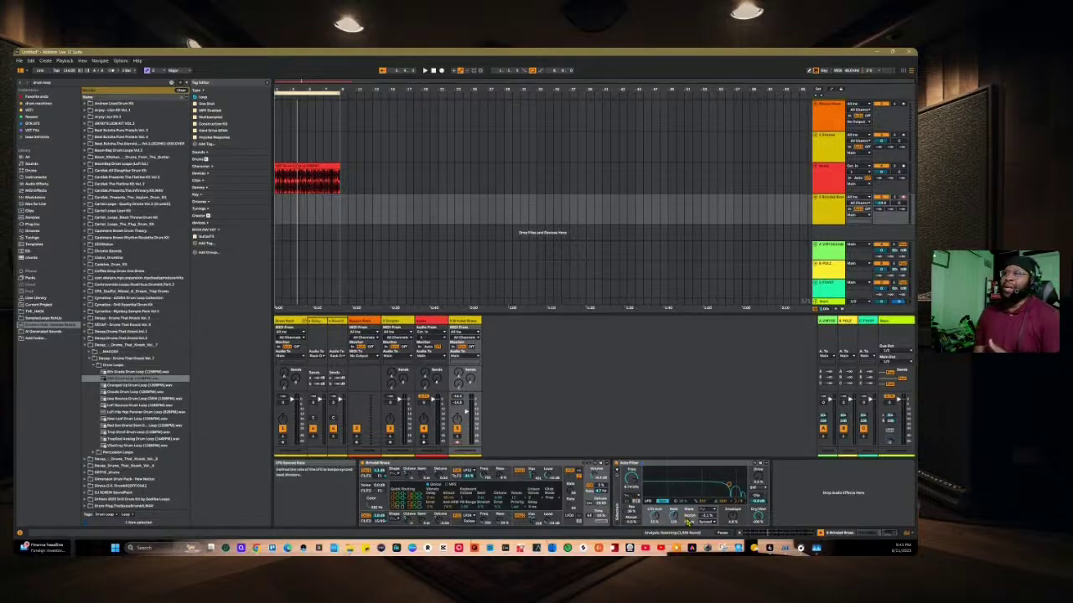
Step: Switch Auto Filter to the Notch+LP filter type and adjust its resonance and frequency while auditioning the brass synth
{"action": "left_click", "coordinate": [642, 511]}
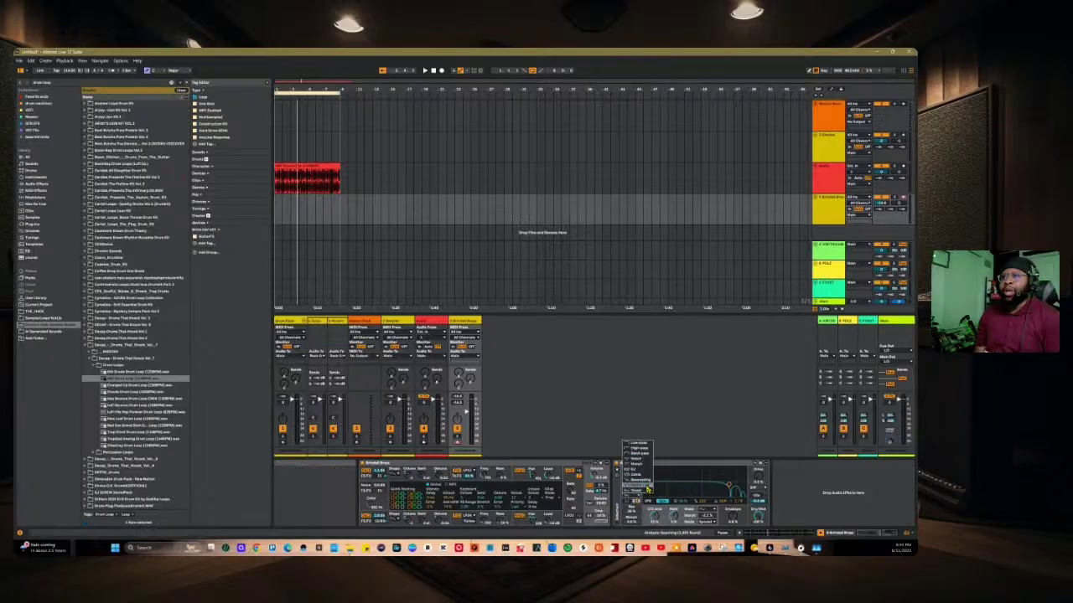
{"action": "left_click", "coordinate": [647, 491]}
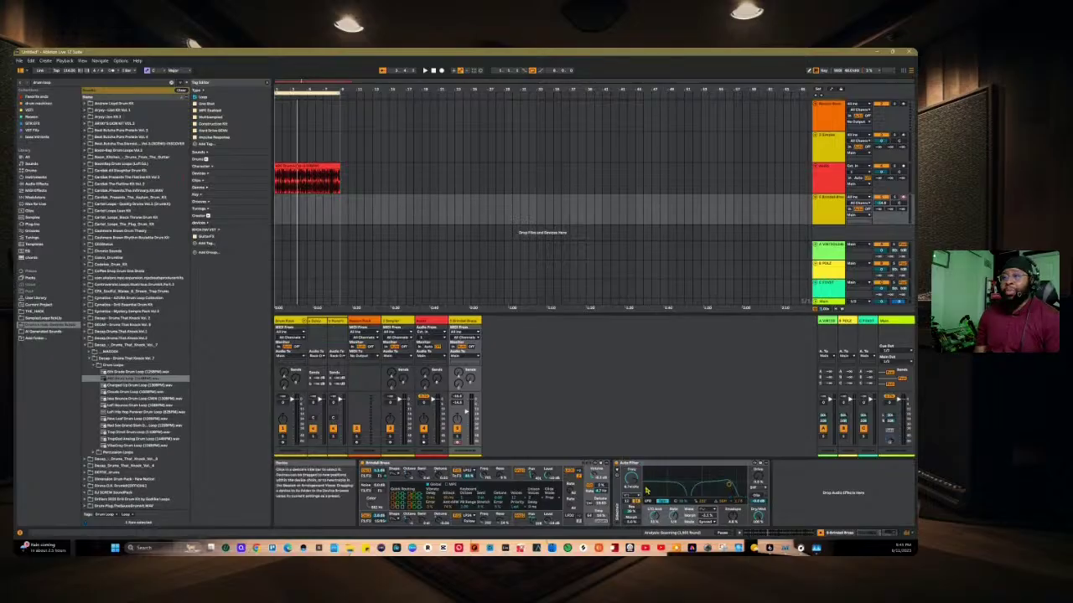
{"action": "key", "text": "space"}
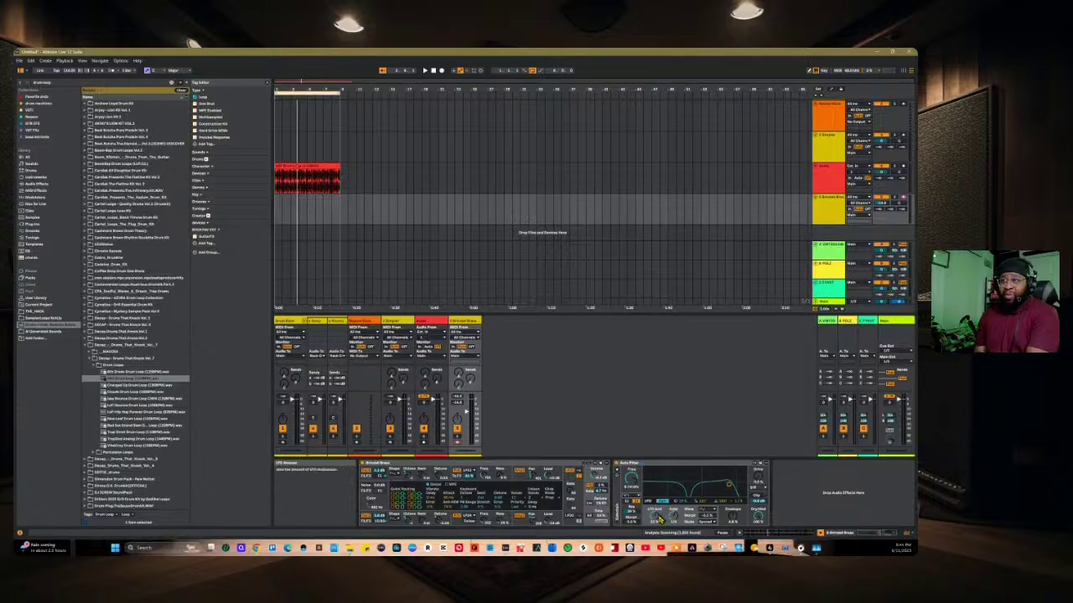
{"action": "left_click", "coordinate": [628, 500]}
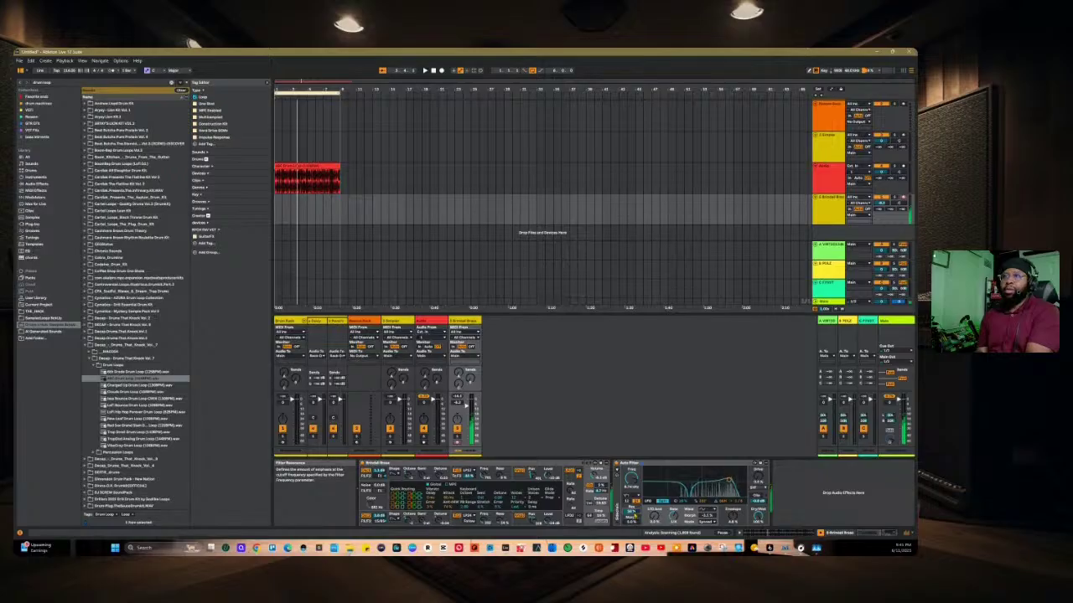
{"action": "left_click_drag", "start_coordinate": [631, 509], "coordinate": [635, 528]}
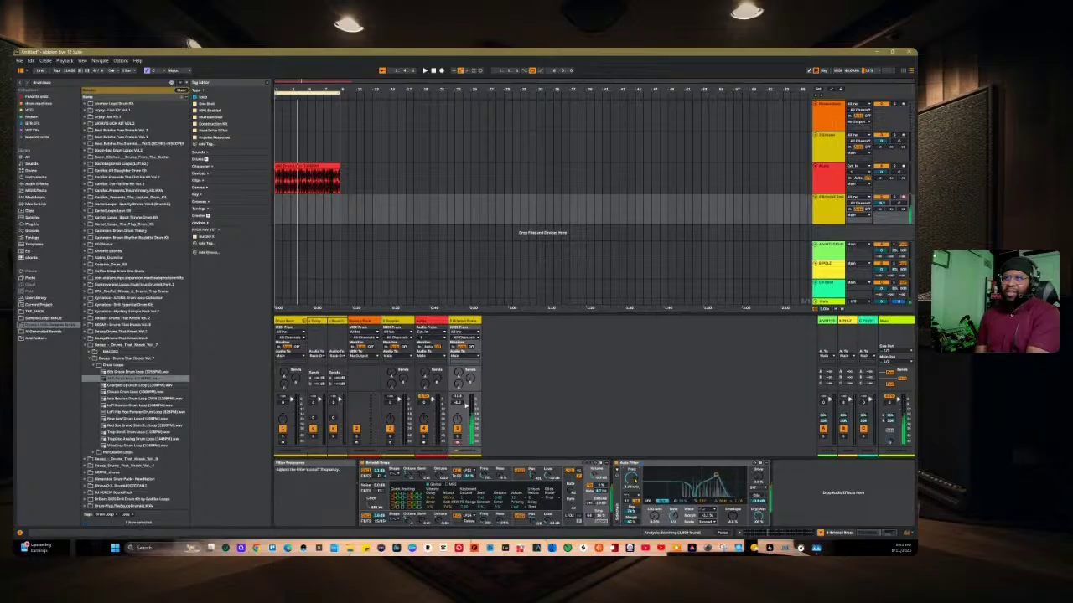
{"action": "left_click", "coordinate": [632, 501]}
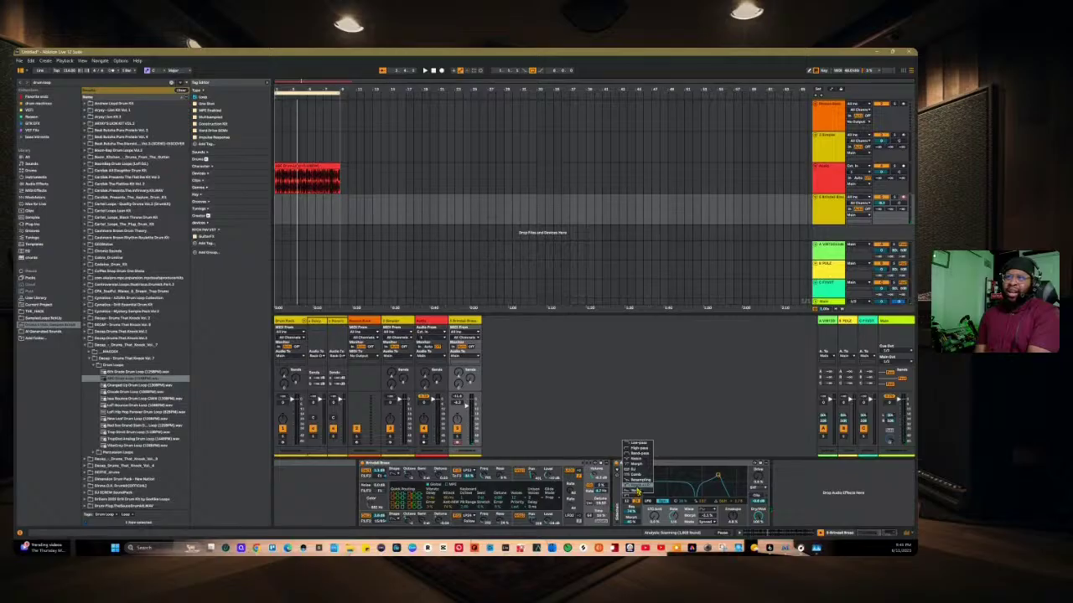
{"action": "left_click", "coordinate": [646, 511]}
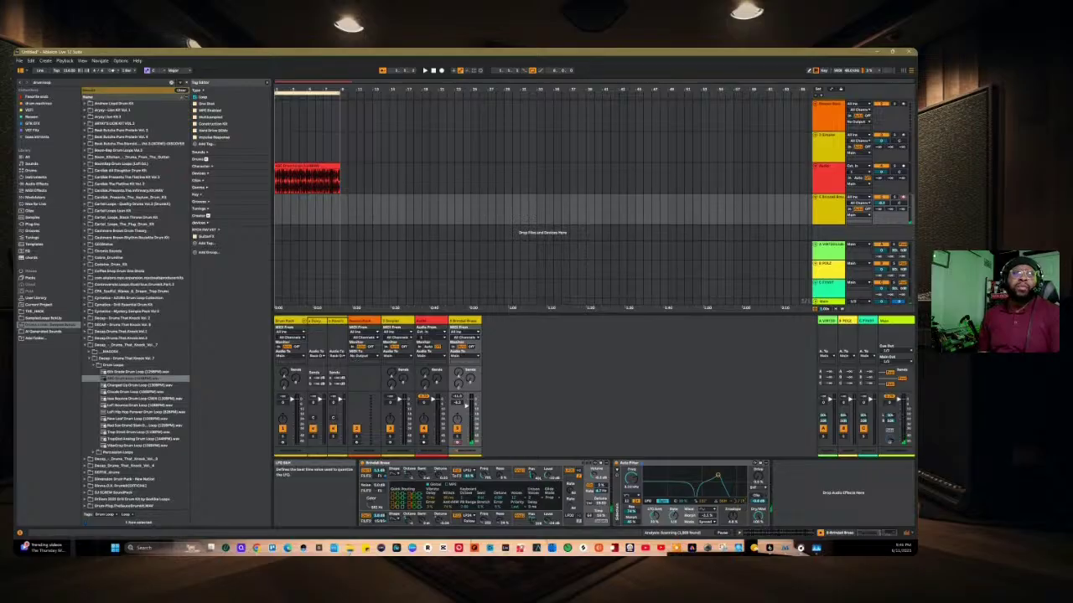
Step: Replace the audio track's drum loop with two consecutive copies of Charged Up Drum Loop and play them at a changed tempo
{"action": "left_click_drag", "start_coordinate": [67, 71], "coordinate": [67, 89]}
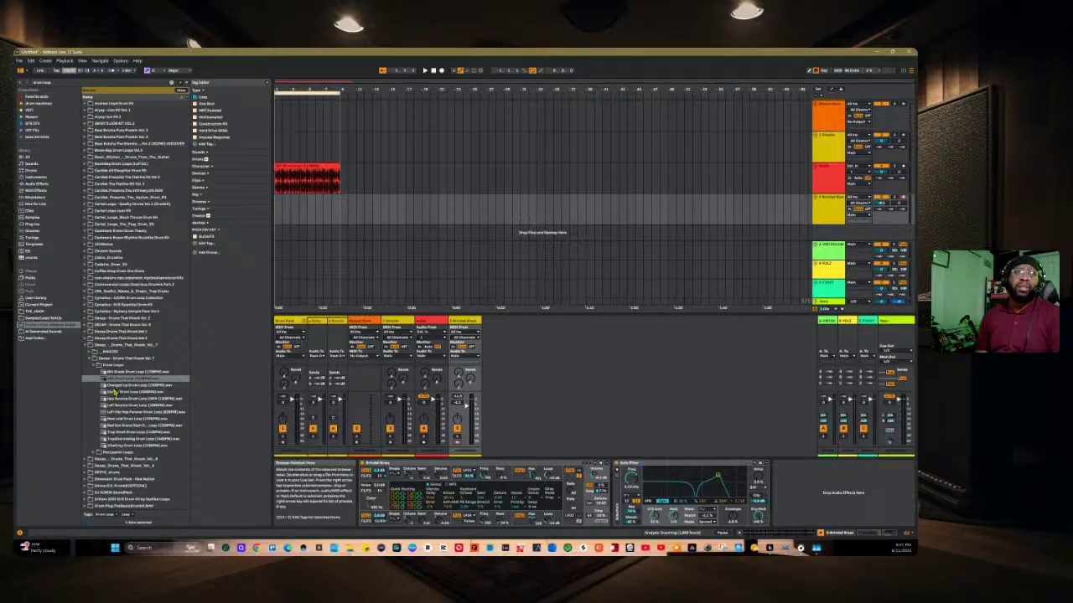
{"action": "left_click", "coordinate": [112, 385]}
{"action": "left_click", "coordinate": [276, 182]}
{"action": "left_click", "coordinate": [280, 181]}
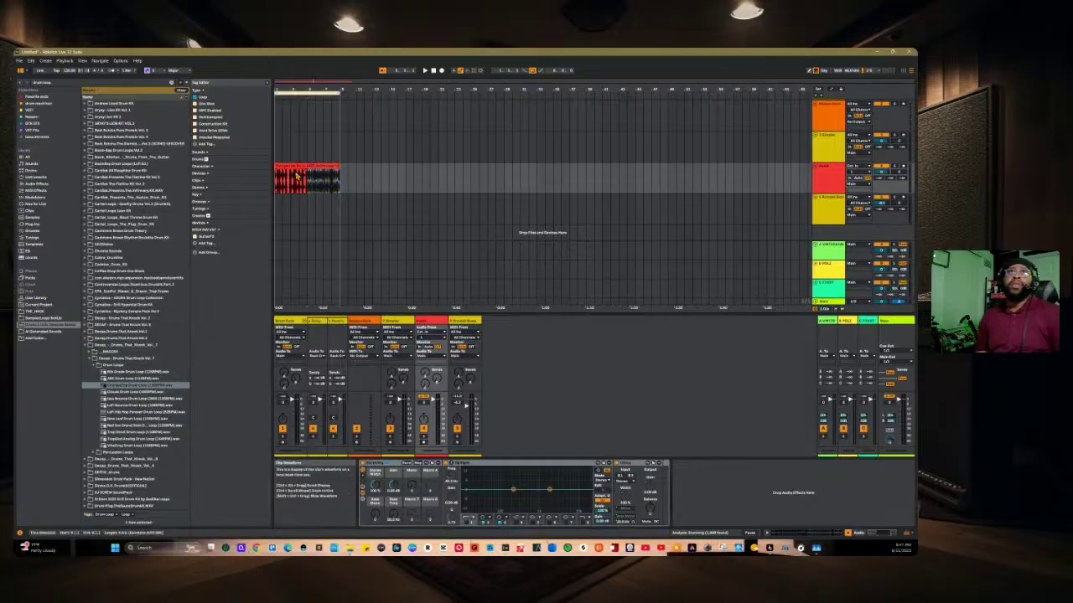
{"action": "left_click", "coordinate": [324, 168]}
{"action": "key", "text": "Delete"}
{"action": "key", "text": "ctrl+z"}
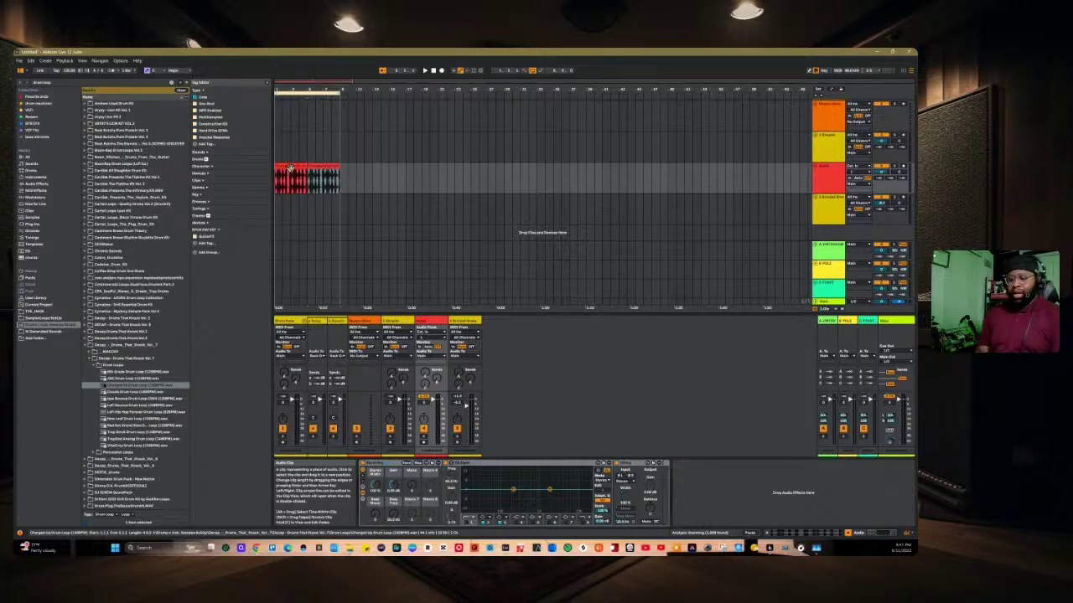
{"action": "key", "text": "space"}
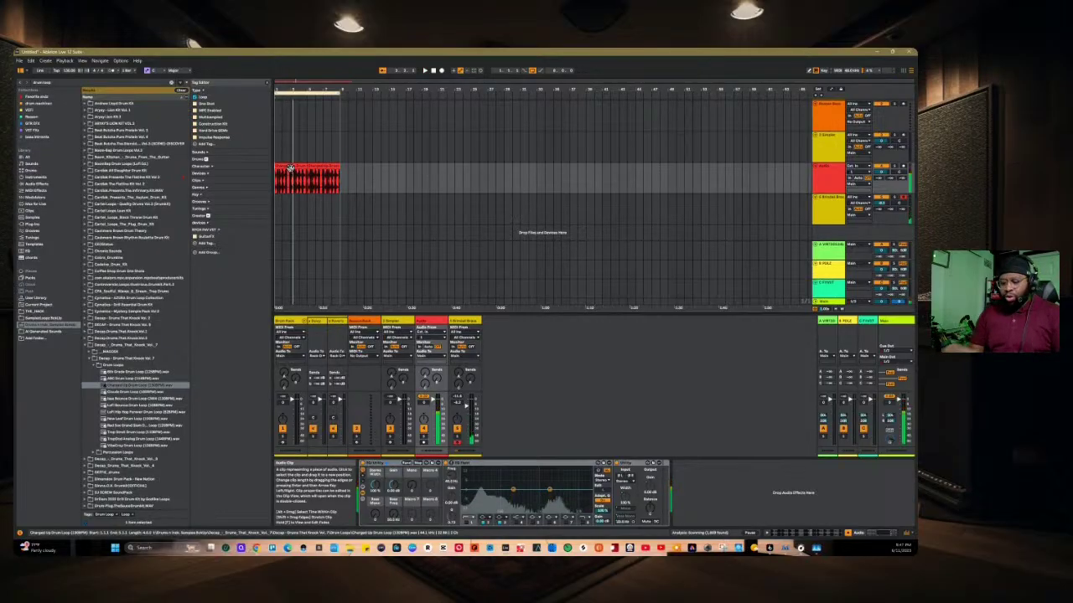
{"action": "key", "text": "space"}
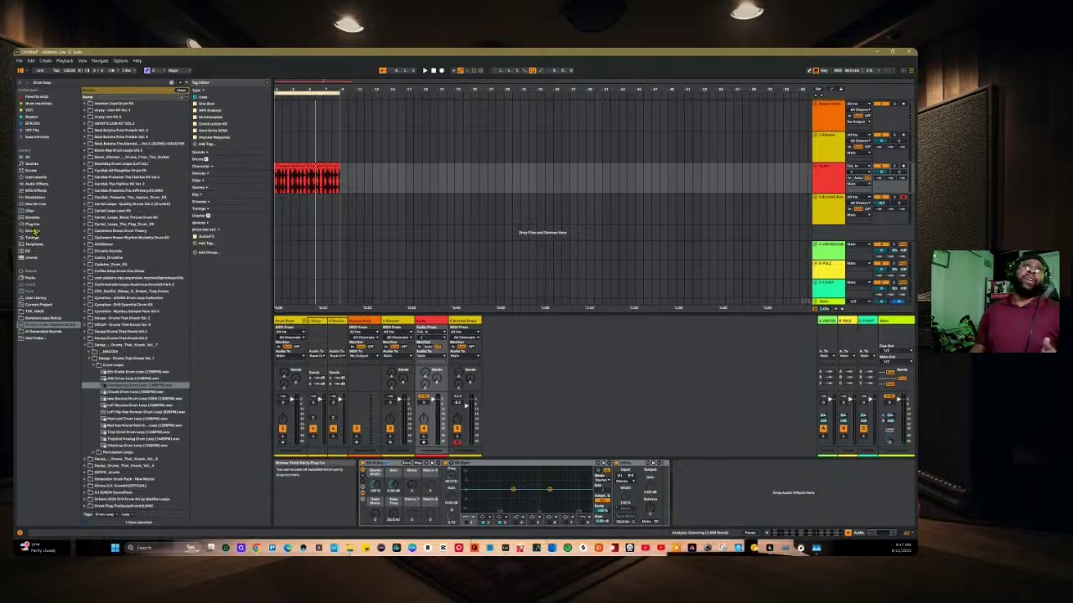
Step: Clear the browser search filter in the audio effects and add Reverb to the end of the drum loop track's device chain
{"action": "left_click", "coordinate": [33, 183]}
{"action": "left_click", "coordinate": [76, 184]}
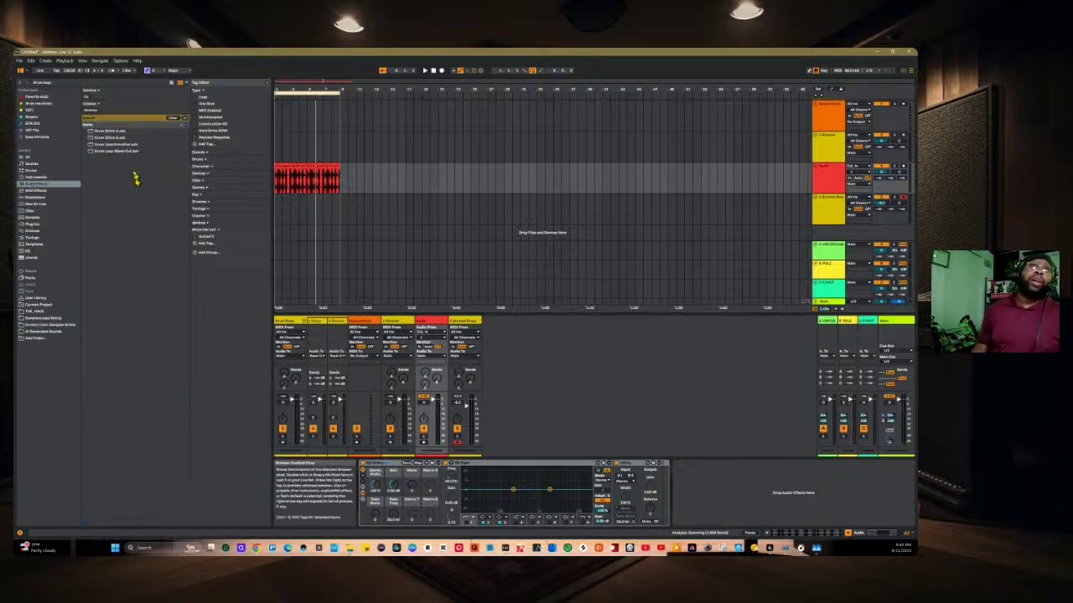
{"action": "left_click", "coordinate": [172, 122]}
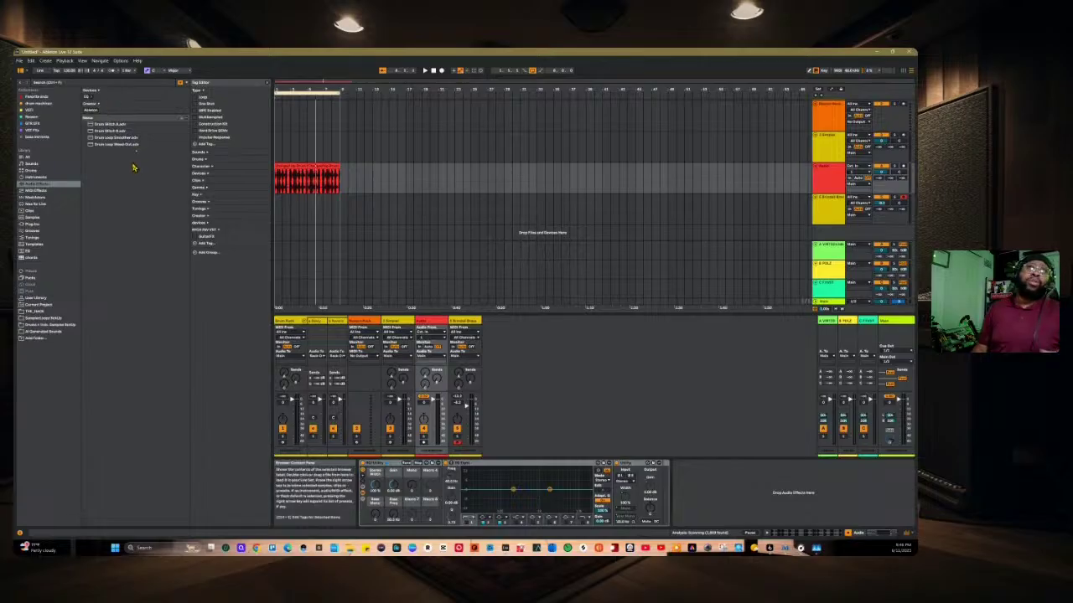
{"action": "scroll", "coordinate": [130, 252], "scroll_direction": "down", "scroll_amount": 5}
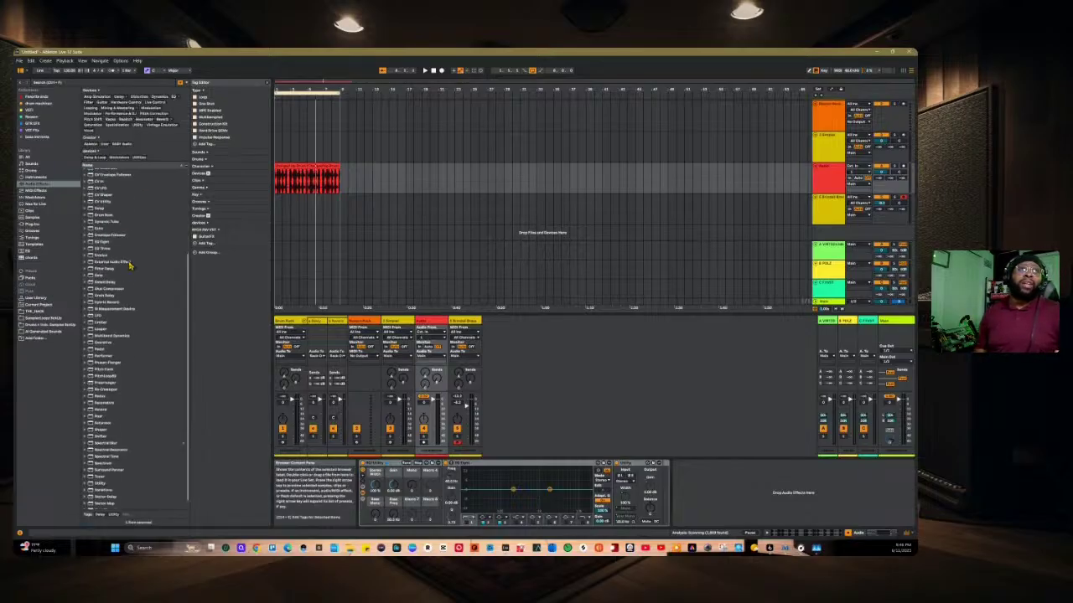
{"action": "left_click", "coordinate": [107, 410]}
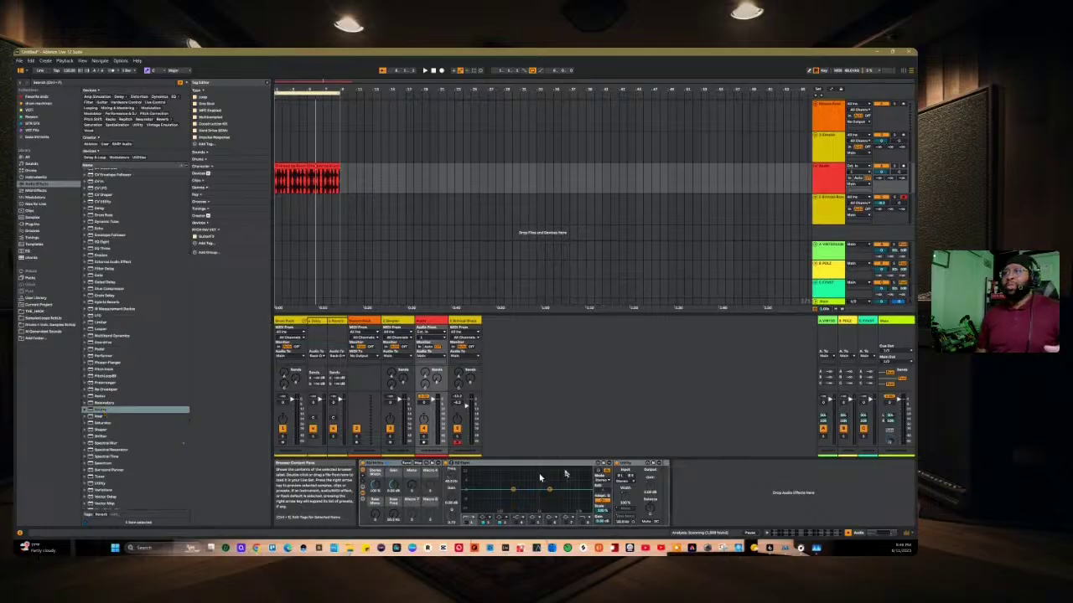
{"action": "left_click_drag", "start_coordinate": [722, 492], "coordinate": [724, 495]}
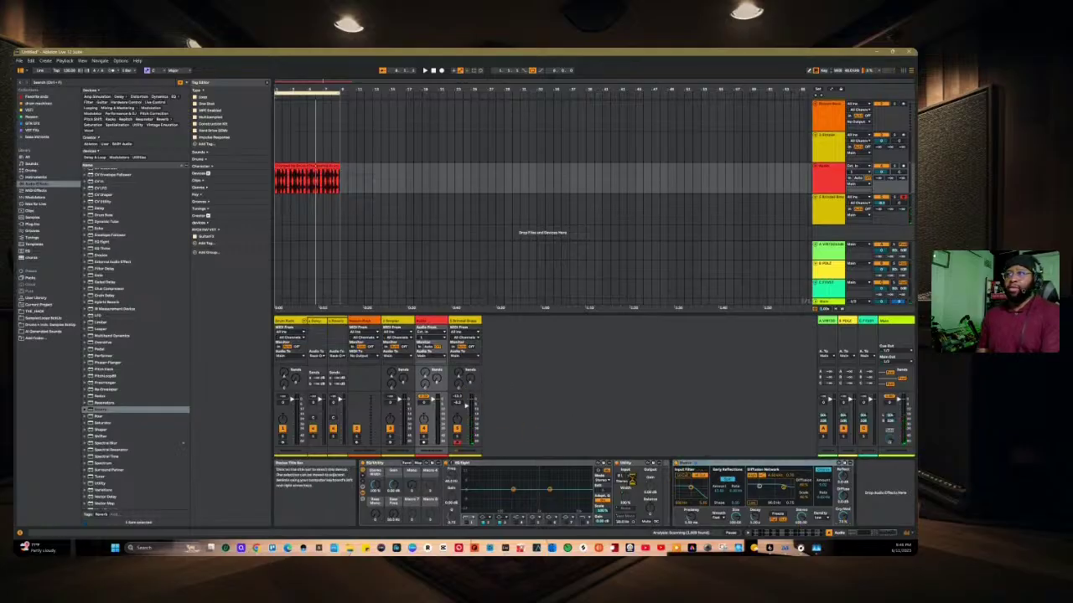
Step: Place the Reverb after Auto Filter on the brass synth track and set the filter type to Vowel
{"action": "key", "text": "Down"}
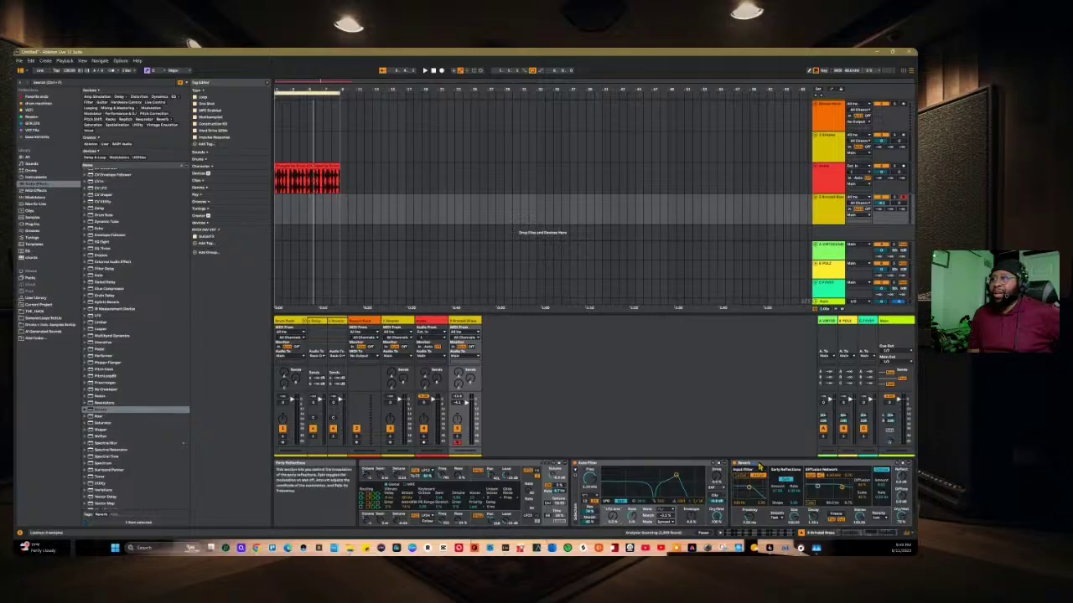
{"action": "left_click", "coordinate": [590, 507]}
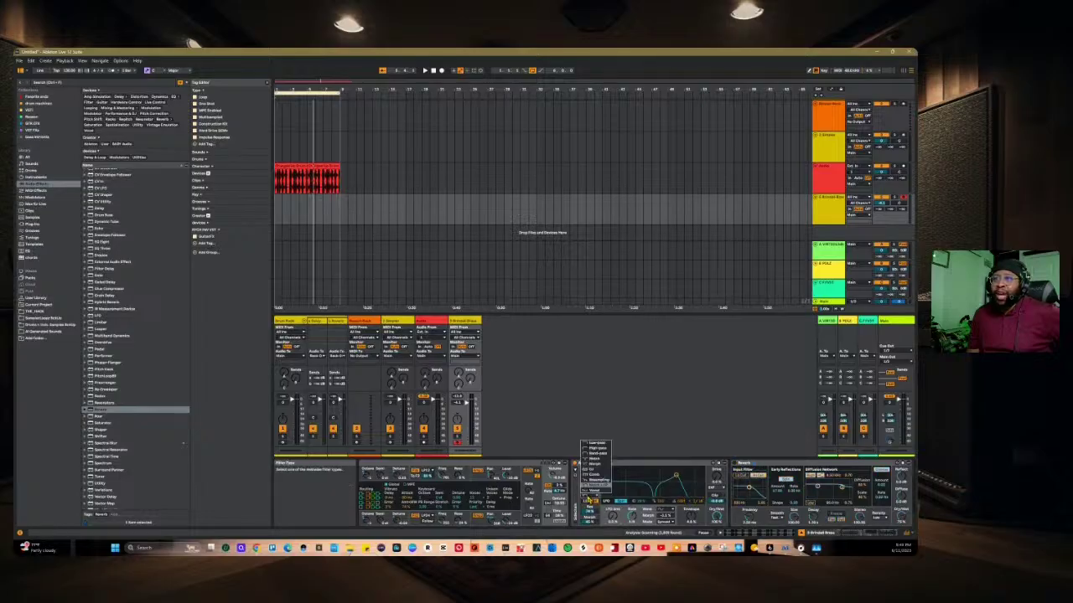
{"action": "left_click", "coordinate": [595, 495]}
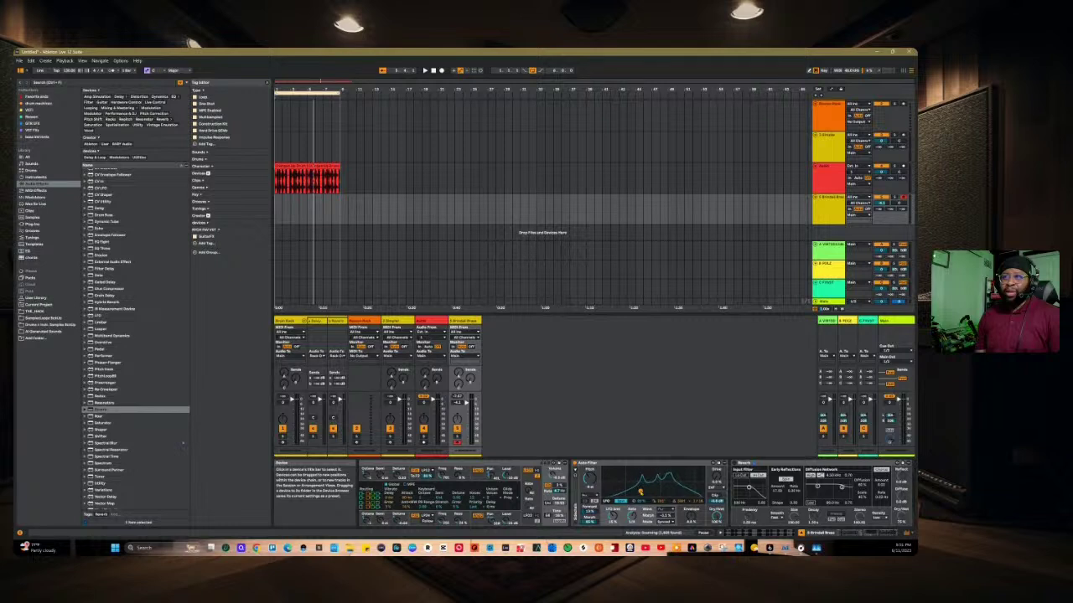
Step: Switch Auto Filter briefly to Notch+LP and back to Vowel, and sweep the Vowel filter's control point while auditioning the brass synth
{"action": "left_click", "coordinate": [600, 500]}
{"action": "left_click", "coordinate": [597, 501]}
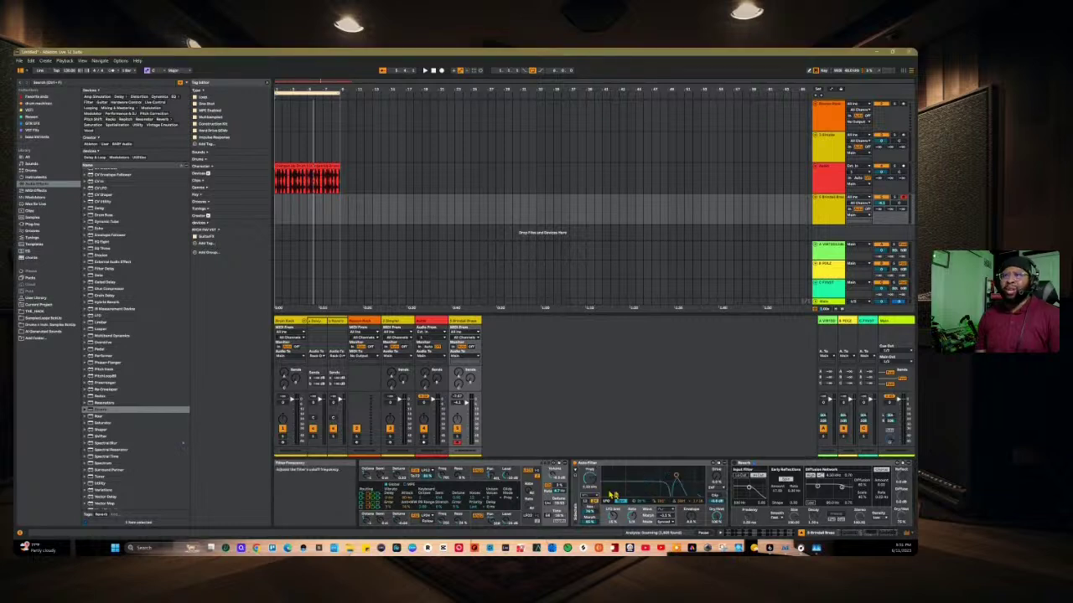
{"action": "left_click", "coordinate": [597, 501]}
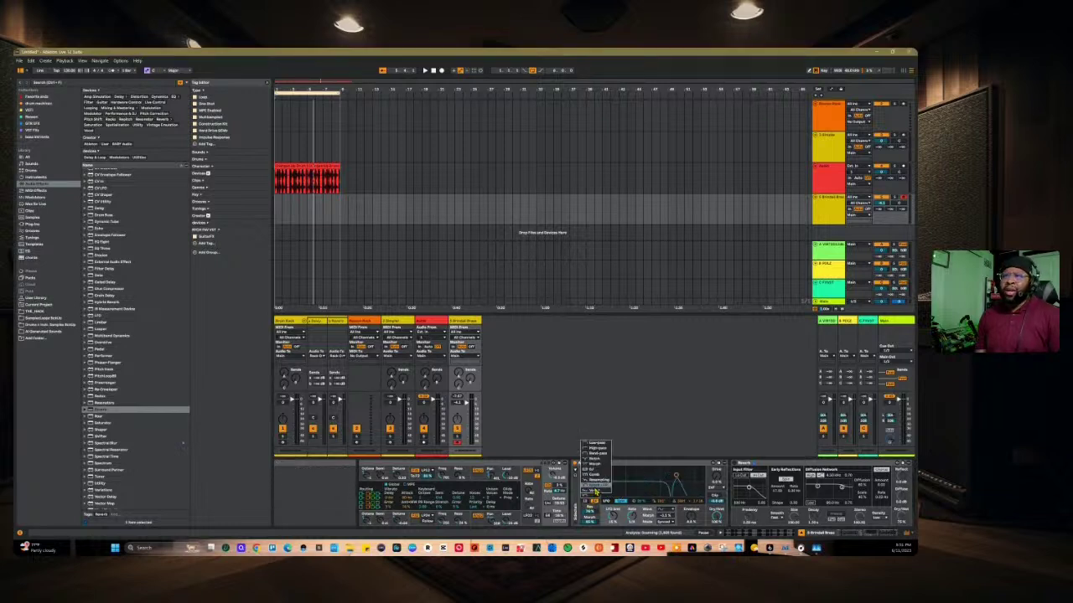
{"action": "left_click", "coordinate": [597, 454]}
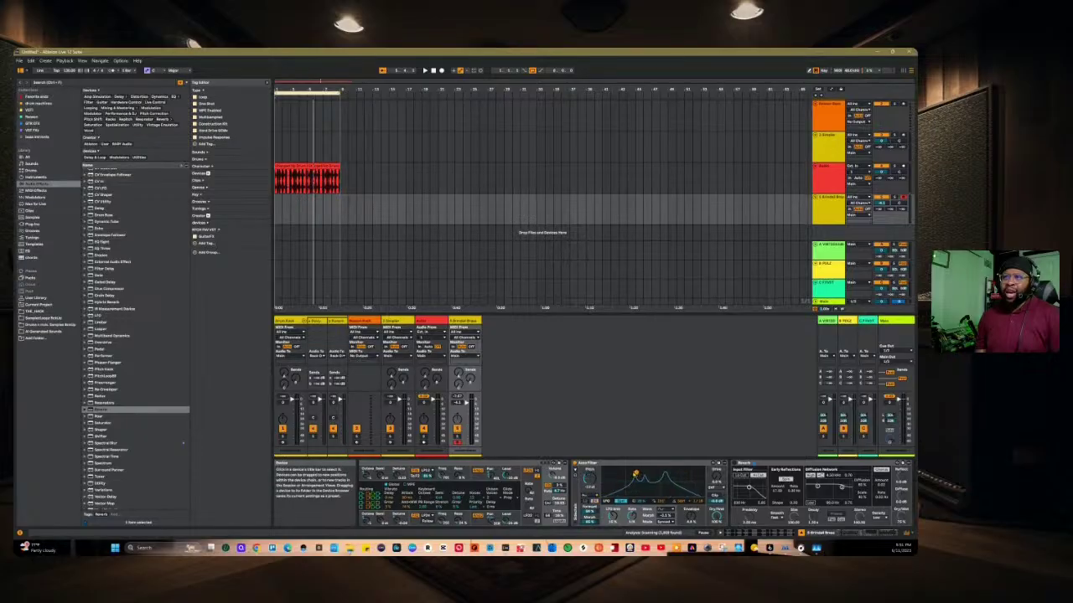
{"action": "left_click_drag", "start_coordinate": [664, 481], "coordinate": [661, 496]}
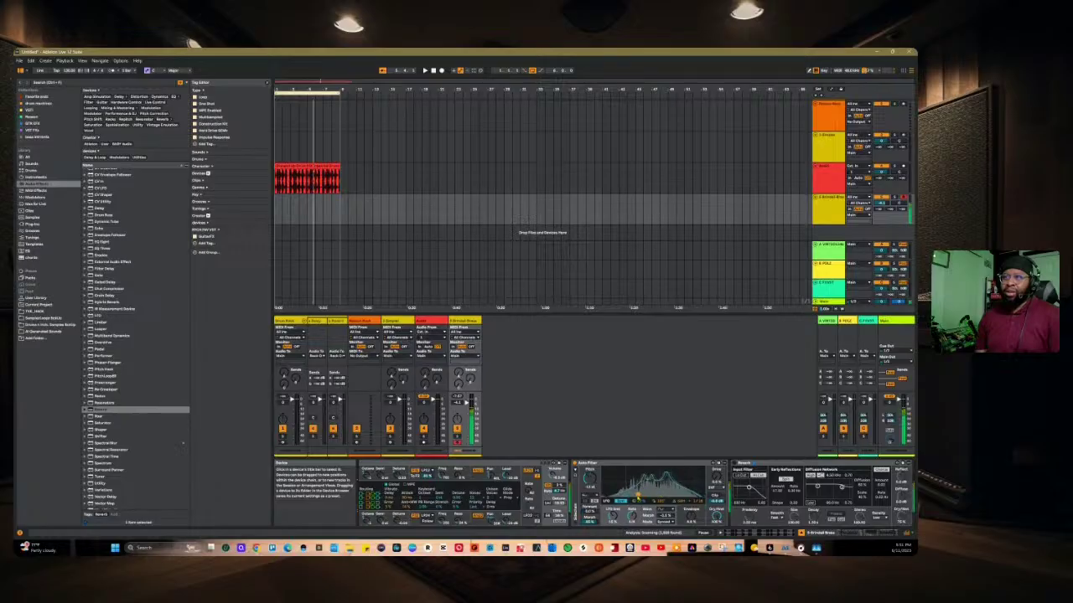
{"action": "left_click_drag", "start_coordinate": [643, 482], "coordinate": [661, 492]}
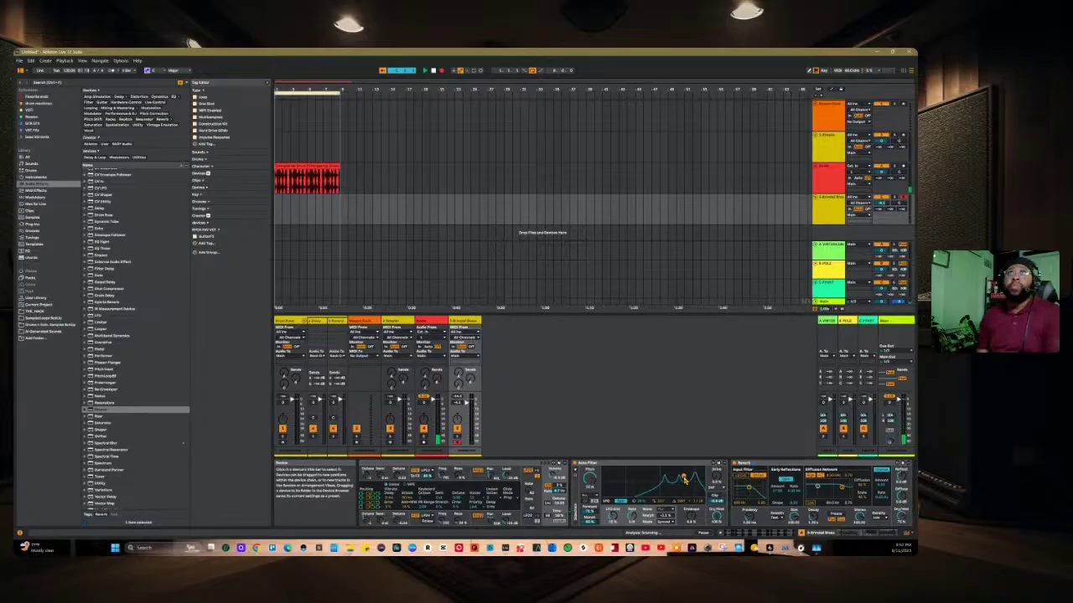
Step: Record a brass synth MIDI clip over the drum loop while moving Auto Filter's Vowel control point
{"action": "key", "text": "F9"}
{"action": "mouse_move", "coordinate": [684, 479]}
{"action": "left_mouse_down"}
{"action": "mouse_move", "coordinate": [658, 477]}
{"action": "mouse_move", "coordinate": [634, 493]}
{"action": "mouse_move", "coordinate": [676, 493]}
{"action": "mouse_move", "coordinate": [696, 476]}
{"action": "left_mouse_up"}
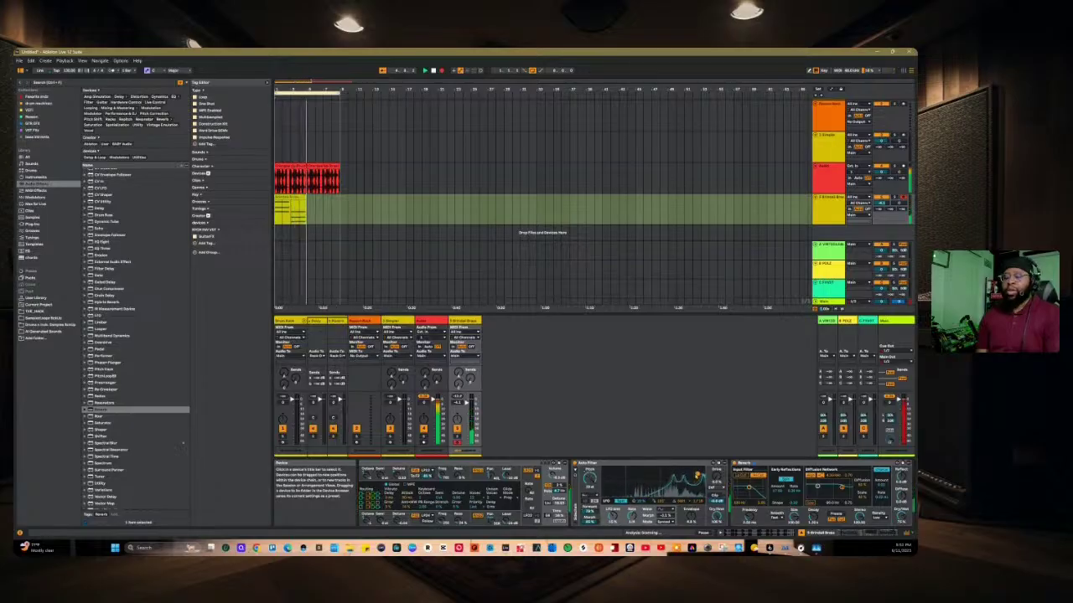
{"action": "key", "text": "space"}
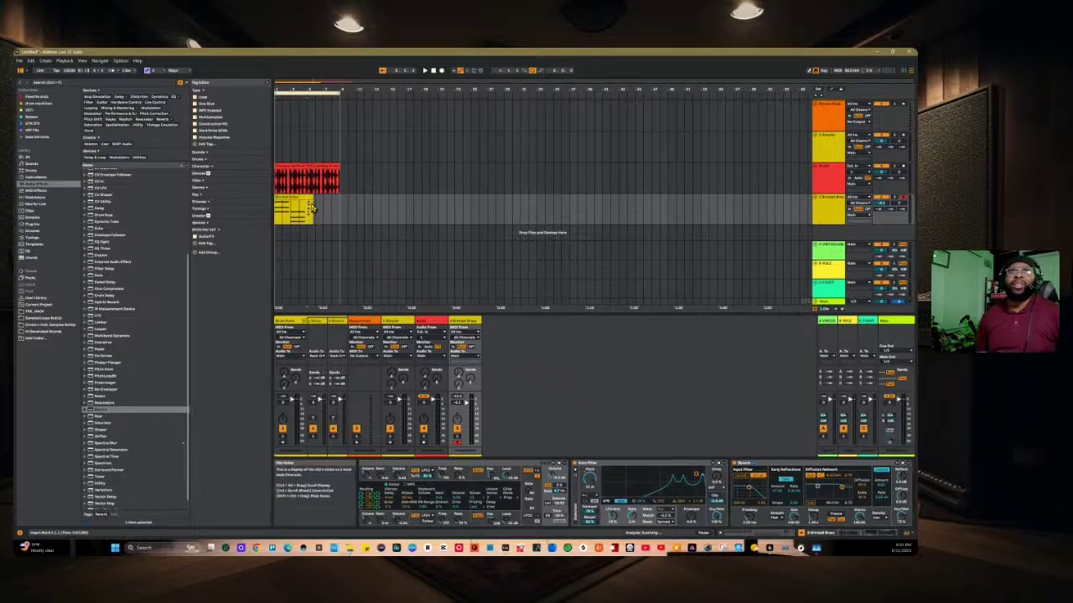
Step: Trim the recorded brass clip to four bars and duplicate it directly after the original to match the drum loop's length
{"action": "left_click", "coordinate": [289, 211]}
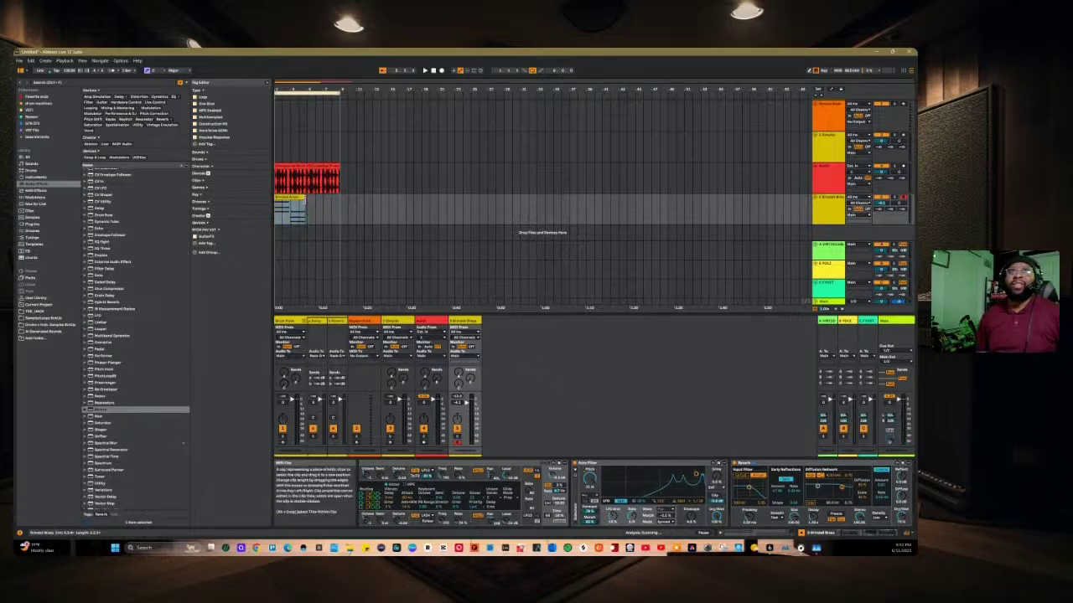
{"action": "left_click", "coordinate": [293, 198]}
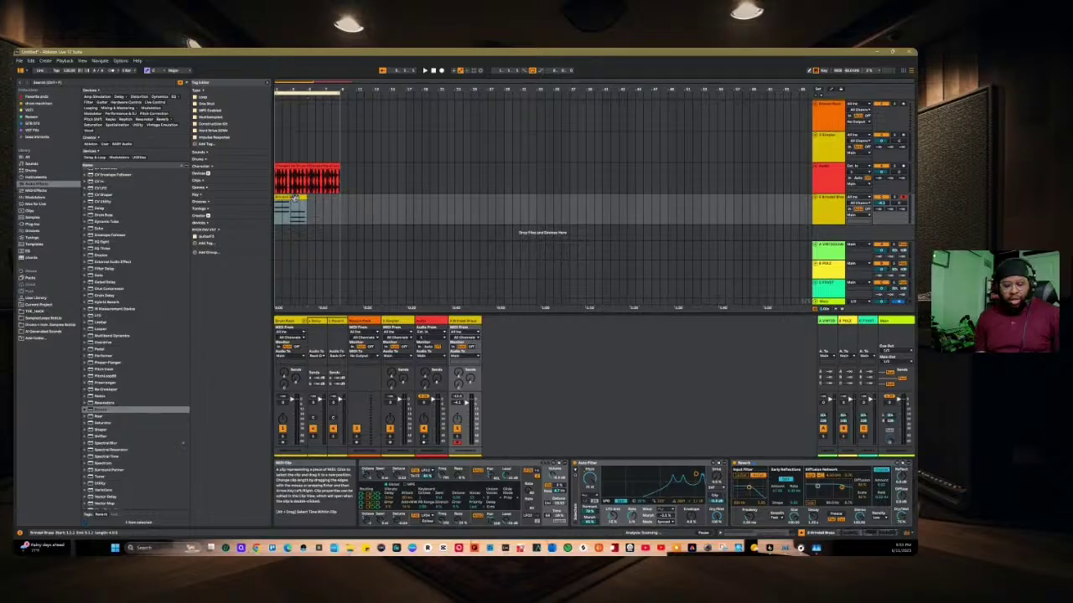
{"action": "key", "text": "ctrl+d"}
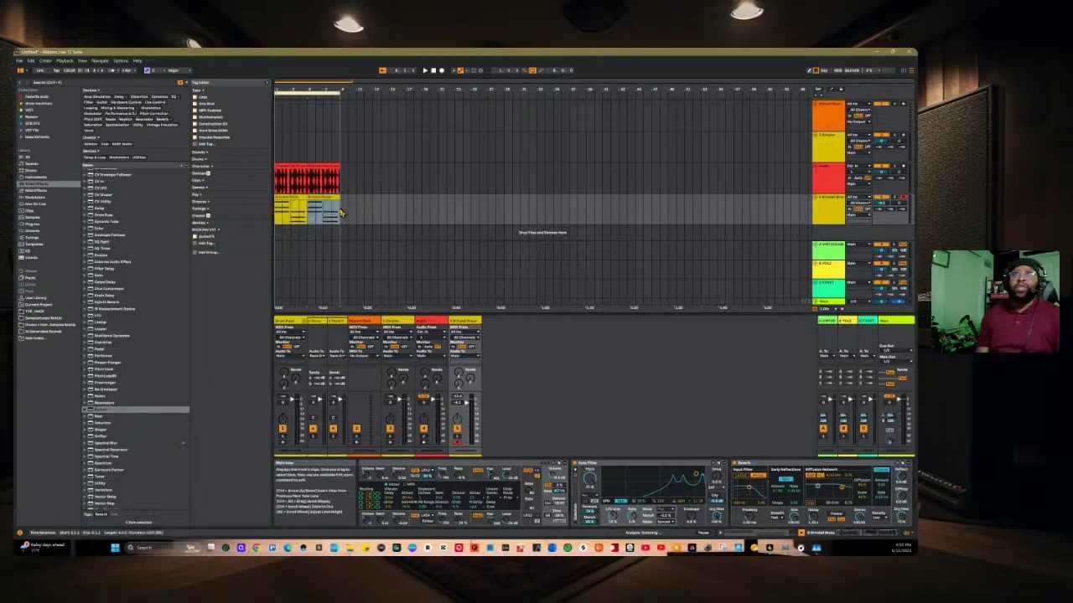
{"action": "double_click", "coordinate": [335, 211]}
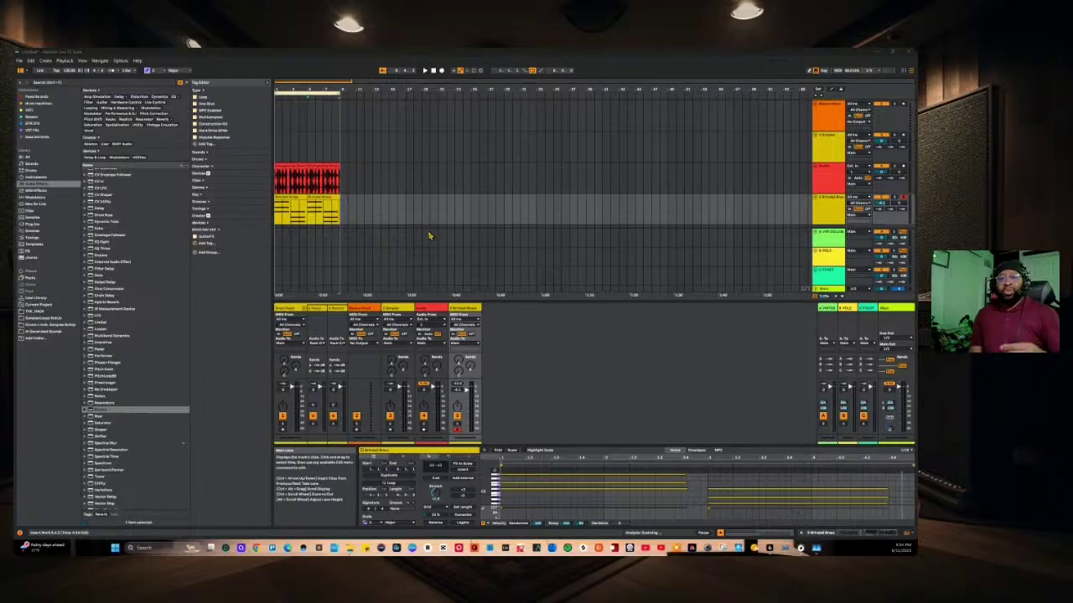
Step: Bounce the brass synth track in place to audio, and undo the bounce to restore its MIDI clips and devices
{"action": "left_click", "coordinate": [825, 209]}
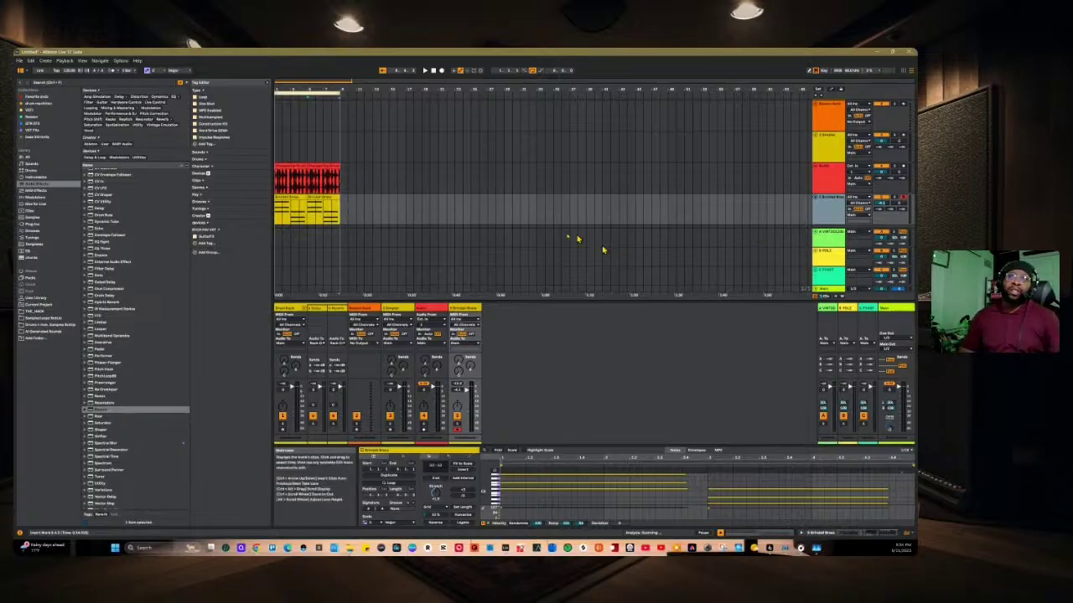
{"action": "left_click_drag", "start_coordinate": [341, 210], "coordinate": [310, 211]}
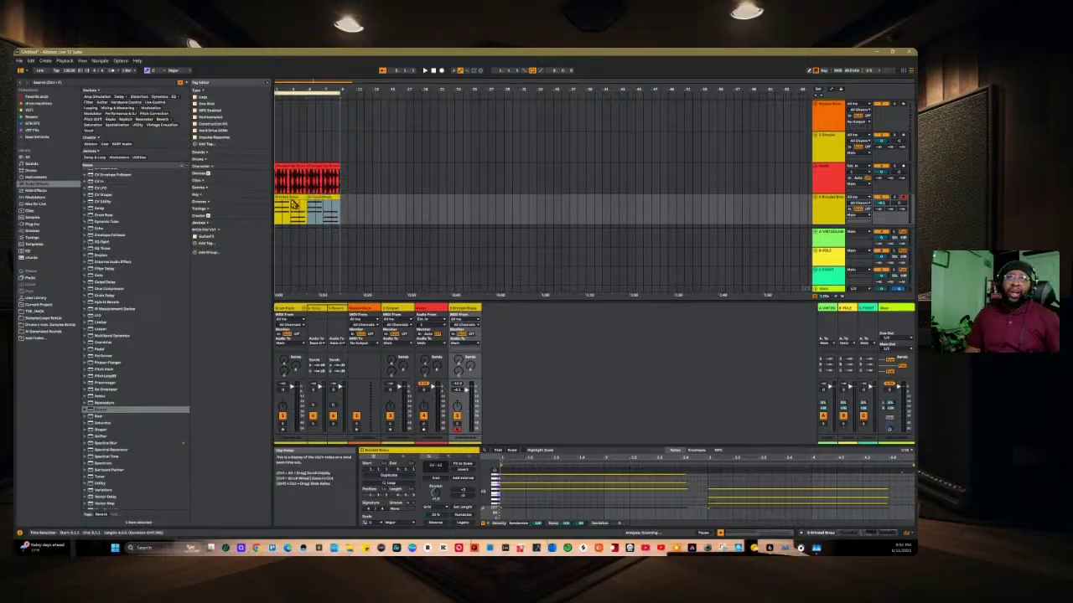
{"action": "left_click", "coordinate": [294, 205]}
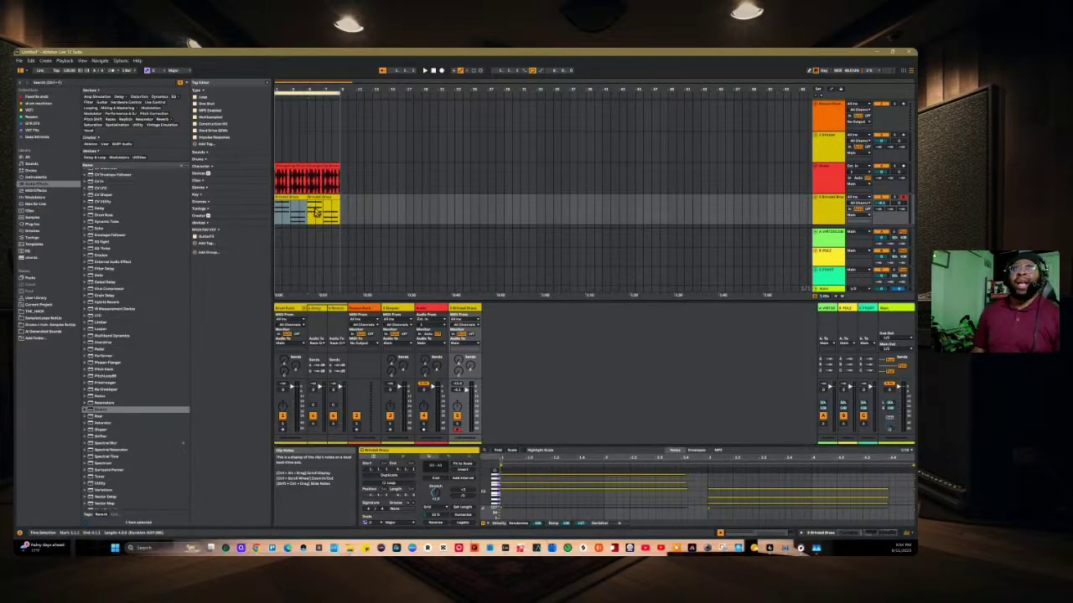
{"action": "left_click", "coordinate": [822, 215]}
{"action": "right_click", "coordinate": [822, 216]}
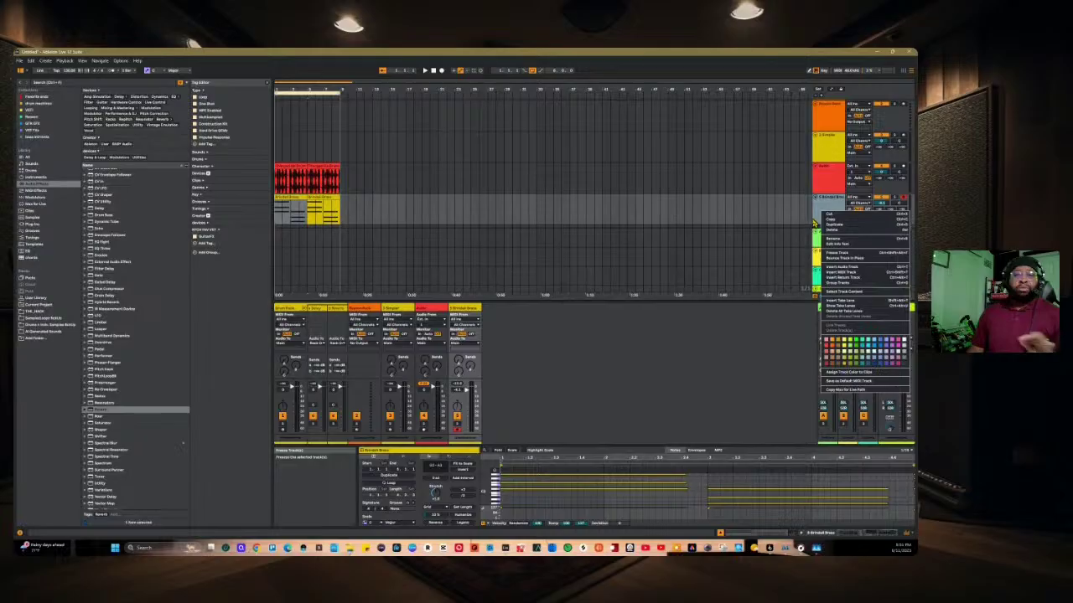
{"action": "left_click", "coordinate": [817, 219]}
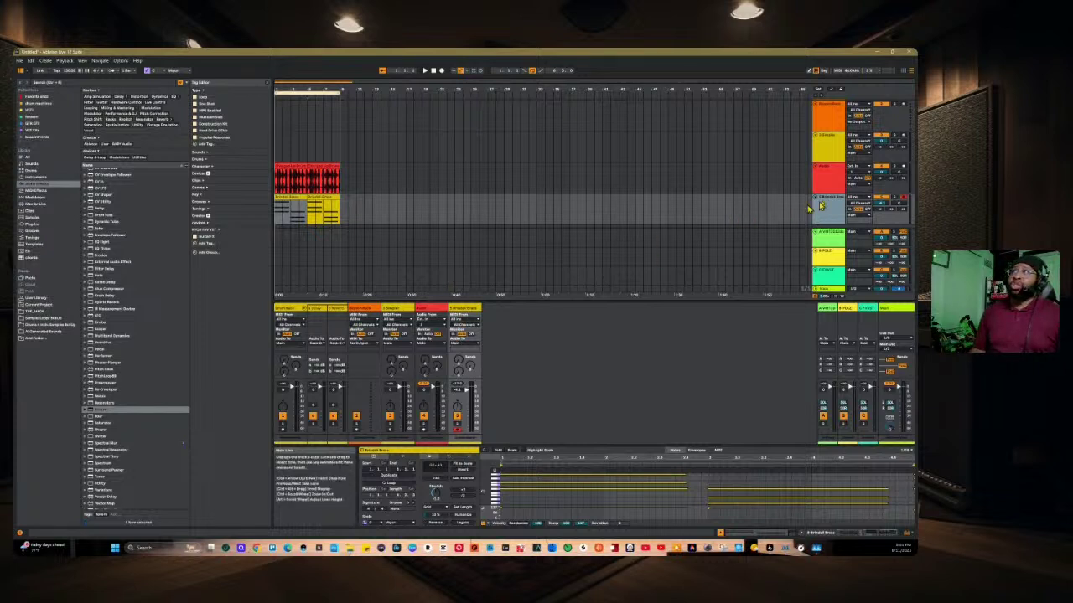
{"action": "right_click", "coordinate": [833, 206]}
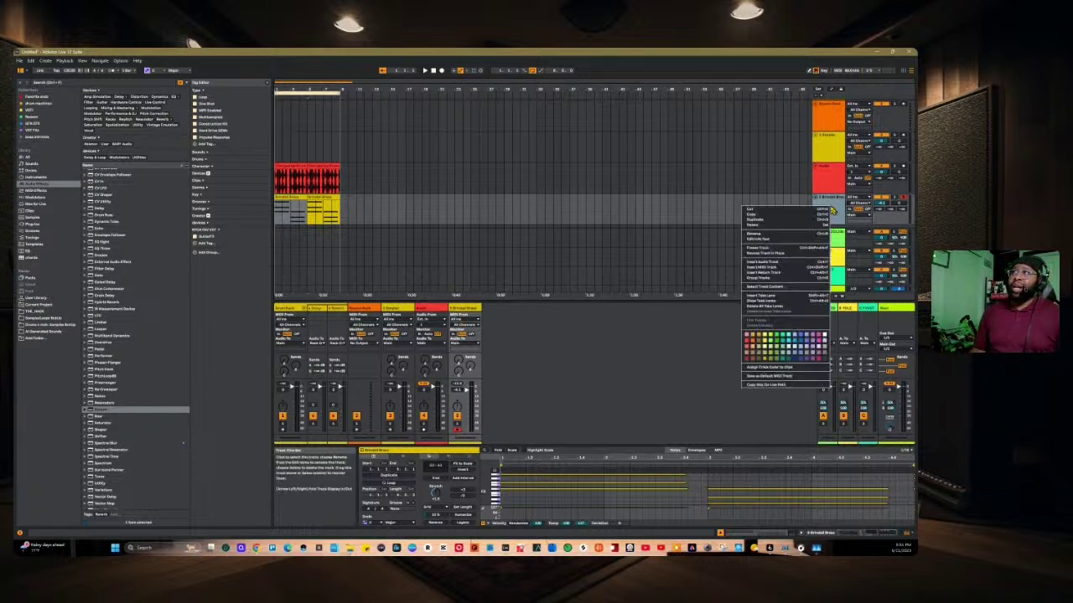
{"action": "left_click", "coordinate": [784, 255]}
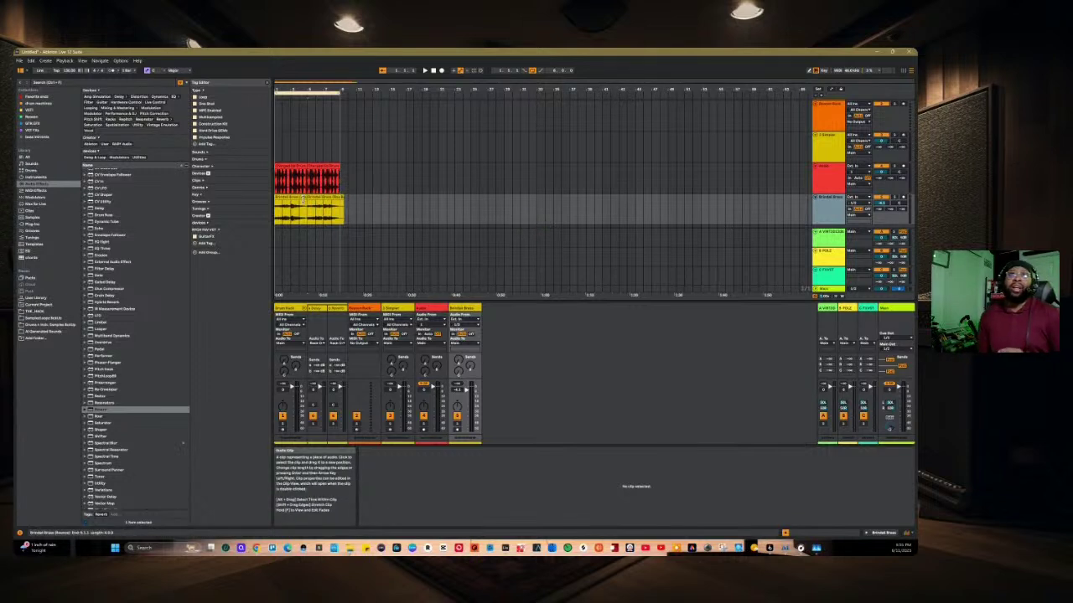
{"action": "left_click_drag", "start_coordinate": [306, 209], "coordinate": [337, 219]}
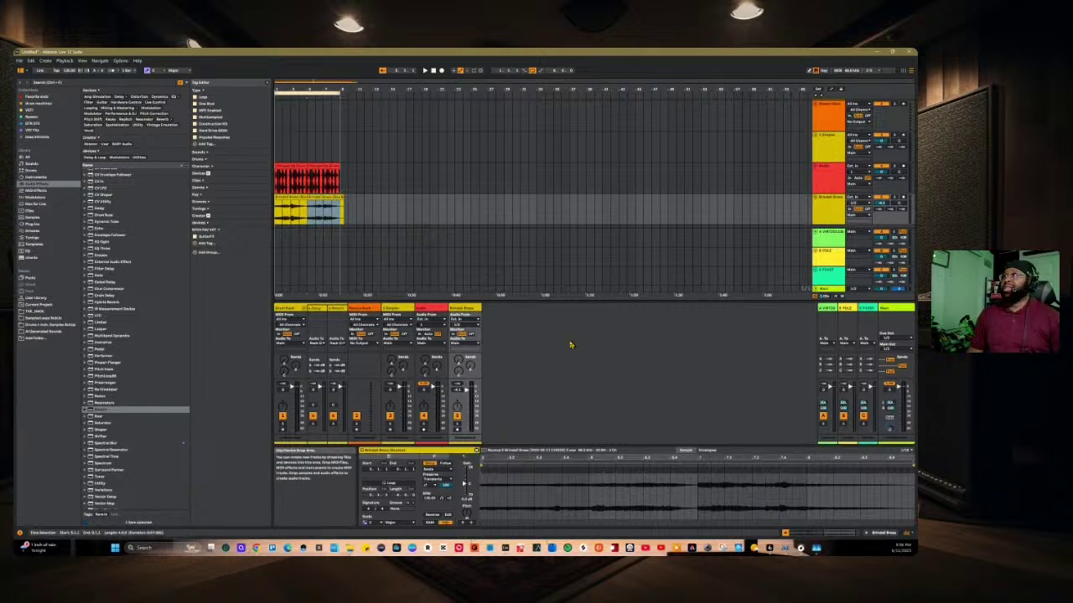
{"action": "key", "text": "shift+Tab"}
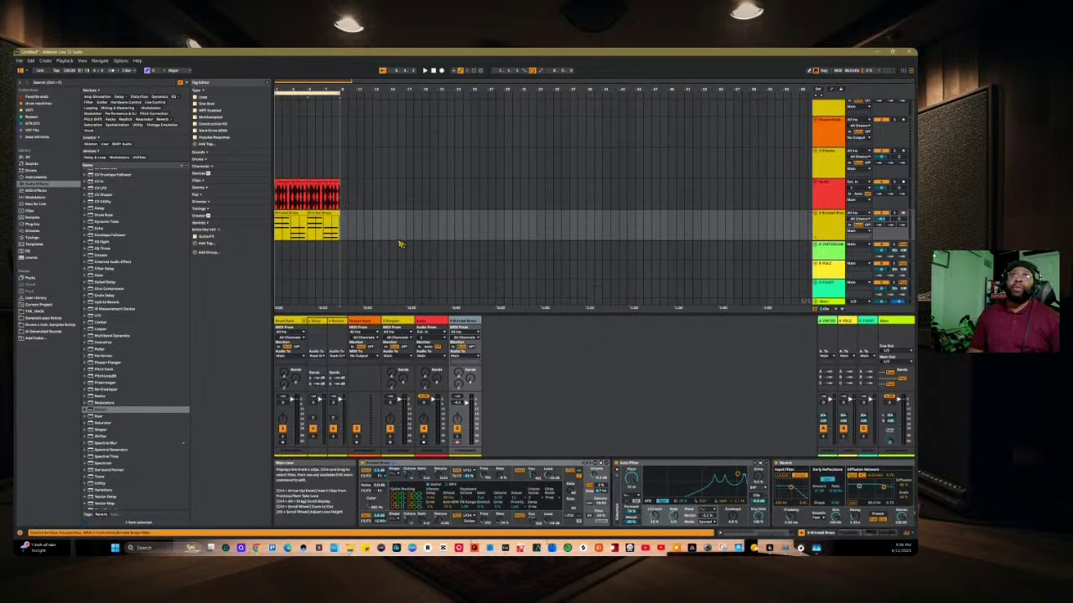
Step: Play the brass MIDI clips with the drum loop and examine the Reverb's dry/wet mix on the brass track
{"action": "key", "text": "space"}
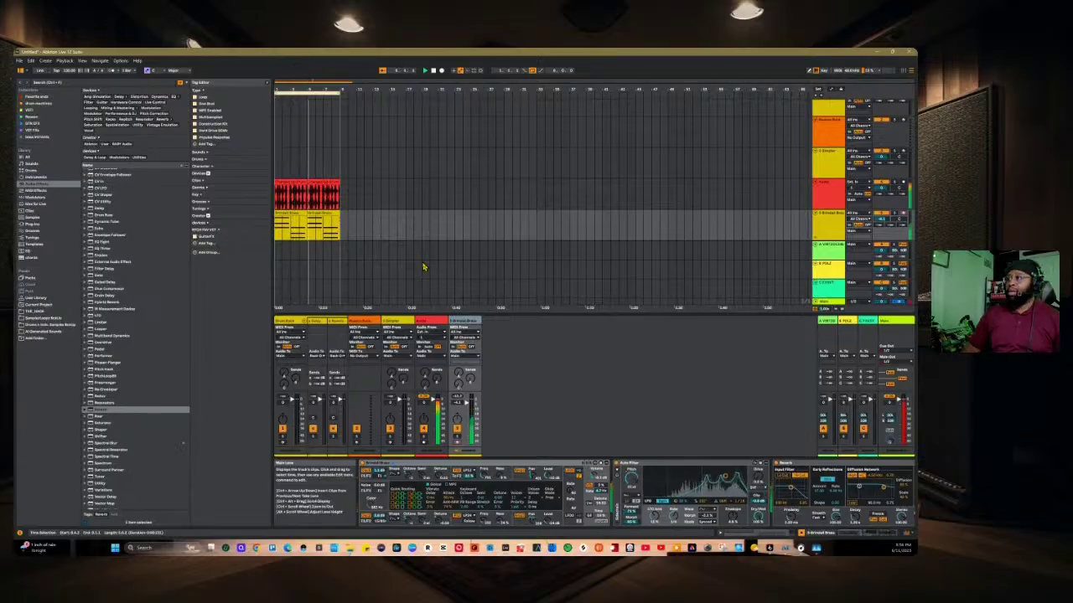
{"action": "scroll", "coordinate": [883, 537], "scroll_direction": "right", "scroll_amount": 5}
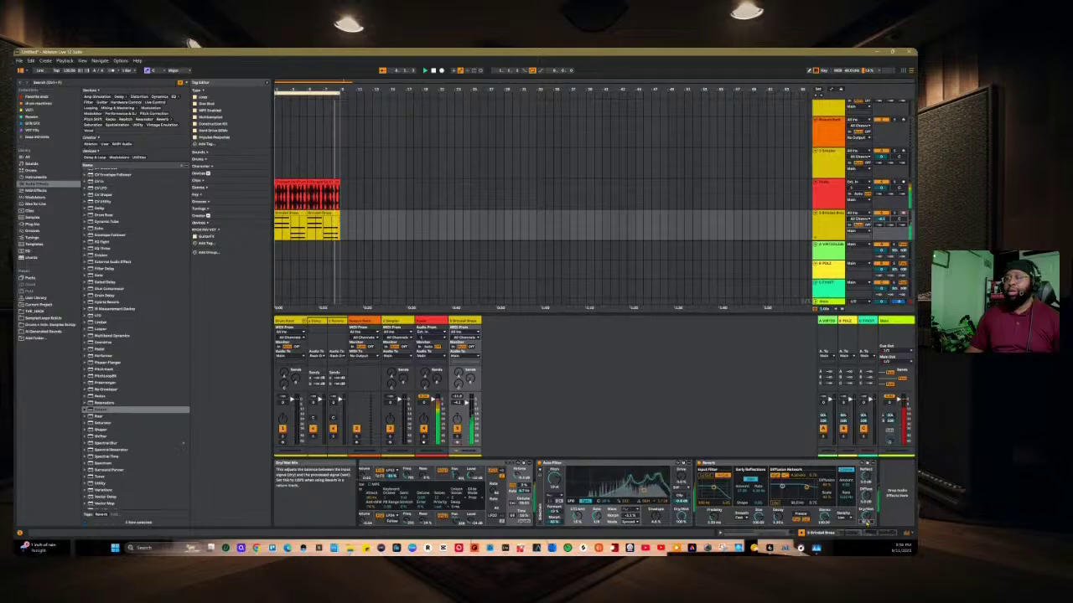
{"action": "left_click", "coordinate": [833, 226]}
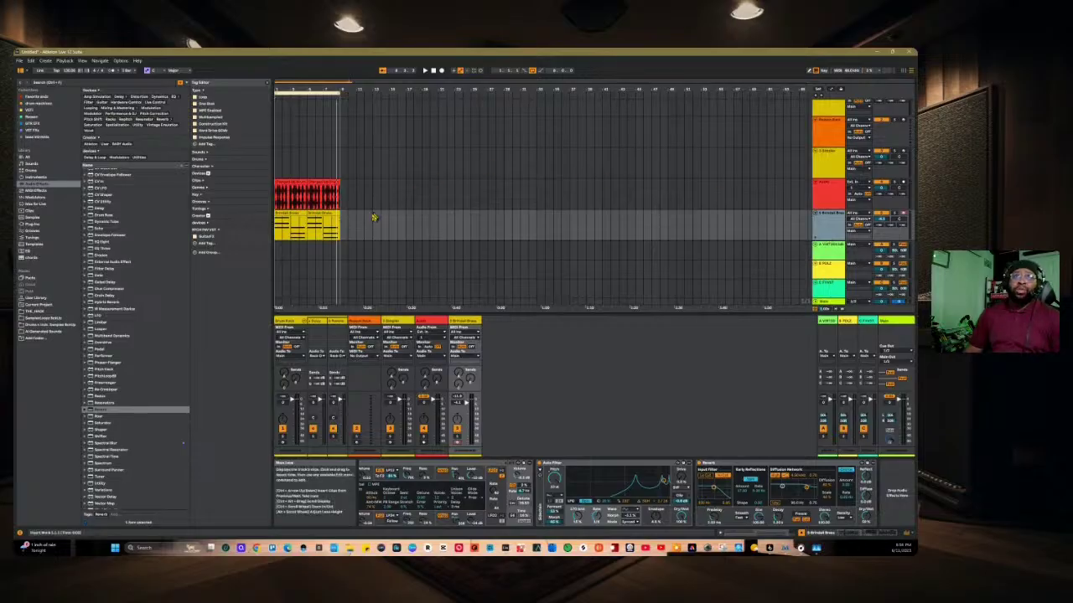
Step: Bounce only the second brass MIDI clip to a new audio track
{"action": "left_click", "coordinate": [325, 215]}
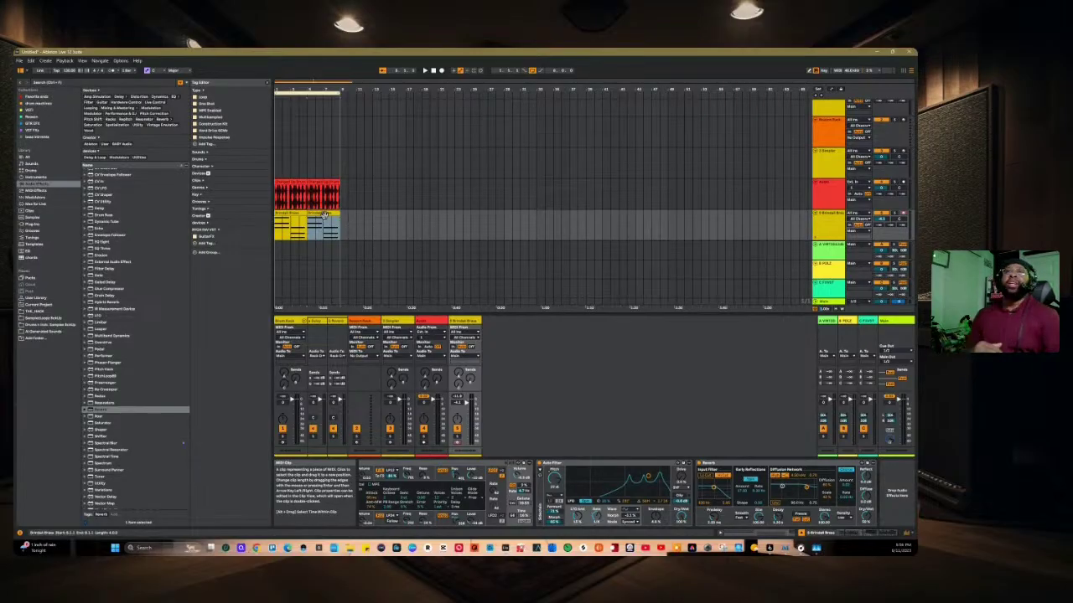
{"action": "left_click", "coordinate": [326, 216]}
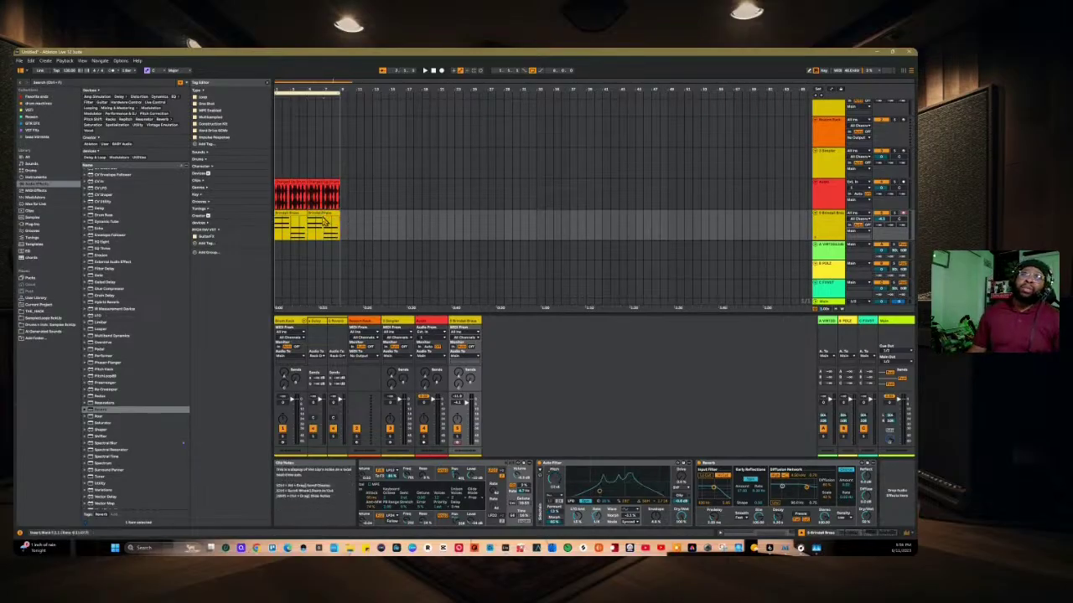
{"action": "left_click", "coordinate": [325, 215]}
{"action": "left_click", "coordinate": [326, 220]}
{"action": "left_click", "coordinate": [323, 214]}
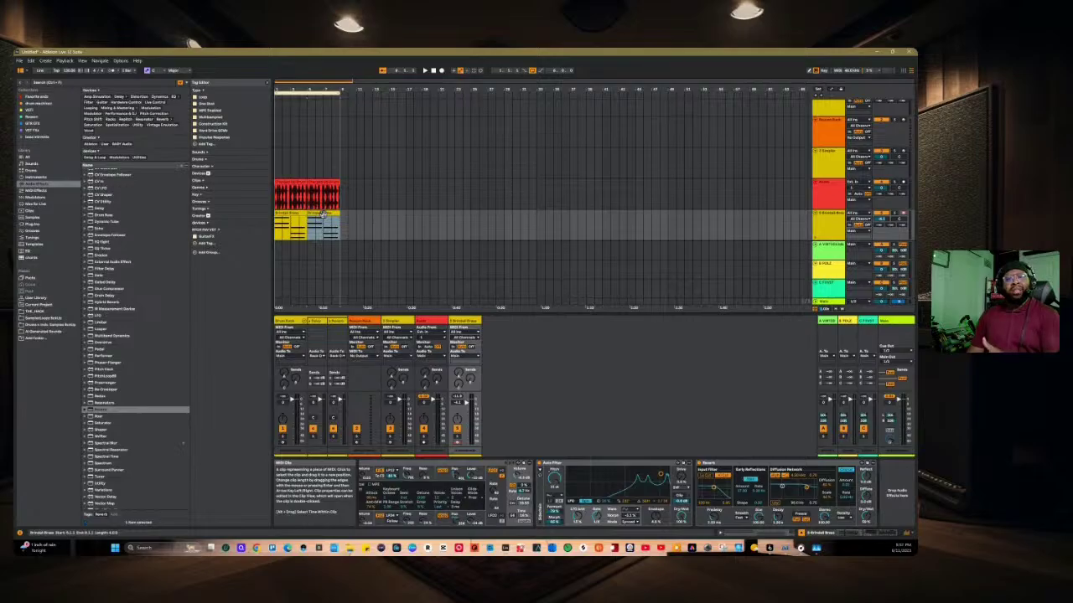
{"action": "left_click", "coordinate": [325, 227]}
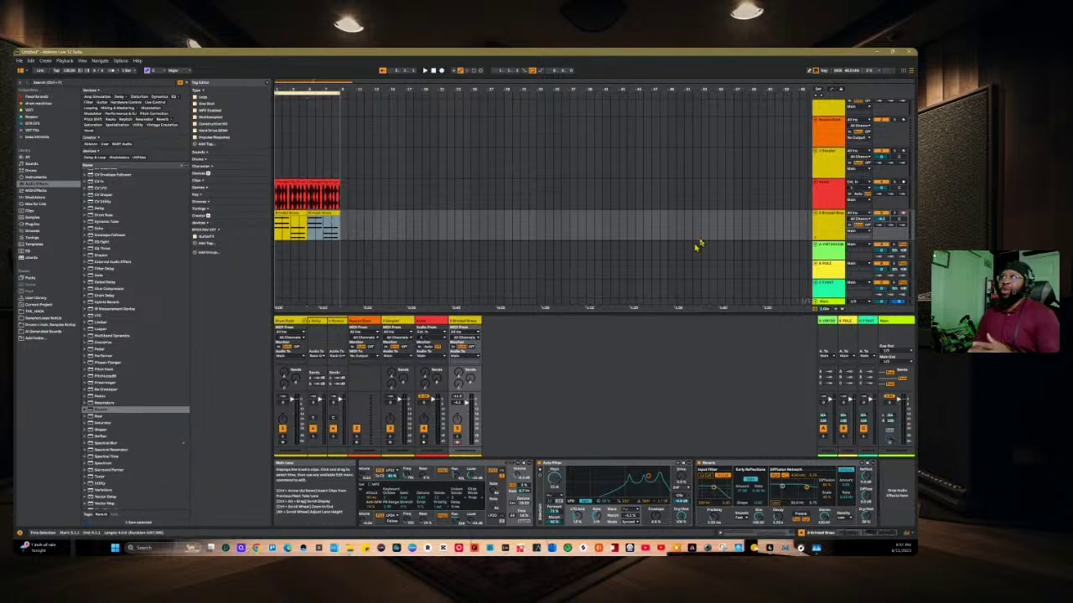
{"action": "right_click", "coordinate": [324, 216]}
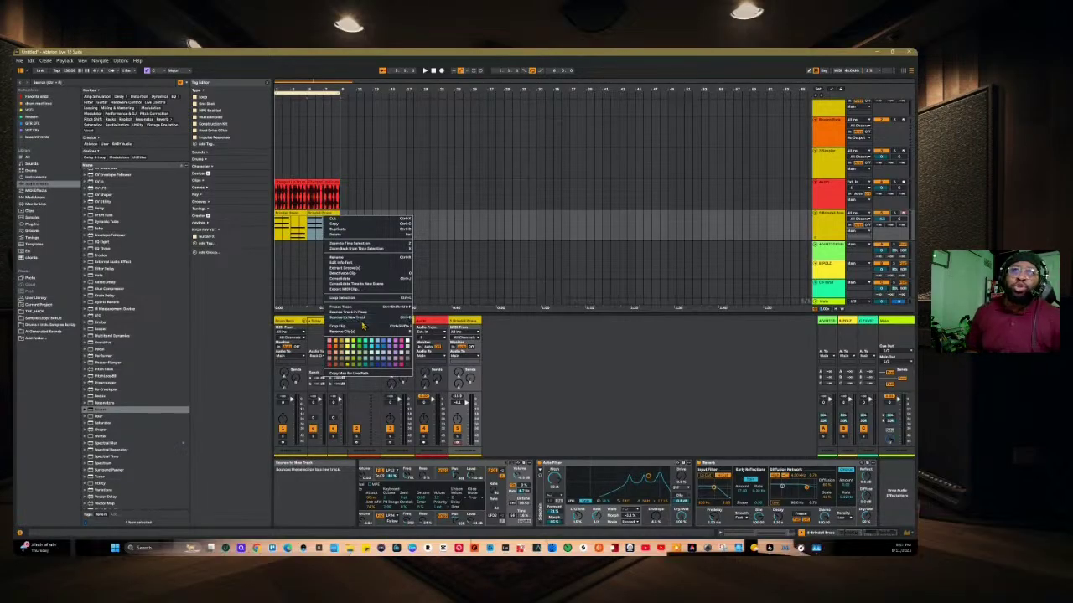
{"action": "left_click", "coordinate": [437, 291]}
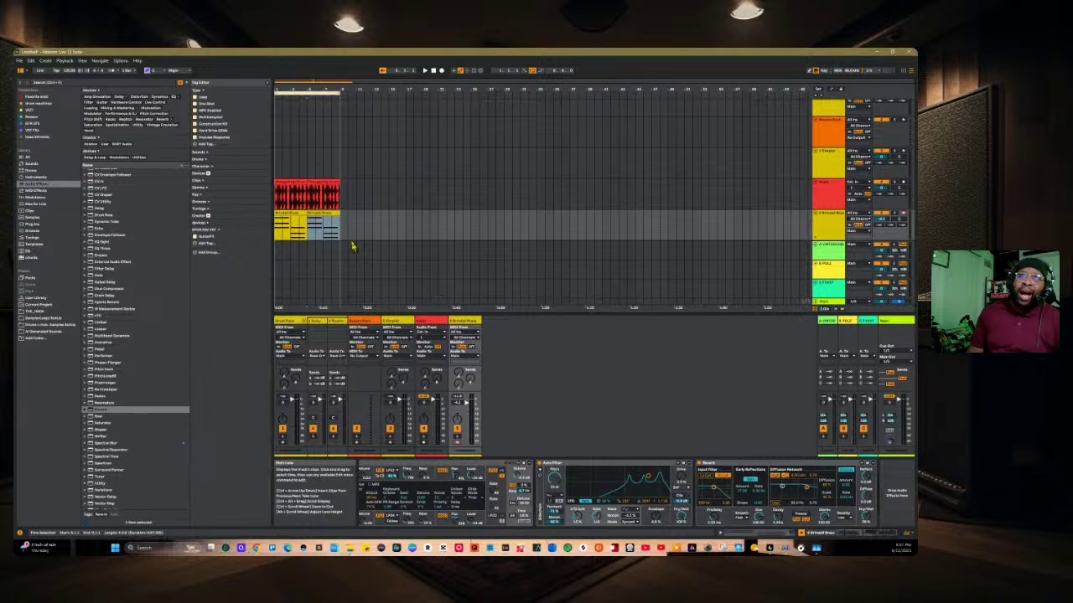
{"action": "right_click", "coordinate": [316, 226]}
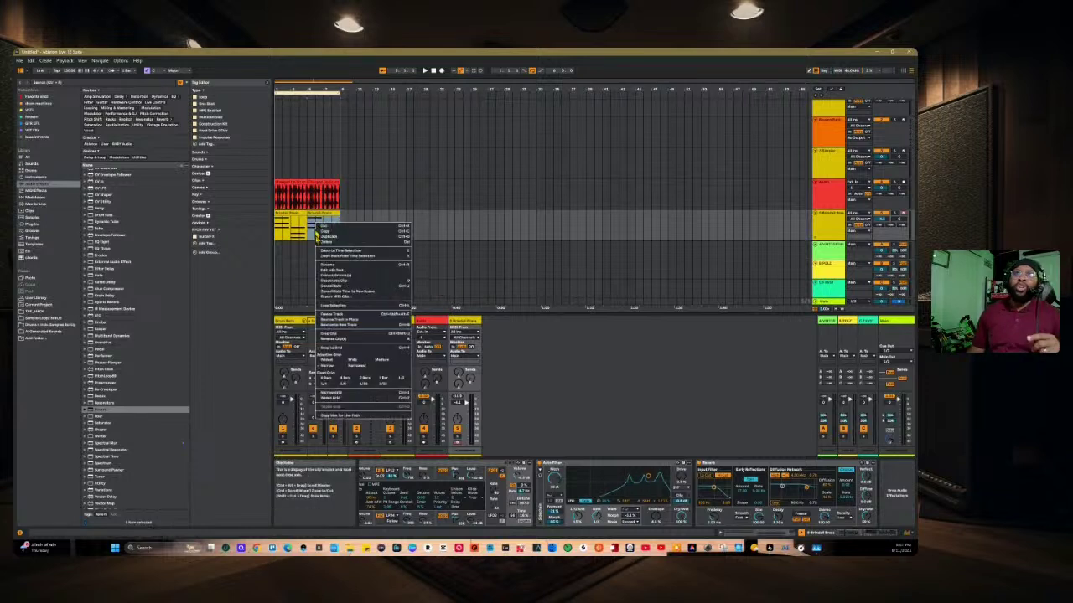
{"action": "left_click", "coordinate": [352, 330]}
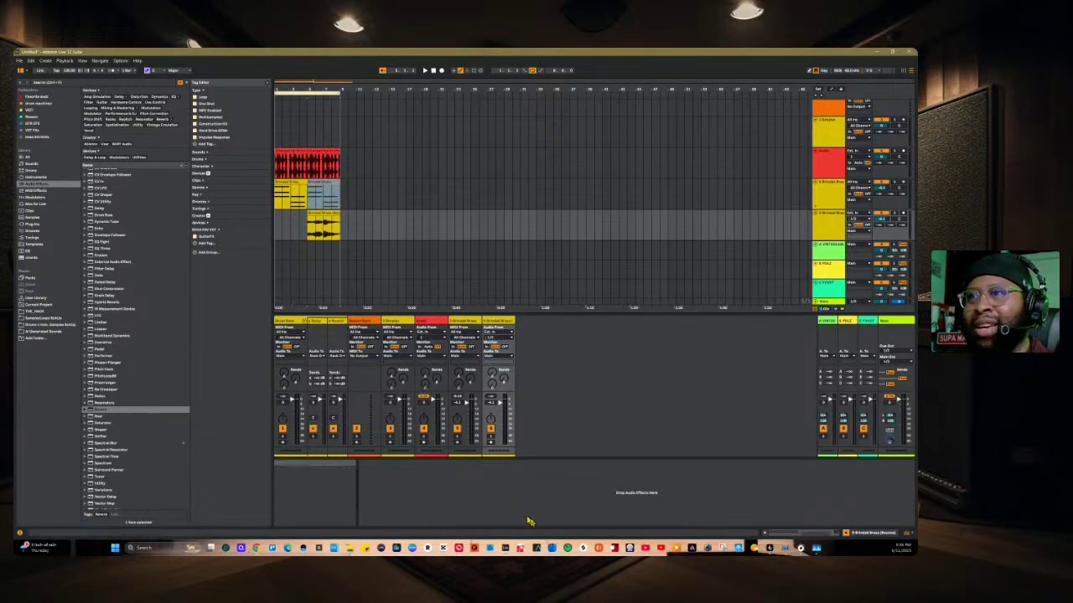
Step: Switch to OBSBOT Center, zoom the camera out to the Wide 1.00x view and turn off Normal Tracking
{"action": "left_click", "coordinate": [458, 548]}
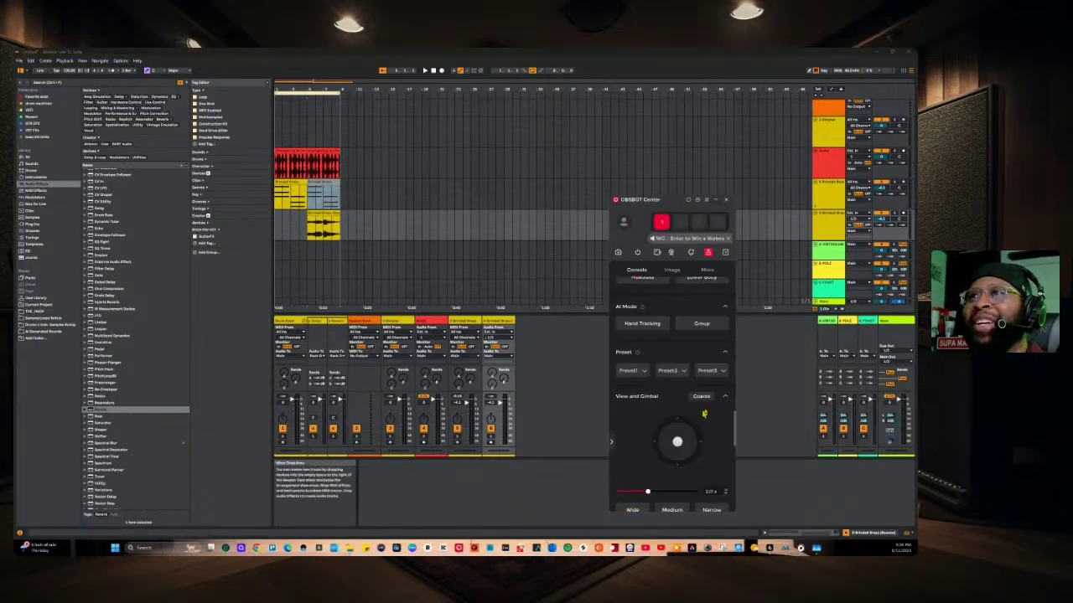
{"action": "left_click_drag", "start_coordinate": [645, 495], "coordinate": [618, 494]}
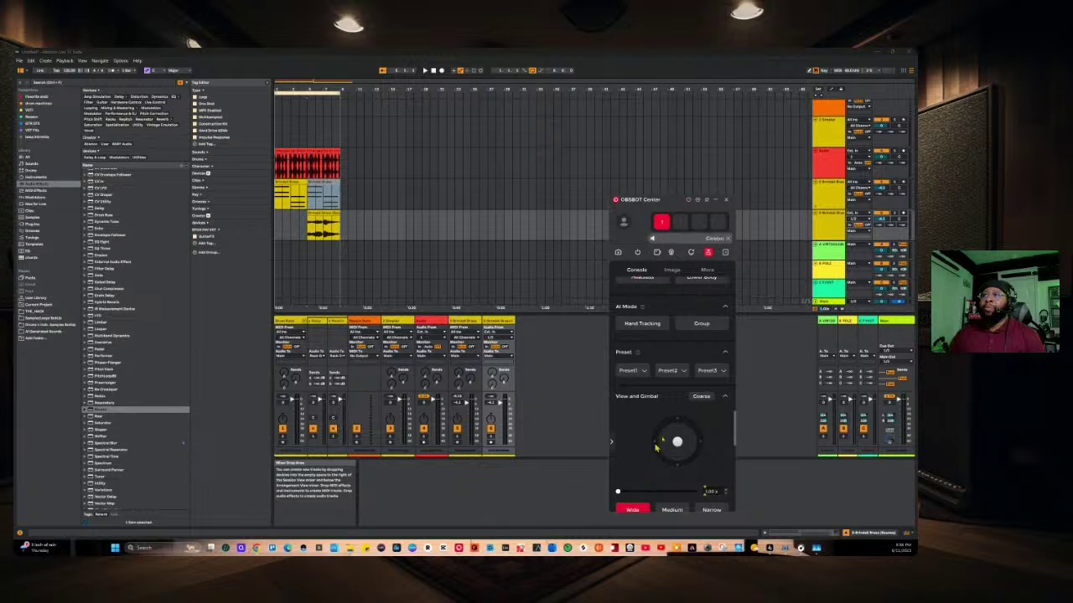
{"action": "scroll", "coordinate": [649, 453], "scroll_direction": "up", "scroll_amount": 3}
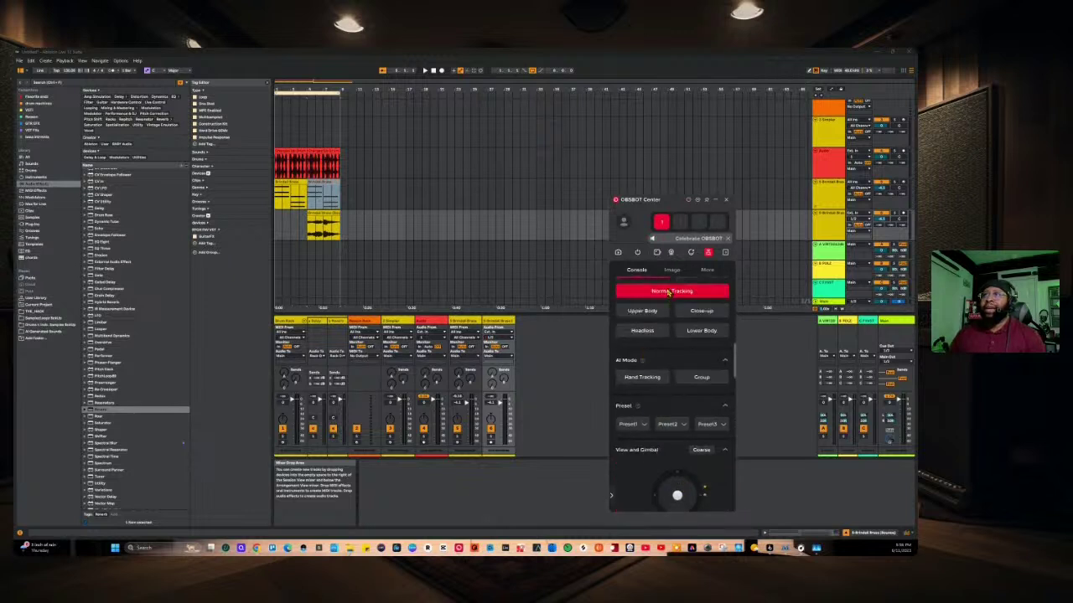
{"action": "left_click", "coordinate": [668, 292]}
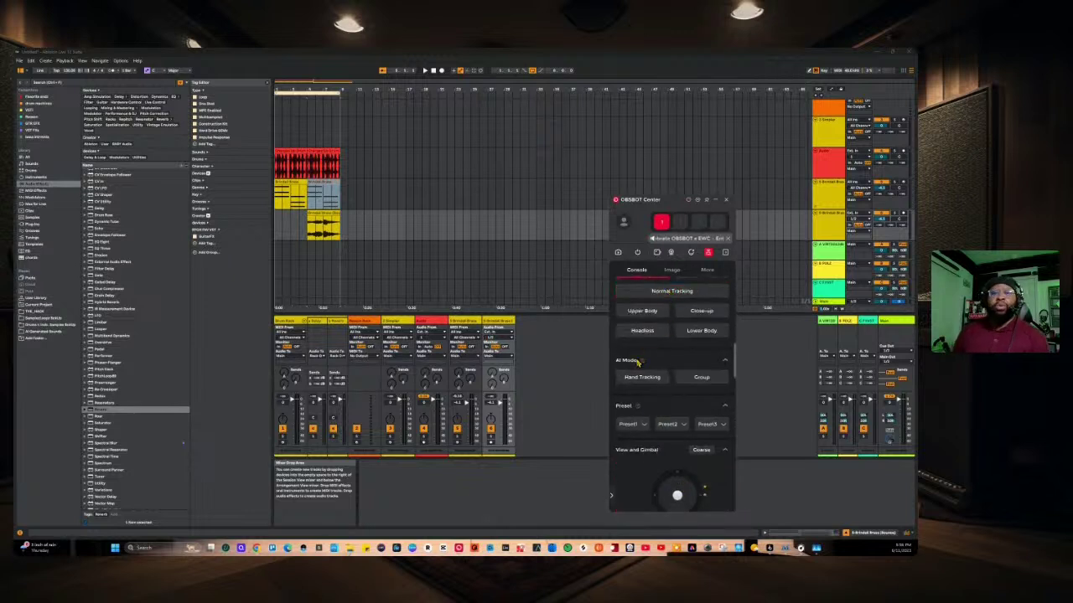
Step: Examine the context menu options for the second brass MIDI clip and compare the clip with its bounced audio
{"action": "left_click", "coordinate": [319, 185]}
{"action": "right_click", "coordinate": [325, 184]}
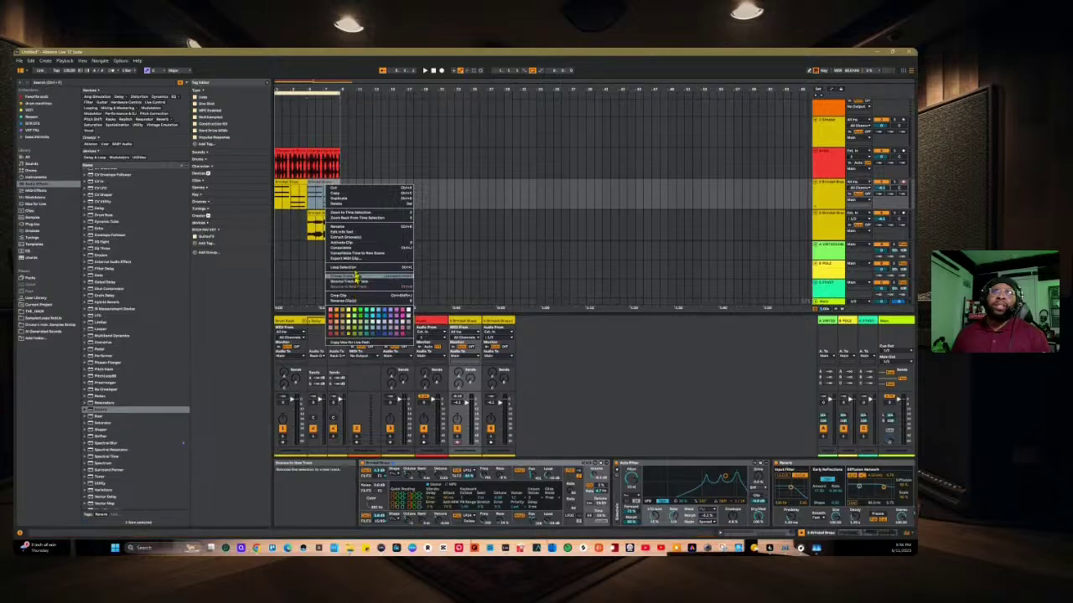
{"action": "left_click", "coordinate": [316, 200]}
{"action": "left_click", "coordinate": [320, 183]}
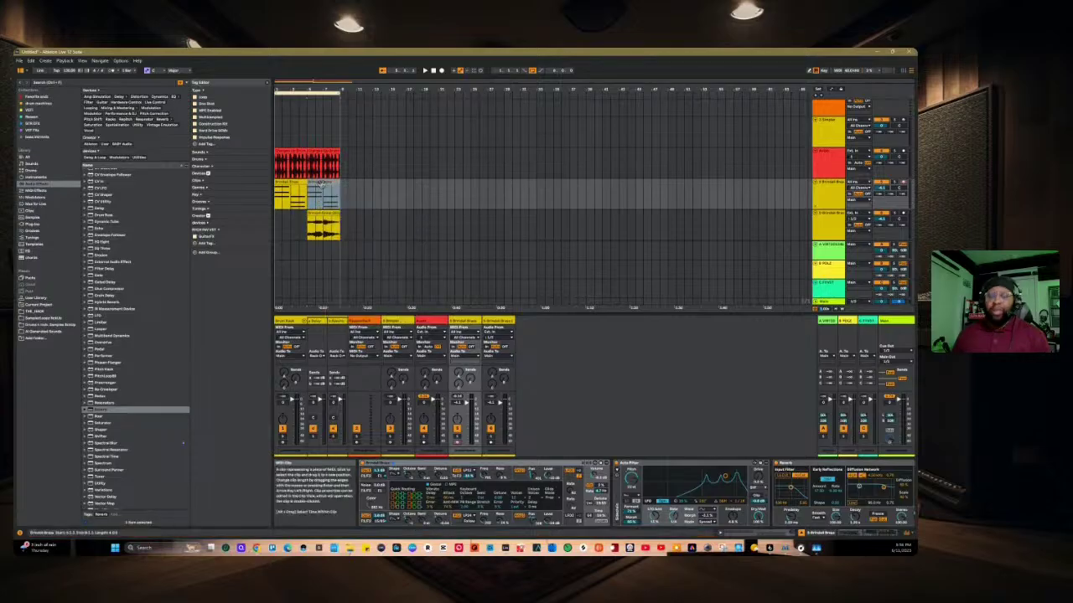
{"action": "left_click", "coordinate": [328, 193]}
{"action": "left_click", "coordinate": [324, 183]}
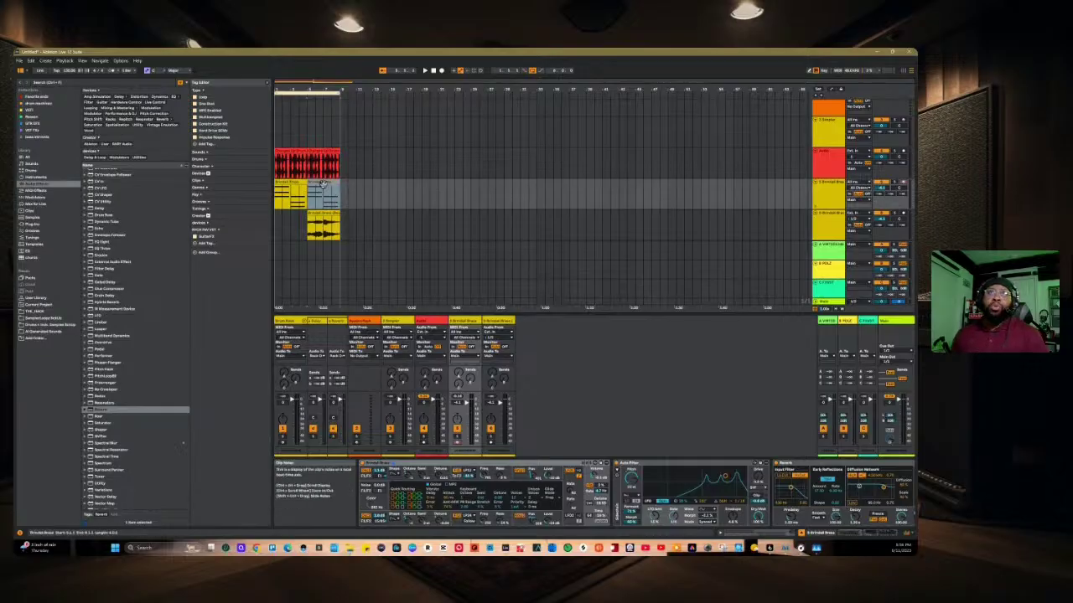
{"action": "left_click", "coordinate": [327, 223]}
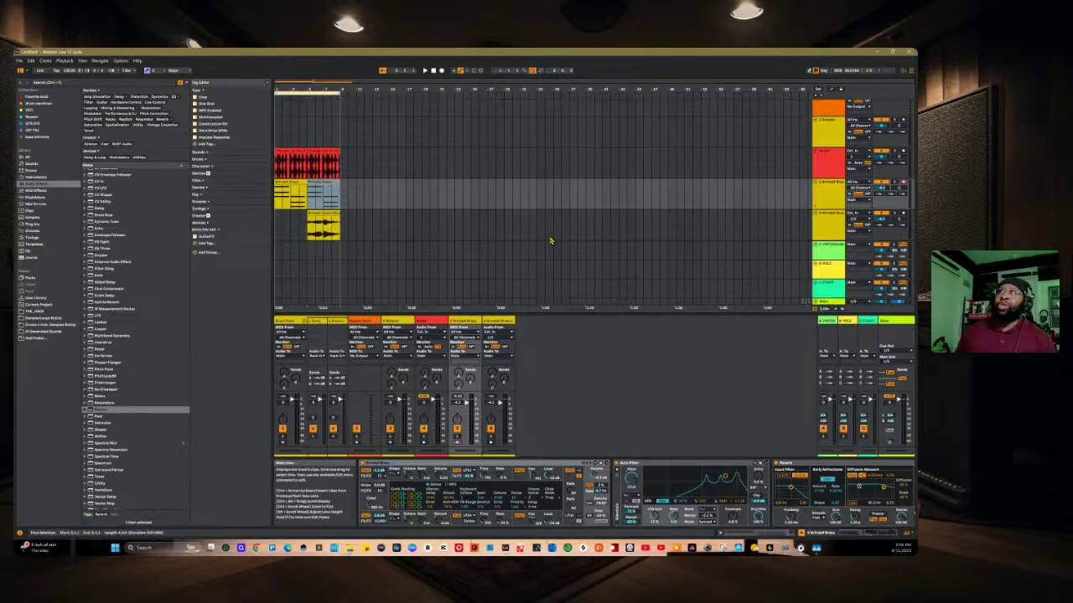
Step: Duplicate the last drum loop clip and move the arrangement loop to start at bar 9
{"action": "left_click", "coordinate": [322, 151]}
{"action": "key", "text": "ctrl+d"}
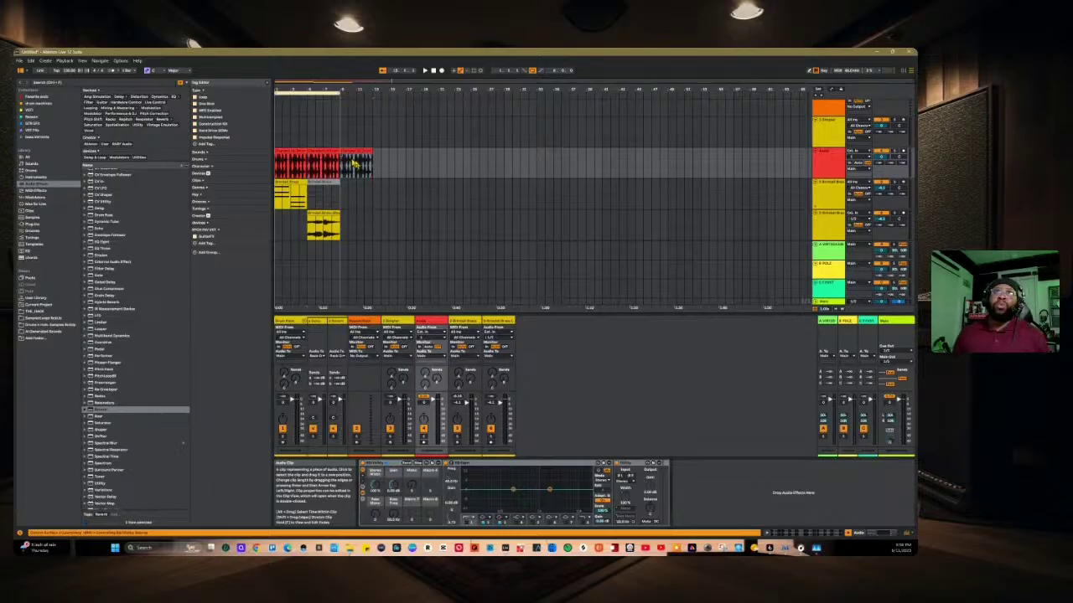
{"action": "left_click_drag", "start_coordinate": [340, 94], "coordinate": [401, 97]}
Step: Record a new MIDI part on the brass synth track from bar 9 over the duplicated drum loop
{"action": "left_click", "coordinate": [339, 198]}
{"action": "key", "text": "space"}
{"action": "key", "text": "space"}
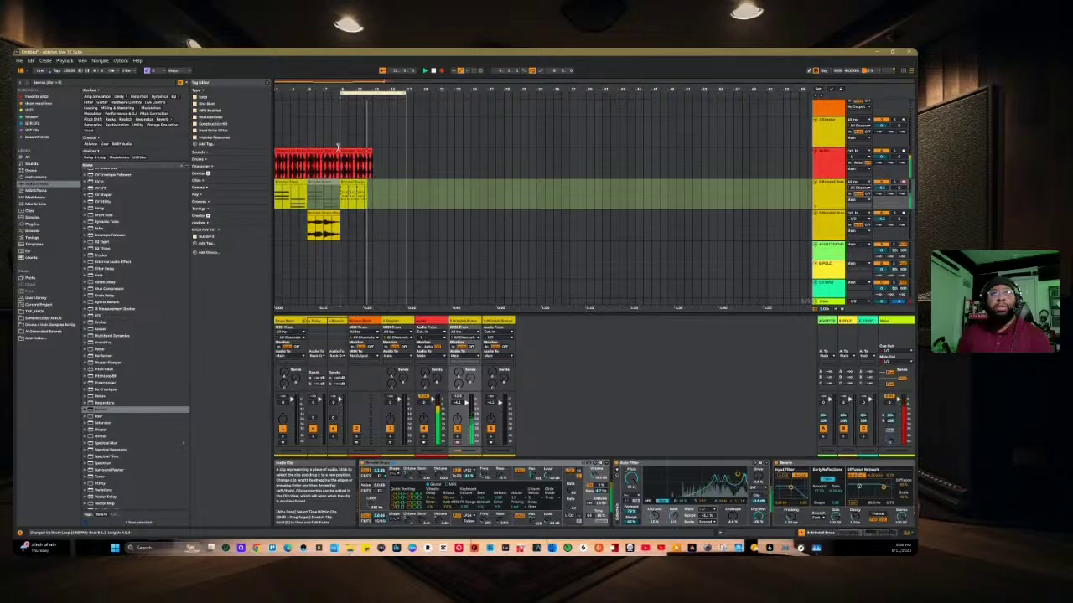
{"action": "left_click", "coordinate": [337, 147]}
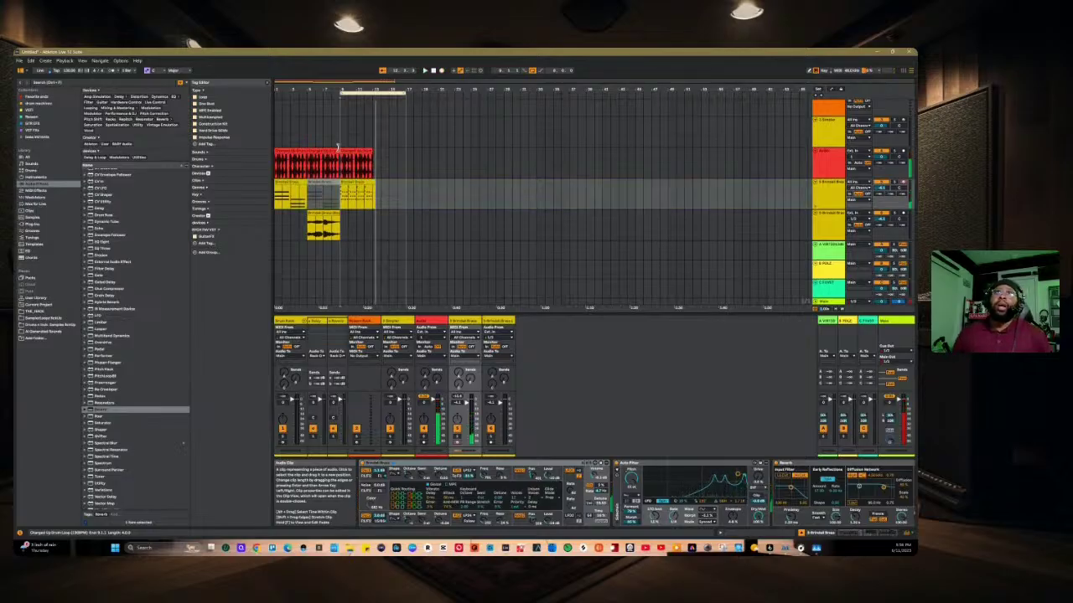
Step: Open the newly recorded brass MIDI clip for note editing and set its MIDI transformation to Quantize
{"action": "left_click", "coordinate": [358, 183]}
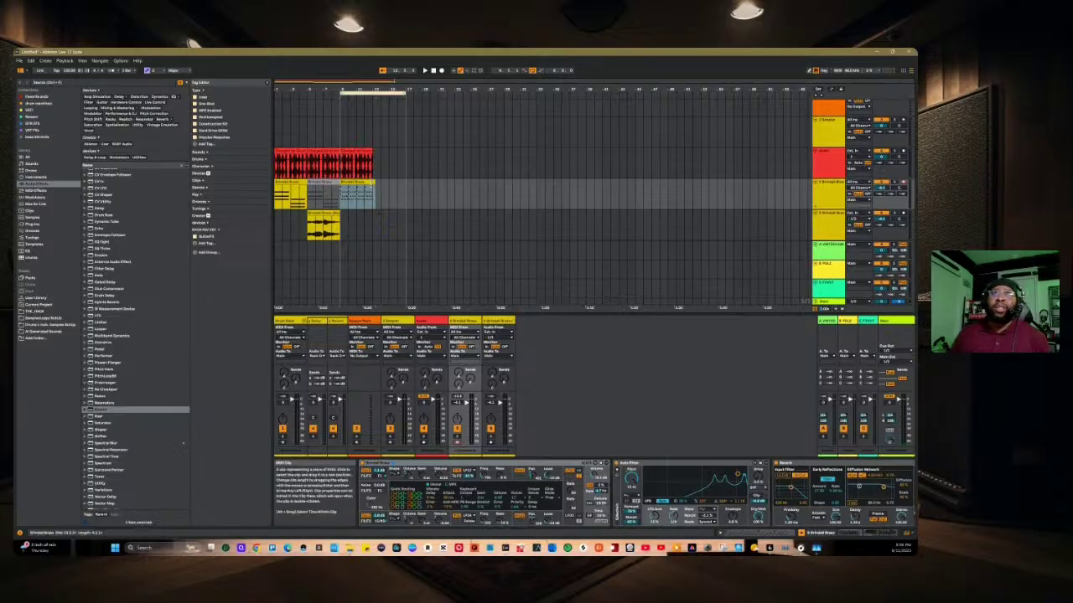
{"action": "double_click", "coordinate": [323, 220]}
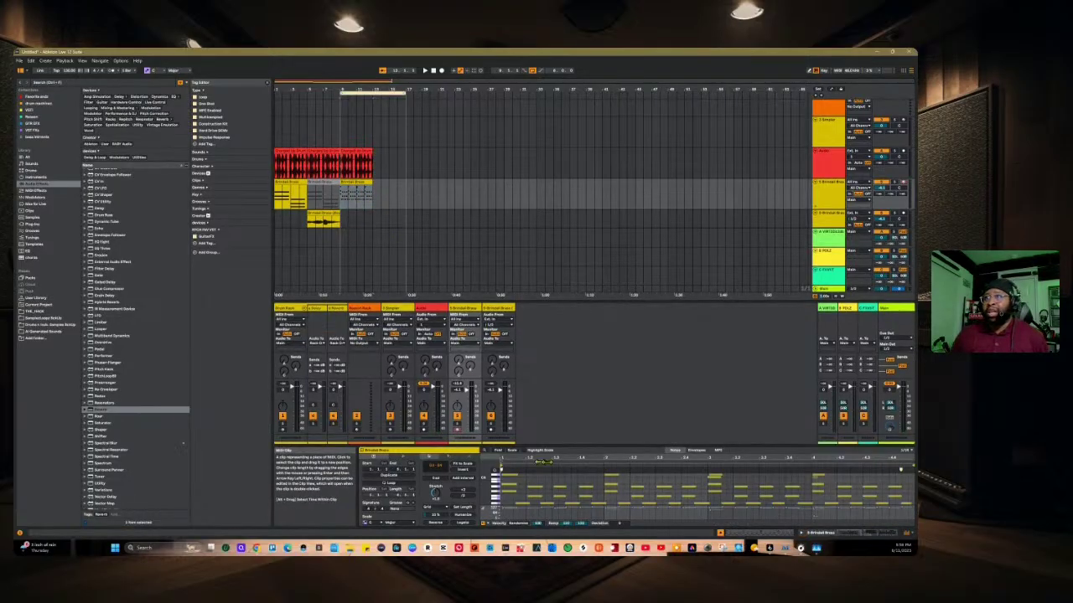
{"action": "left_click", "coordinate": [445, 466]}
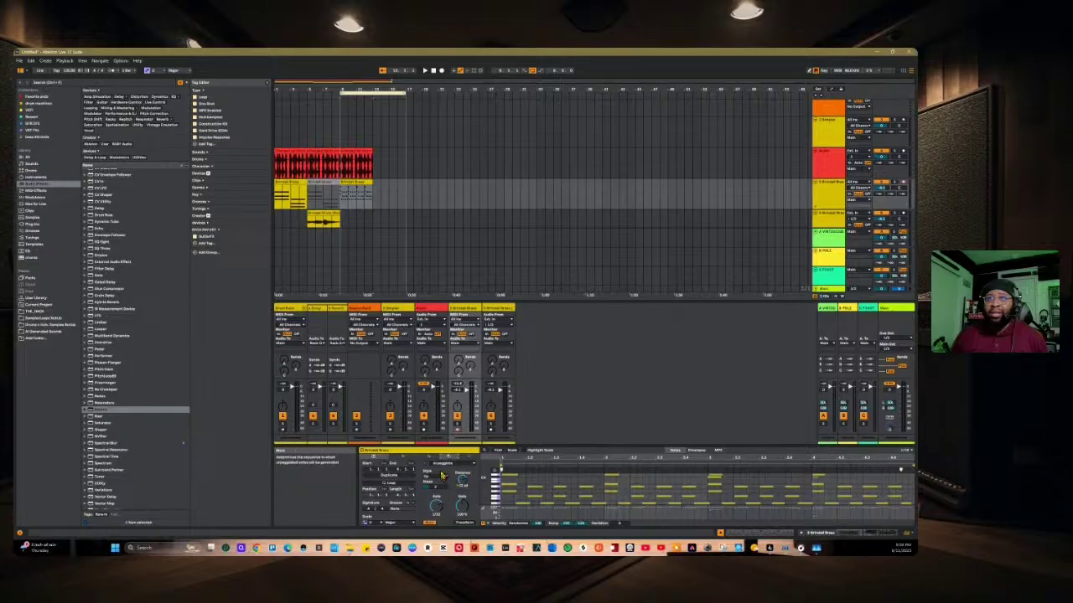
{"action": "left_click", "coordinate": [444, 466]}
{"action": "left_click", "coordinate": [453, 414]}
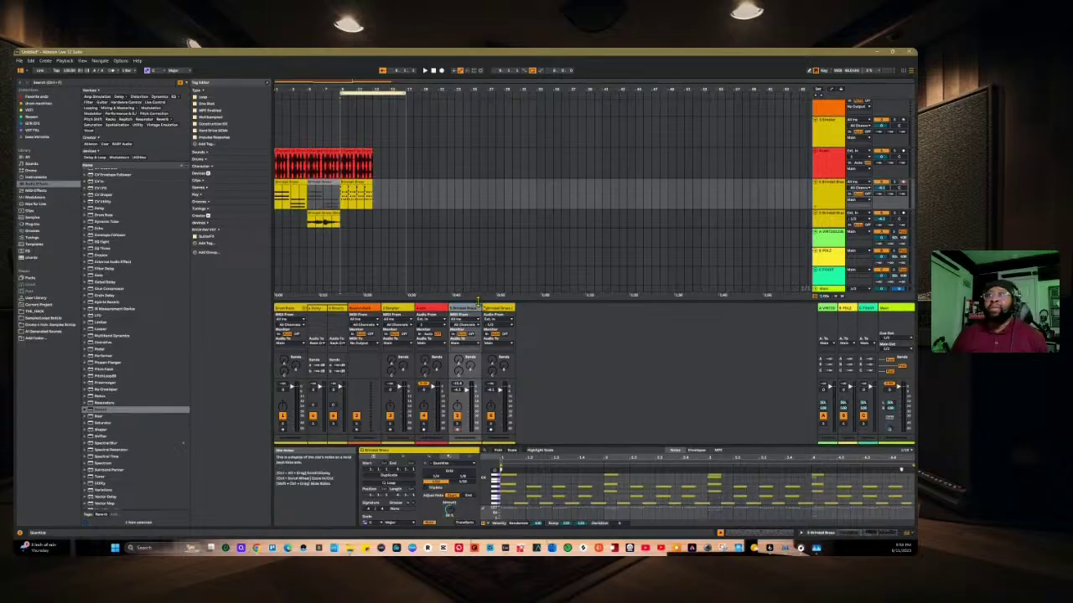
{"action": "left_click", "coordinate": [714, 481]}
{"action": "left_click", "coordinate": [714, 481]}
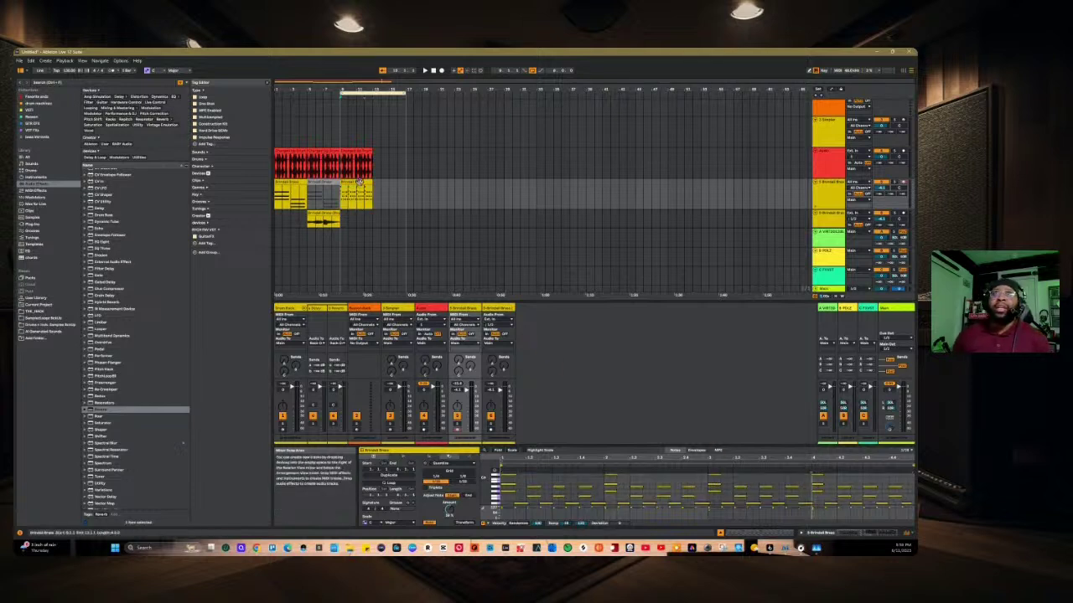
Step: Bounce only the third brass MIDI clip, at bars 9 to 13, to a new audio track
{"action": "left_click", "coordinate": [364, 197]}
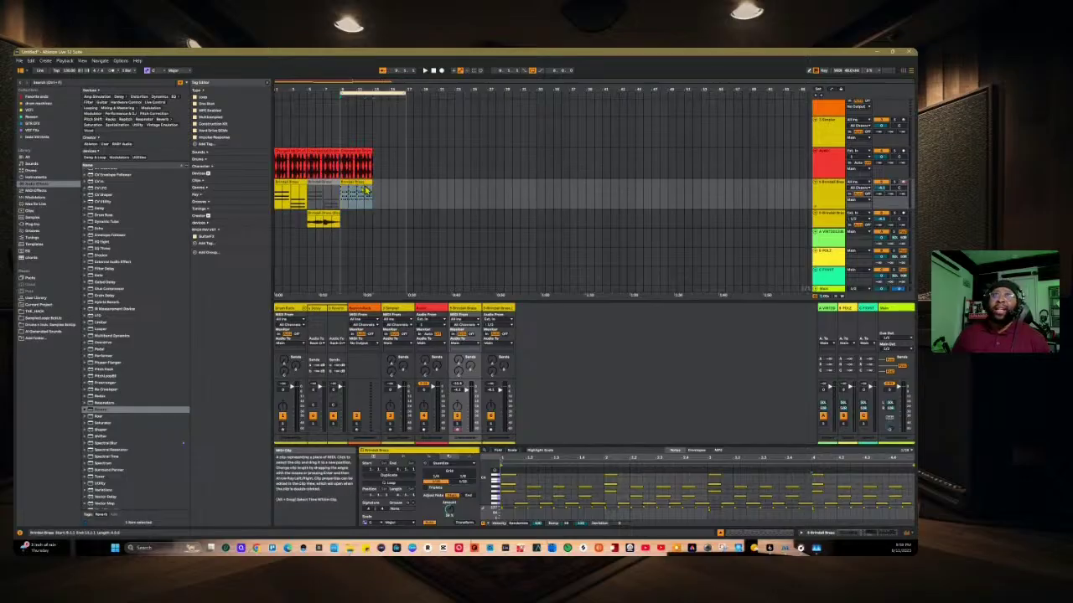
{"action": "right_click", "coordinate": [365, 203]}
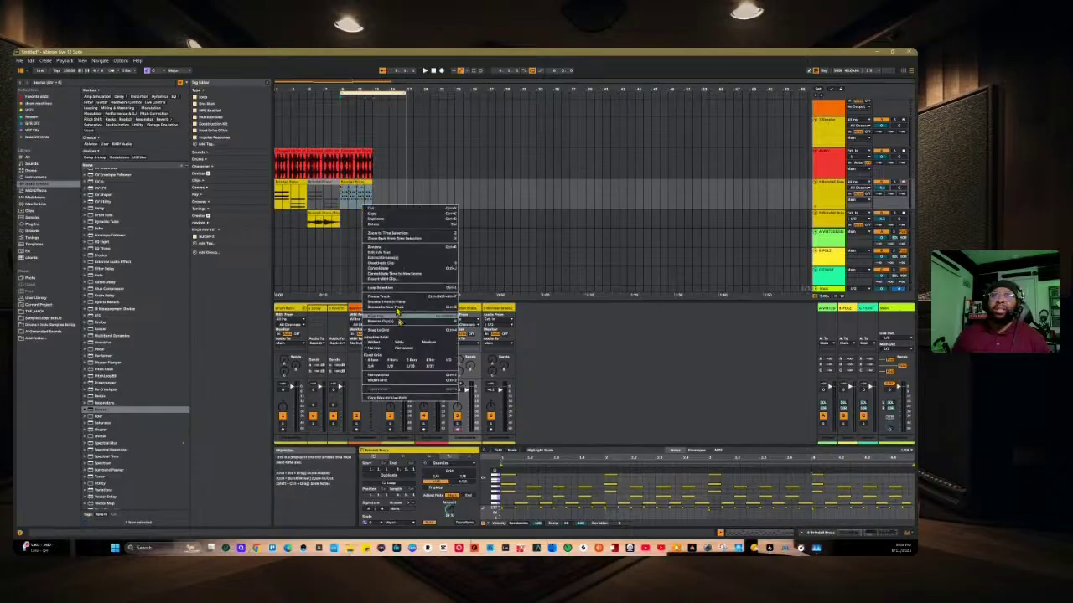
{"action": "left_click", "coordinate": [396, 307]}
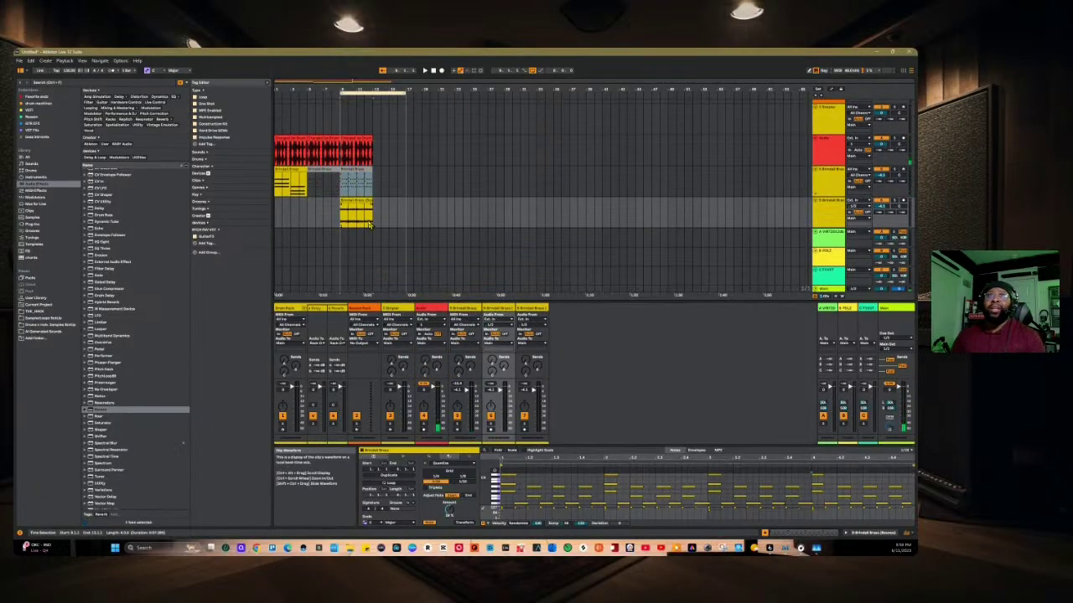
{"action": "scroll", "coordinate": [452, 215], "scroll_direction": "down", "scroll_amount": 2}
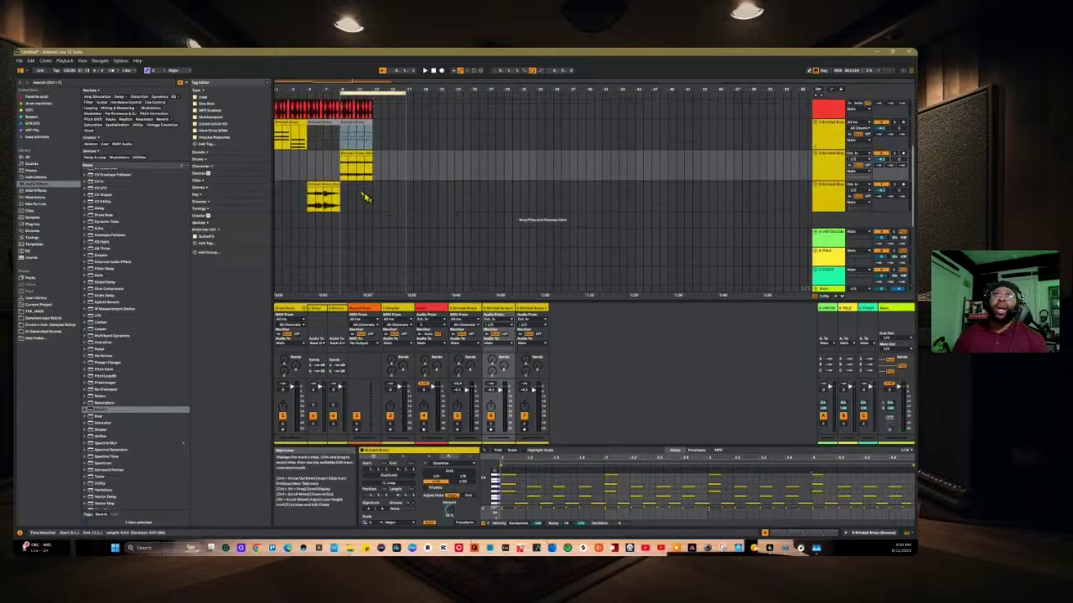
{"action": "scroll", "coordinate": [713, 179], "scroll_direction": "up", "scroll_amount": 1}
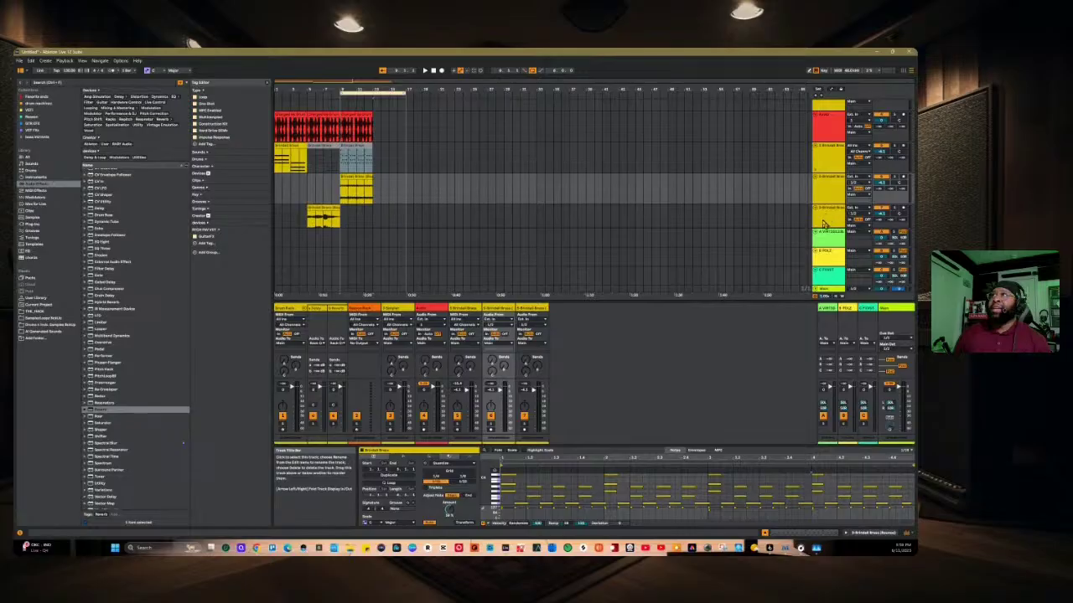
{"action": "scroll", "coordinate": [825, 220], "scroll_direction": "down", "scroll_amount": 1}
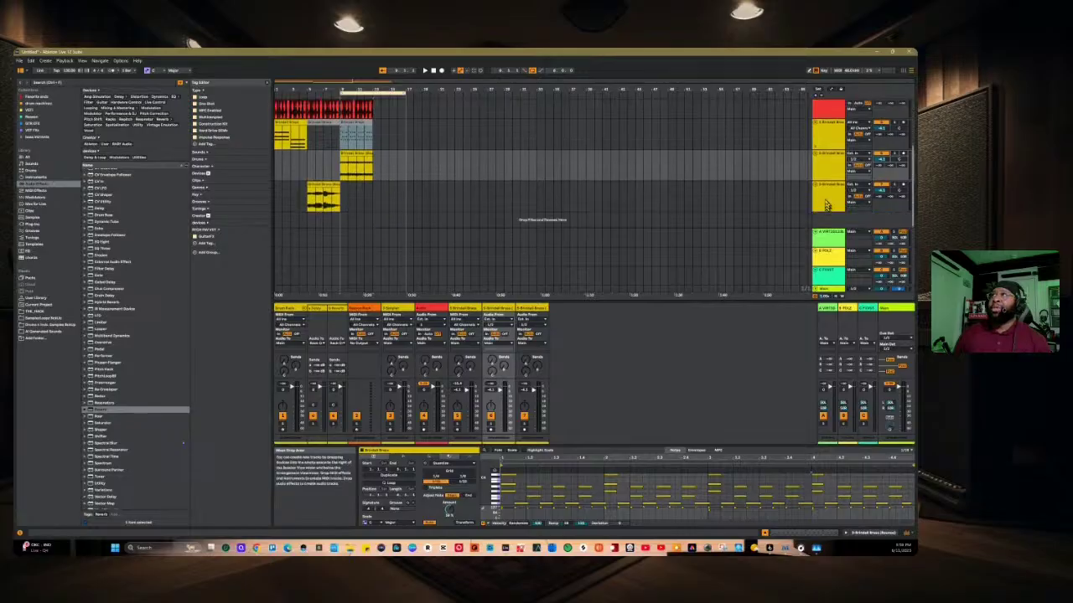
Step: Set the arrangement loop to cover bars 1 to 13 and play the brass parts with the drum loop
{"action": "left_click", "coordinate": [829, 134]}
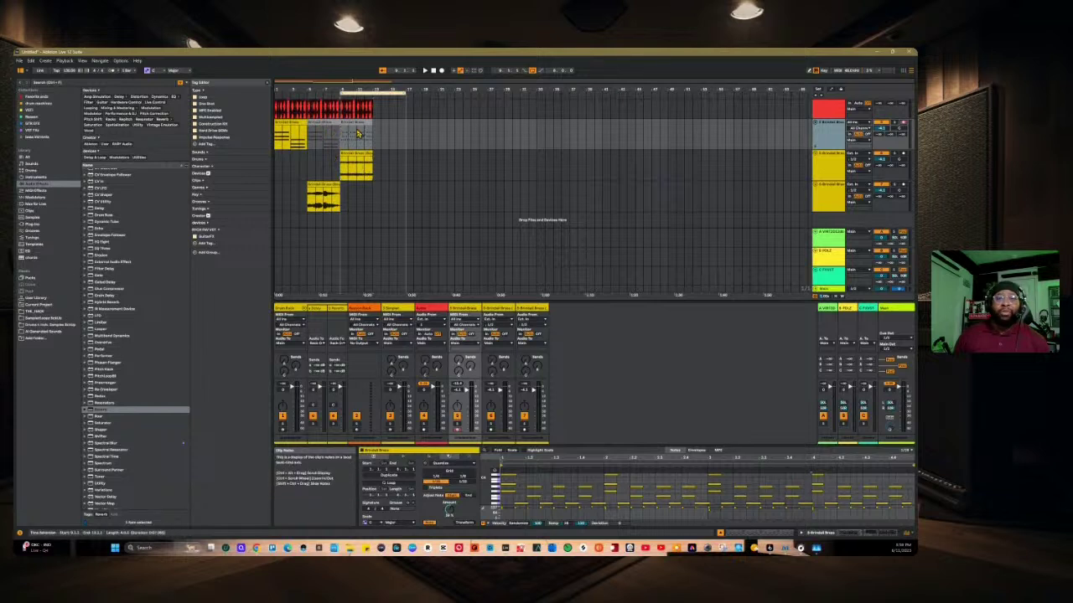
{"action": "mouse_move", "coordinate": [356, 134]}
{"action": "left_mouse_down"}
{"action": "mouse_move", "coordinate": [411, 129]}
{"action": "mouse_move", "coordinate": [360, 134]}
{"action": "left_mouse_up"}
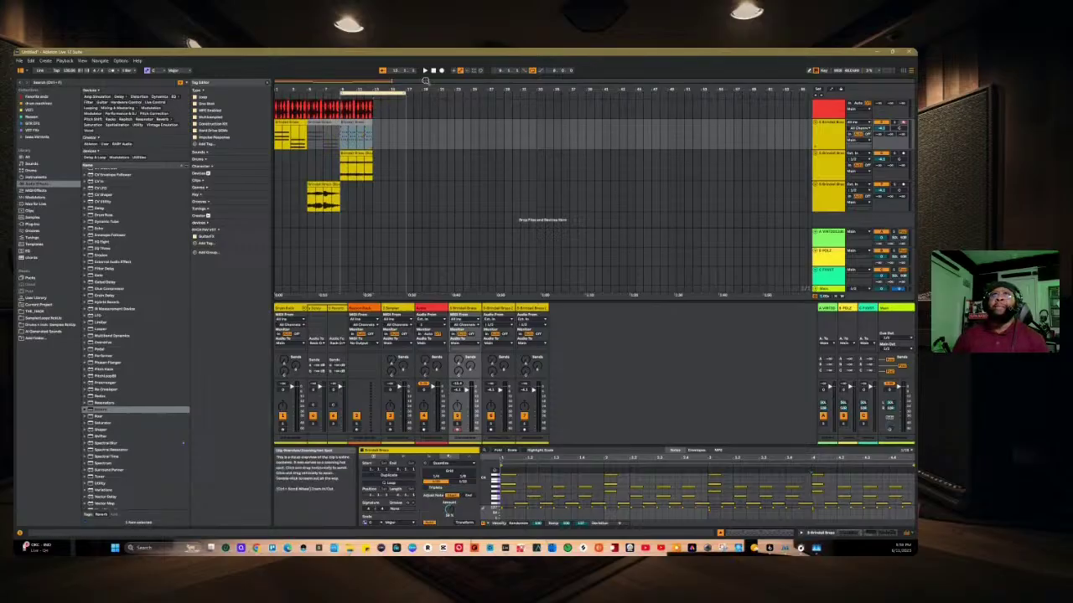
{"action": "left_click", "coordinate": [356, 165]}
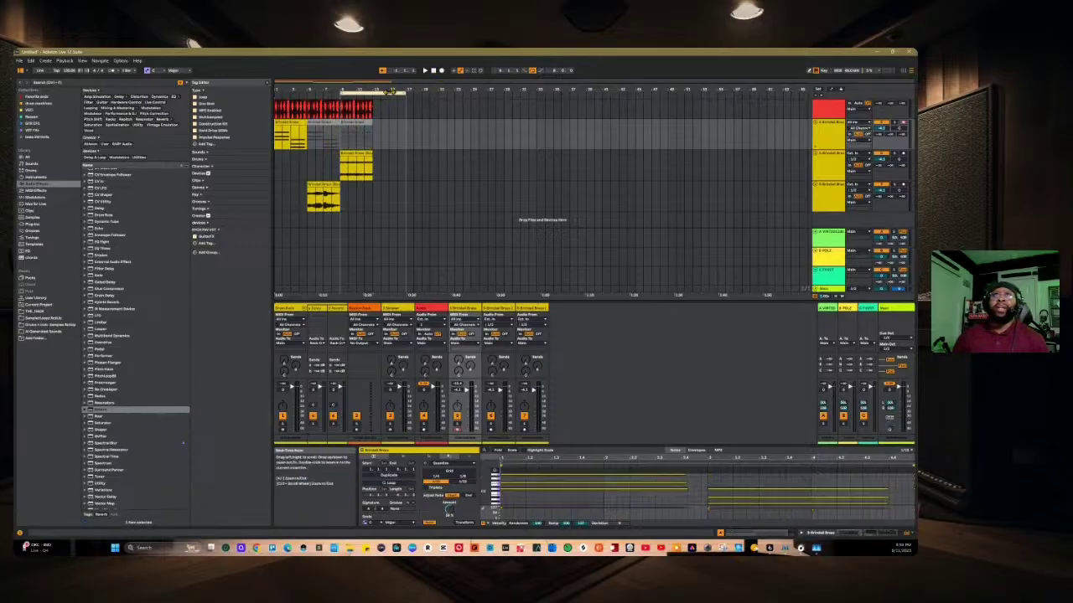
{"action": "left_click", "coordinate": [339, 97]}
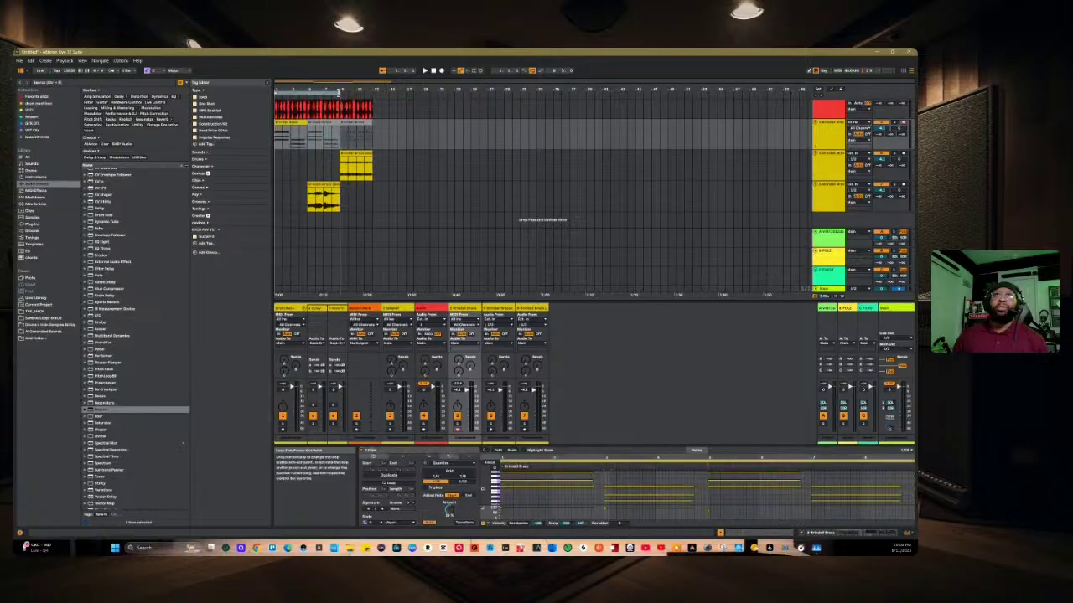
{"action": "scroll", "coordinate": [373, 134], "scroll_direction": "up", "scroll_amount": 2}
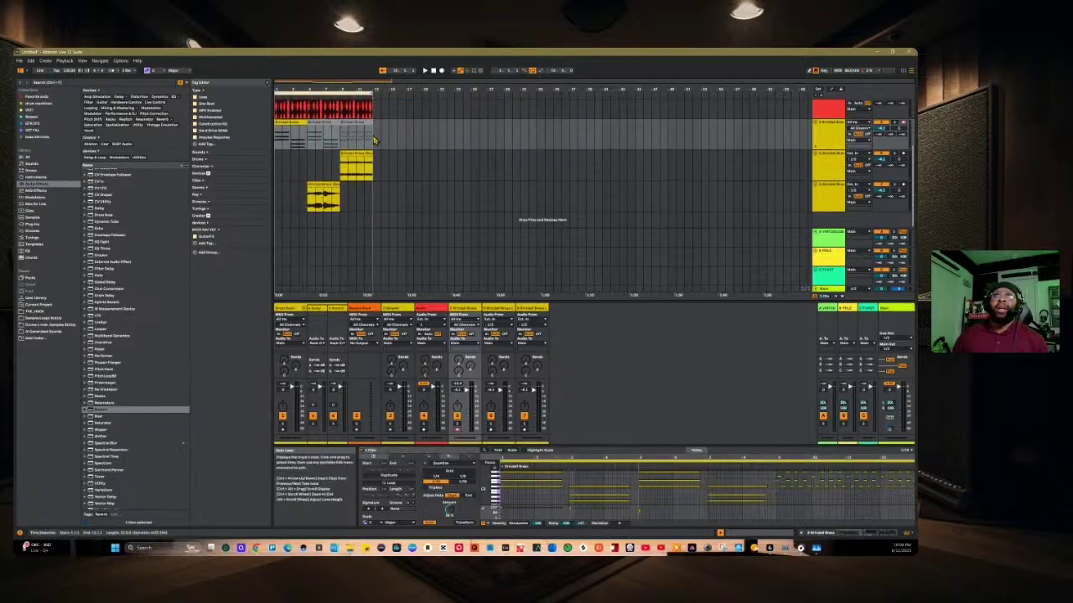
{"action": "key", "text": "space"}
{"action": "scroll", "coordinate": [361, 140], "scroll_direction": "down", "scroll_amount": 1}
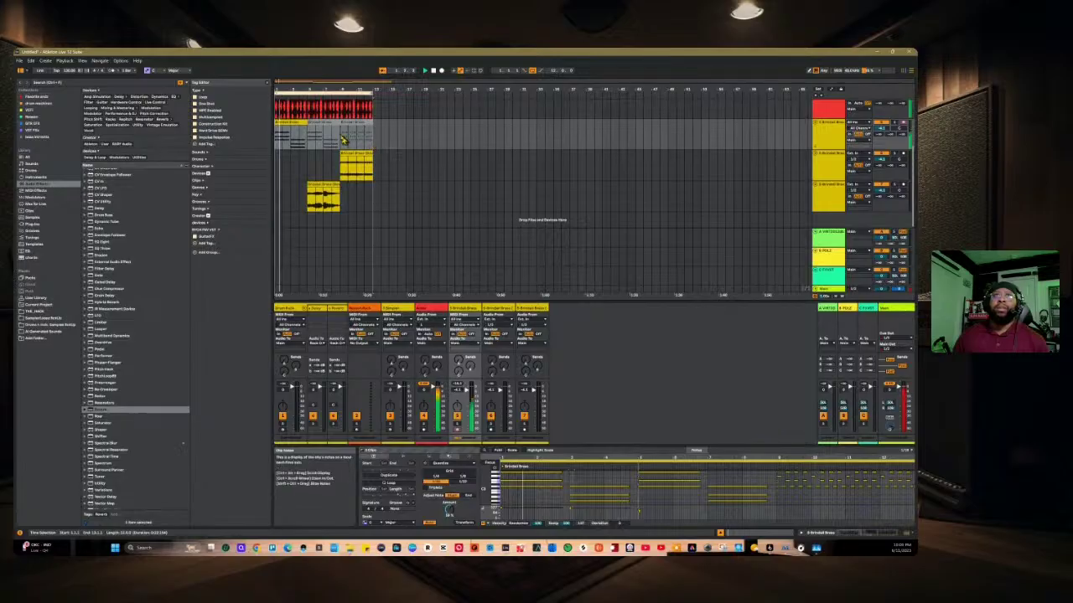
{"action": "scroll", "coordinate": [335, 126], "scroll_direction": "up", "scroll_amount": 1}
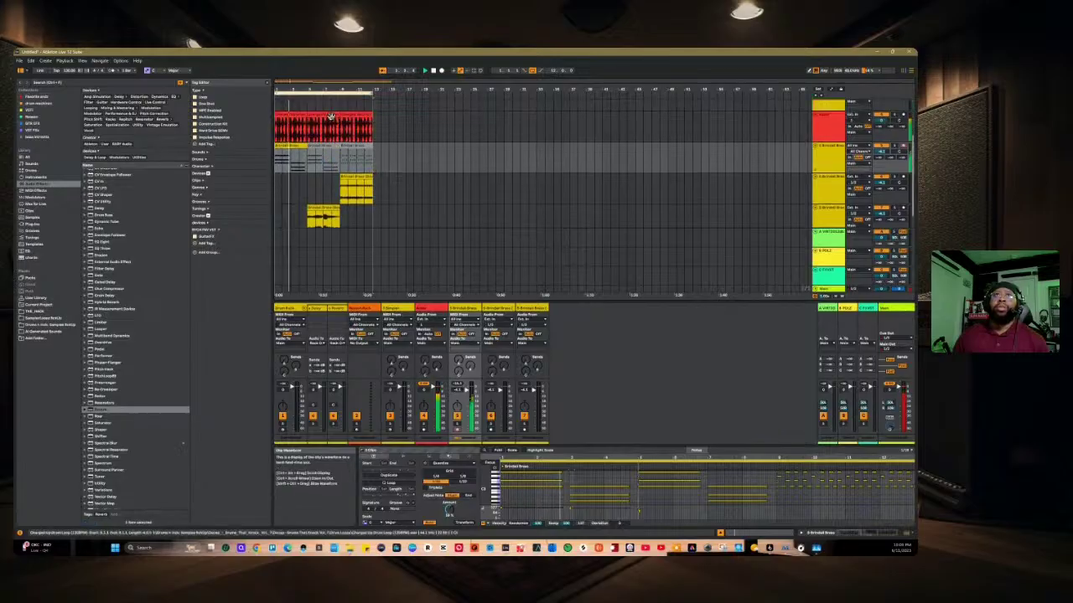
Step: Cut two short sections out of the drum loop, one in each of the last two clips, during playback
{"action": "left_click", "coordinate": [323, 126]}
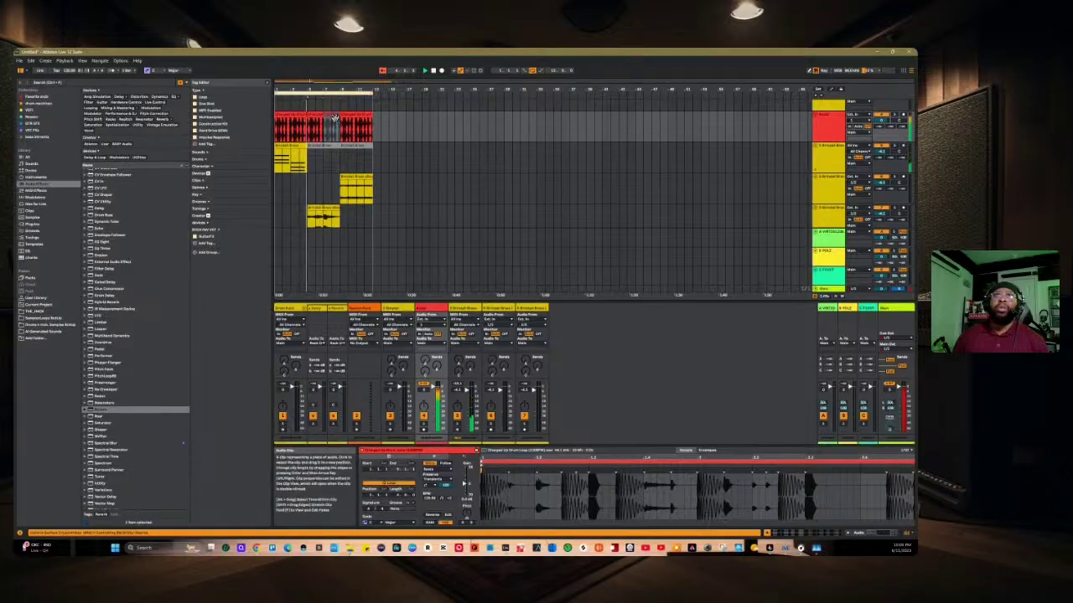
{"action": "left_click_drag", "start_coordinate": [321, 126], "coordinate": [334, 125]}
{"action": "key", "text": "Delete"}
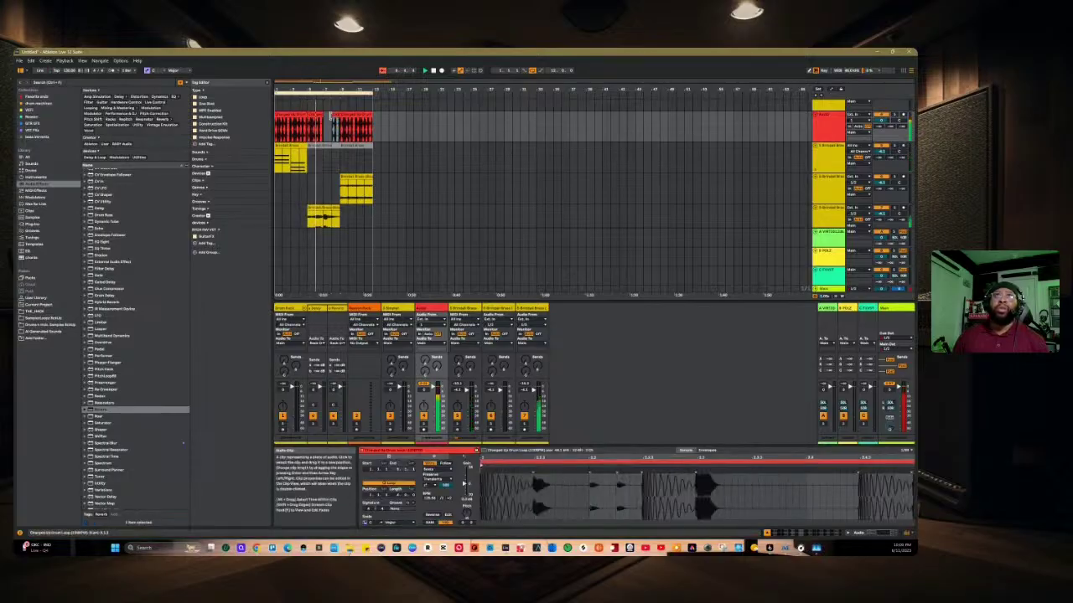
{"action": "key", "text": "ctrl+z"}
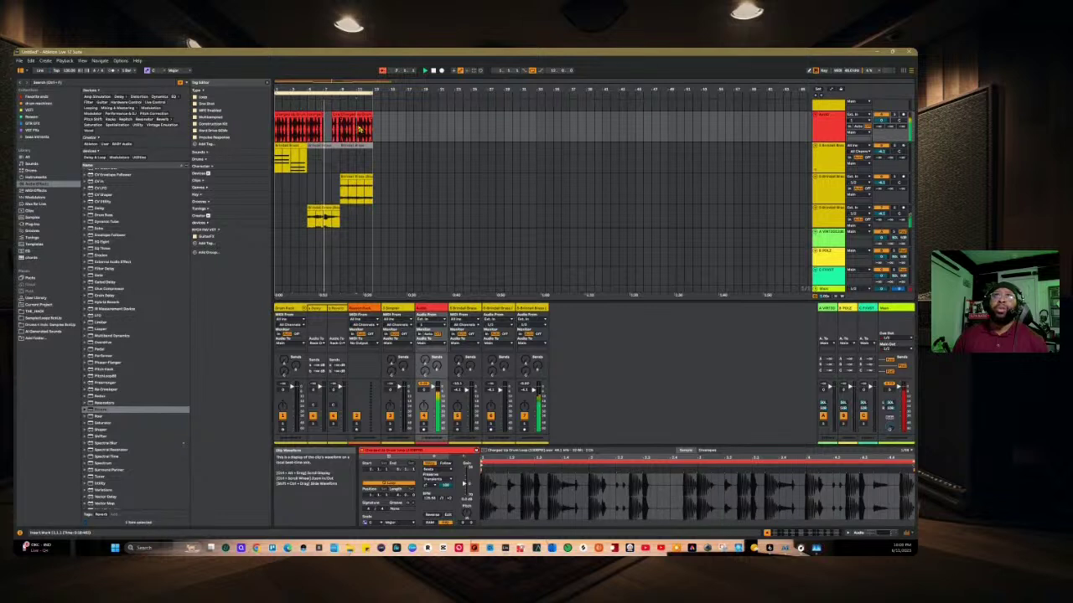
{"action": "left_click_drag", "start_coordinate": [349, 127], "coordinate": [356, 128]}
{"action": "key", "text": "Delete"}
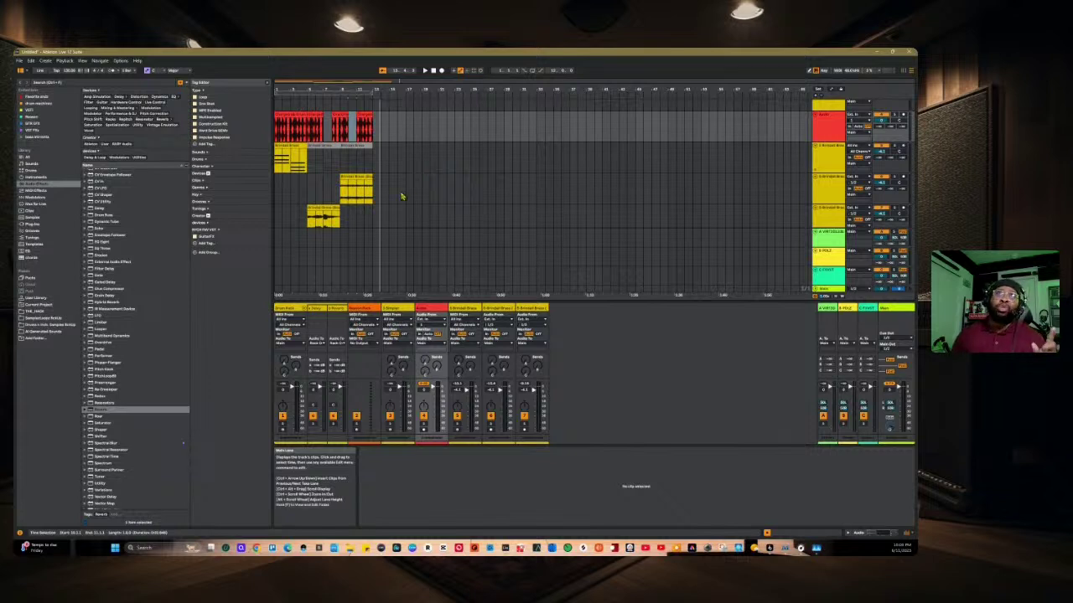
Step: Show the take lanes of the brass MIDI track and hide them again
{"action": "scroll", "coordinate": [408, 177], "scroll_direction": "down", "scroll_amount": 1}
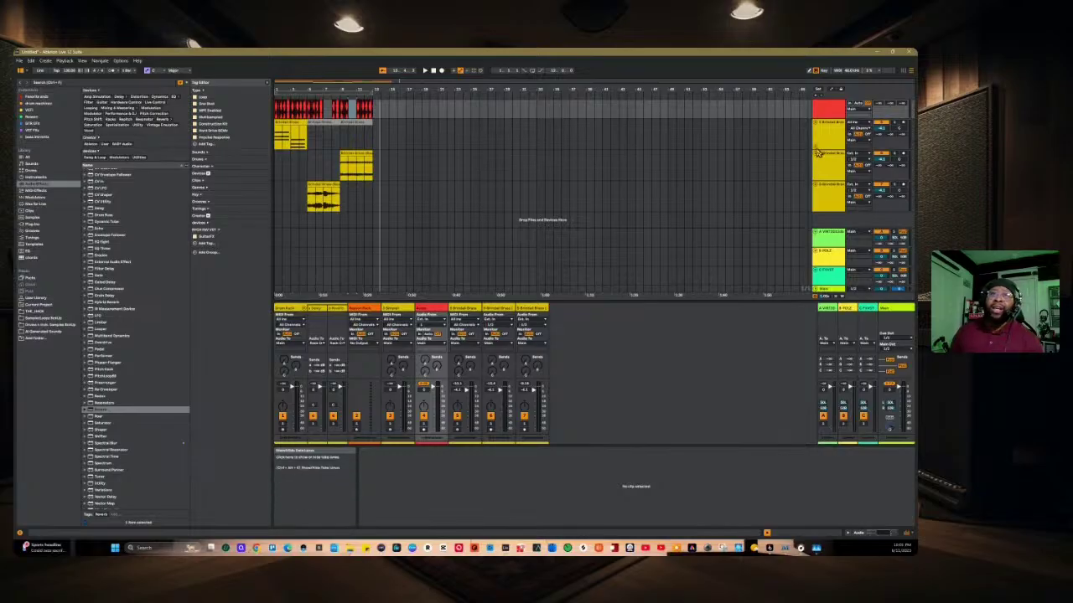
{"action": "left_click", "coordinate": [817, 153]}
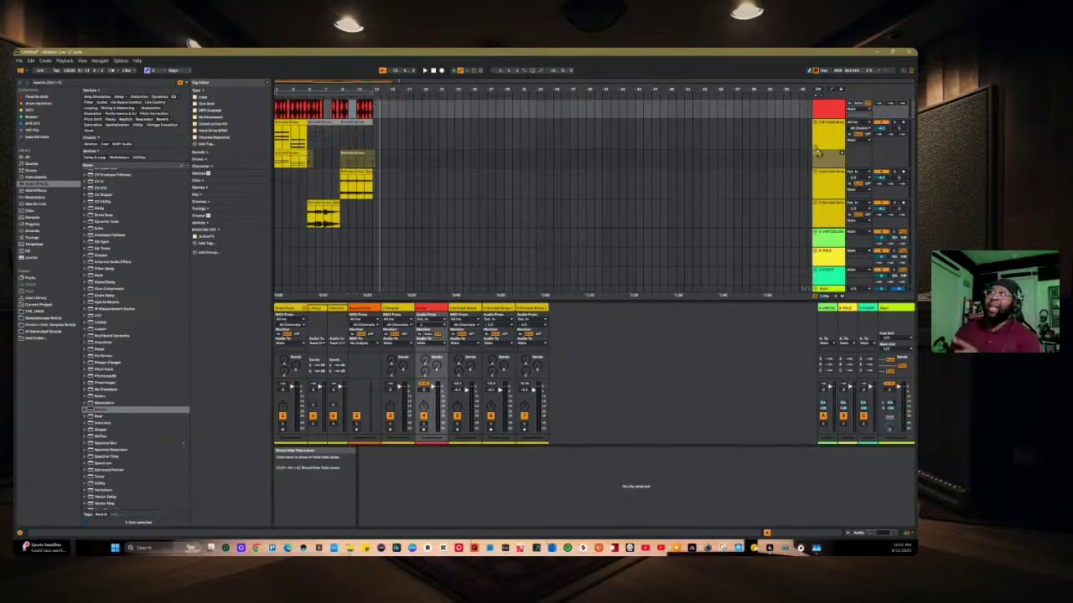
{"action": "left_click", "coordinate": [817, 153]}
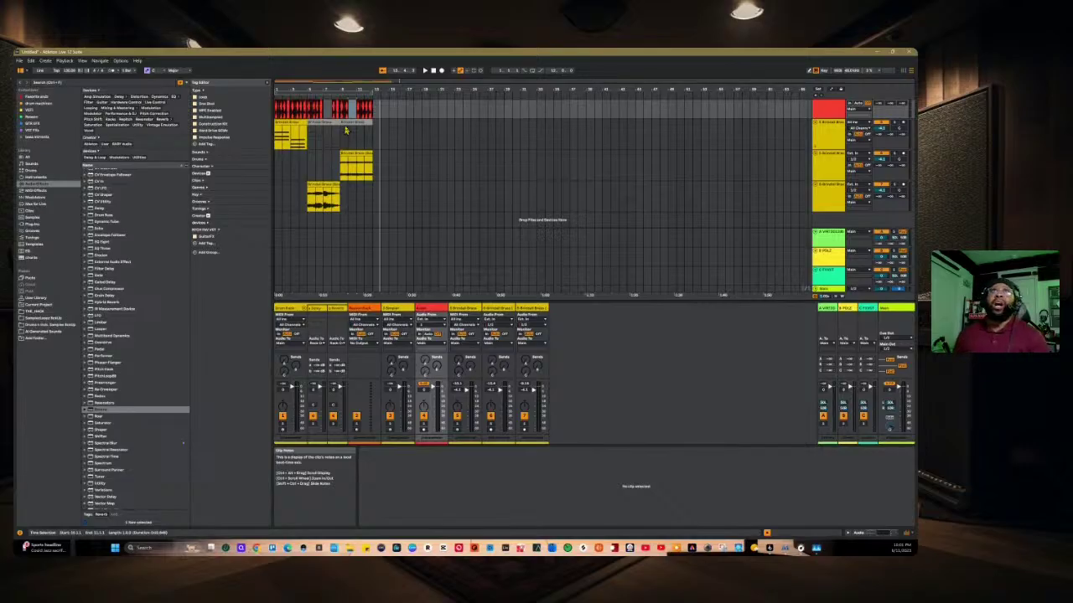
Step: Examine the bounced brass track's context menu options in Session View and return to Arrangement View
{"action": "left_click", "coordinate": [833, 139]}
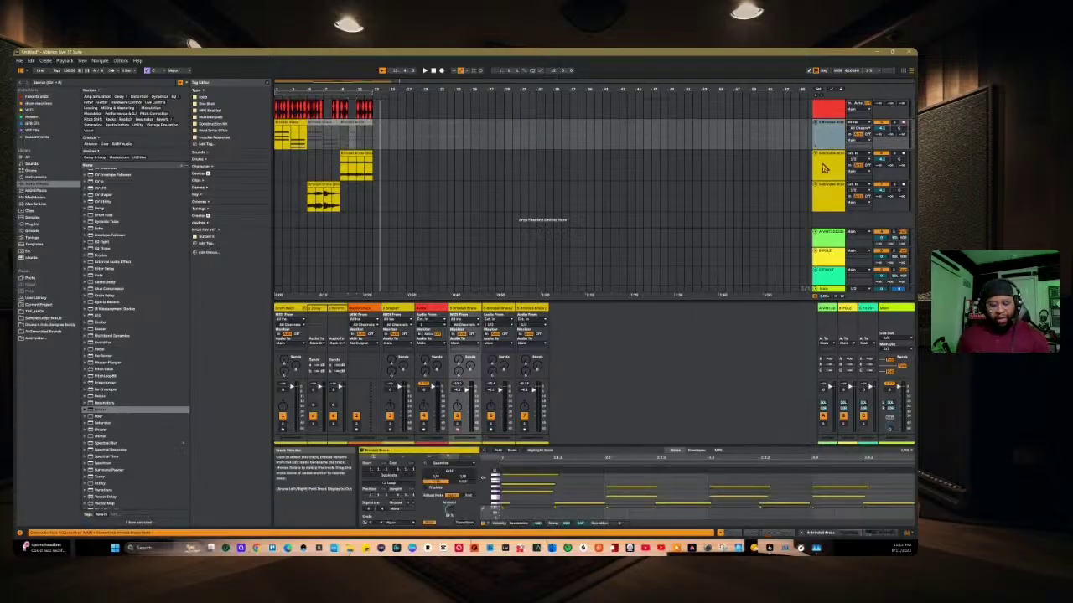
{"action": "key", "text": "Tab"}
{"action": "right_click", "coordinate": [500, 90]}
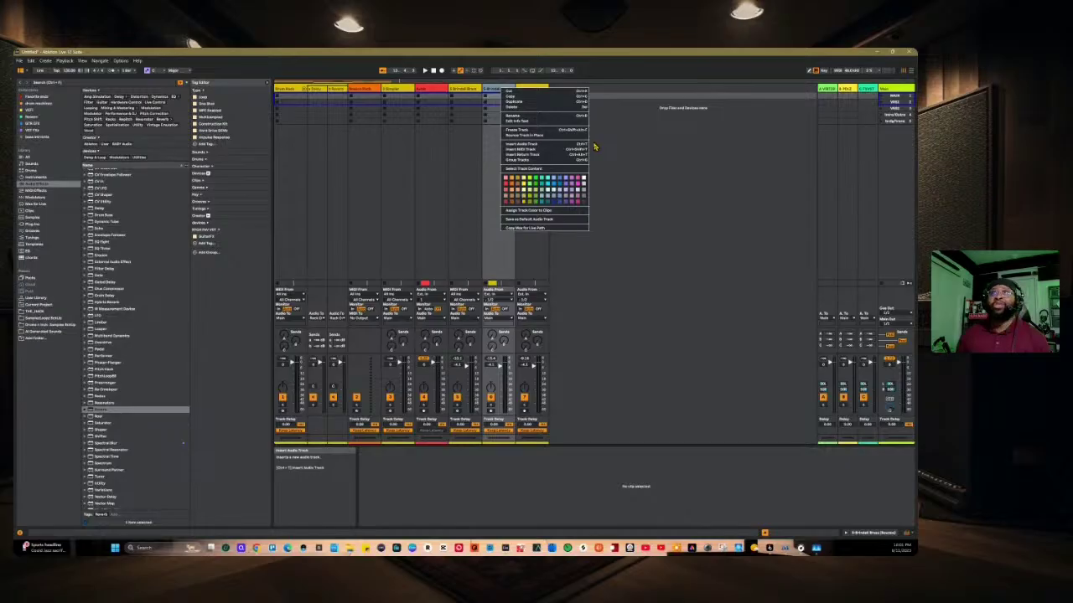
{"action": "left_click", "coordinate": [476, 131]}
{"action": "key", "text": "Tab"}
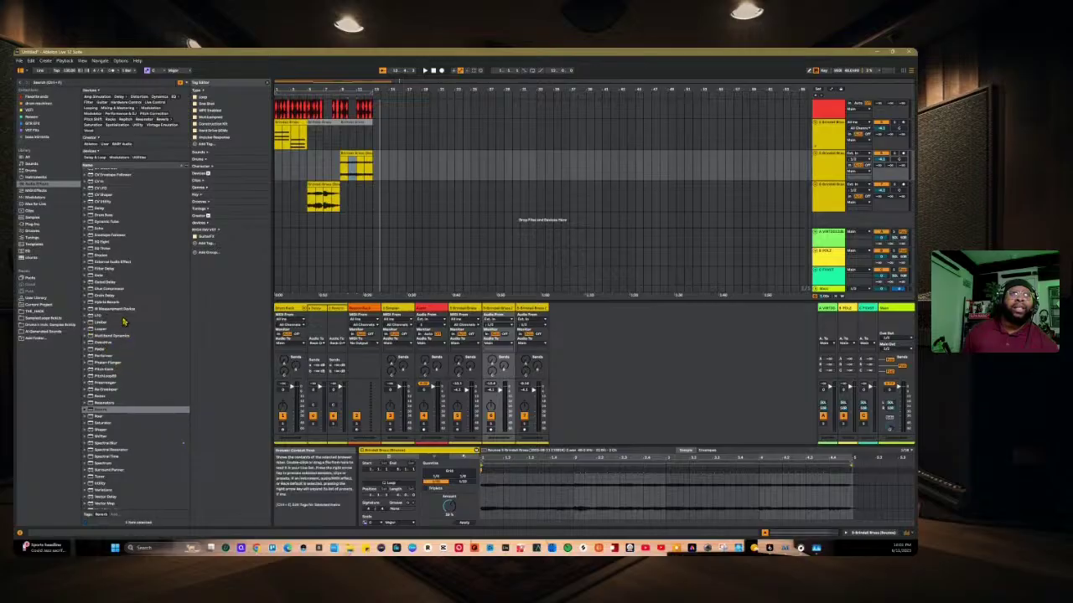
Step: Find the Analog instrument presets in the browser and load the Carlos lead preset onto a new MIDI track
{"action": "scroll", "coordinate": [118, 383], "scroll_direction": "up", "scroll_amount": 4}
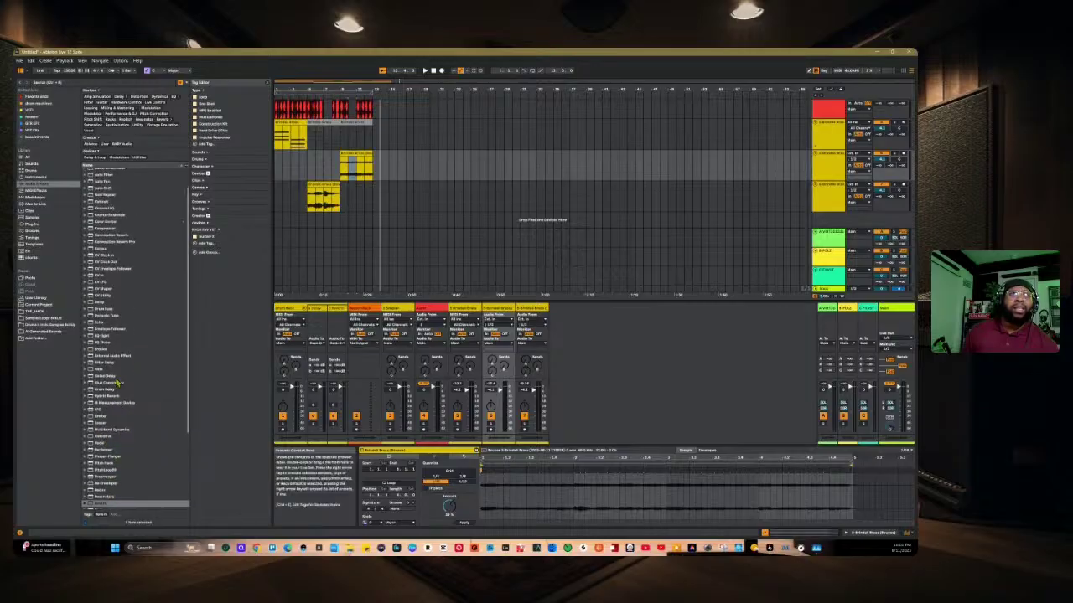
{"action": "scroll", "coordinate": [118, 344], "scroll_direction": "up", "scroll_amount": 1}
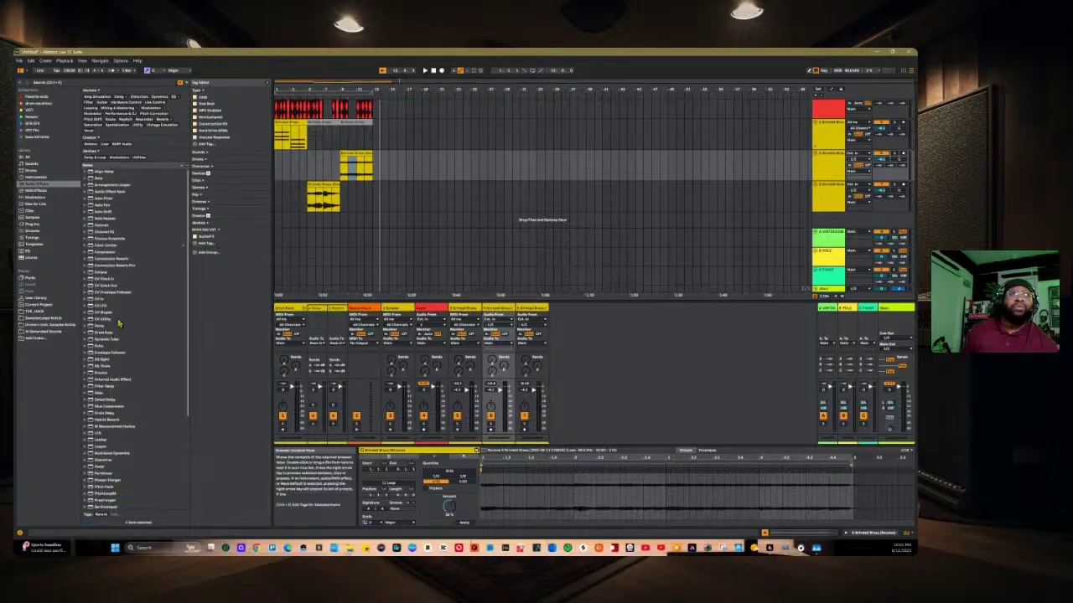
{"action": "left_click", "coordinate": [43, 177]}
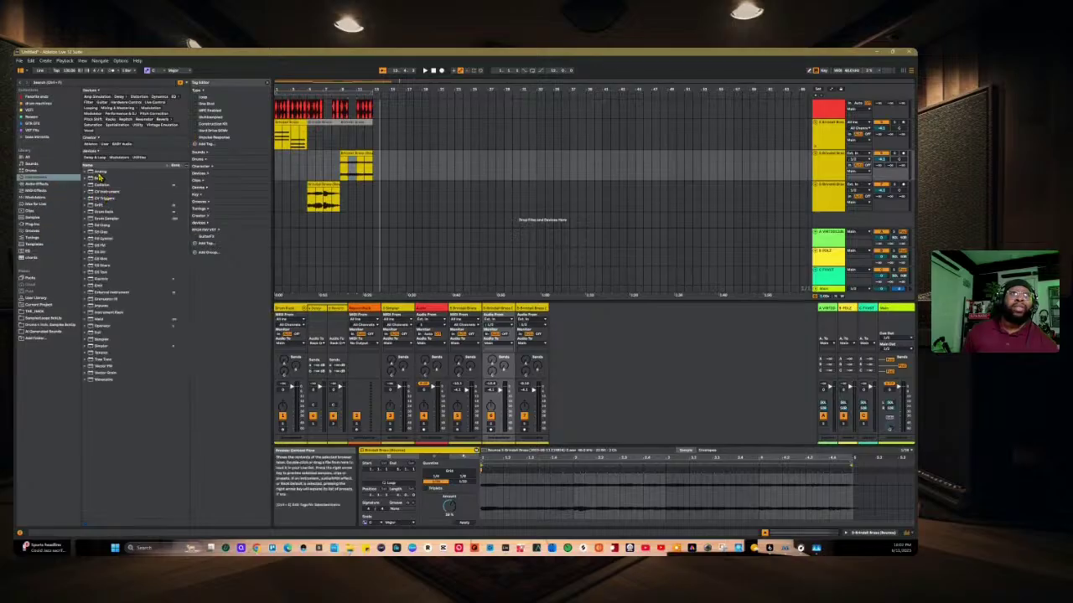
{"action": "left_click", "coordinate": [98, 174]}
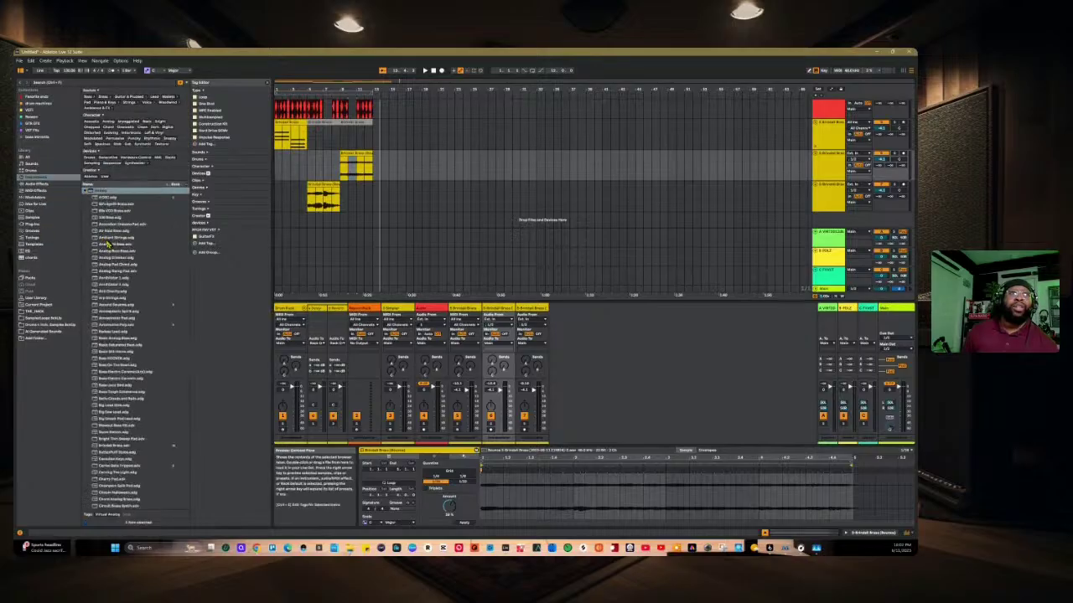
{"action": "scroll", "coordinate": [106, 242], "scroll_direction": "down", "scroll_amount": 5}
{"action": "left_click", "coordinate": [113, 349]}
{"action": "left_click_drag", "start_coordinate": [366, 391], "coordinate": [590, 379]}
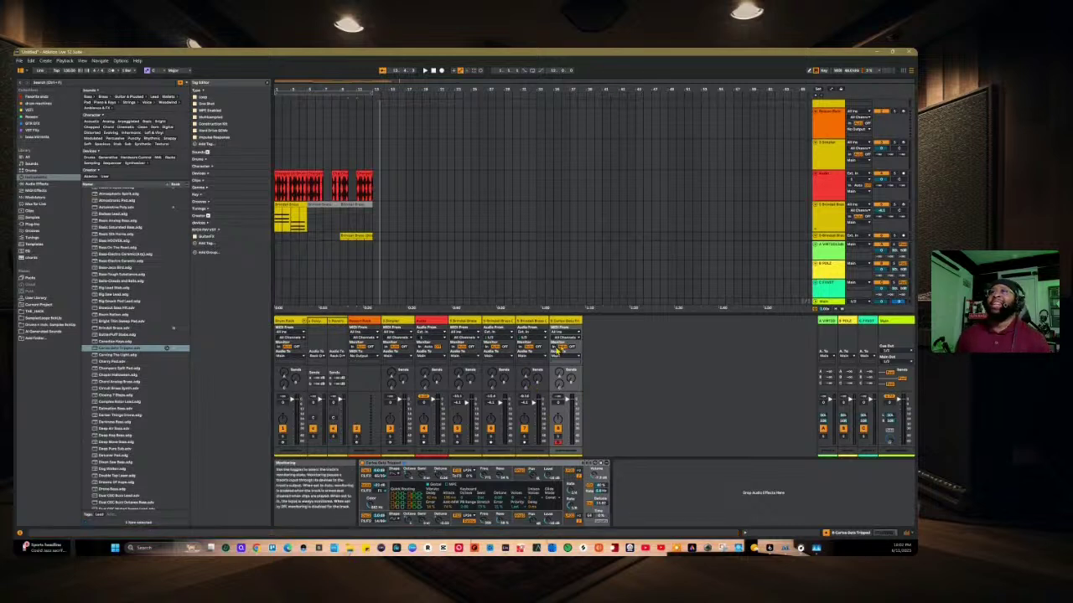
Step: Record a melody clip in the new synth track's first Session View slot and open its notes in a taller editor
{"action": "left_click", "coordinate": [568, 324]}
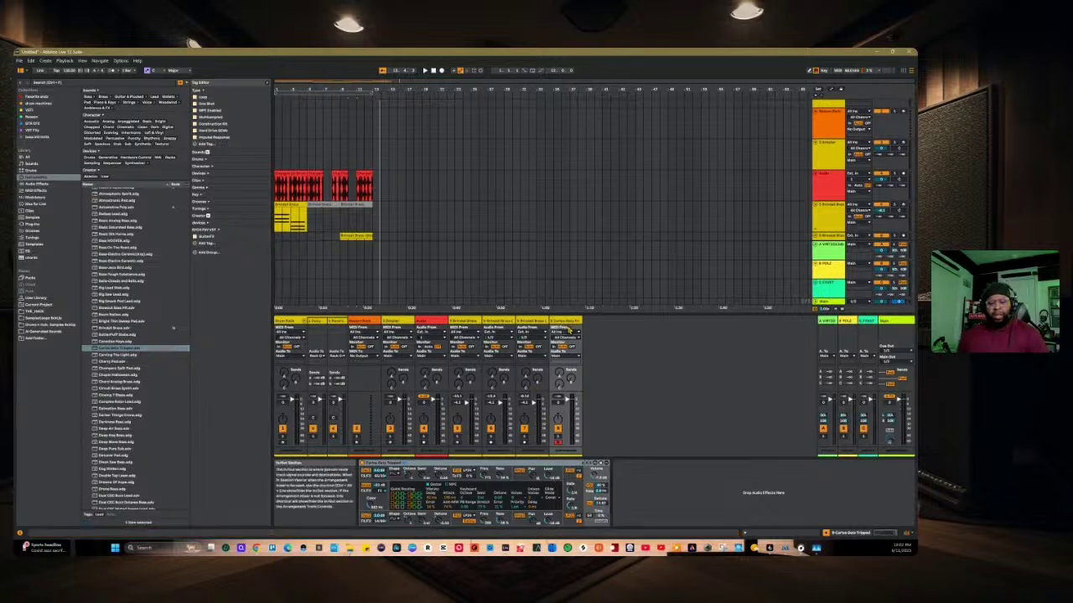
{"action": "key", "text": "Tab"}
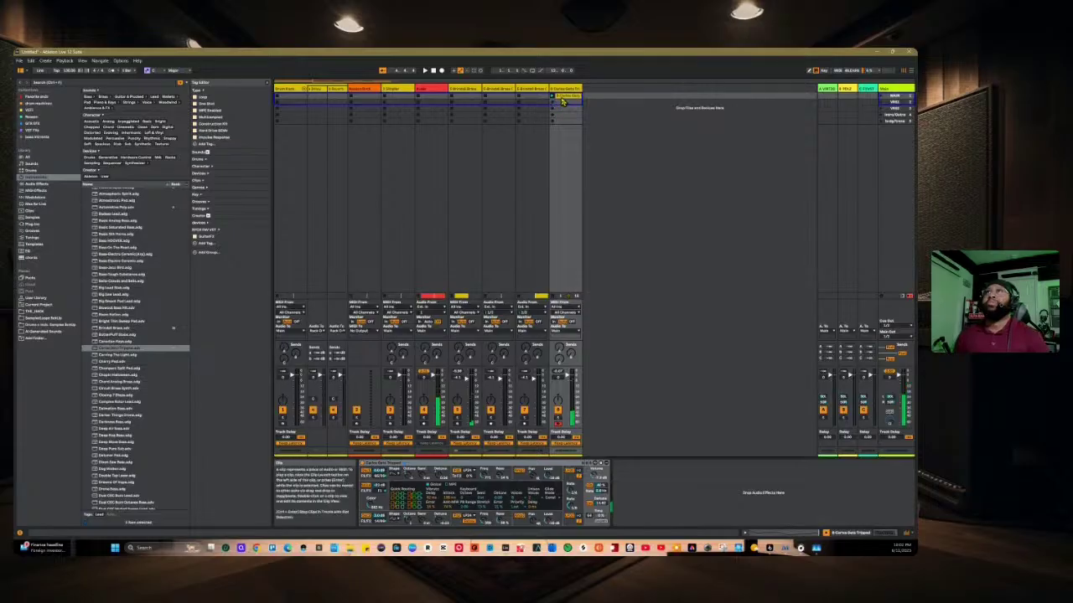
{"action": "double_click", "coordinate": [562, 99]}
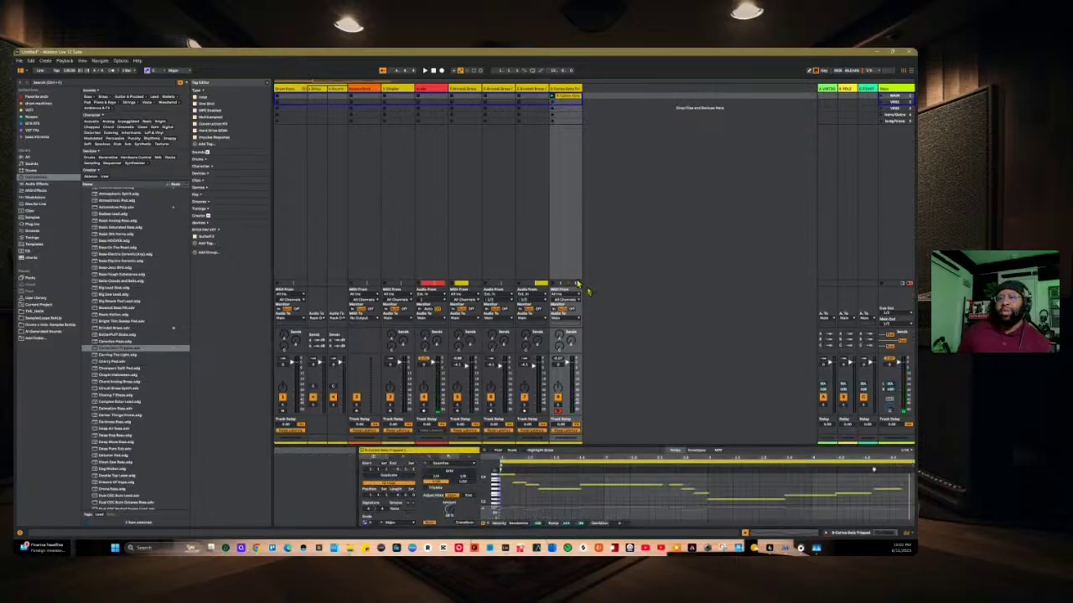
{"action": "mouse_move", "coordinate": [618, 445]}
{"action": "left_mouse_down"}
{"action": "mouse_move", "coordinate": [621, 417]}
{"action": "mouse_move", "coordinate": [622, 427]}
{"action": "left_mouse_up"}
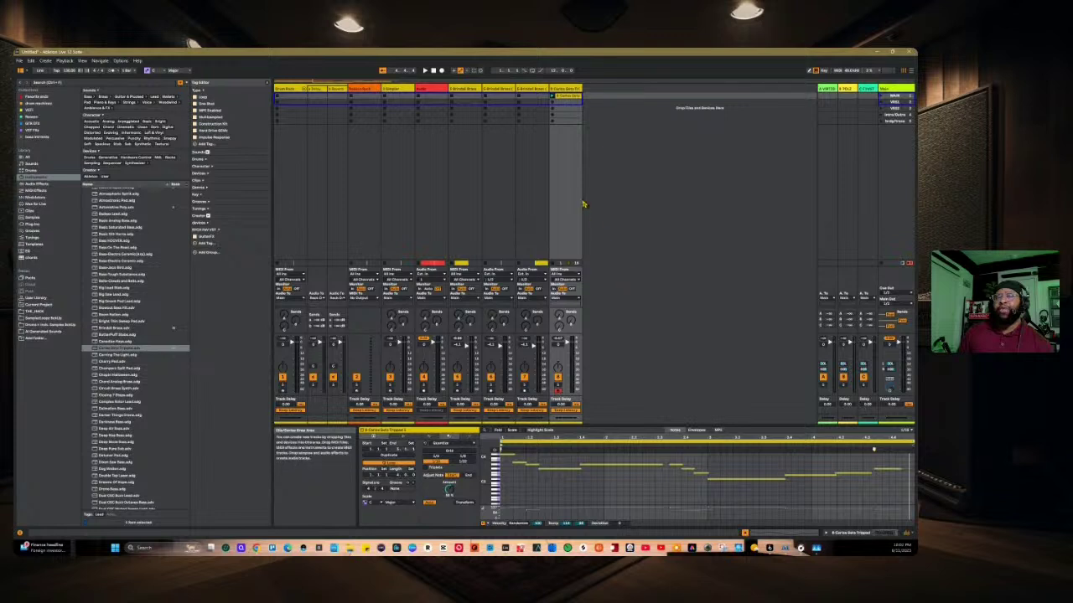
Step: Examine the bounce options in the new session clip's context menu and compare the Session and Arrangement Views
{"action": "right_click", "coordinate": [568, 99]}
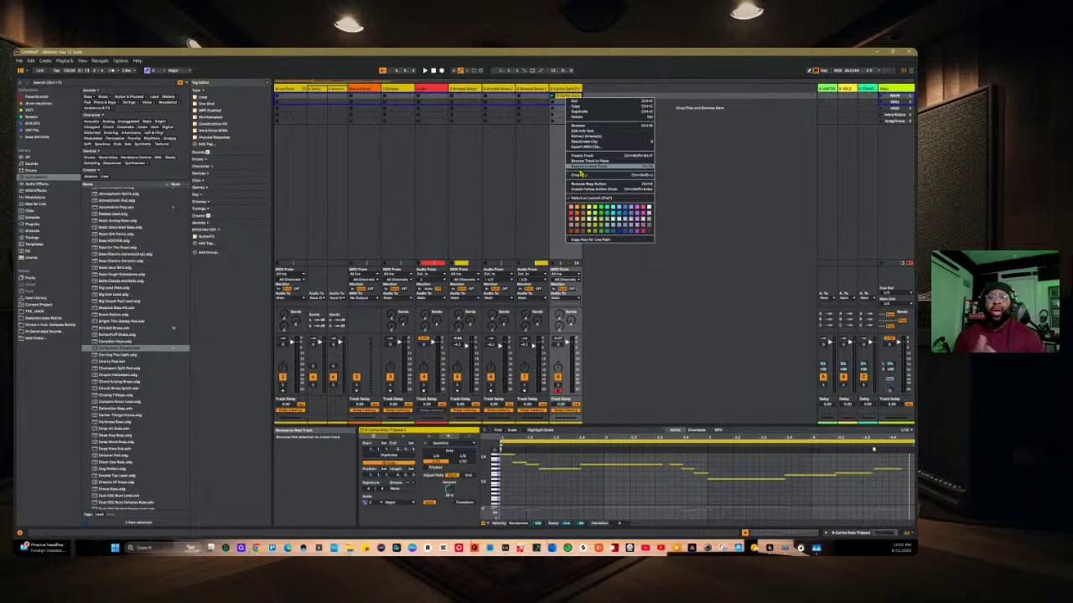
{"action": "left_click", "coordinate": [689, 265]}
{"action": "key", "text": "Tab"}
{"action": "key", "text": "Tab"}
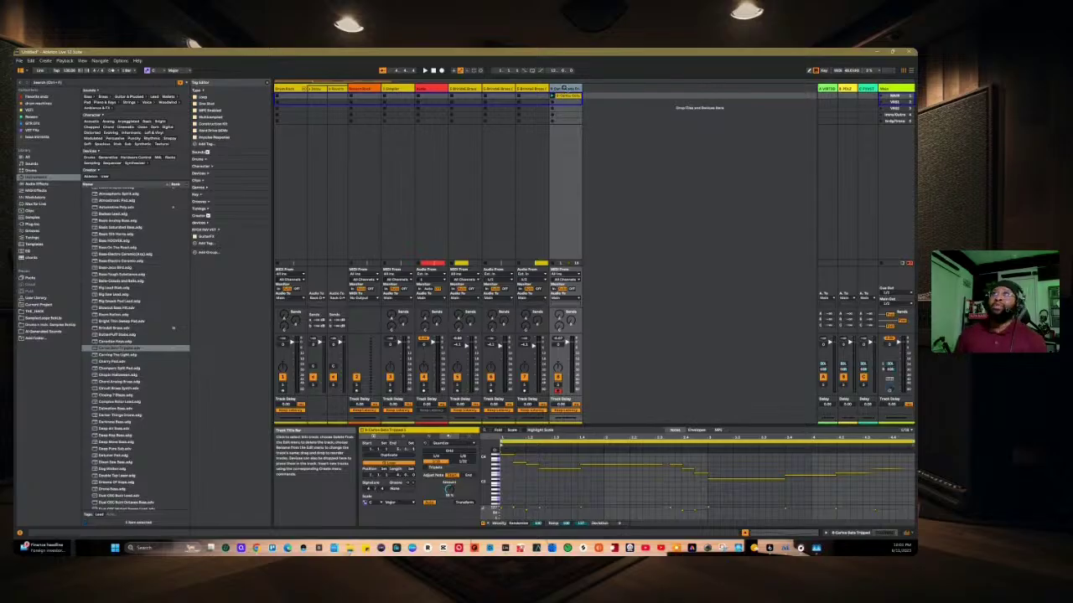
{"action": "key", "text": "Tab"}
{"action": "key", "text": "Tab"}
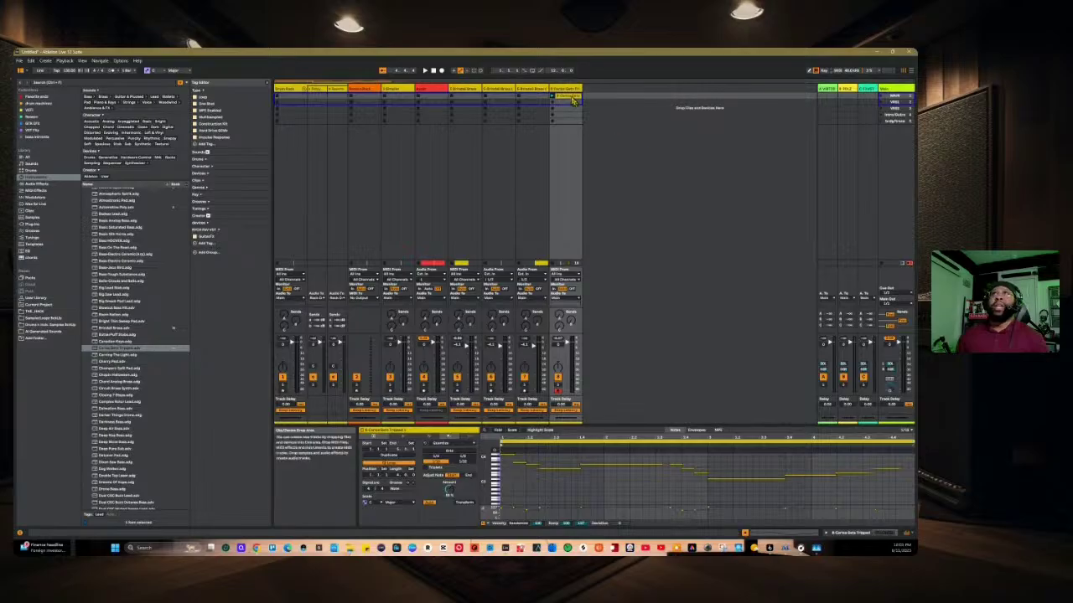
Step: Examine the bounce options in the context menus of the synth track and its session clip, and return to Arrangement View
{"action": "right_click", "coordinate": [572, 90]}
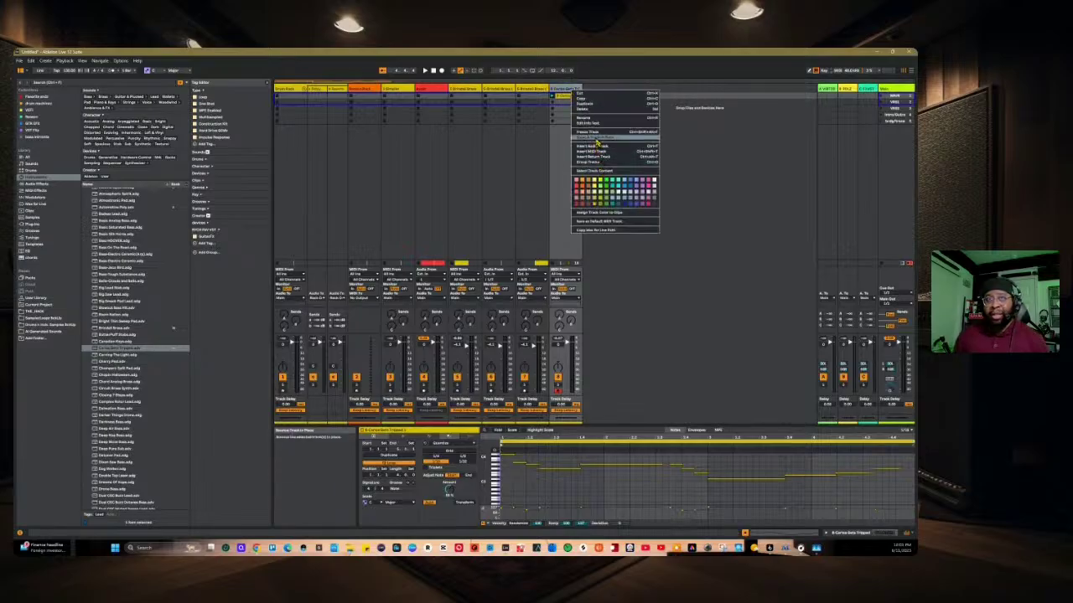
{"action": "left_click", "coordinate": [565, 93]}
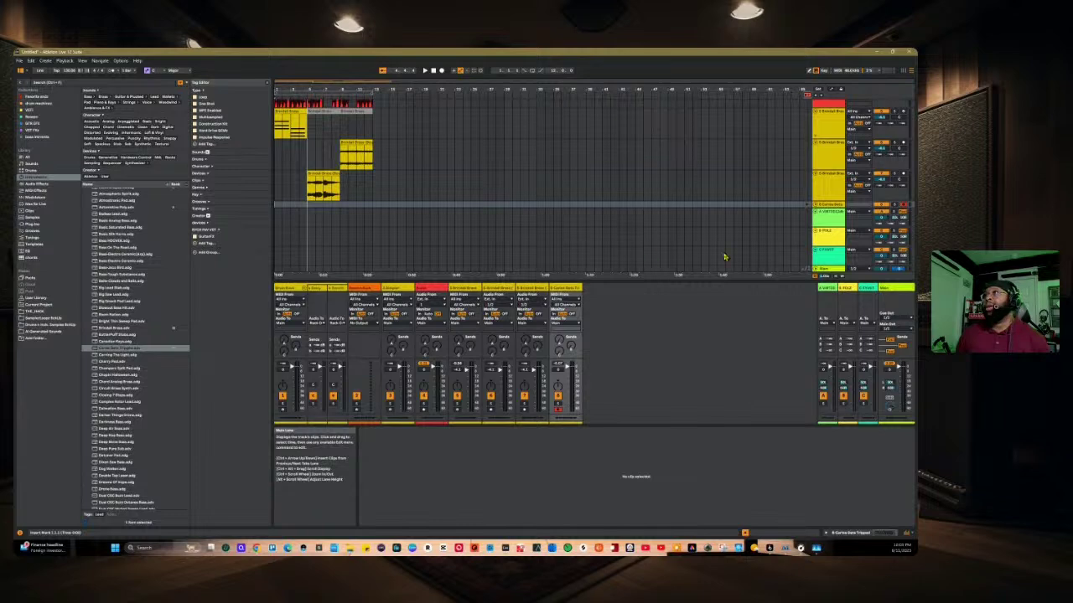
{"action": "key", "text": "Tab"}
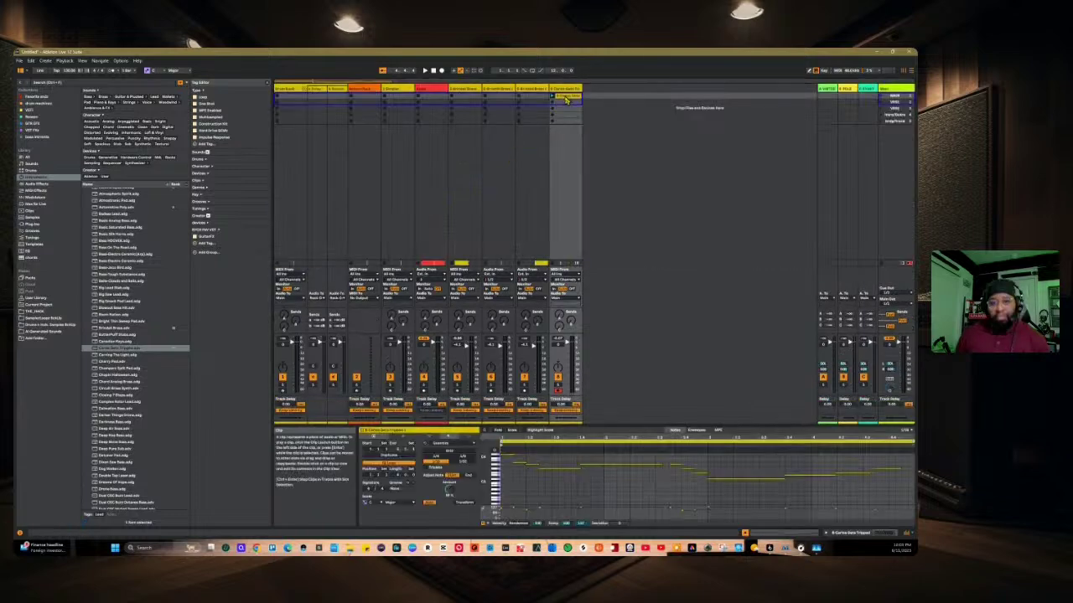
{"action": "right_click", "coordinate": [566, 99]}
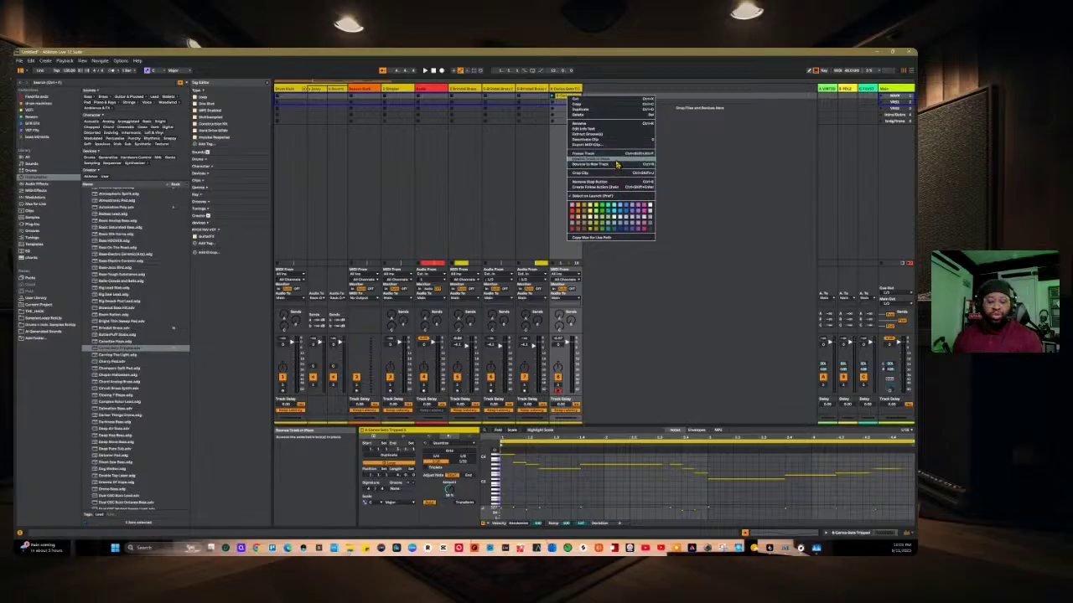
{"action": "left_click", "coordinate": [617, 164]}
{"action": "key", "text": "Tab"}
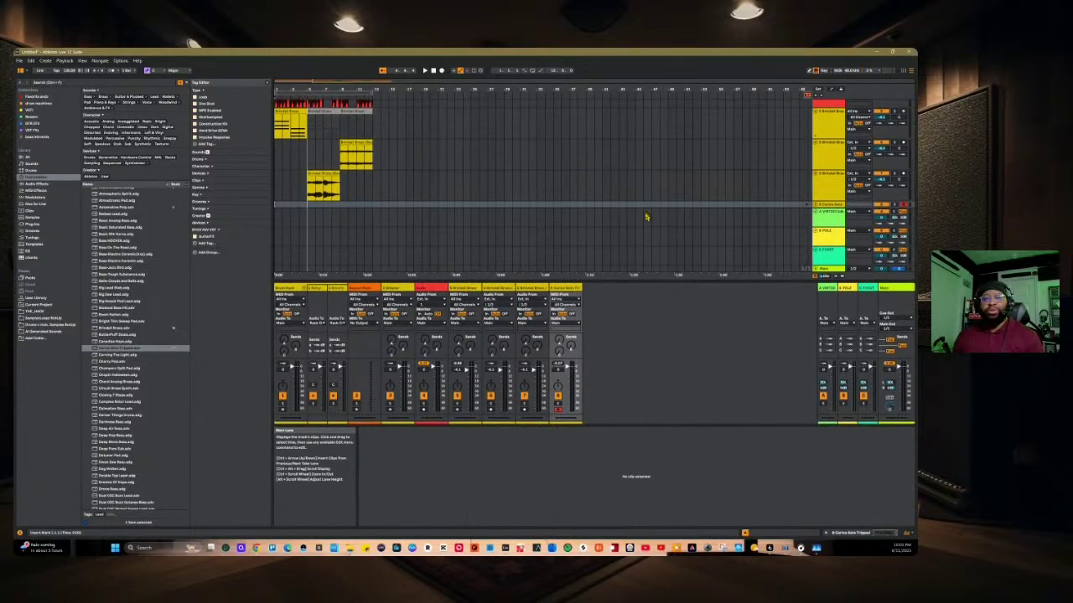
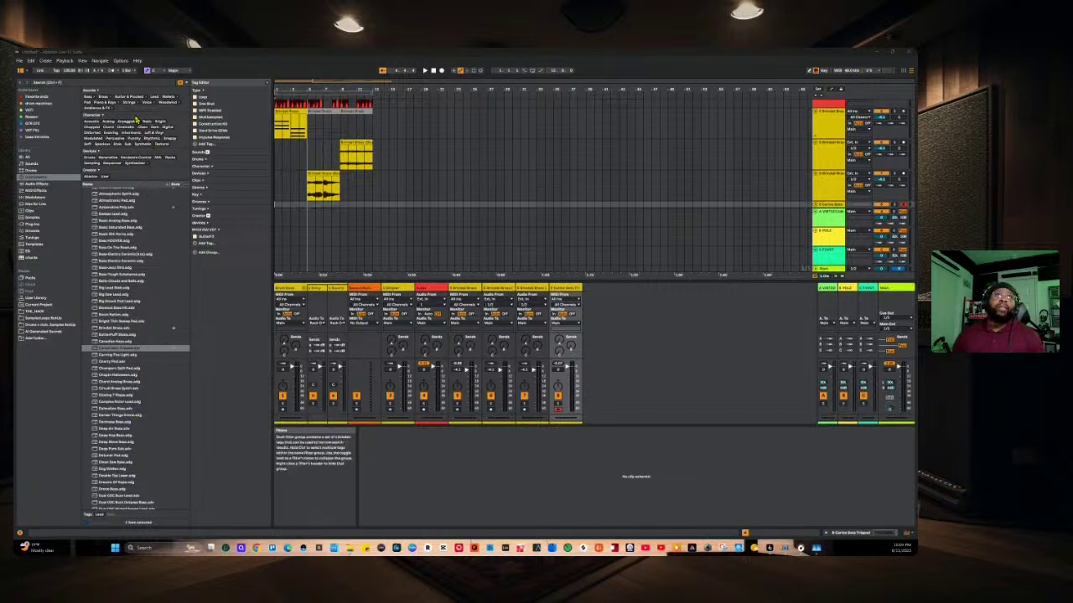
Step: Search the browser for "Compressor" and list the matches among the plug-ins
{"action": "left_click", "coordinate": [157, 84]}
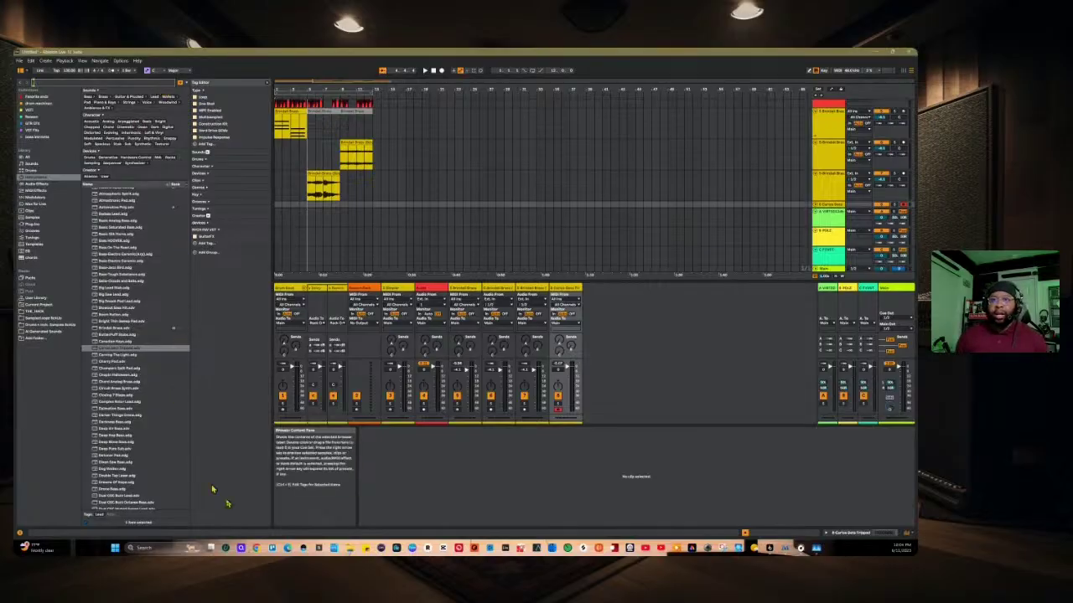
{"action": "left_click", "coordinate": [143, 548]}
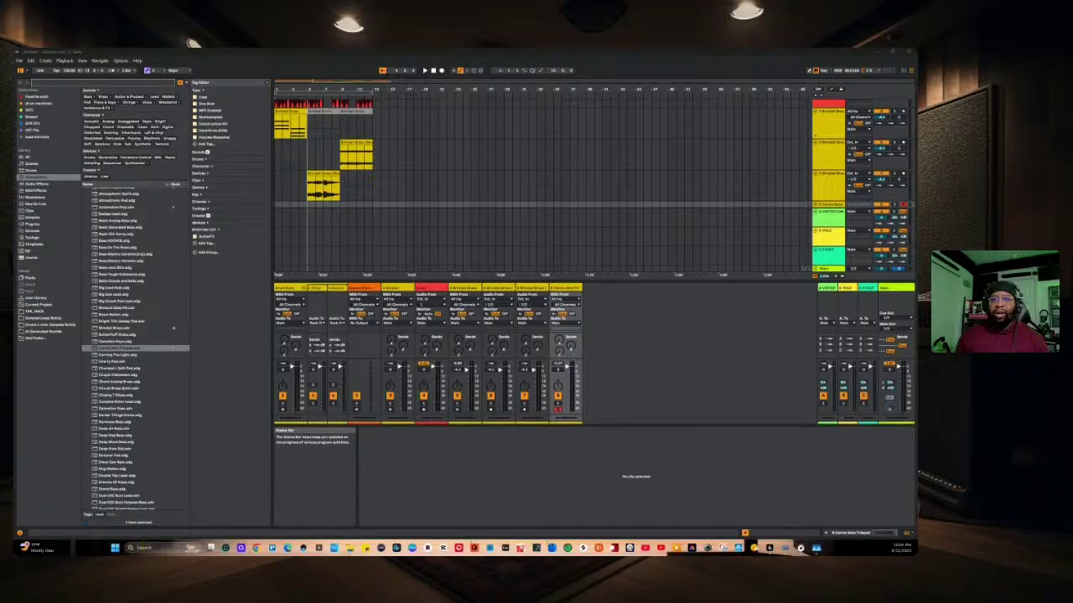
{"action": "left_click", "coordinate": [62, 85]}
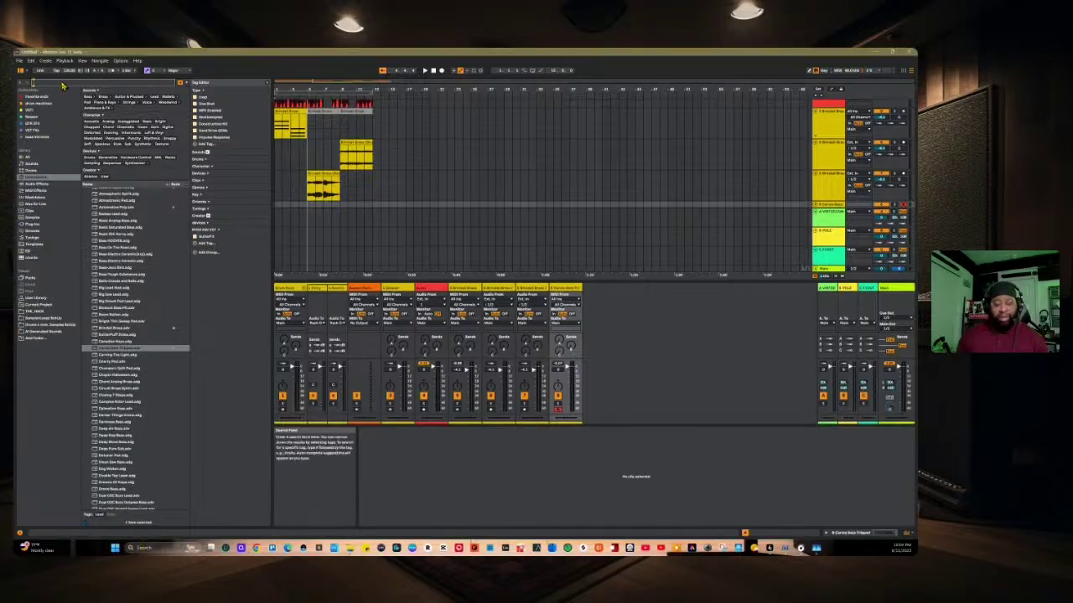
{"action": "type", "text": "brass"}
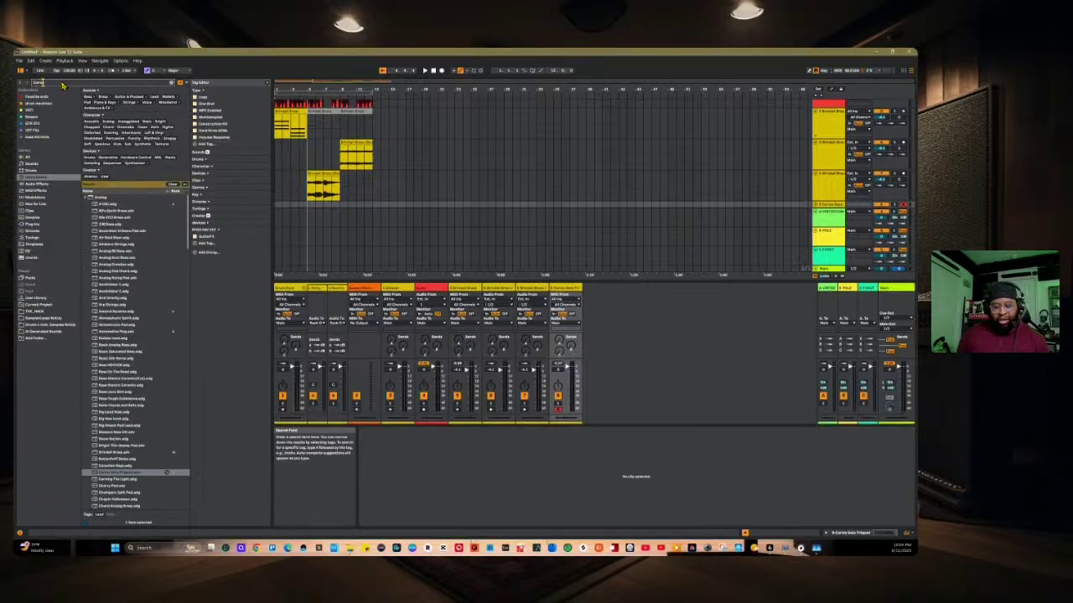
{"action": "key", "text": "ctrl+a"}
{"action": "type", "text": "compression"}
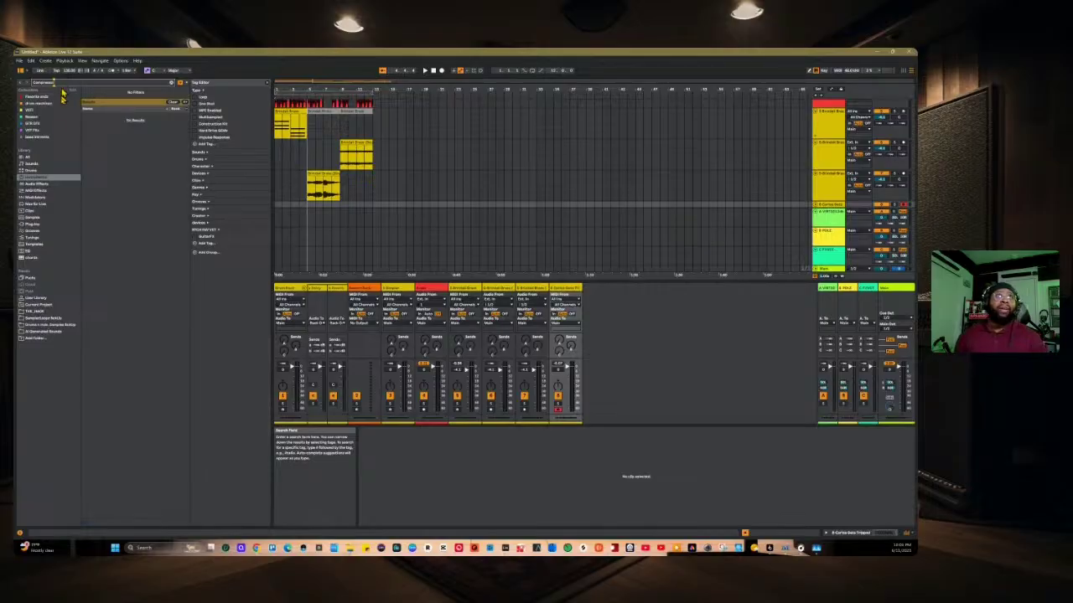
{"action": "left_click", "coordinate": [35, 227]}
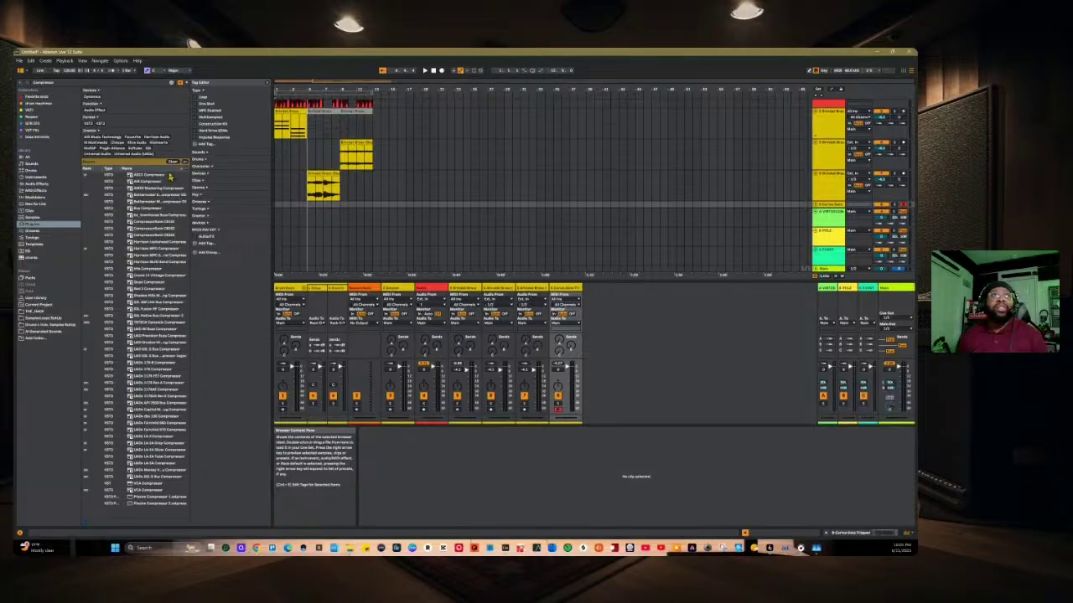
Step: Save the current compressor plug-in search as a custom library label and give it a custom icon
{"action": "left_click", "coordinate": [176, 163]}
{"action": "left_click", "coordinate": [37, 264]}
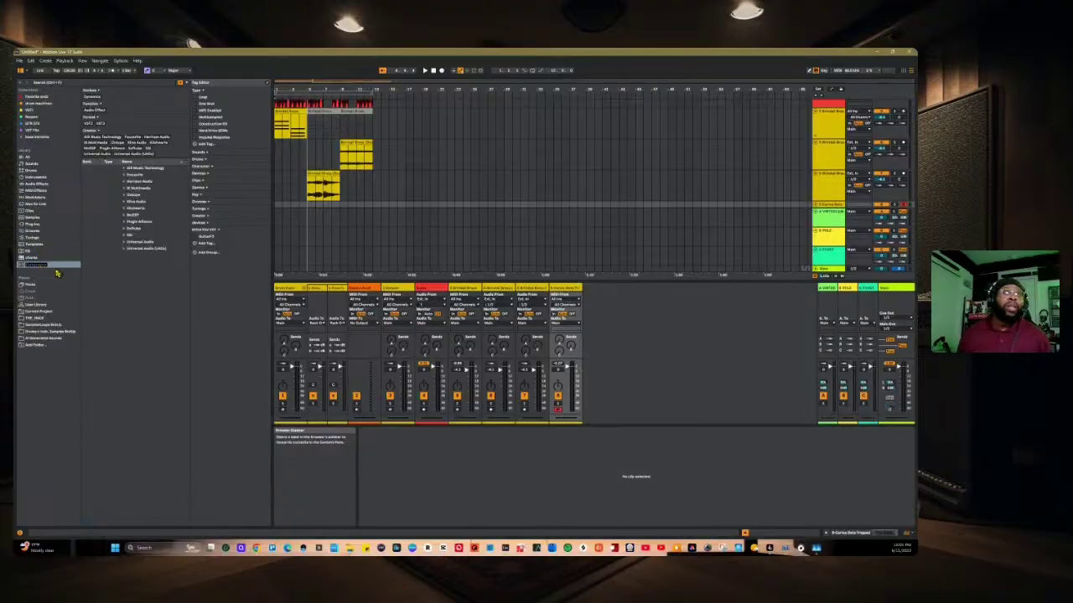
{"action": "right_click", "coordinate": [25, 267]}
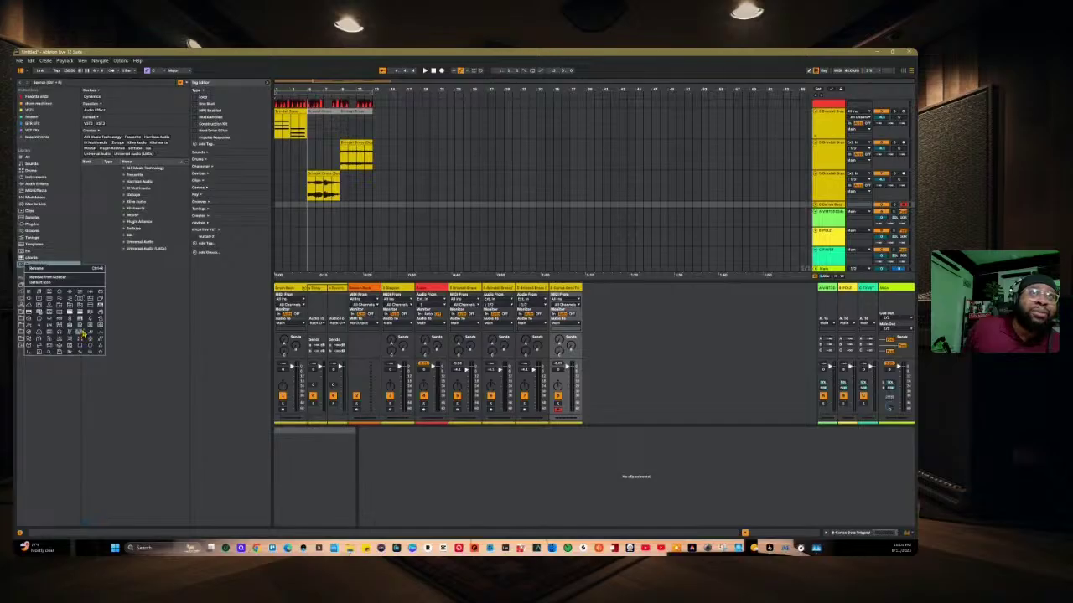
{"action": "left_click", "coordinate": [82, 331]}
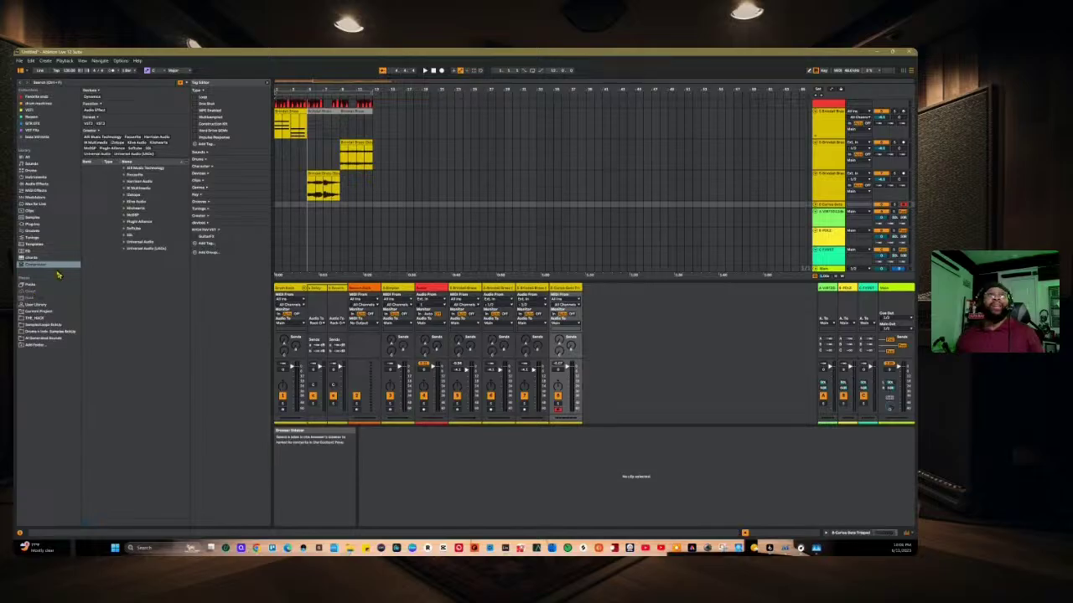
Step: Check the contents of the saved EQ and chords labels and return to the compressor label
{"action": "left_click", "coordinate": [35, 251]}
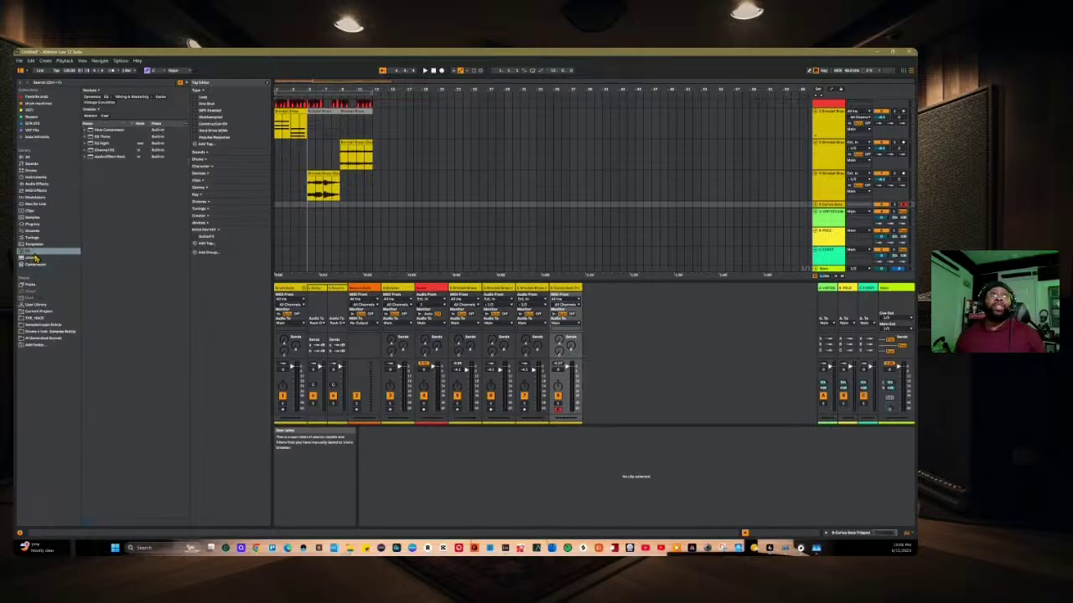
{"action": "left_click", "coordinate": [30, 259]}
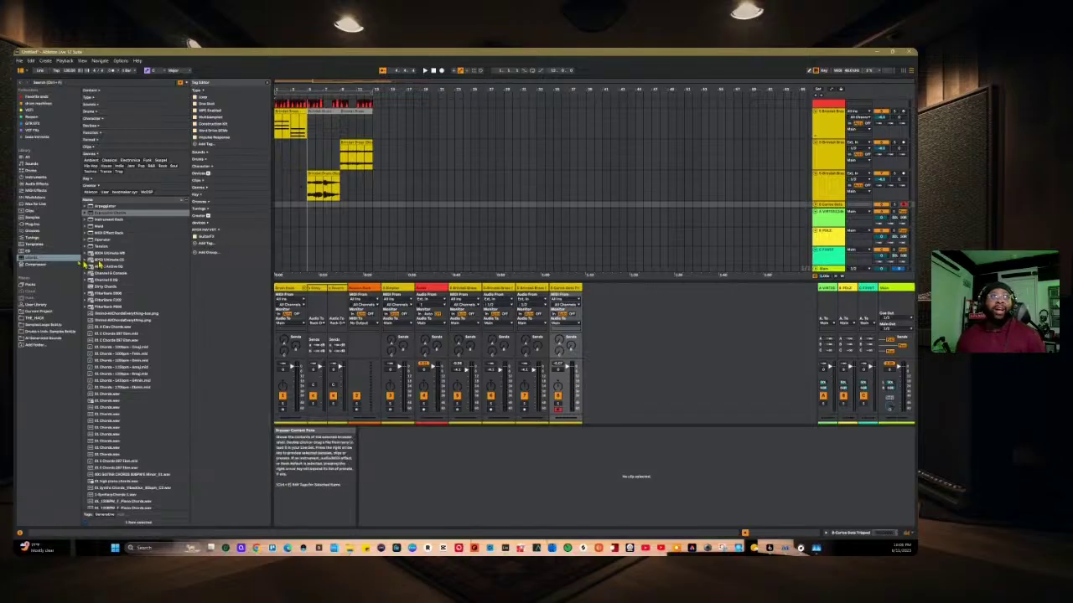
{"action": "left_click", "coordinate": [76, 85]}
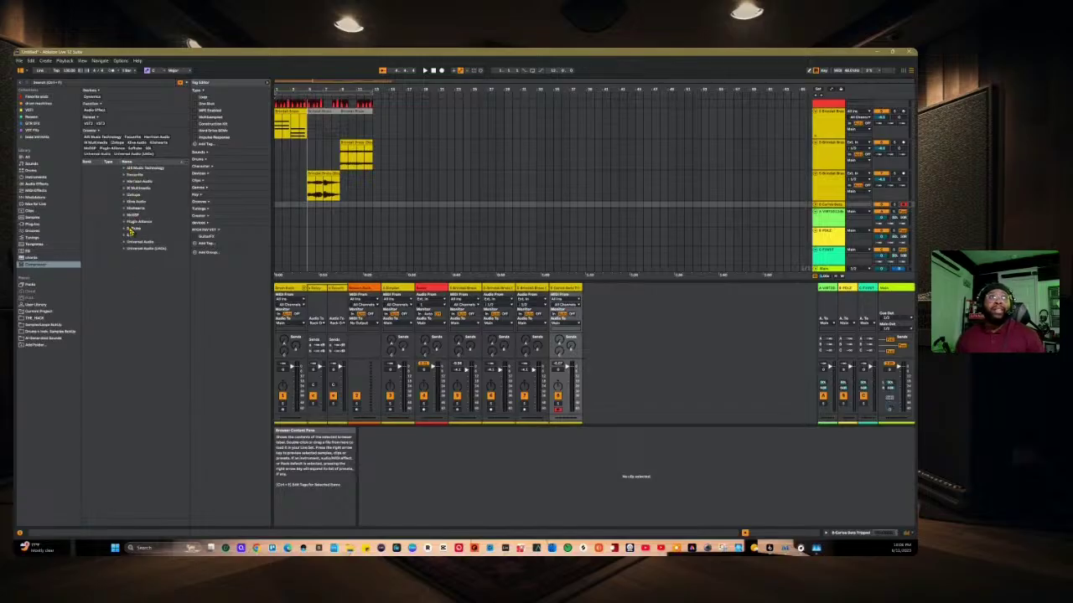
Step: Load McDSP's CompressorBank CB101 onto the bounced brass audio track and close its plug-in window
{"action": "left_click", "coordinate": [124, 215]}
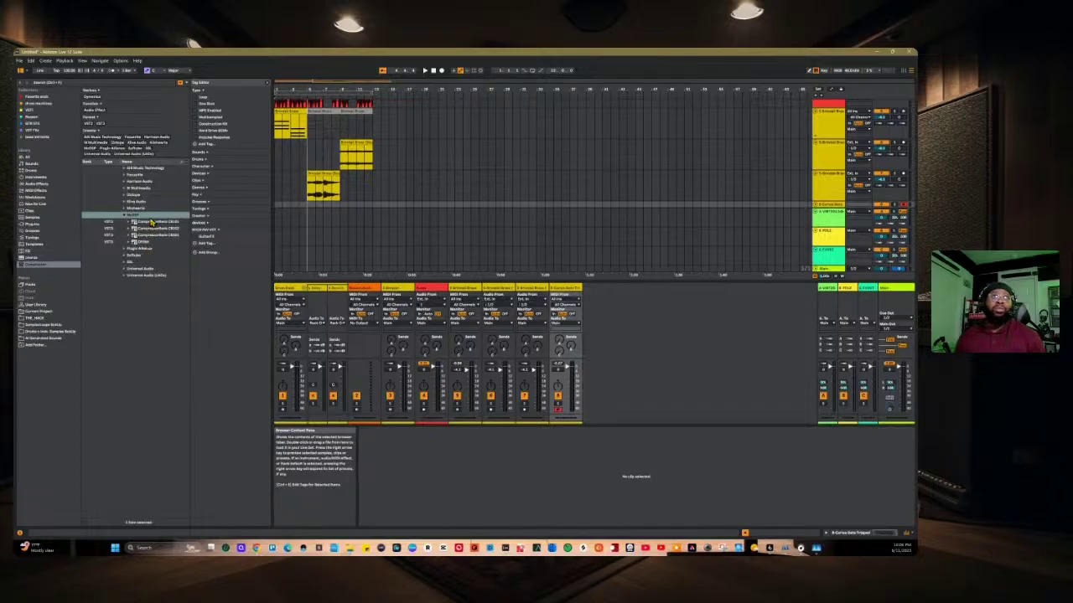
{"action": "left_click", "coordinate": [151, 221]}
{"action": "key", "text": "Return"}
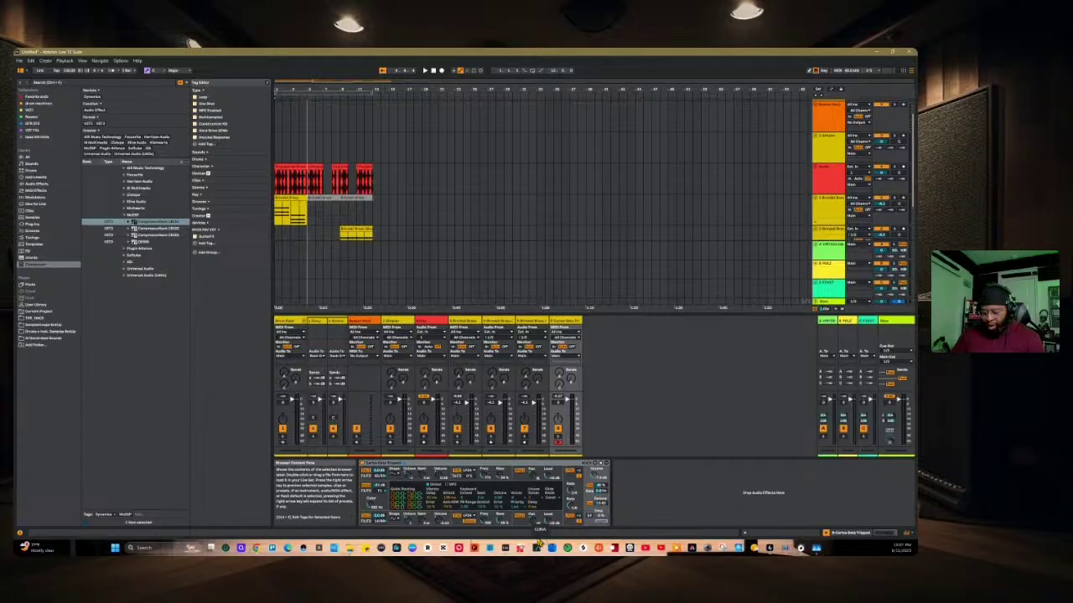
{"action": "key", "text": "Return"}
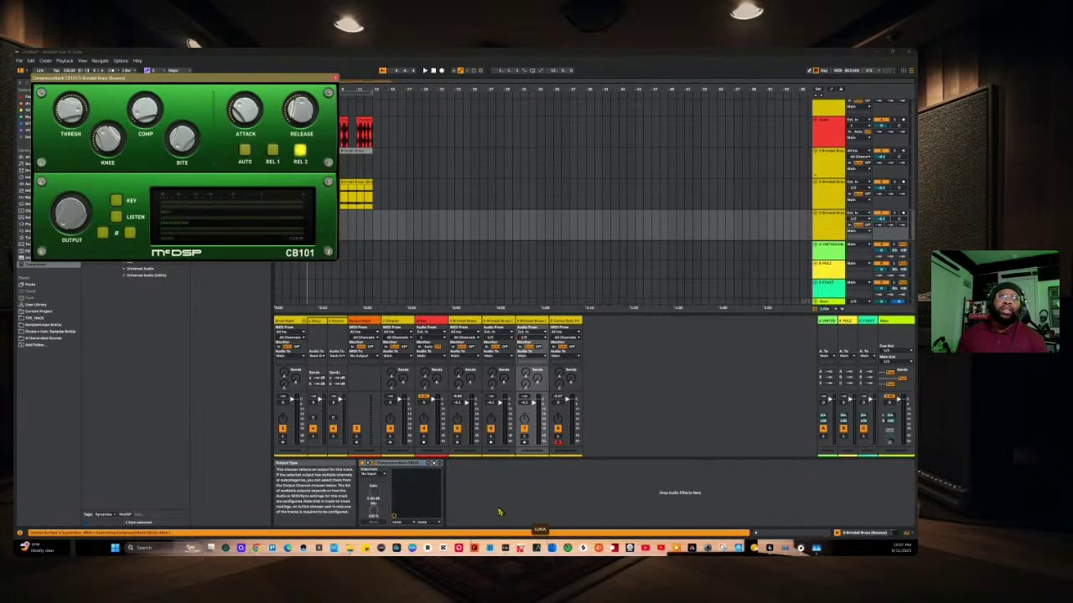
{"action": "left_click_drag", "start_coordinate": [262, 78], "coordinate": [688, 314]}
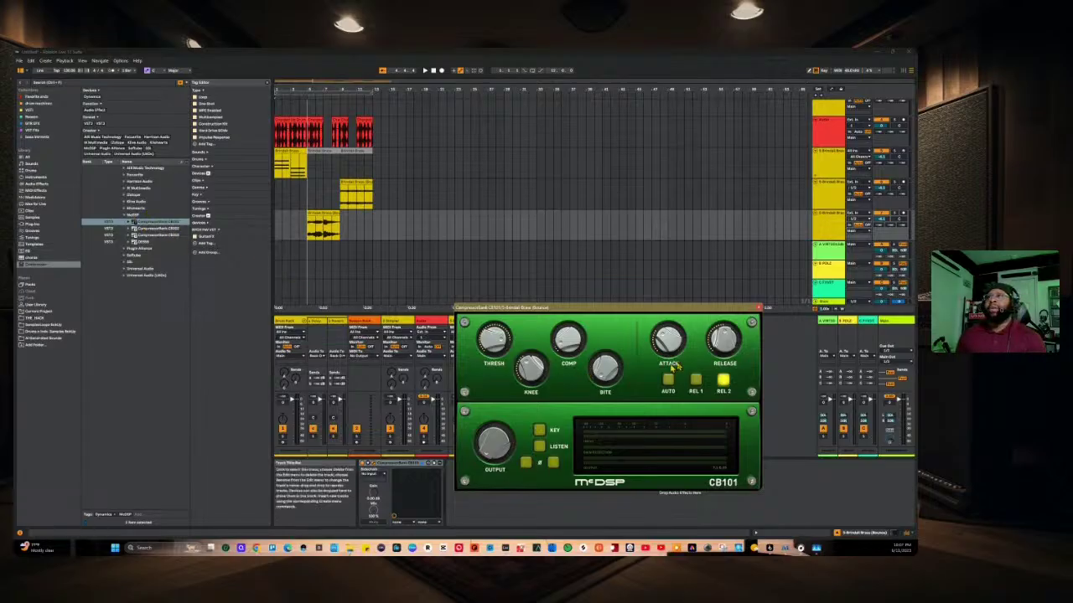
{"action": "left_click", "coordinate": [759, 309]}
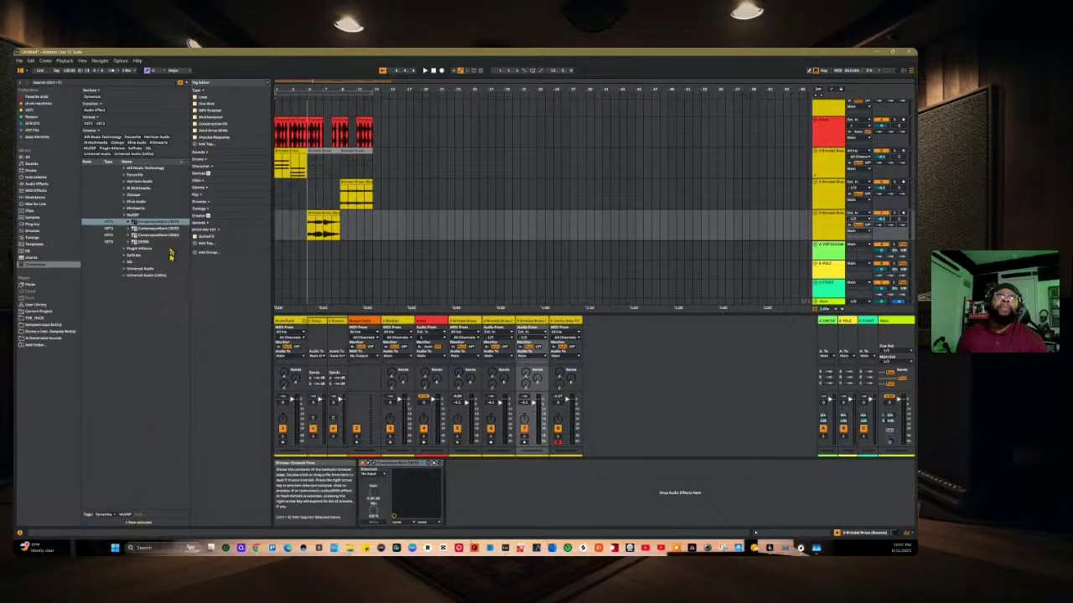
Step: Close the Tag Editor and try entering a new quick tag for the CB101 plug-in, clearing the text again
{"action": "left_click", "coordinate": [266, 85]}
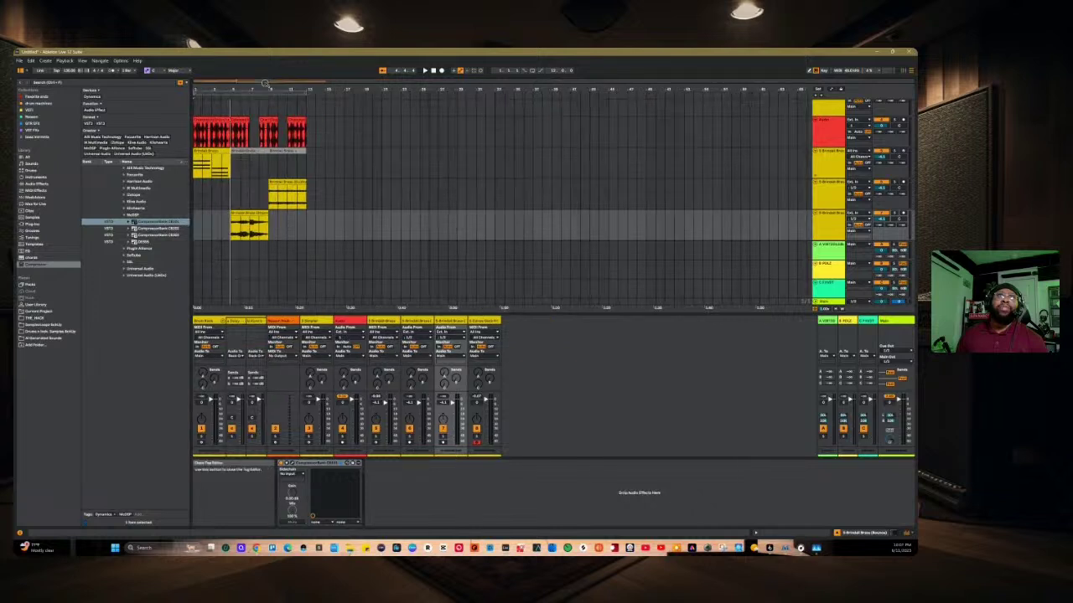
{"action": "left_click", "coordinate": [143, 516]}
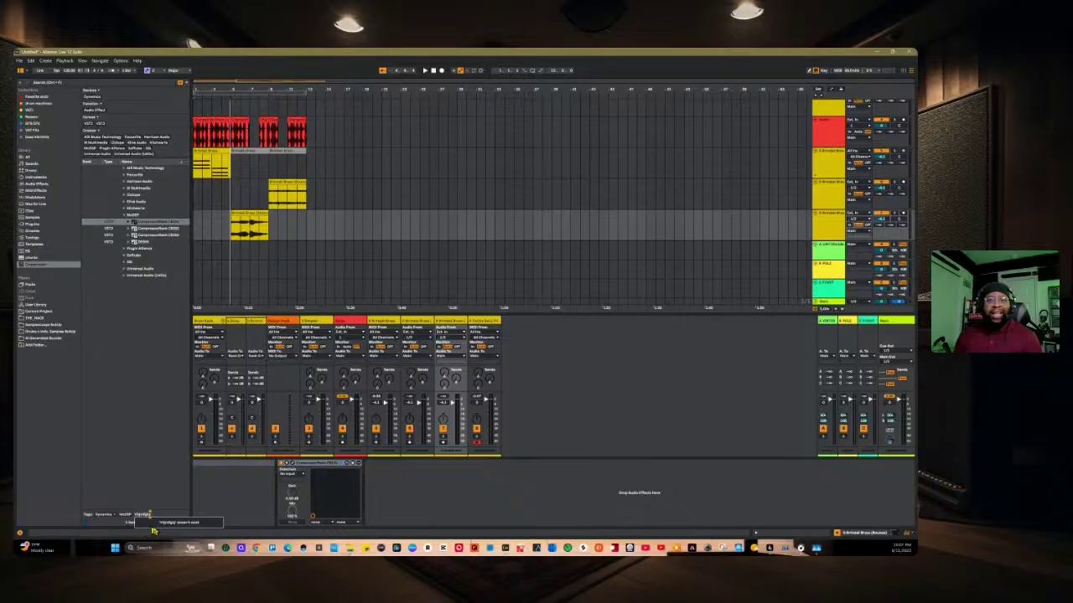
{"action": "key", "text": "BackSpace"}
{"action": "key", "text": "BackSpace"}
{"action": "key", "text": "BackSpace"}
{"action": "key", "text": "BackSpace"}
{"action": "key", "text": "BackSpace"}
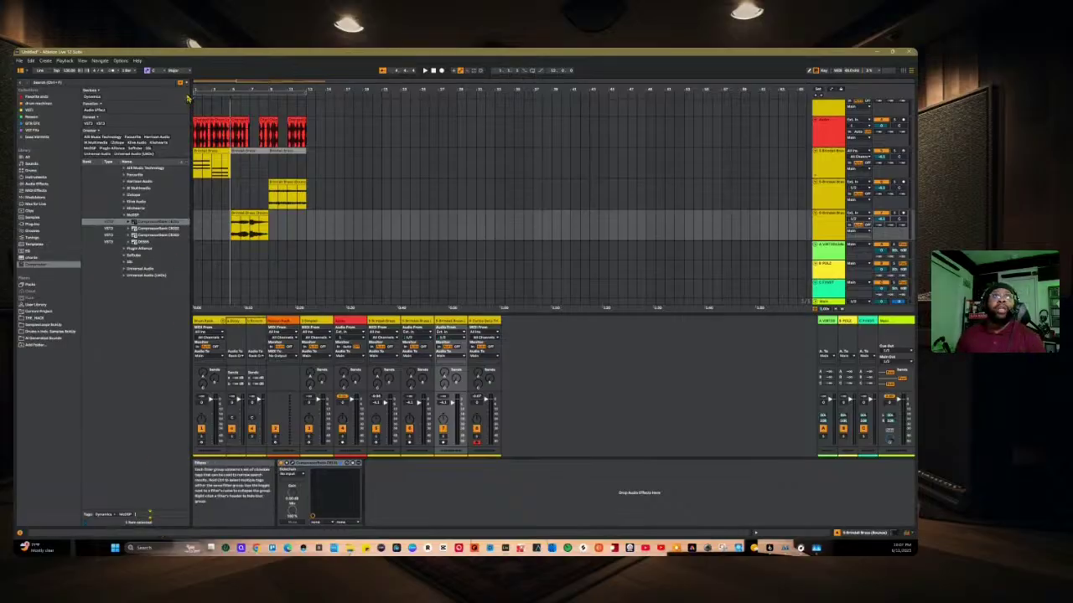
Step: Look through the browser's column and filter view options, and briefly open and close the Tag Editor
{"action": "right_click", "coordinate": [186, 163]}
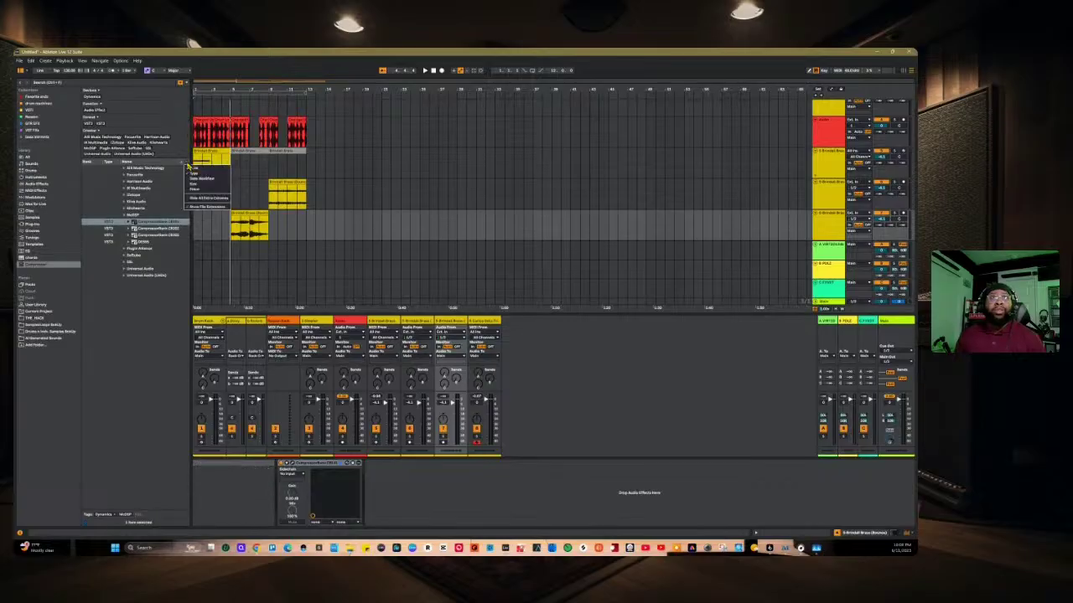
{"action": "left_click", "coordinate": [189, 87]}
{"action": "right_click", "coordinate": [188, 87]}
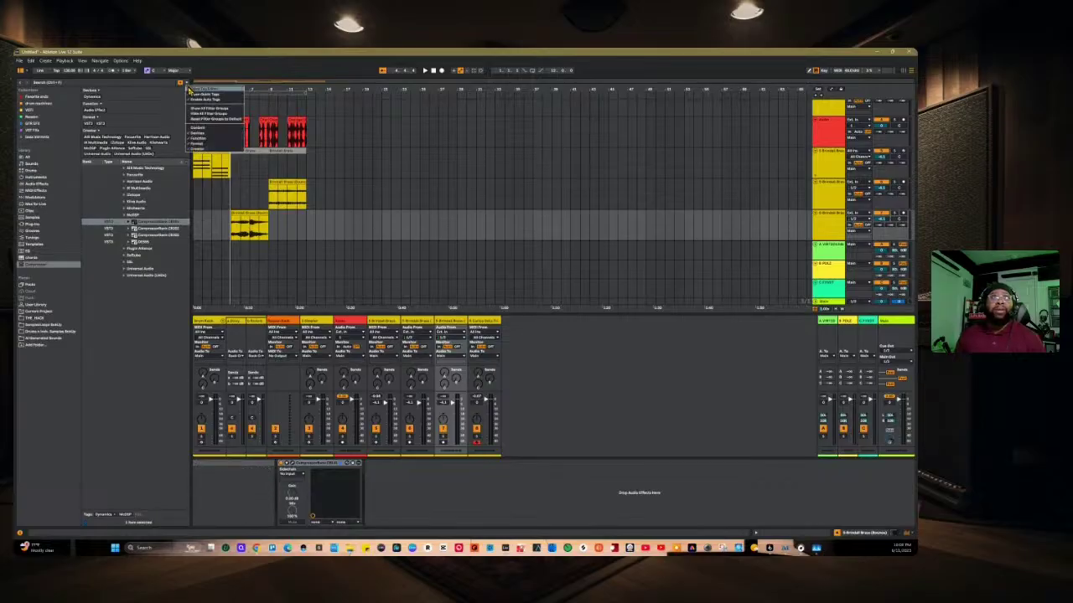
{"action": "left_click", "coordinate": [185, 86]}
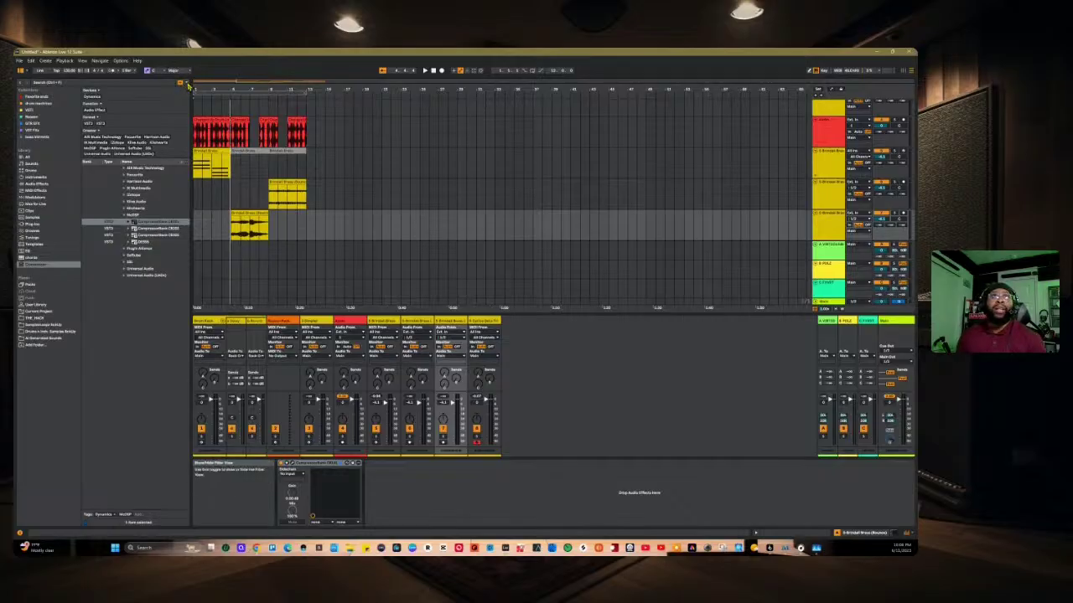
{"action": "left_click", "coordinate": [186, 84]}
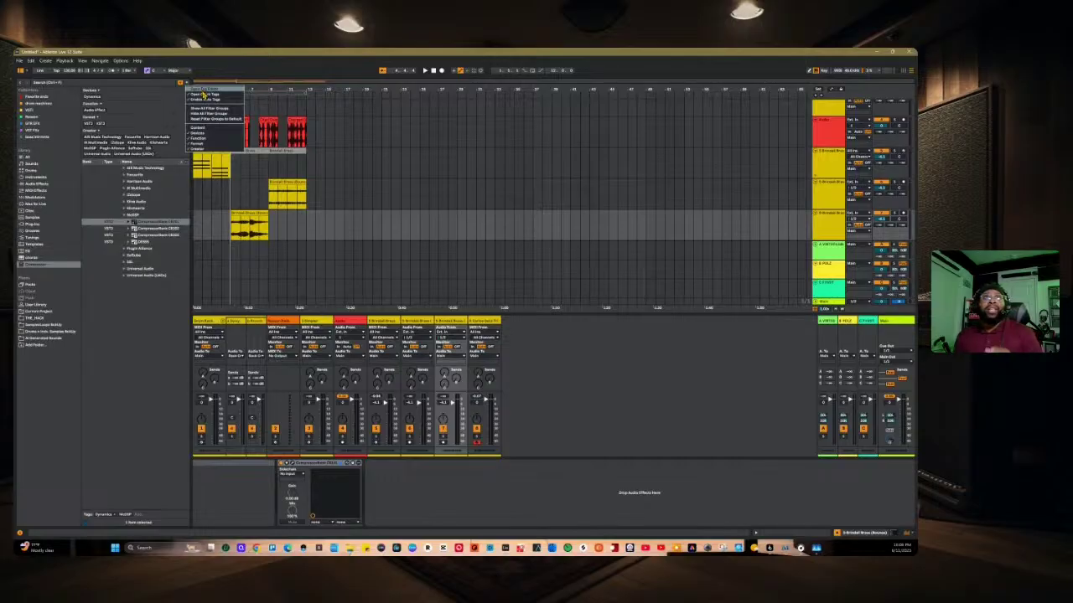
{"action": "left_click", "coordinate": [204, 95]}
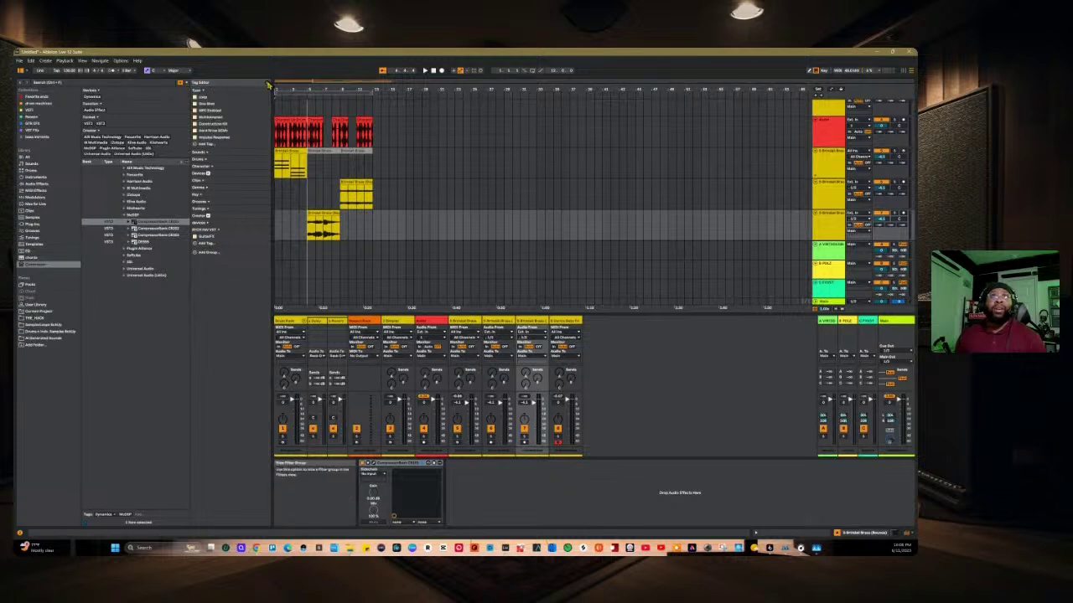
{"action": "left_click_drag", "start_coordinate": [268, 84], "coordinate": [194, 89]}
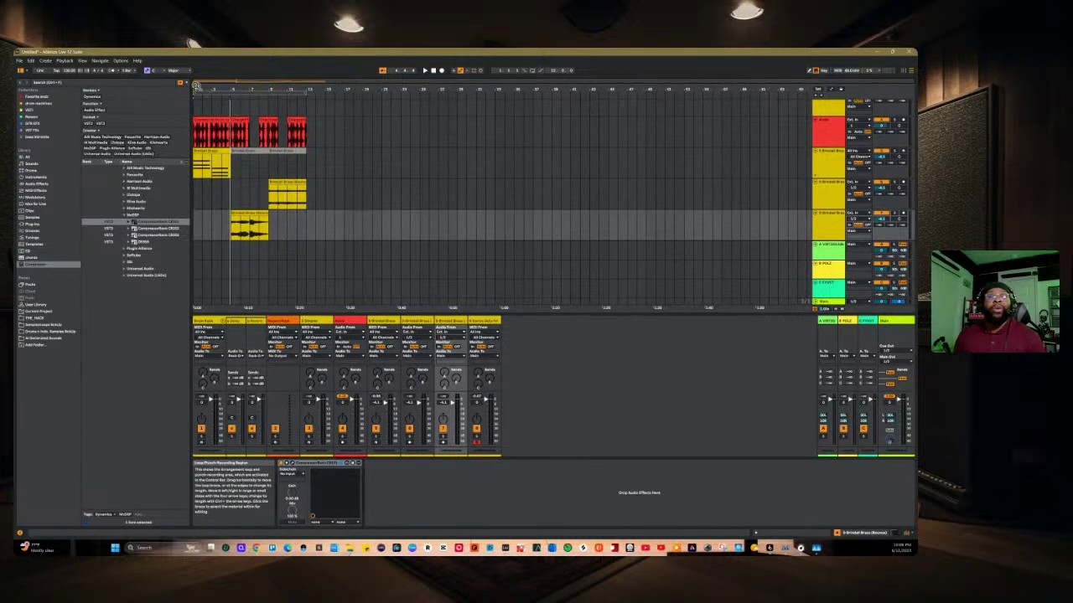
Step: Hide the browser's Quick Tags and open the Tag Editor for the CB101 plug-in
{"action": "left_click", "coordinate": [186, 83]}
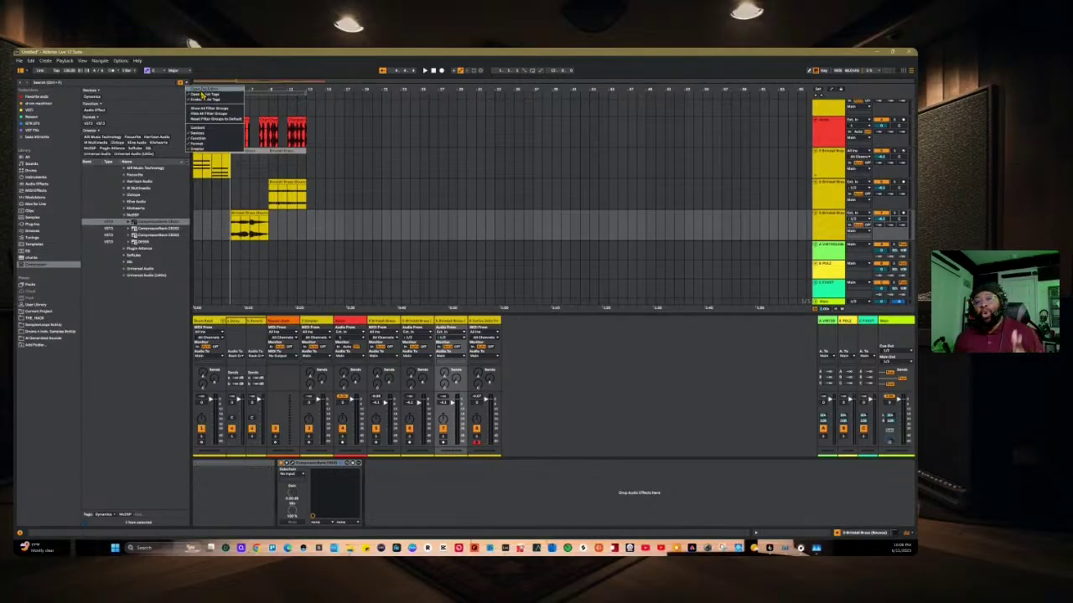
{"action": "left_click", "coordinate": [228, 201]}
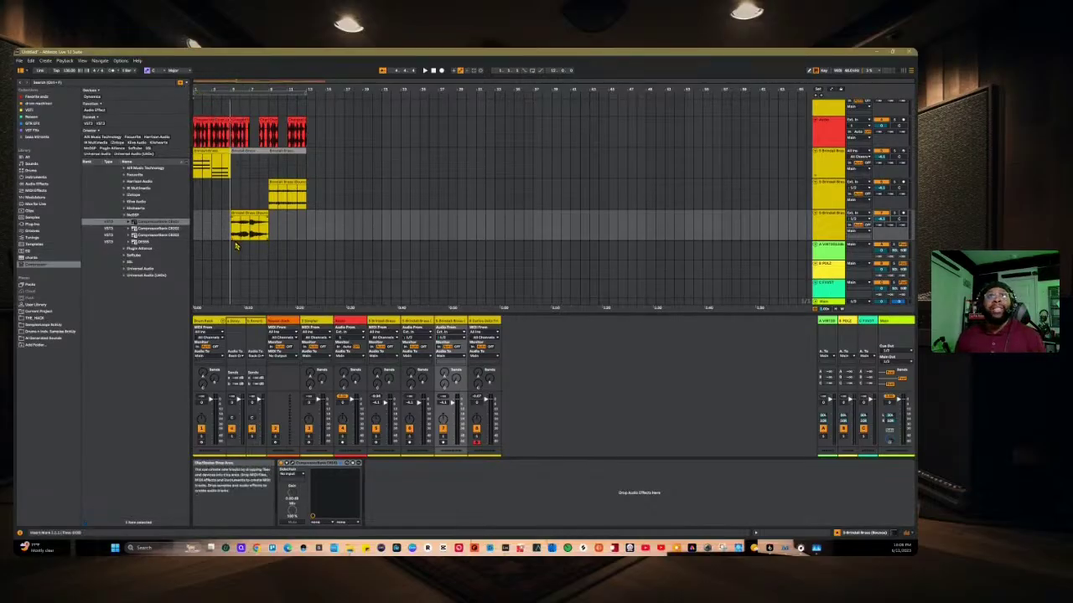
{"action": "left_click", "coordinate": [186, 83]}
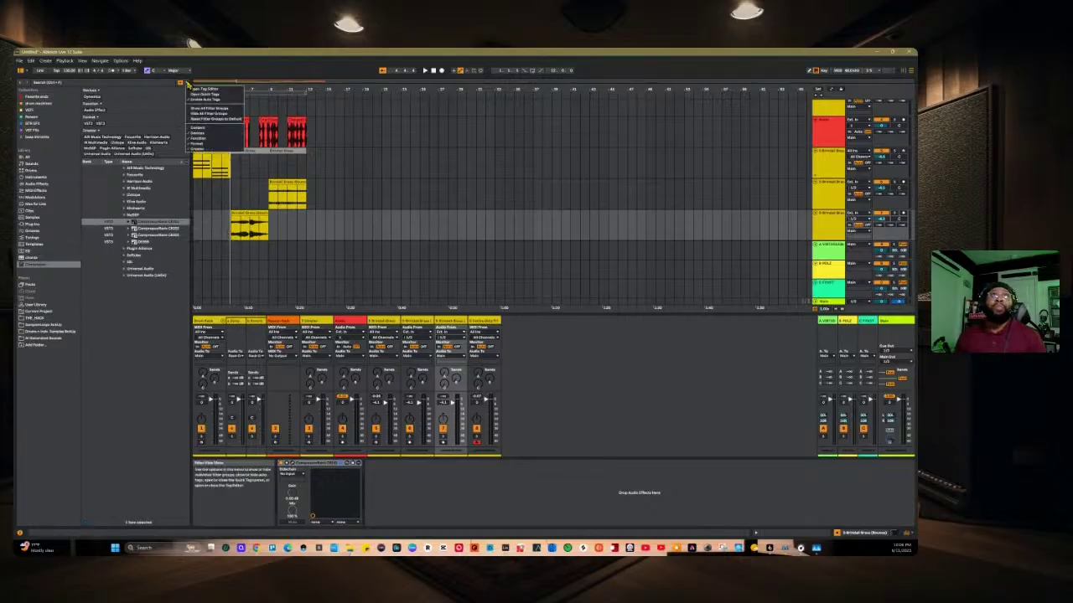
{"action": "left_click", "coordinate": [202, 88]}
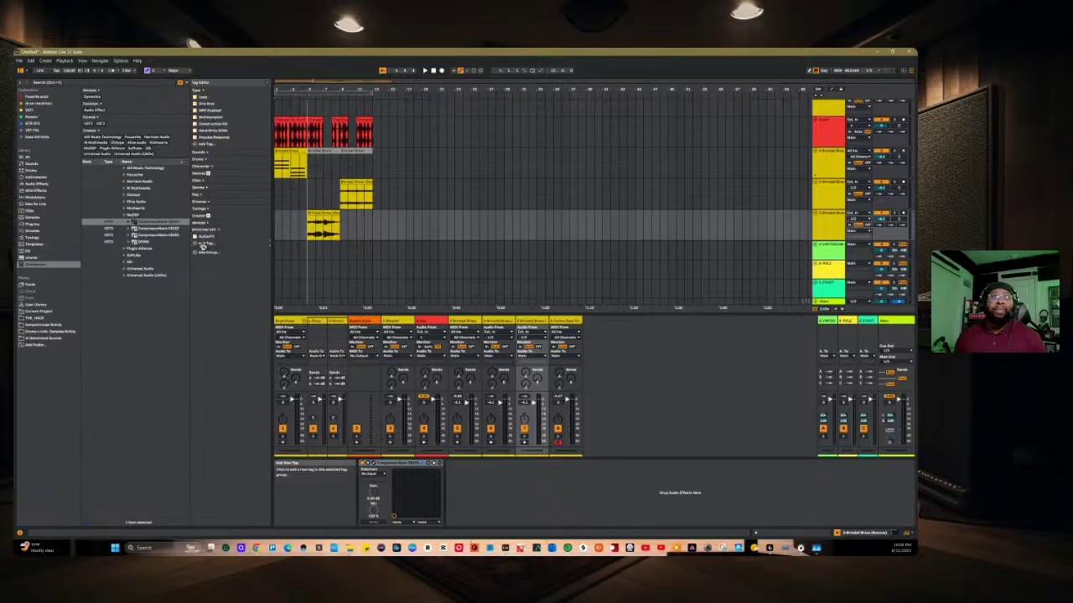
Step: Add a new tag named Comp to the custom VST tag group
{"action": "left_click", "coordinate": [202, 244]}
{"action": "type", "text": "Guitar"}
{"action": "key", "text": "Return"}
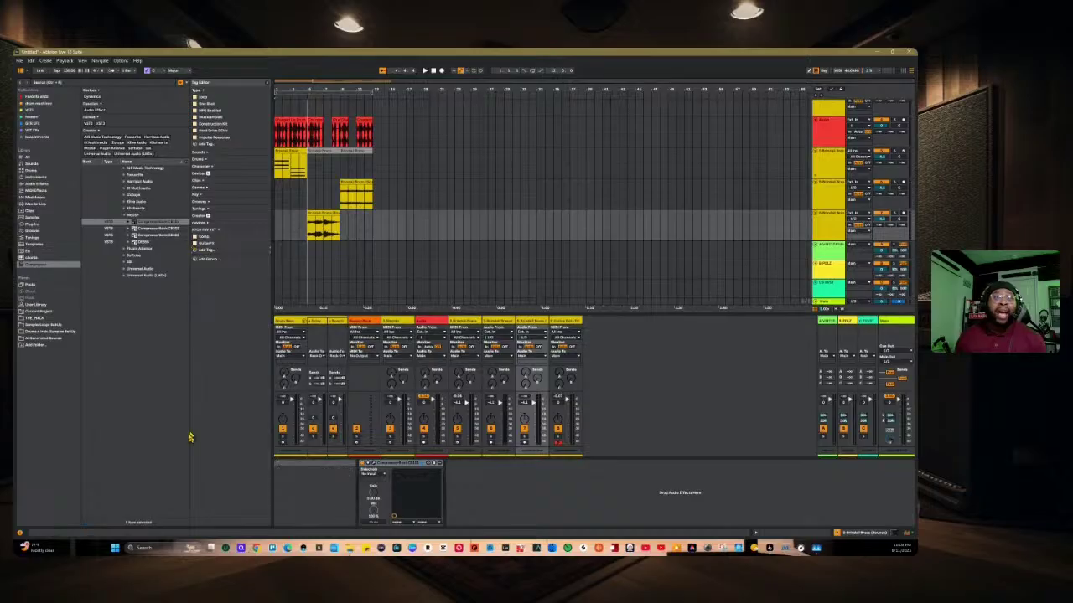
Step: Assign the Comp tag to CompressorBank CB101, close the Tag Editor and select the plug-in under McDSP
{"action": "left_click", "coordinate": [162, 228]}
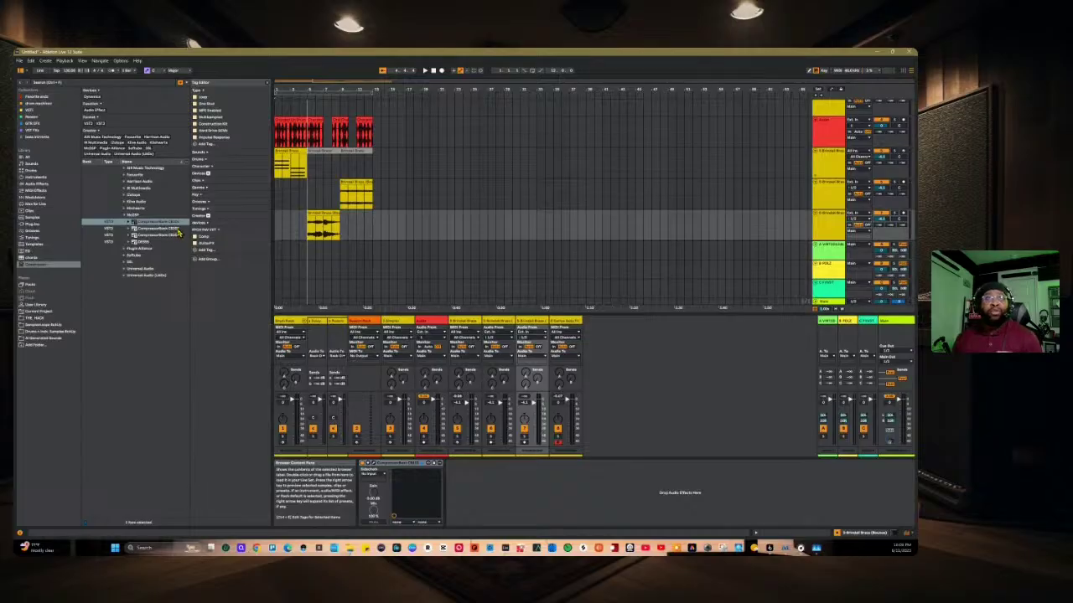
{"action": "left_click", "coordinate": [195, 239]}
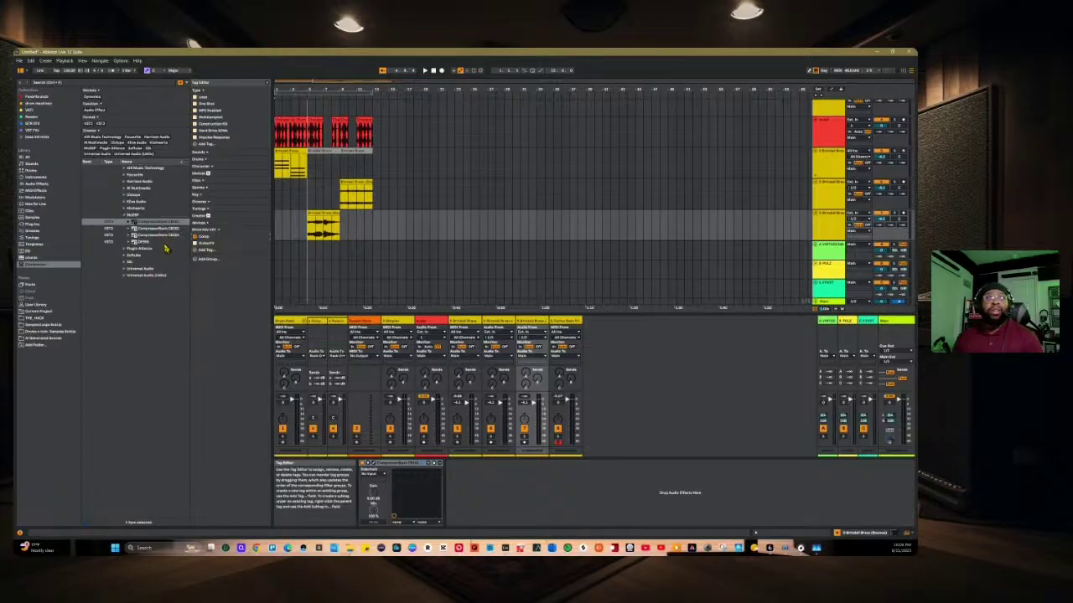
{"action": "left_click", "coordinate": [265, 84]}
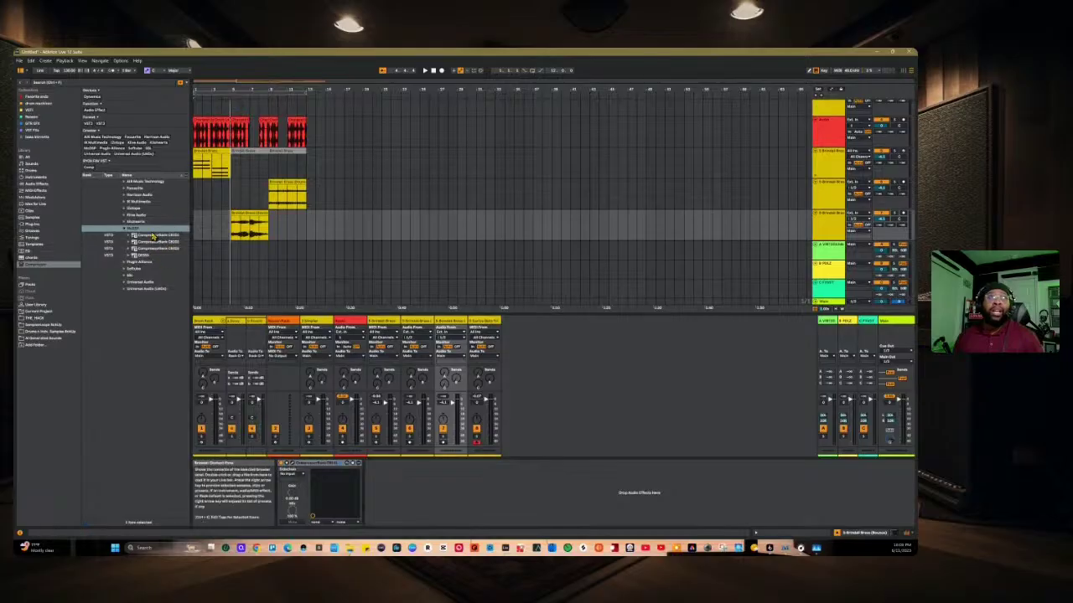
{"action": "left_click", "coordinate": [154, 236]}
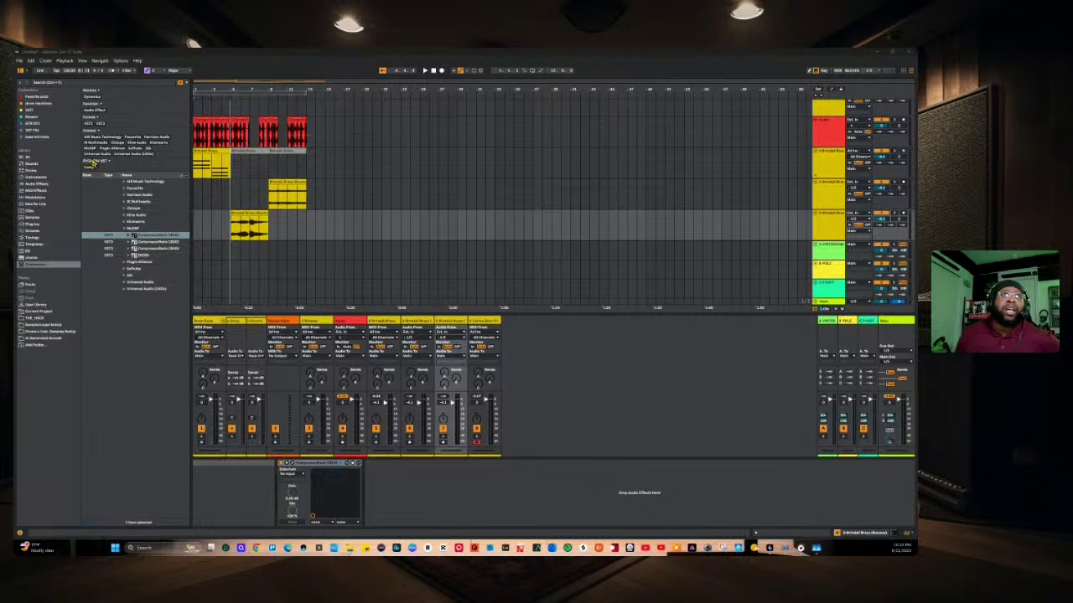
Step: Sort the browser results by Rank and arrange the columns in the order Rank, Name, Type
{"action": "left_click", "coordinate": [128, 176]}
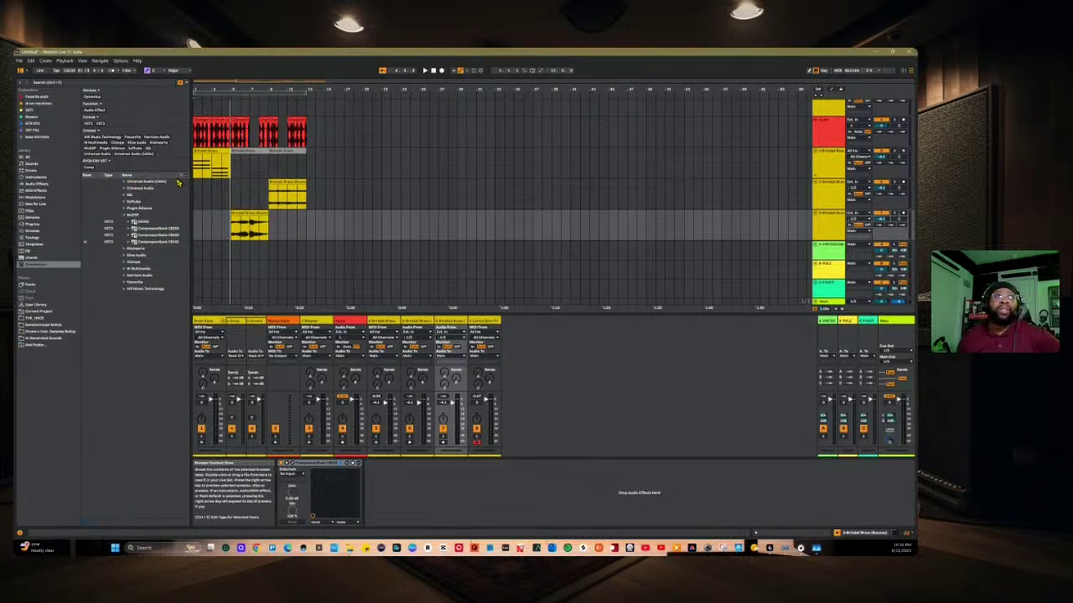
{"action": "left_click", "coordinate": [89, 176]}
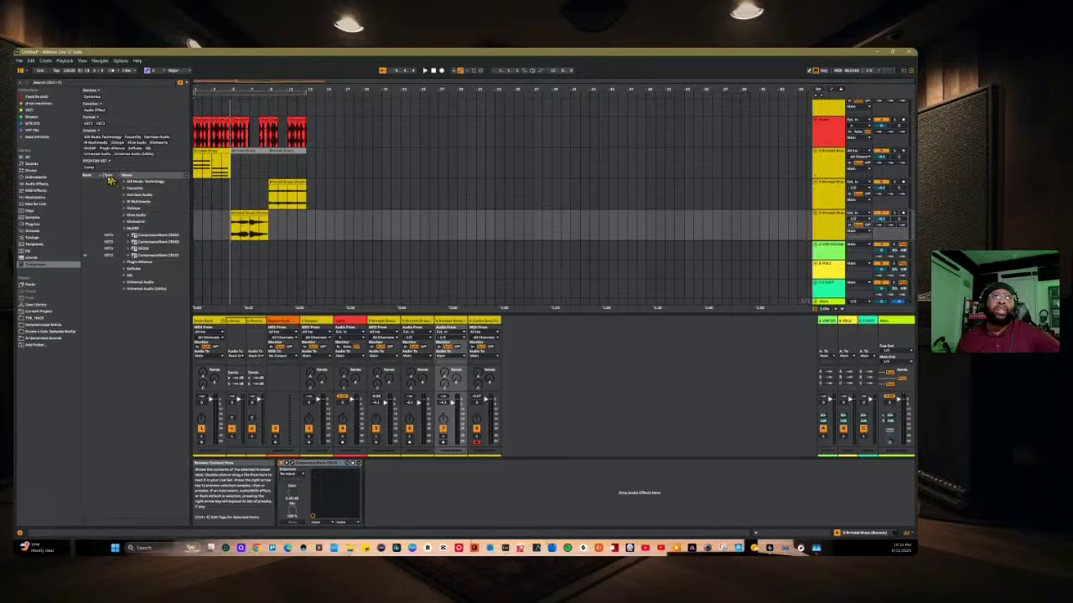
{"action": "left_click_drag", "start_coordinate": [93, 181], "coordinate": [105, 181]}
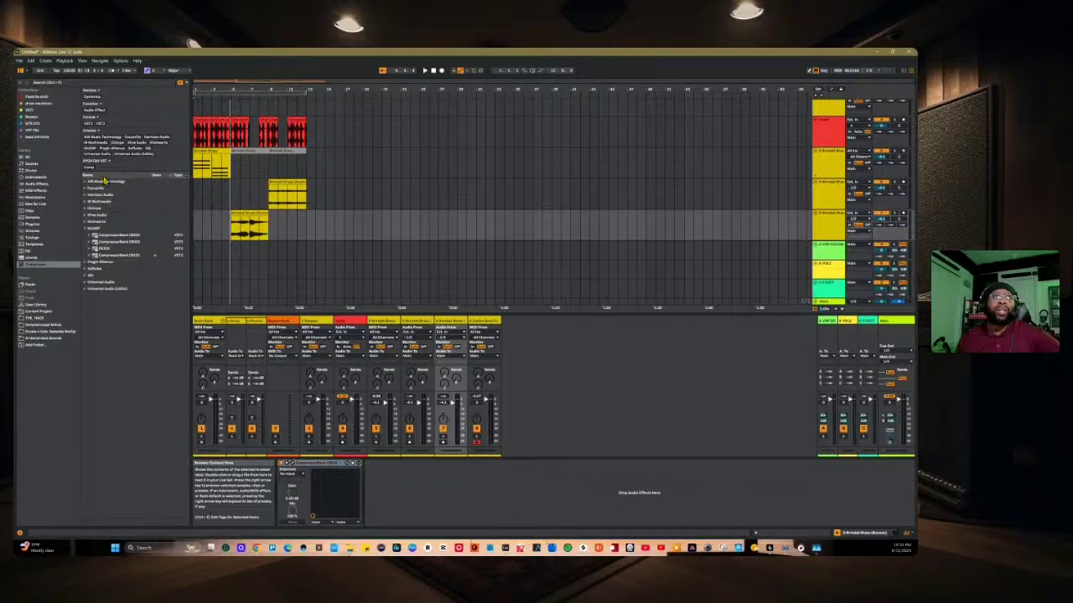
{"action": "left_click", "coordinate": [185, 178]}
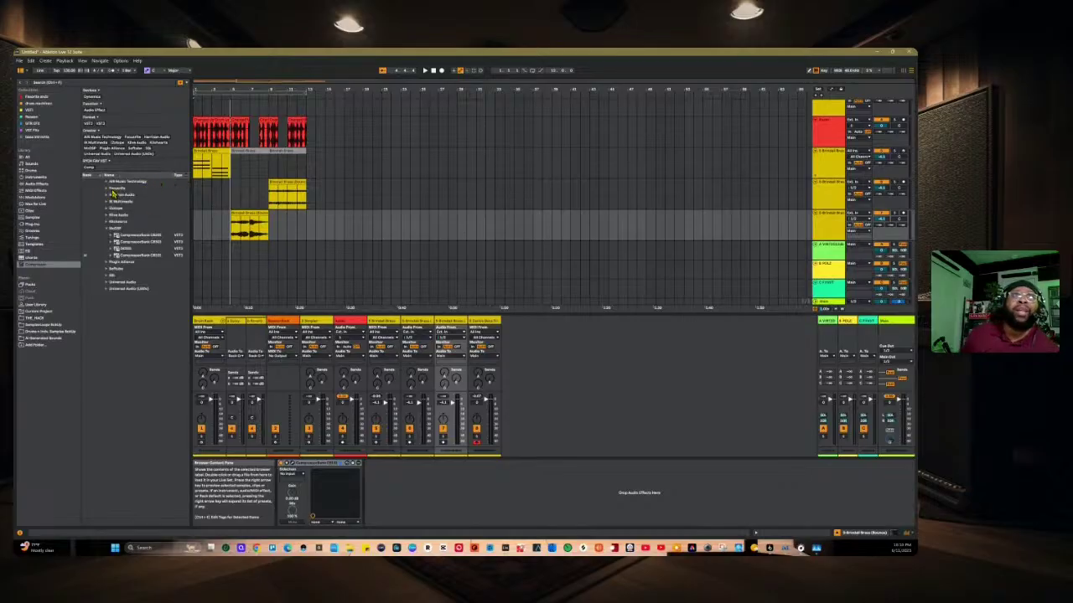
{"action": "right_click", "coordinate": [184, 177]}
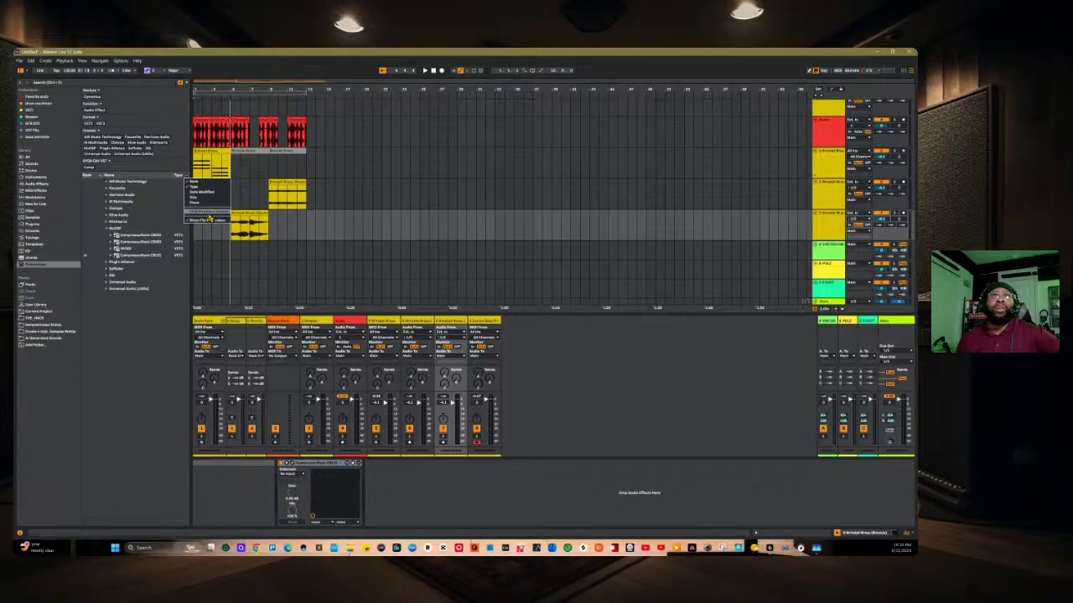
{"action": "left_click", "coordinate": [156, 330]}
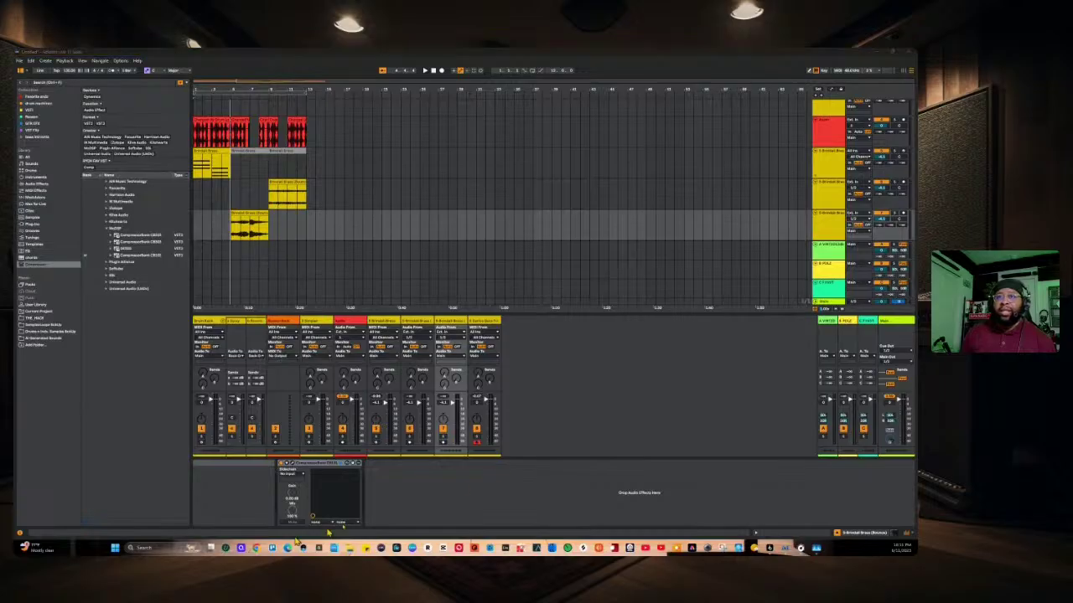
Step: Select the Drum Rack track and expand the Aesthetic - Modern Trap kit in the browser's drum kits and samples folder
{"action": "left_click", "coordinate": [828, 205]}
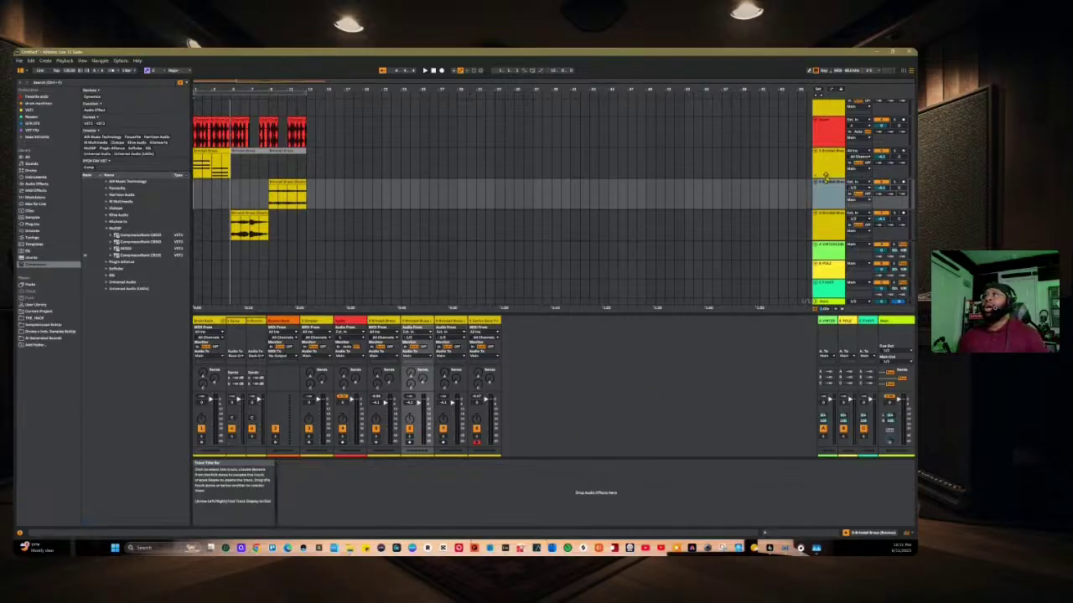
{"action": "scroll", "coordinate": [825, 172], "scroll_direction": "up", "scroll_amount": 3}
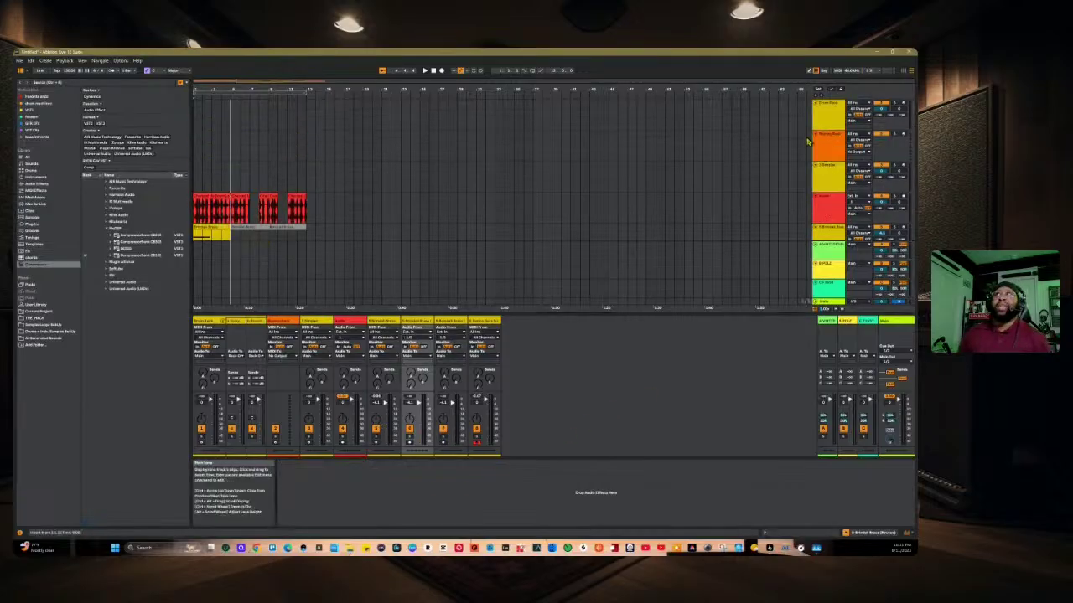
{"action": "left_click", "coordinate": [826, 126]}
{"action": "left_click", "coordinate": [826, 149]}
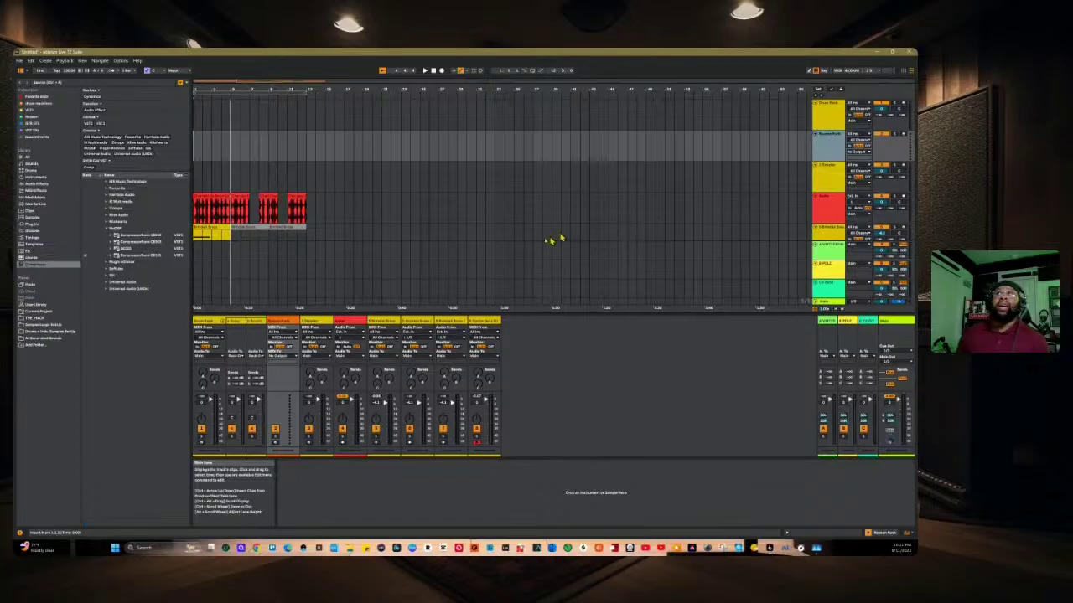
{"action": "left_click", "coordinate": [286, 328]}
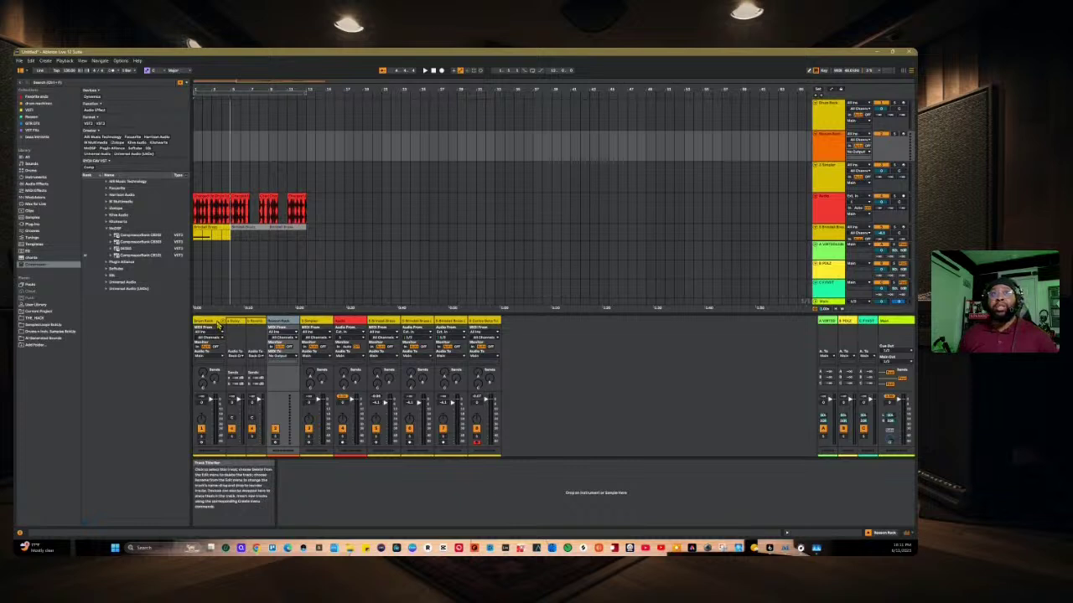
{"action": "left_click", "coordinate": [218, 332]}
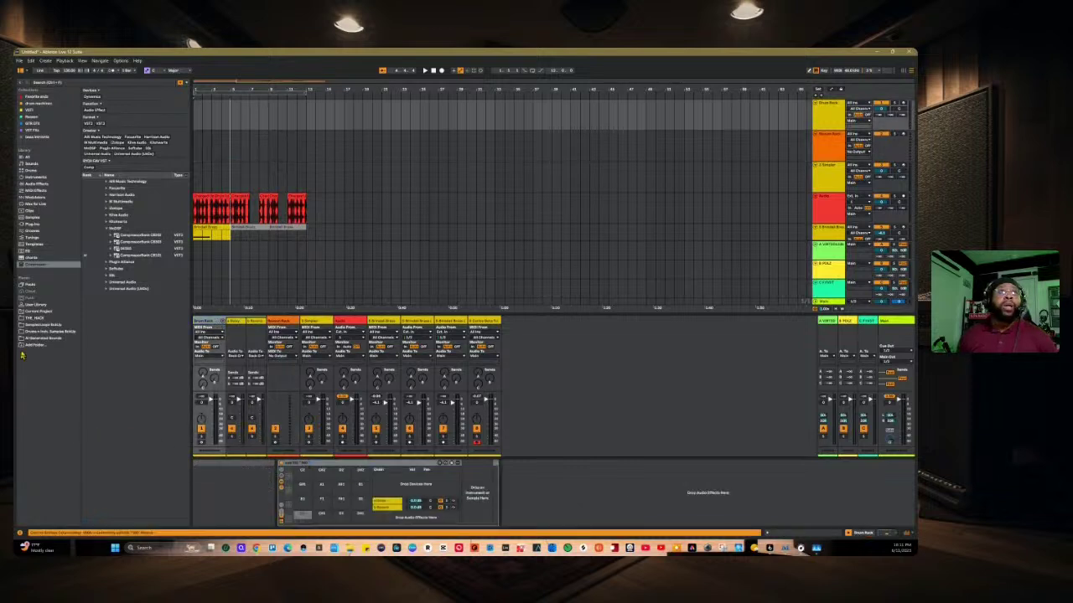
{"action": "left_click", "coordinate": [46, 332]}
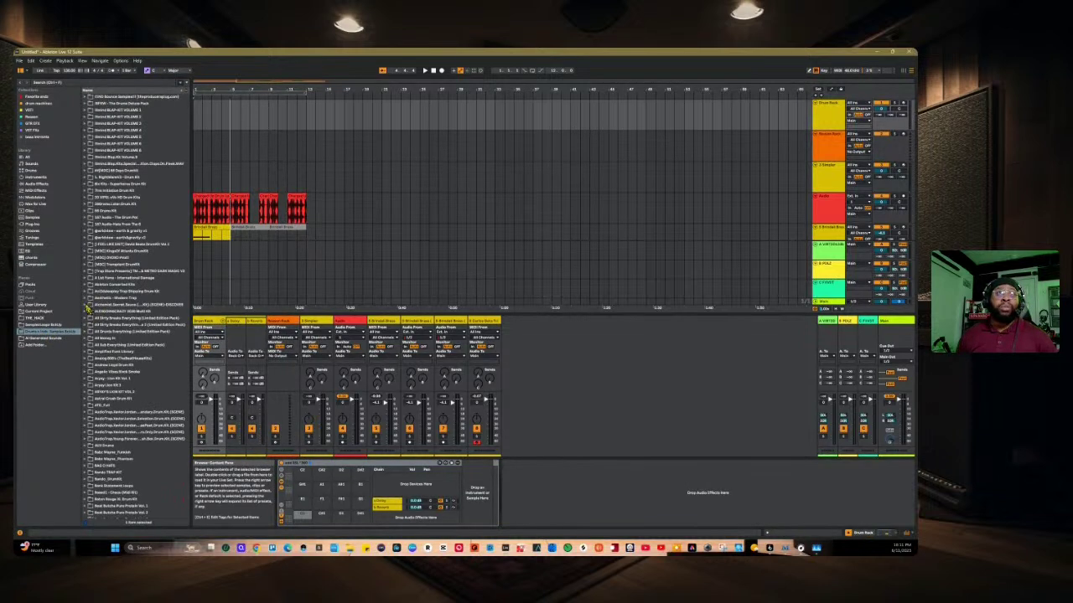
{"action": "left_click", "coordinate": [89, 299]}
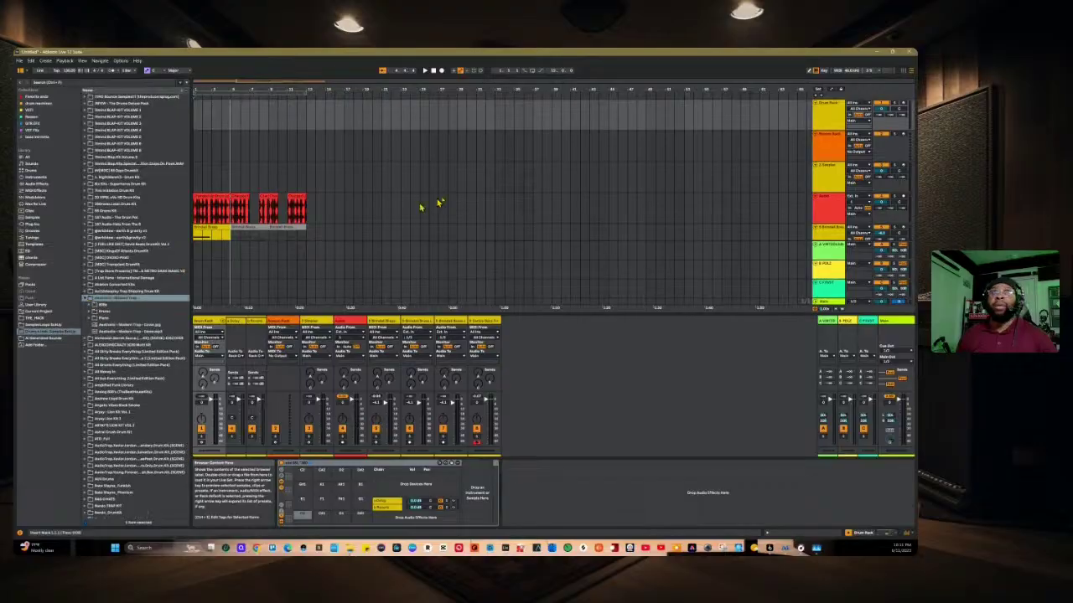
Step: Play back the arrangement and extend the clips on the red Audio track to fill the two gaps before bar 13
{"action": "left_click", "coordinate": [892, 201]}
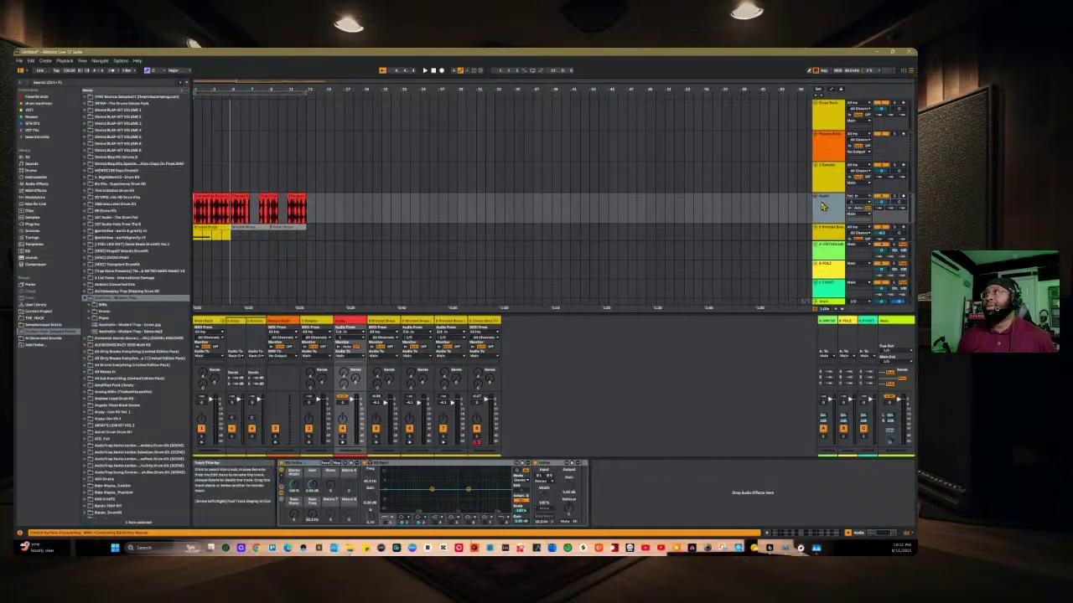
{"action": "key", "text": "space"}
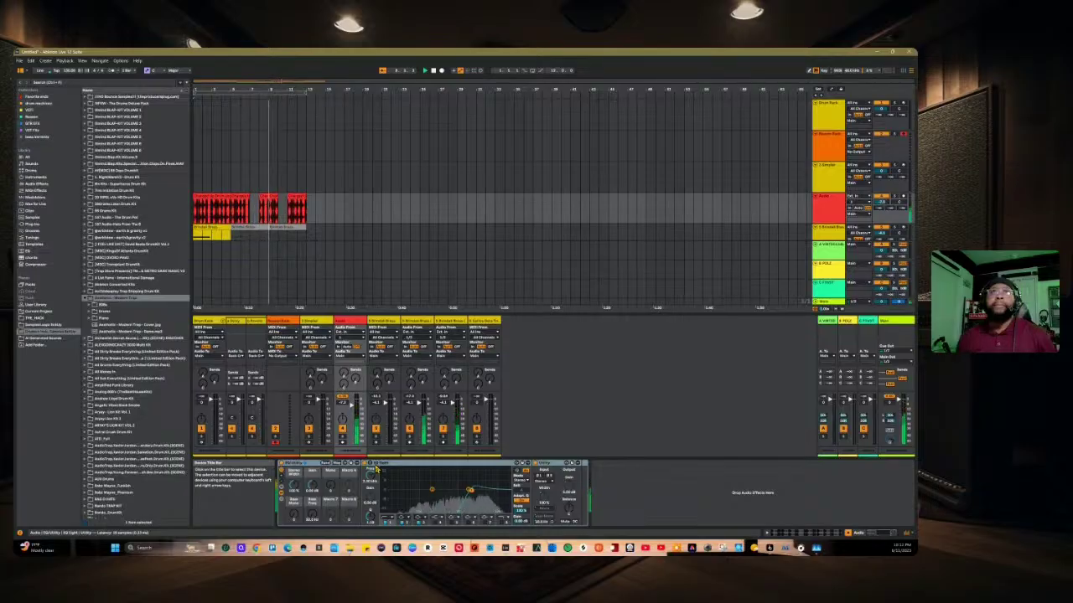
{"action": "key", "text": "space"}
{"action": "left_click", "coordinate": [253, 200]}
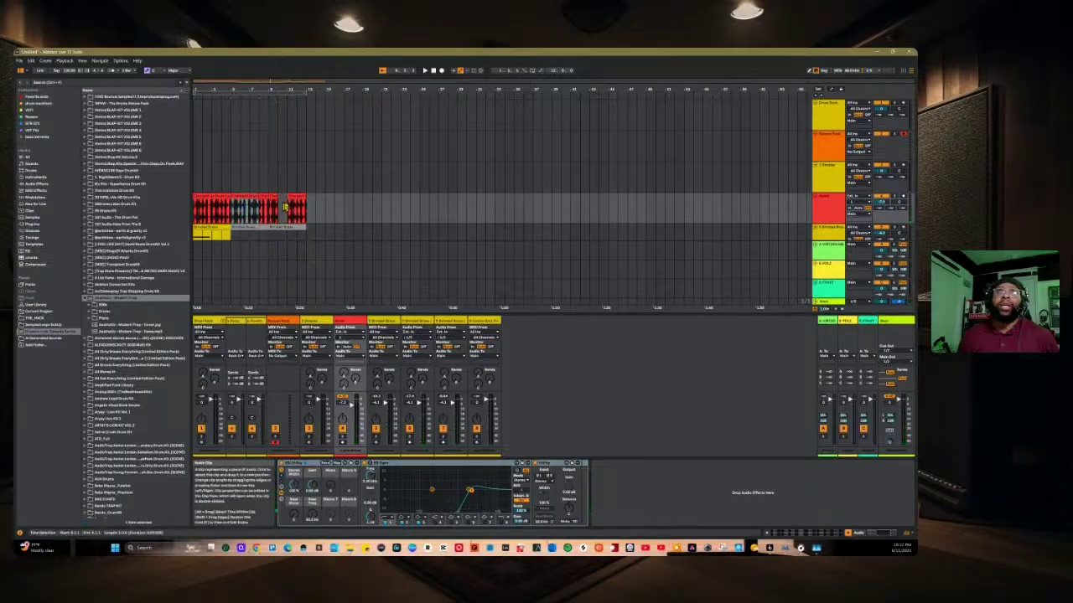
{"action": "left_click", "coordinate": [282, 199]}
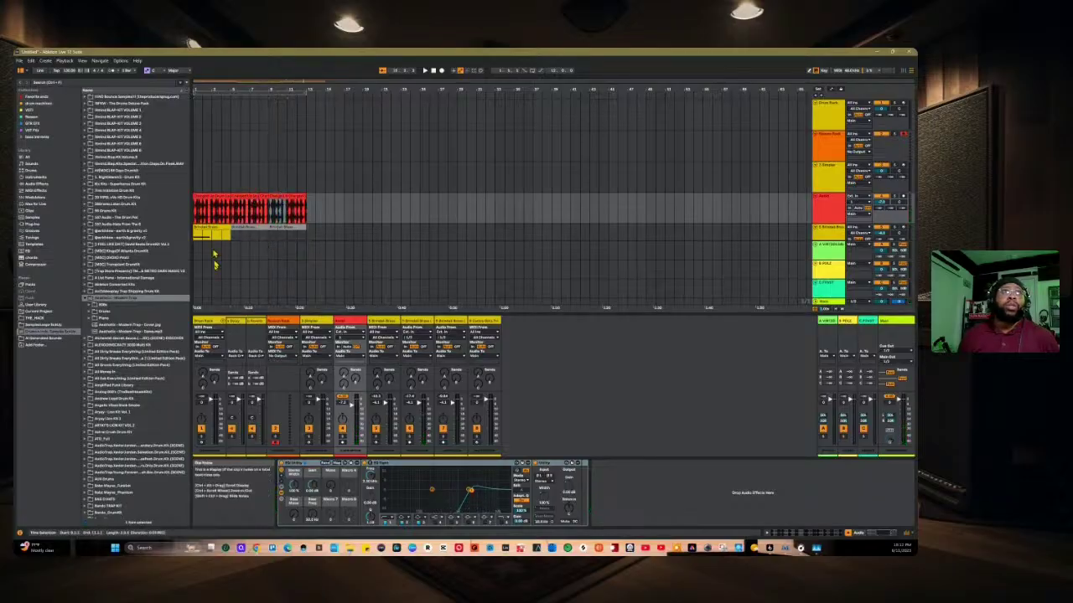
Step: Load the first sample from the kit's Kicks folder onto the lower-left pad of the Drum Rack
{"action": "left_click", "coordinate": [225, 343]}
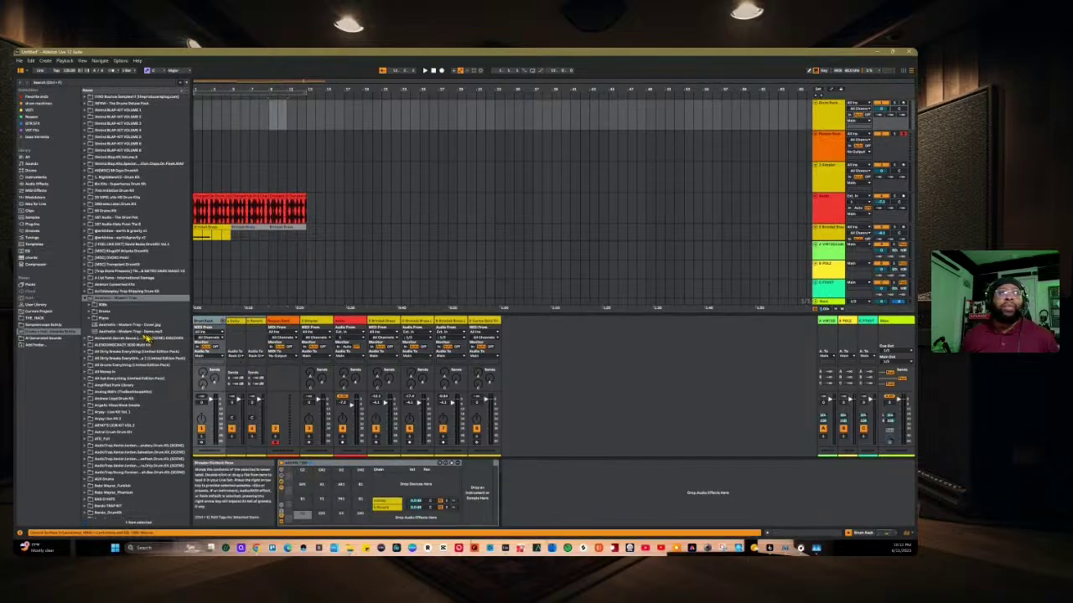
{"action": "left_click", "coordinate": [91, 315]}
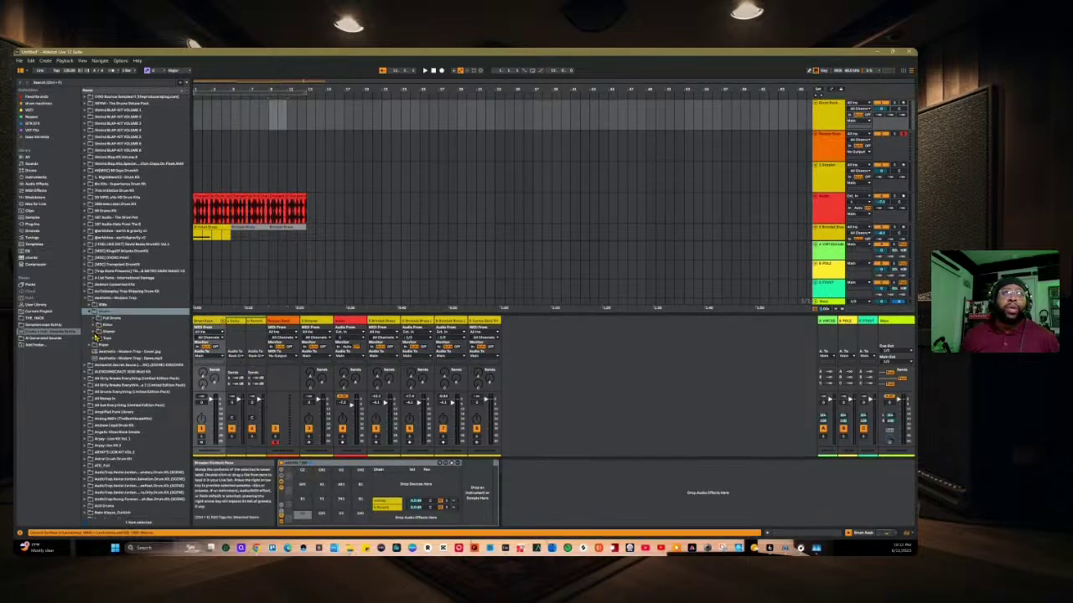
{"action": "left_click", "coordinate": [98, 333]}
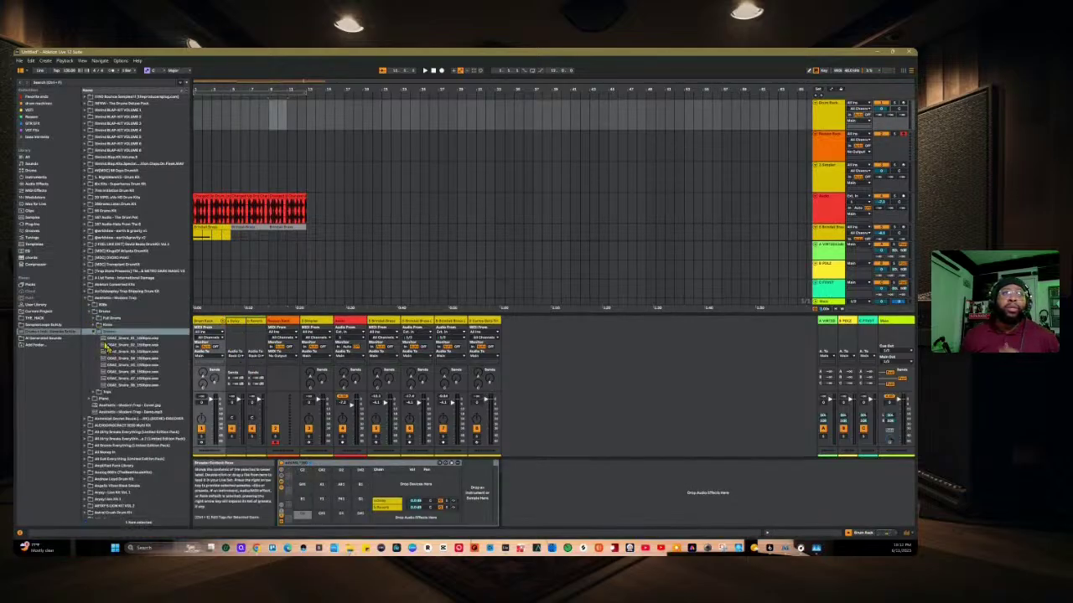
{"action": "left_click", "coordinate": [95, 331]}
{"action": "left_click", "coordinate": [96, 325]}
{"action": "left_click", "coordinate": [119, 333]}
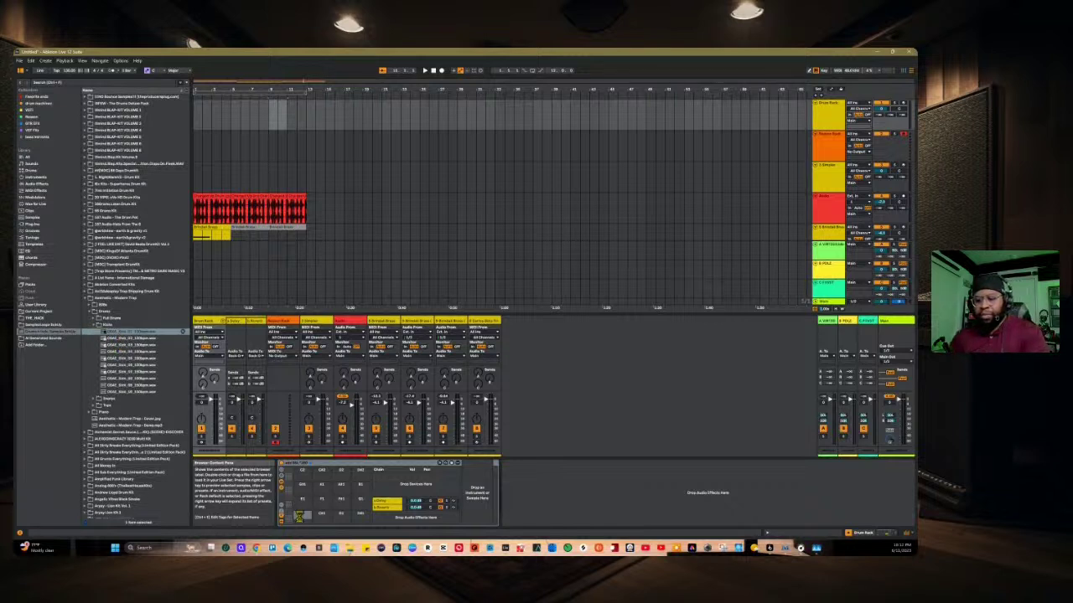
{"action": "left_click_drag", "start_coordinate": [299, 516], "coordinate": [300, 520]}
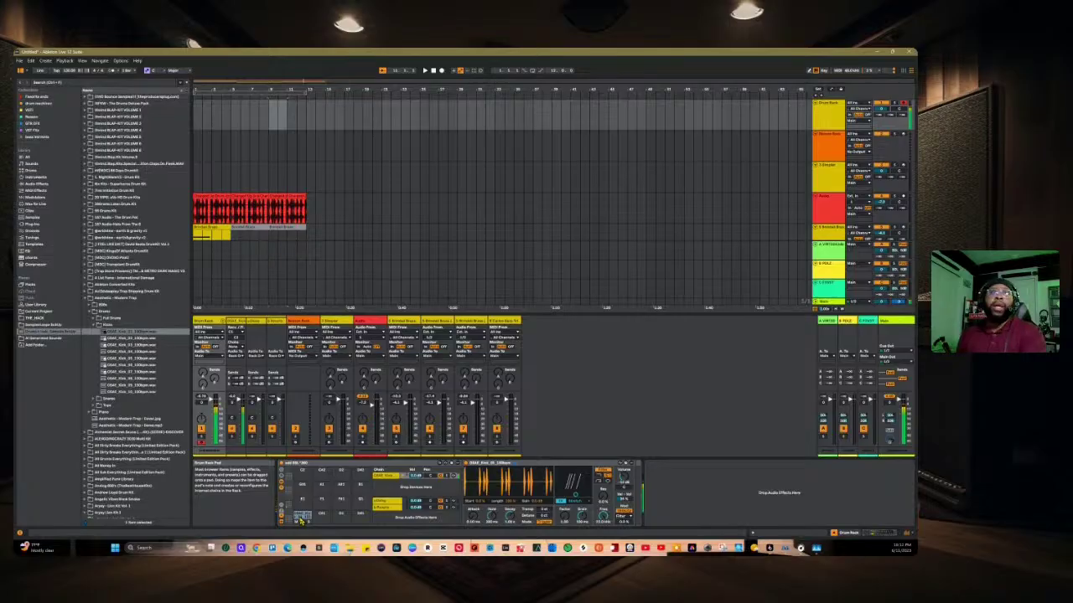
Step: Audition the kit's Snares samples, load the third snare onto the pad beside the kick and adjust its sample length
{"action": "left_click", "coordinate": [94, 399]}
{"action": "left_click", "coordinate": [117, 359]}
{"action": "left_click", "coordinate": [122, 372]}
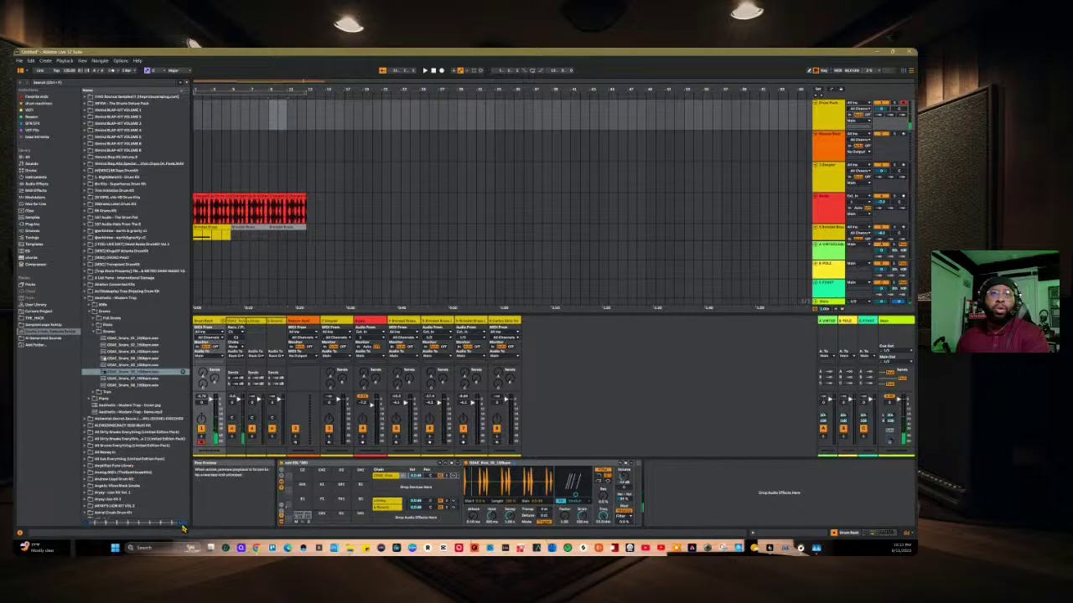
{"action": "left_click", "coordinate": [128, 379]}
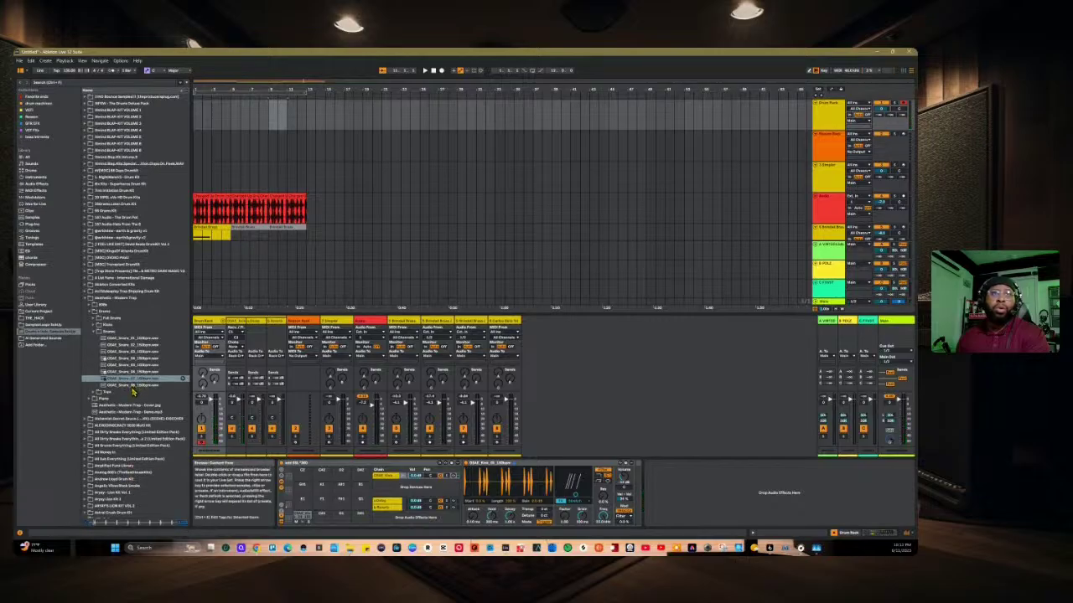
{"action": "left_click", "coordinate": [126, 346]}
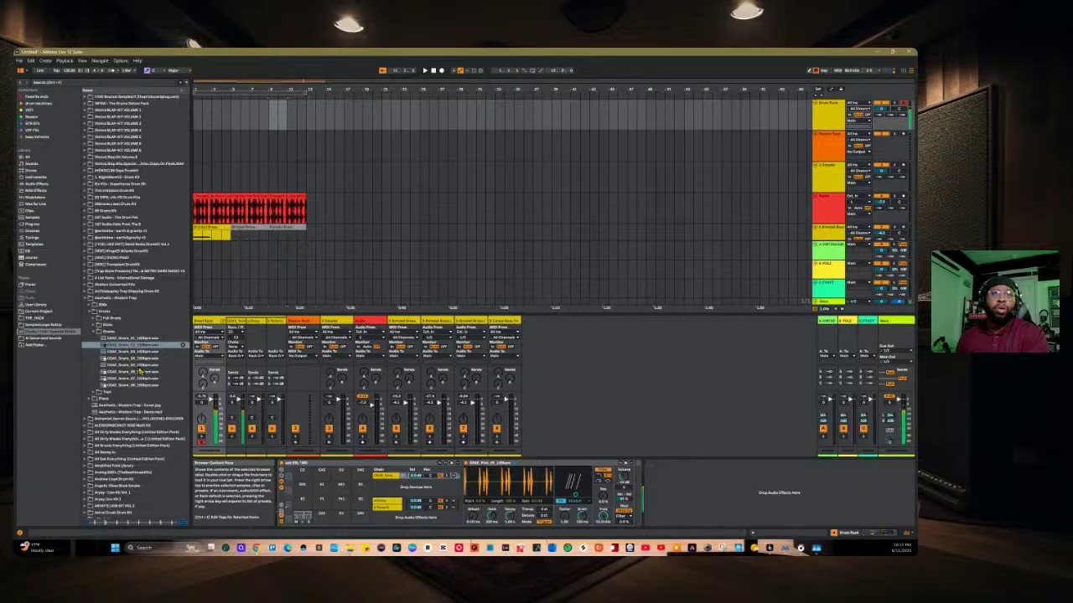
{"action": "left_click", "coordinate": [132, 353]}
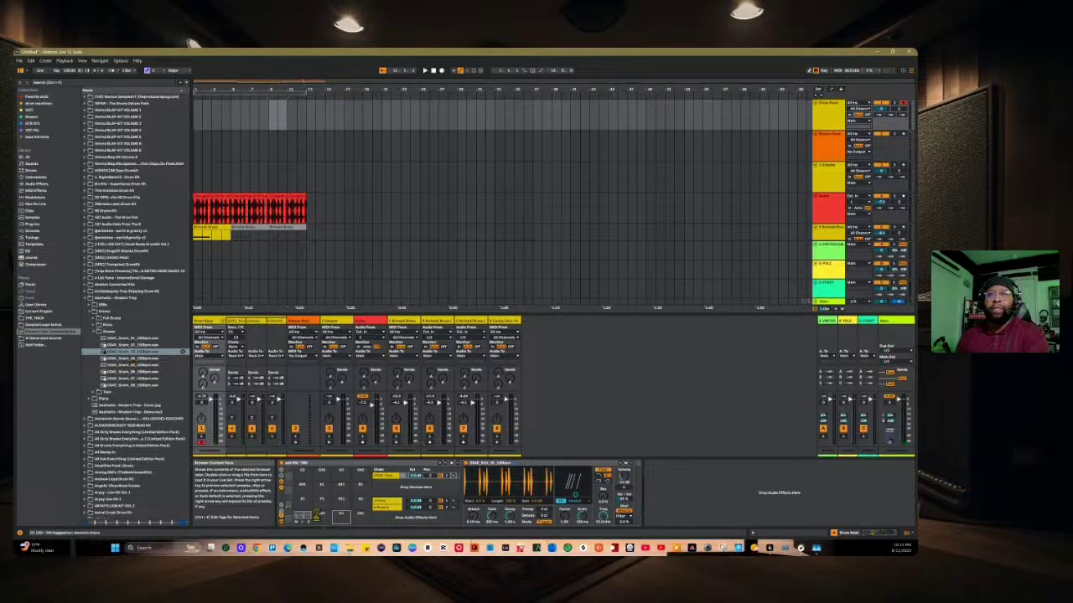
{"action": "left_click_drag", "start_coordinate": [317, 514], "coordinate": [320, 516]}
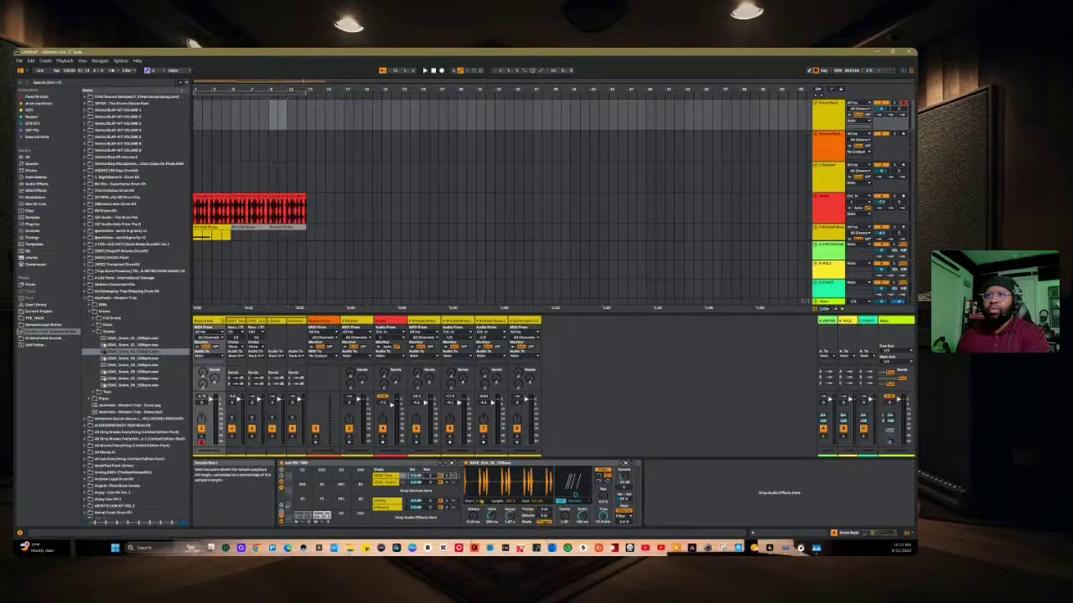
{"action": "left_click_drag", "start_coordinate": [509, 506], "coordinate": [509, 516]}
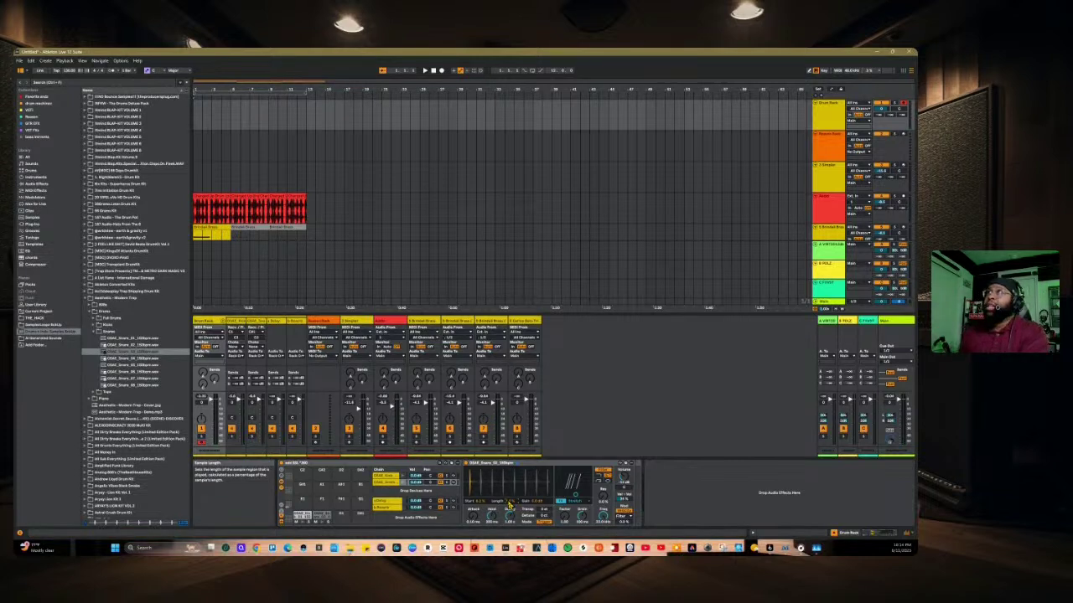
Step: Record a four-bar MIDI drum pattern on the Drum Rack track and trim the clip's end to bar 5
{"action": "left_click", "coordinate": [825, 124]}
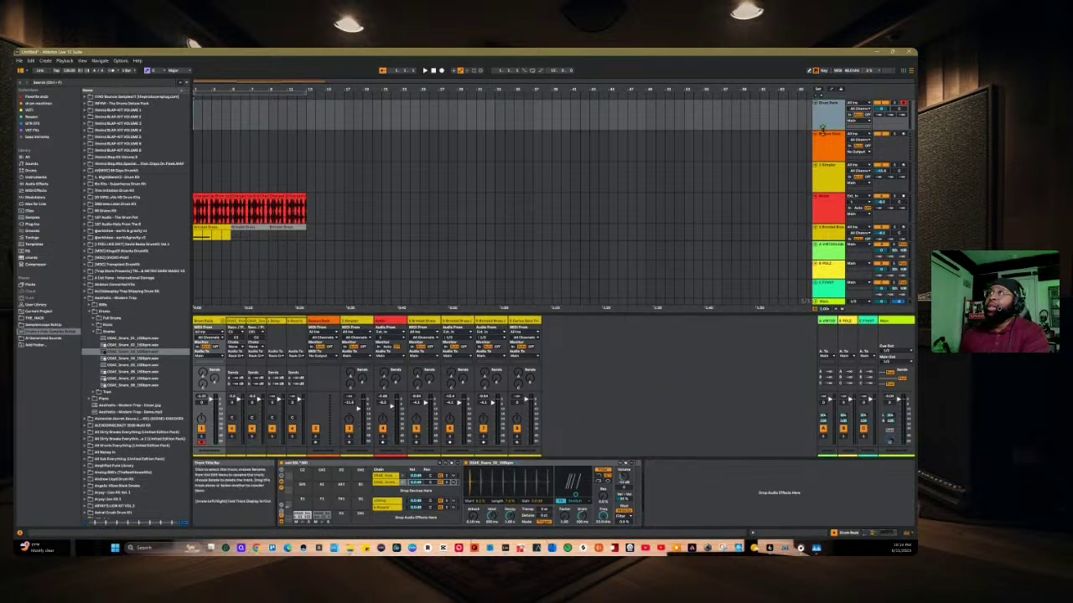
{"action": "left_click", "coordinate": [828, 235]}
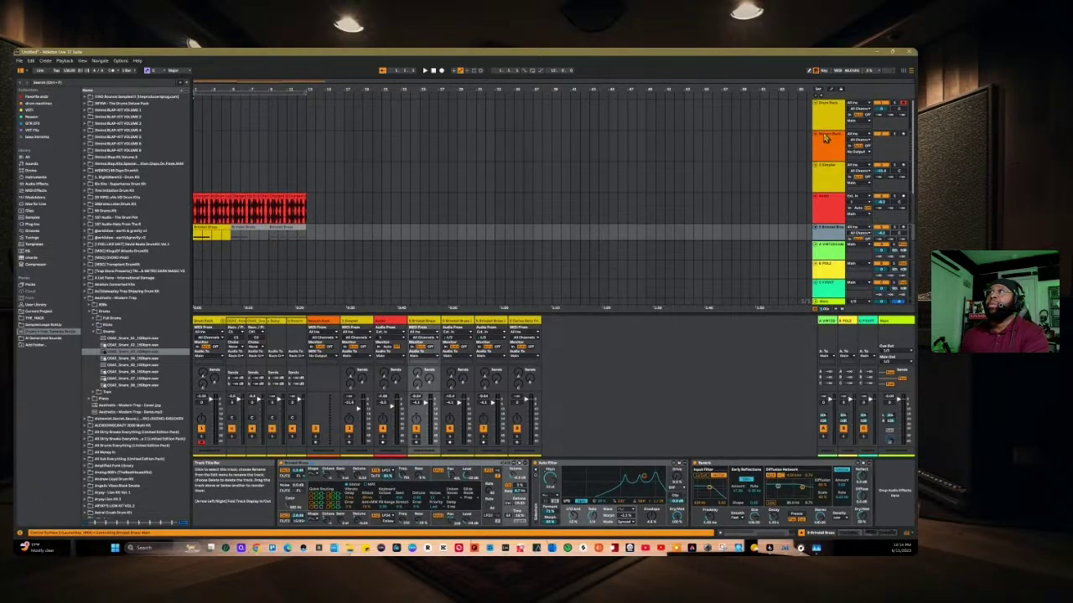
{"action": "right_click", "coordinate": [826, 119]}
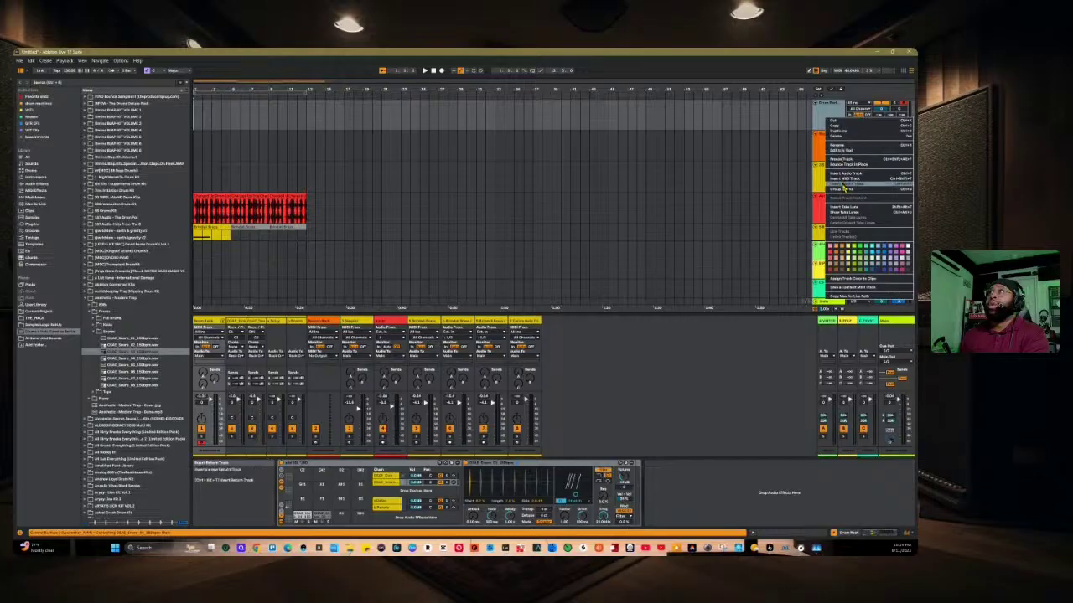
{"action": "left_click", "coordinate": [821, 154]}
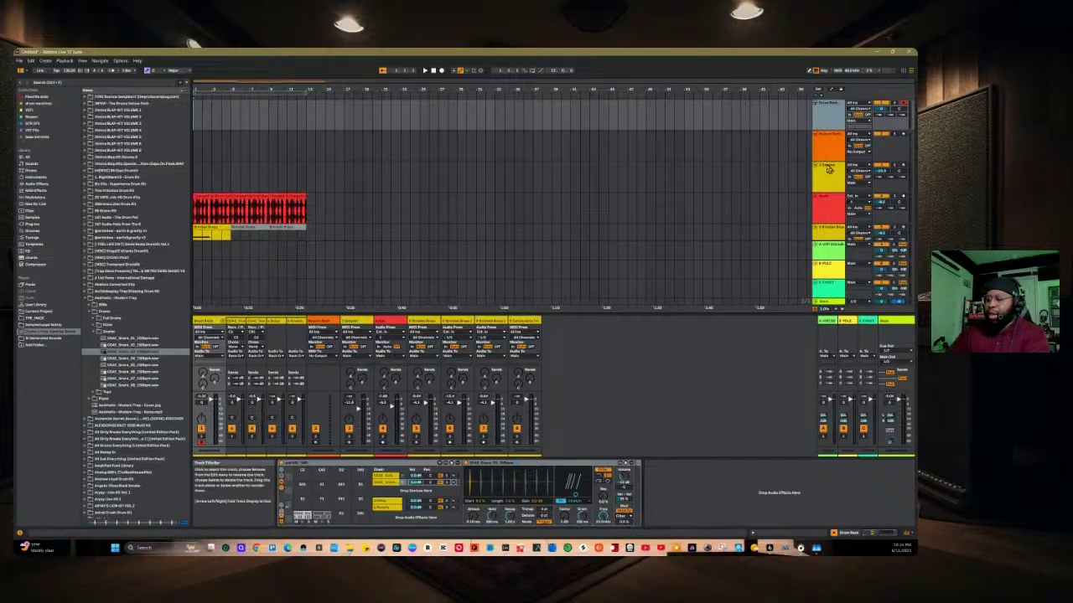
{"action": "key", "text": "space"}
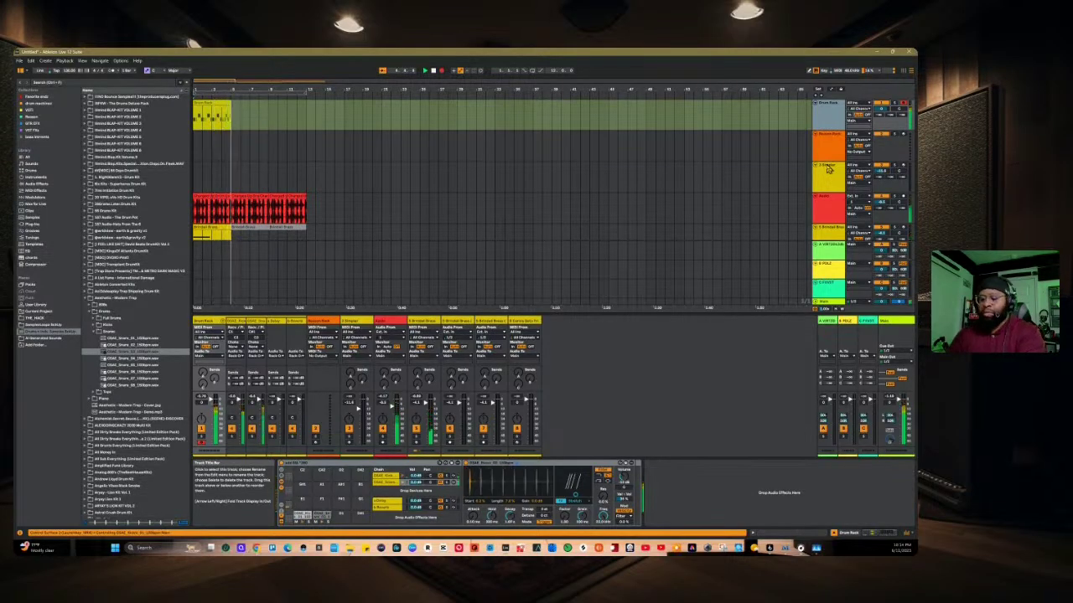
{"action": "key", "text": "space"}
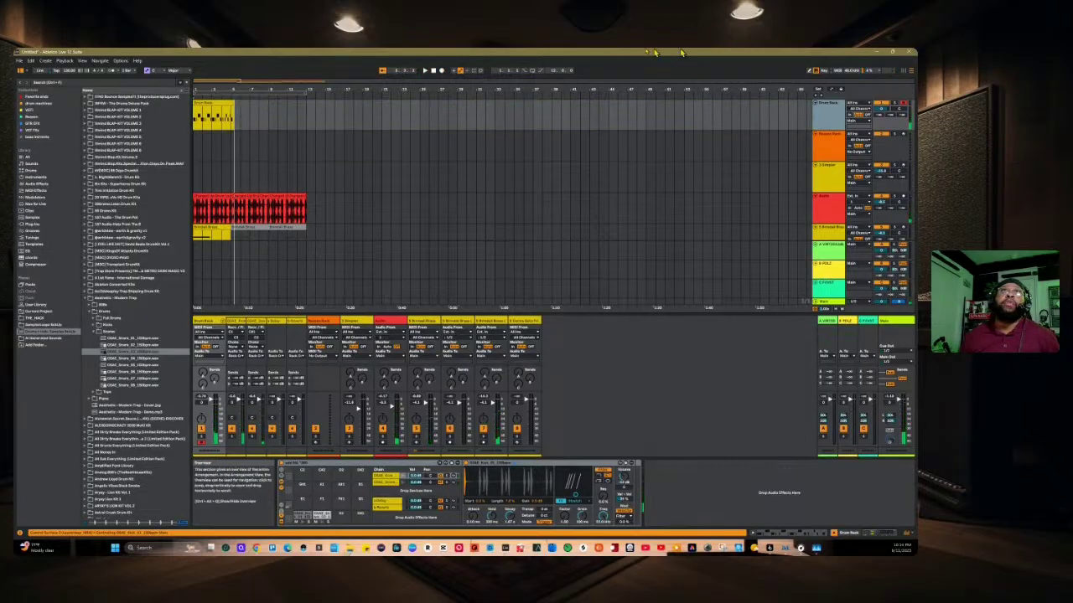
{"action": "left_click", "coordinate": [229, 109]}
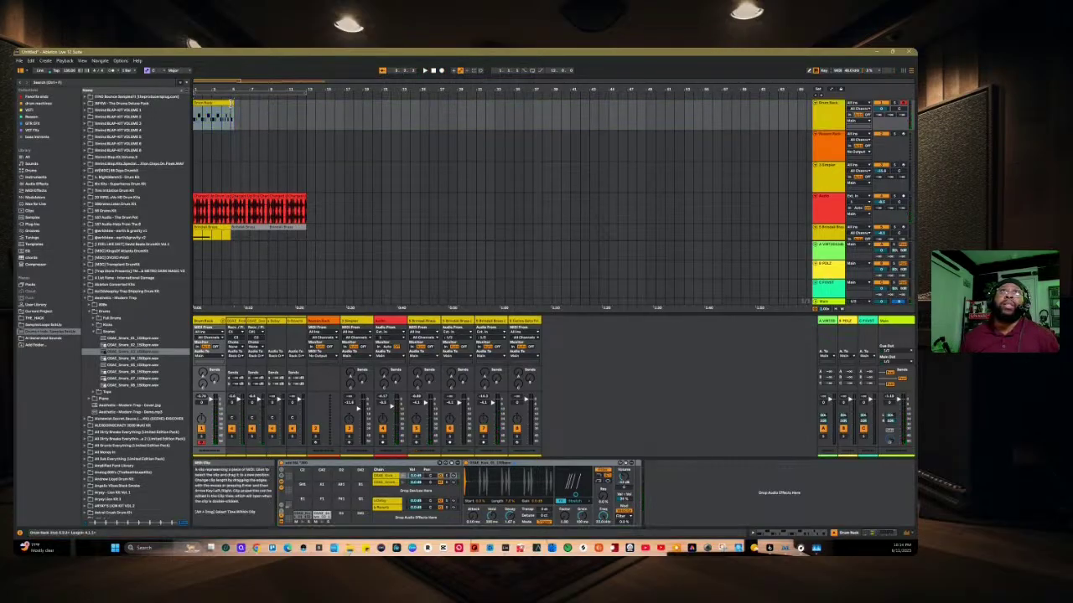
Step: Show the take lanes of the Drum Rack track, select the lower lane and start playback
{"action": "left_click", "coordinate": [823, 124]}
{"action": "right_click", "coordinate": [827, 124]}
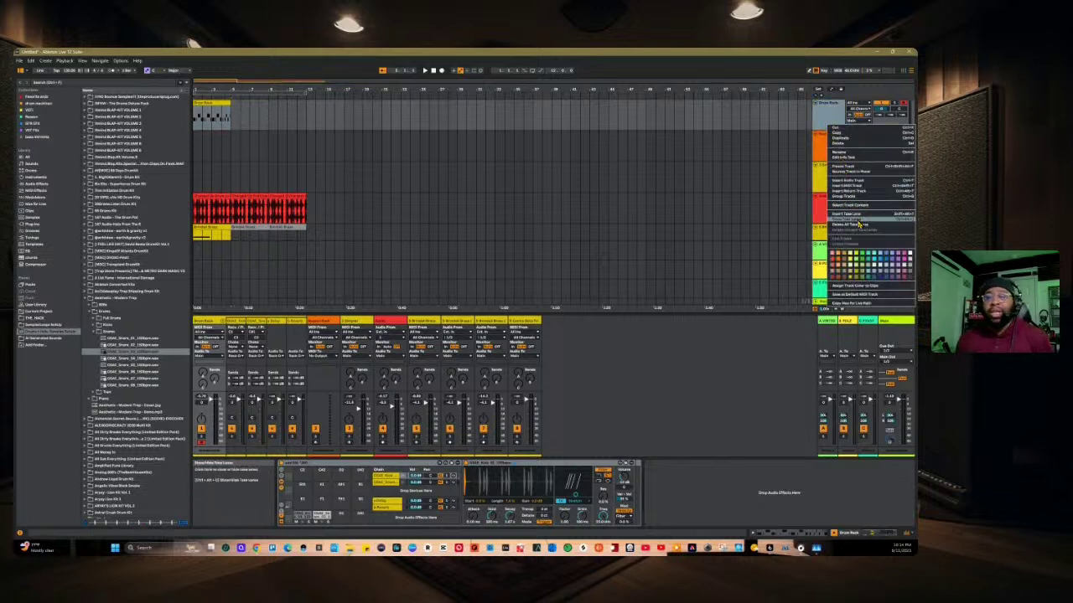
{"action": "left_click", "coordinate": [821, 145]}
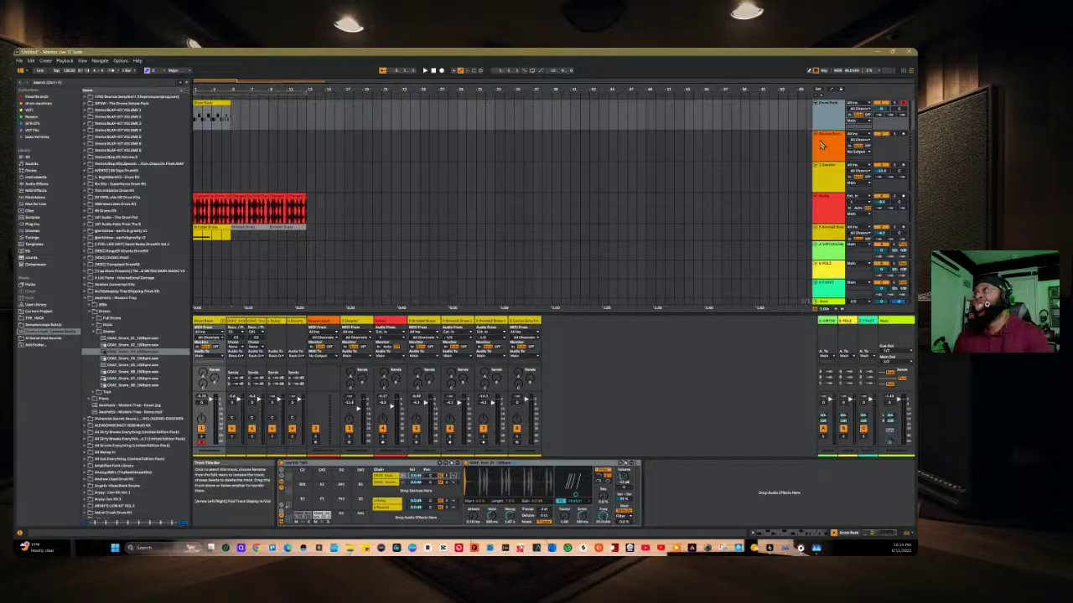
{"action": "right_click", "coordinate": [830, 118]}
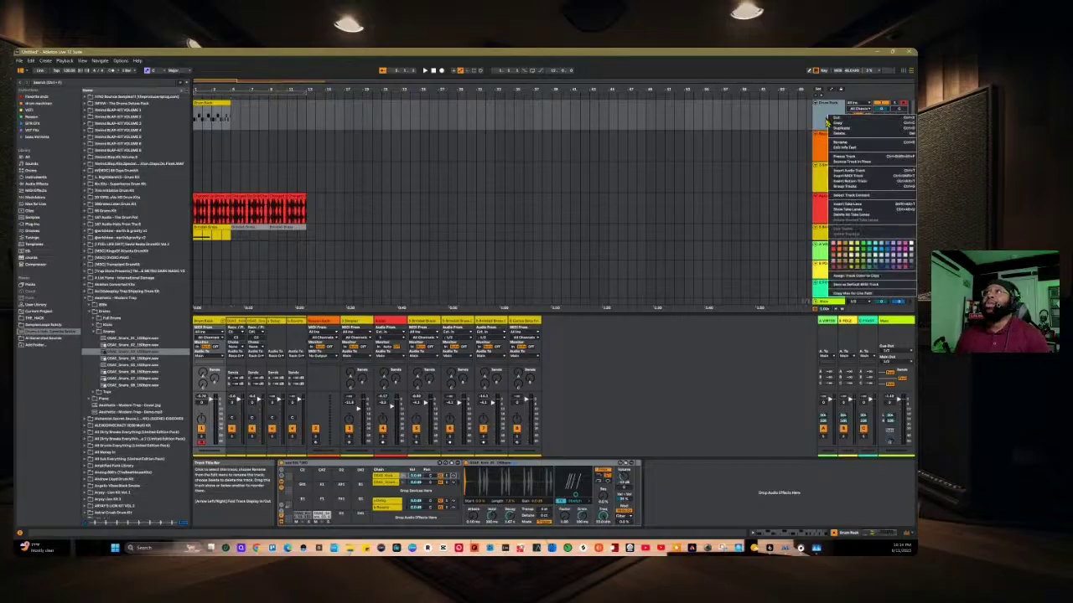
{"action": "left_click", "coordinate": [856, 209]}
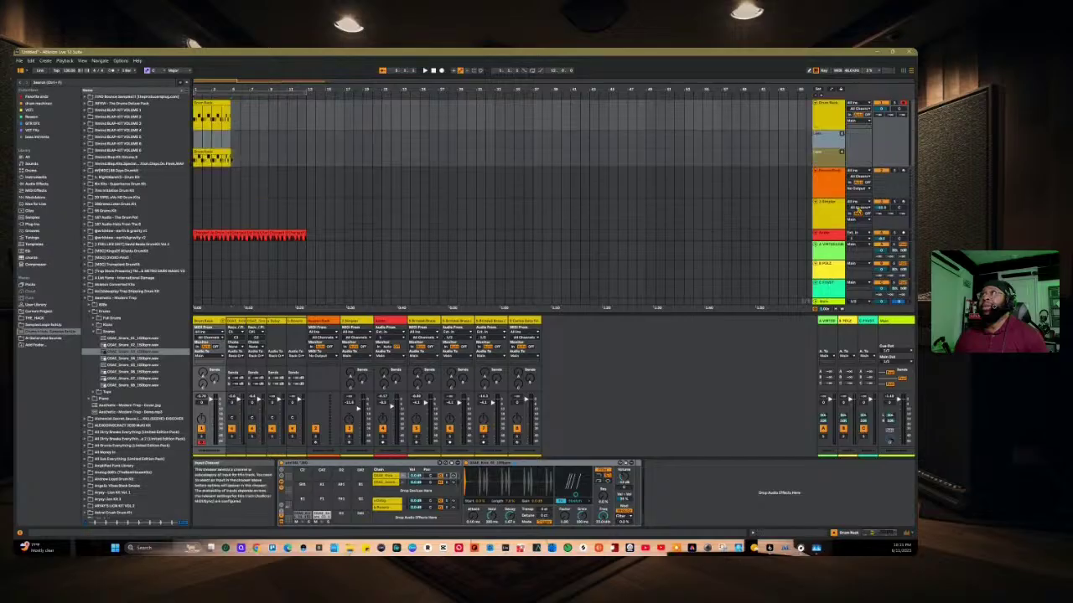
{"action": "left_click", "coordinate": [820, 163]}
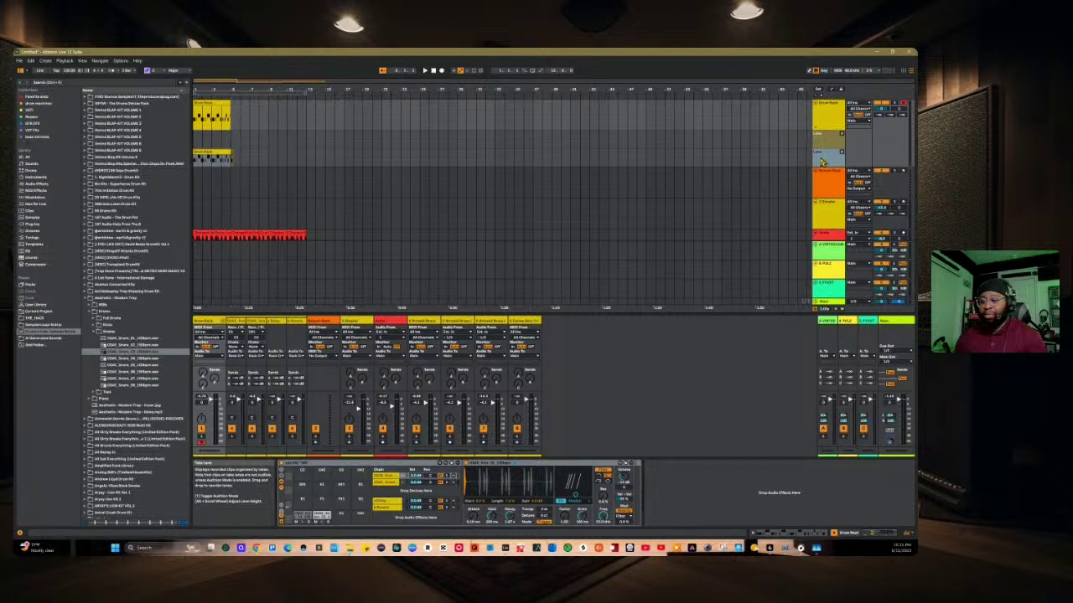
{"action": "key", "text": "space"}
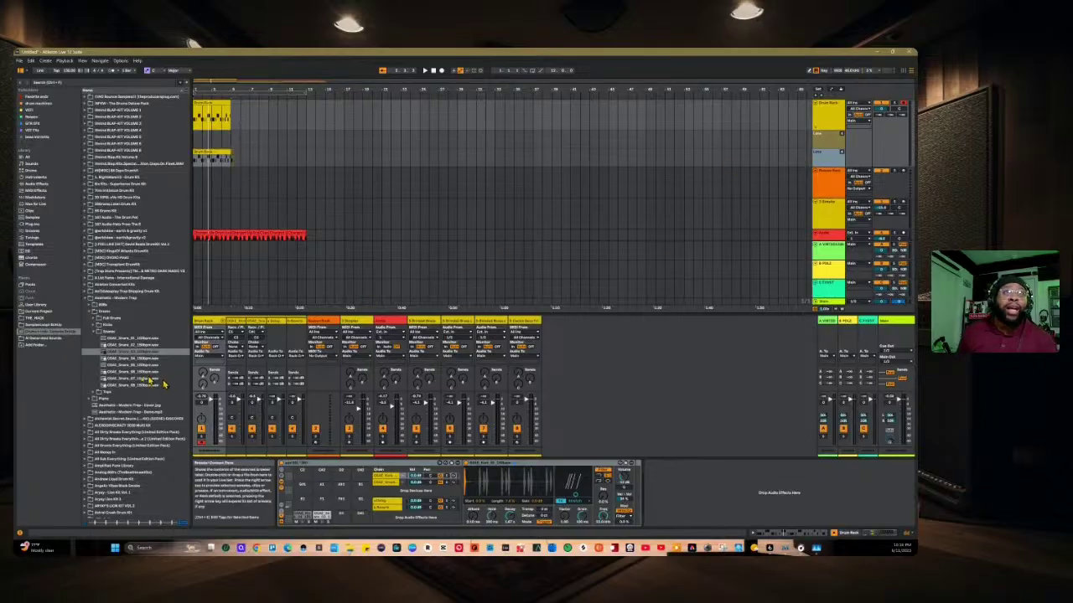
Step: Audition several samples in the kit's Tops folder
{"action": "left_click", "coordinate": [94, 392]}
{"action": "left_click", "coordinate": [117, 352]}
{"action": "key", "text": "Down"}
{"action": "key", "text": "Down"}
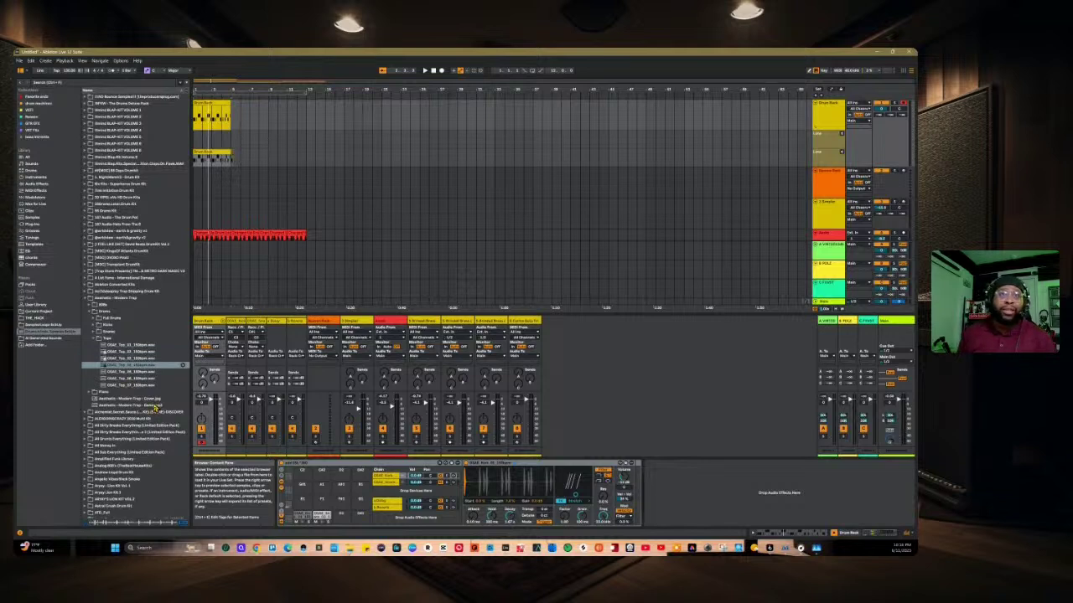
{"action": "key", "text": "Down"}
{"action": "key", "text": "Down"}
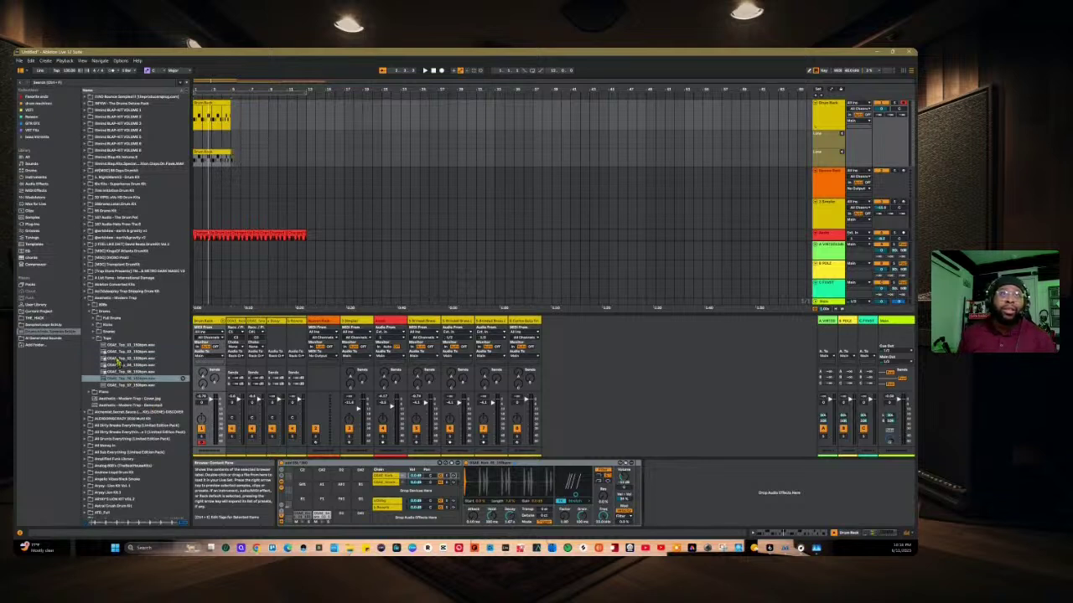
Step: Browse the next kit's drum folders to Different Worlds and load its hat sample onto an empty Drum Rack pad
{"action": "left_click", "coordinate": [93, 312]}
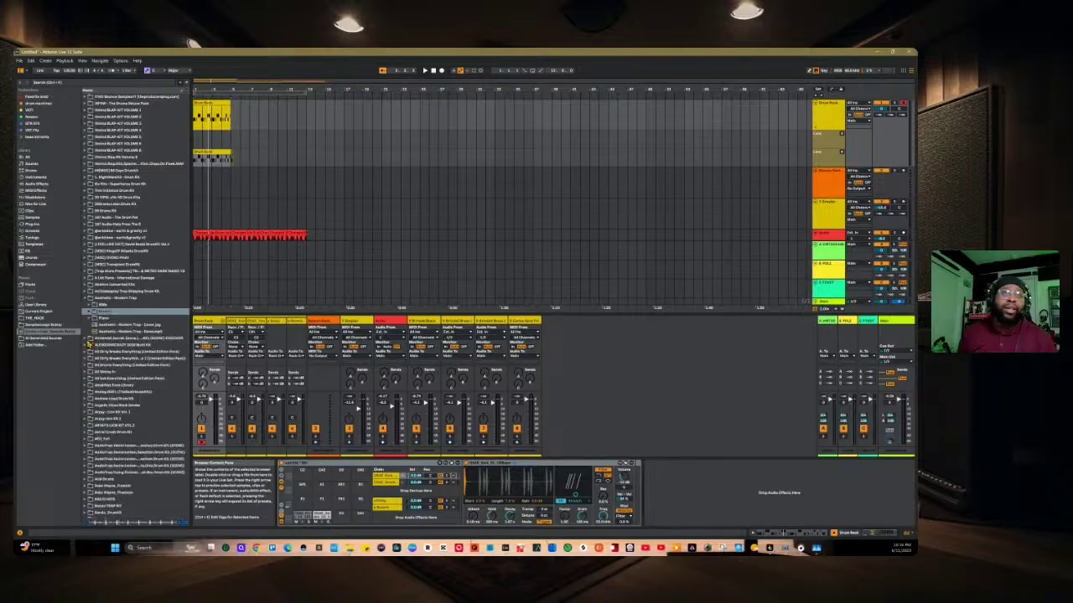
{"action": "left_click", "coordinate": [88, 340]}
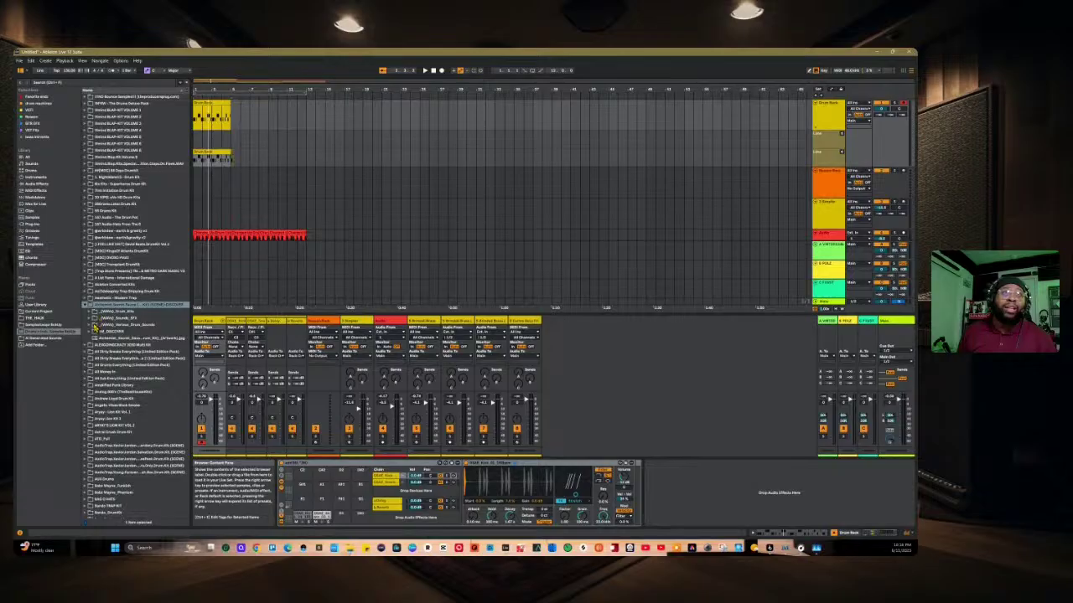
{"action": "left_click", "coordinate": [93, 313]}
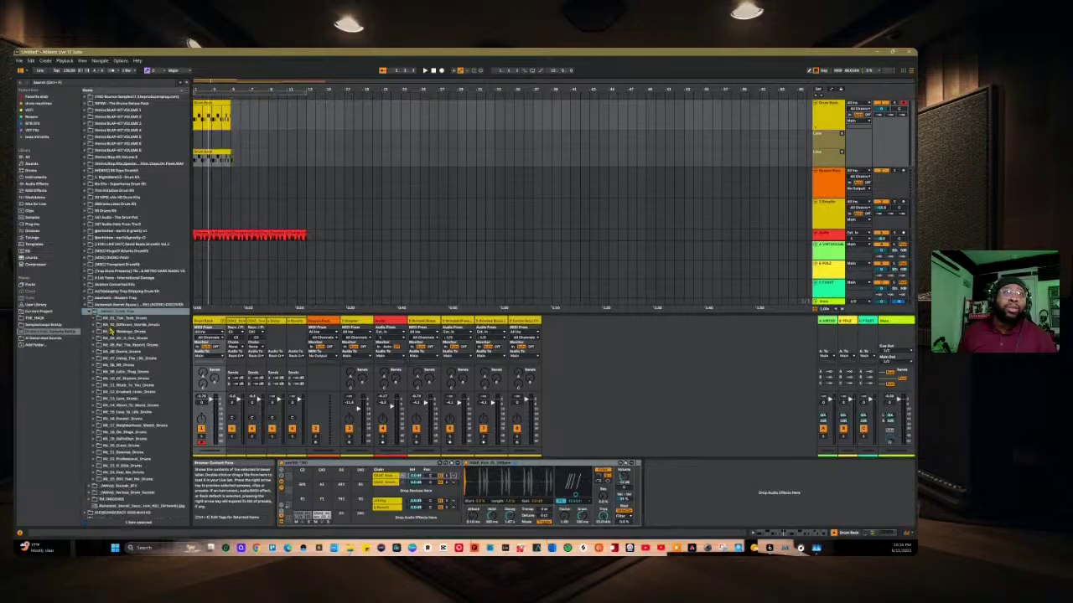
{"action": "left_click", "coordinate": [94, 326]}
{"action": "left_click", "coordinate": [114, 339]}
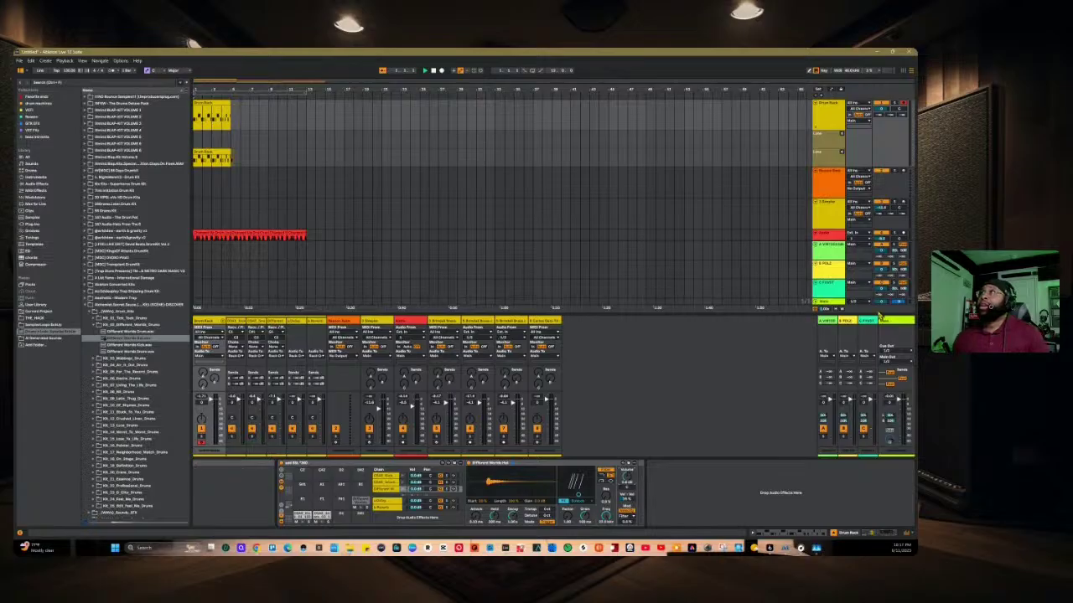
Step: Try recording a hi-hat pattern into the upper take lane over the existing drum loop, in two passes
{"action": "left_click", "coordinate": [844, 137]}
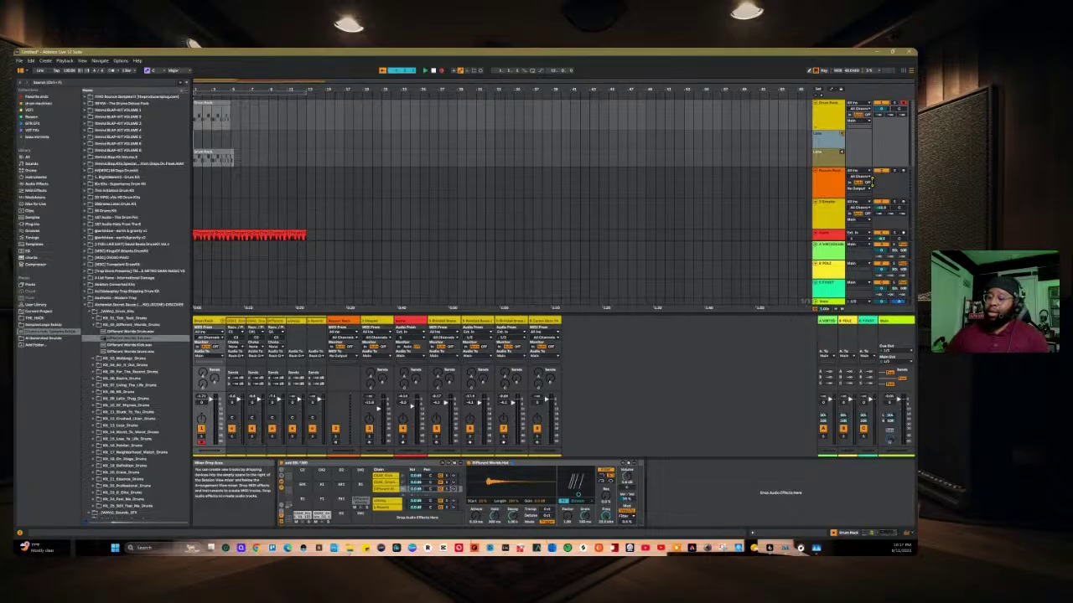
{"action": "key", "text": "space"}
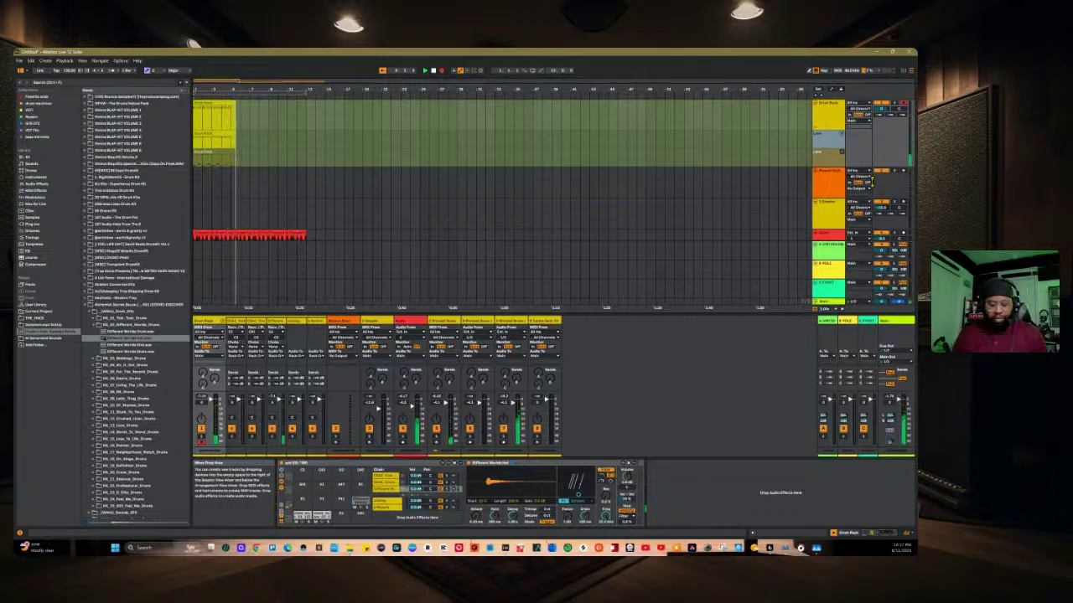
{"action": "key", "text": "space"}
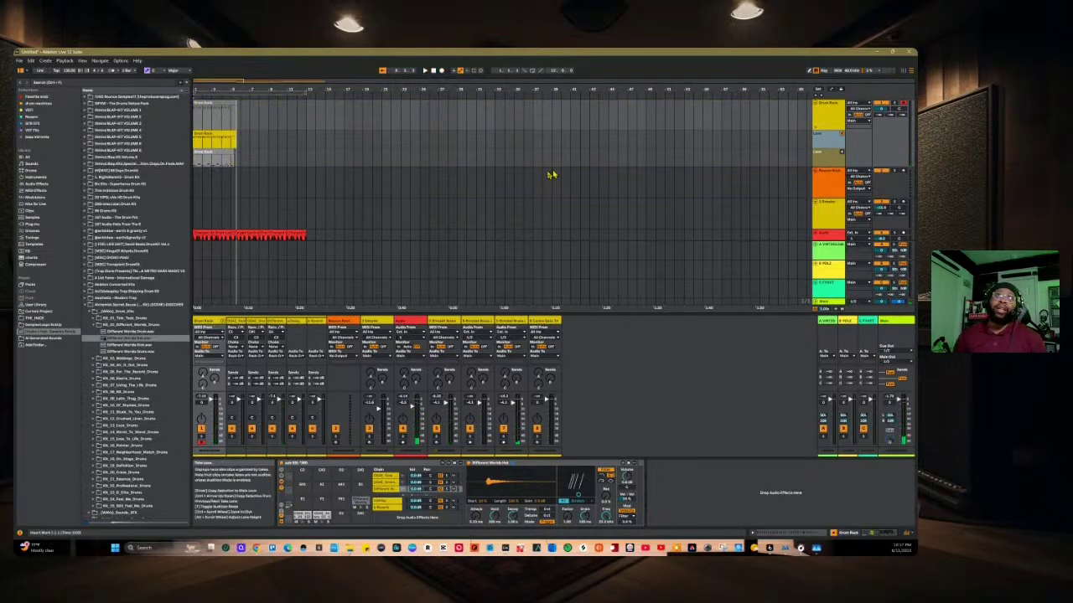
{"action": "left_click", "coordinate": [435, 71]}
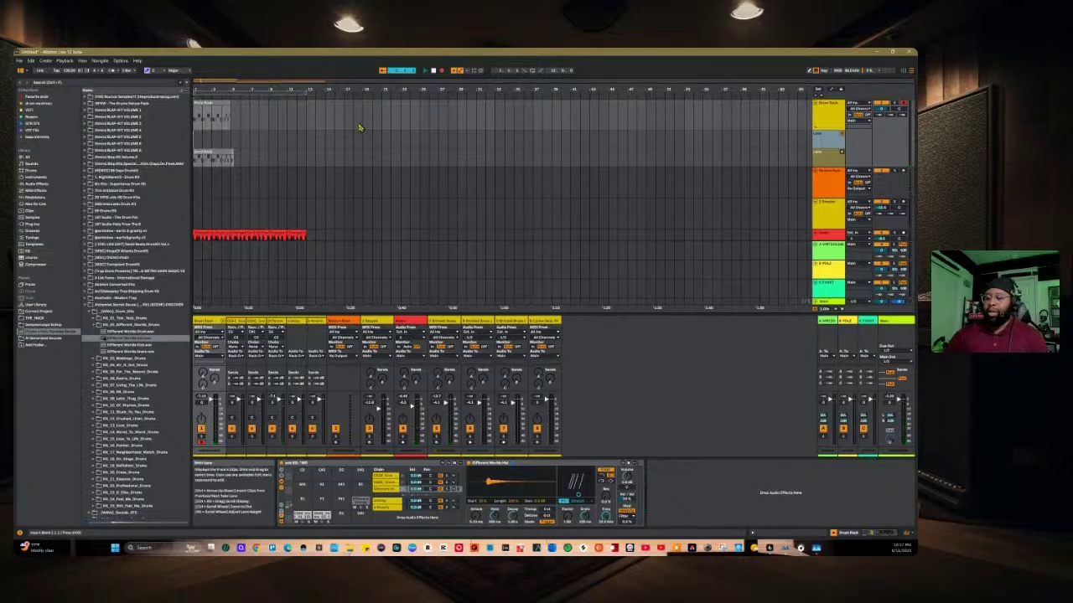
{"action": "key", "text": "ctrl+a"}
{"action": "key", "text": "space"}
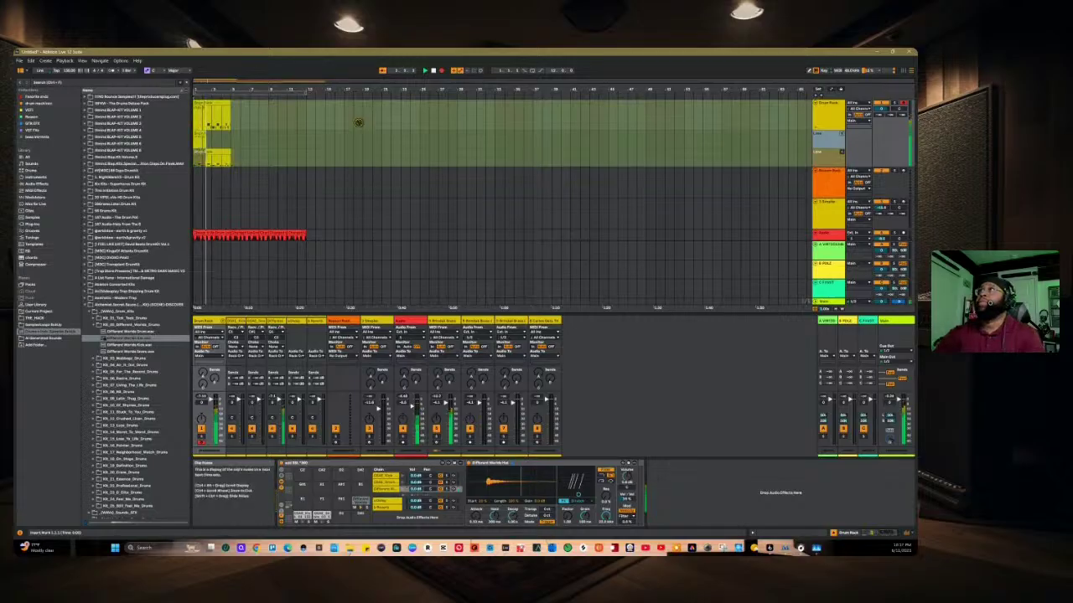
{"action": "key", "text": "0"}
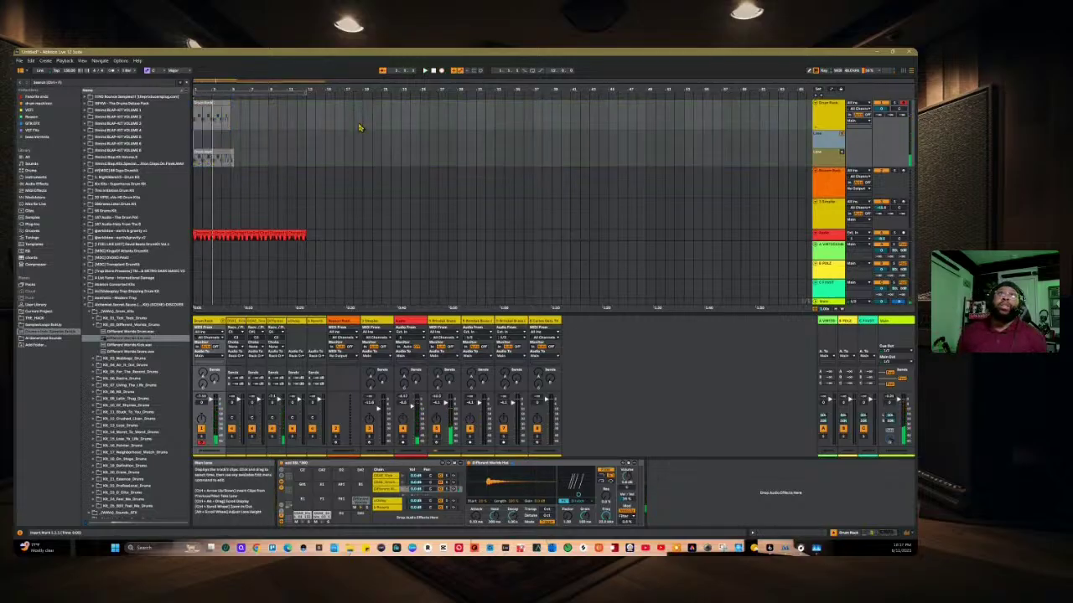
Step: Compare the Drum Rack track's two take lanes by switching auditioning between them during playback
{"action": "left_click", "coordinate": [841, 157]}
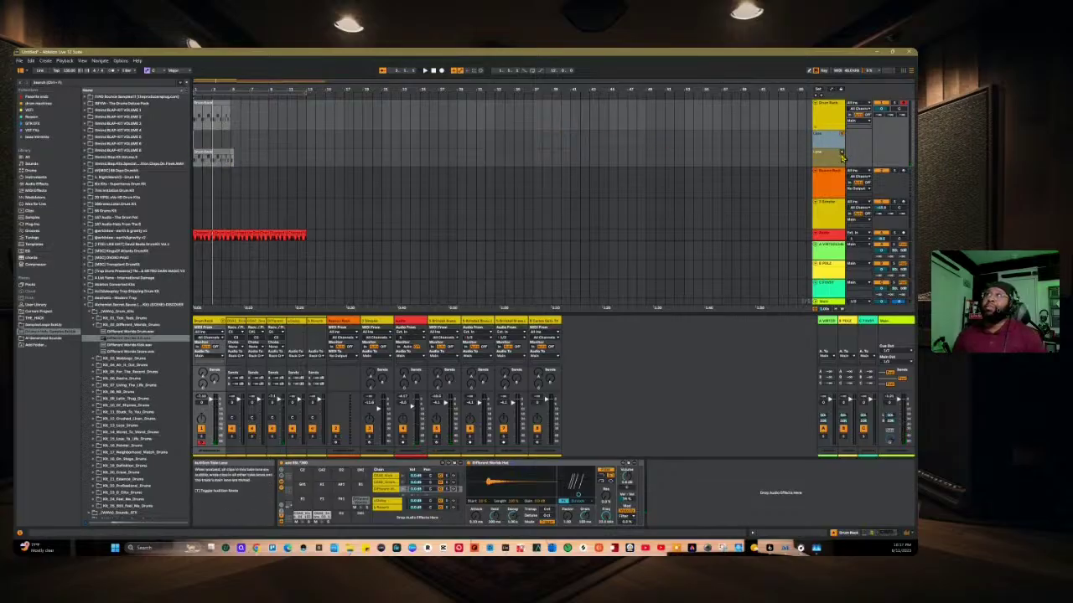
{"action": "left_click", "coordinate": [842, 155]}
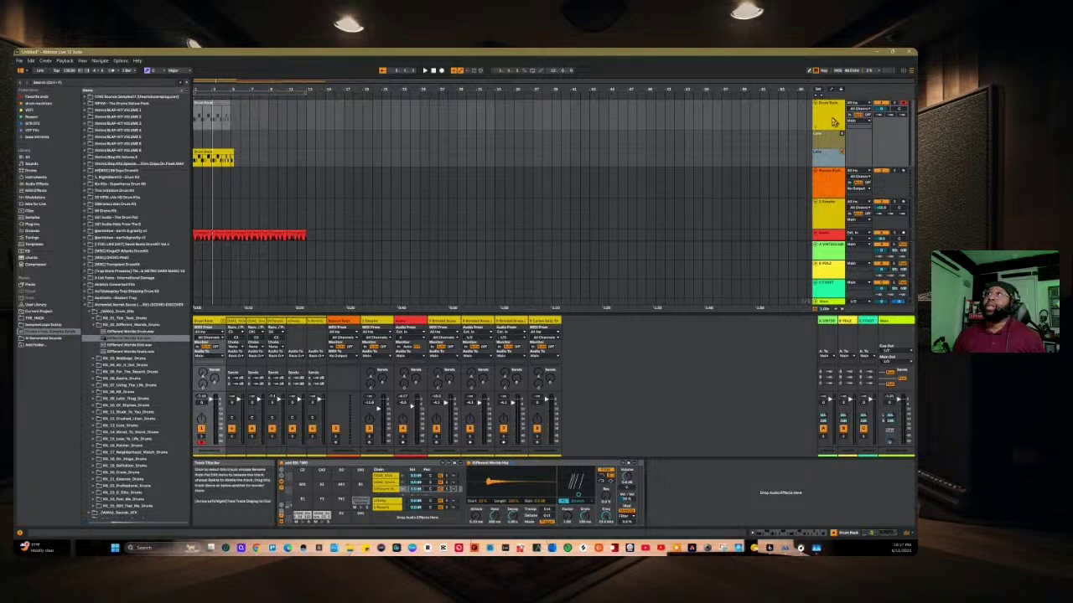
{"action": "left_click", "coordinate": [835, 124]}
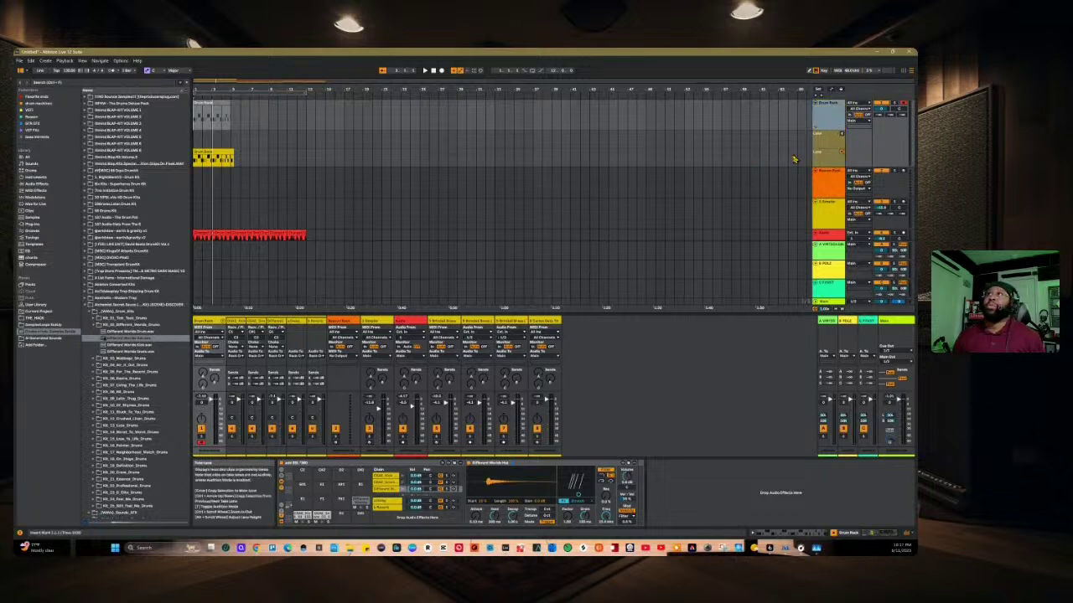
{"action": "left_click", "coordinate": [843, 148]}
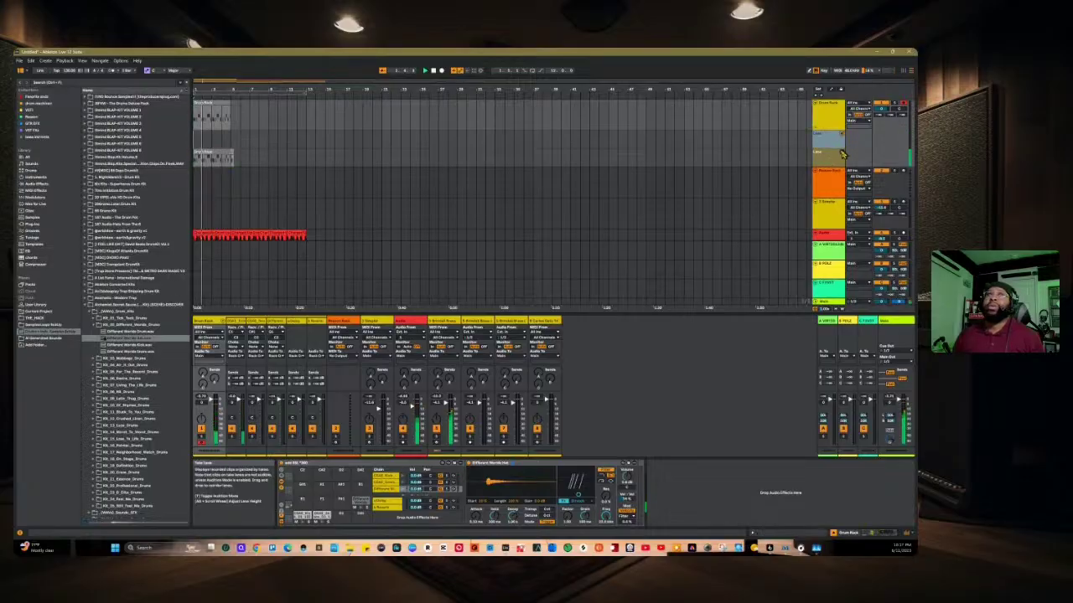
{"action": "left_click", "coordinate": [844, 146]}
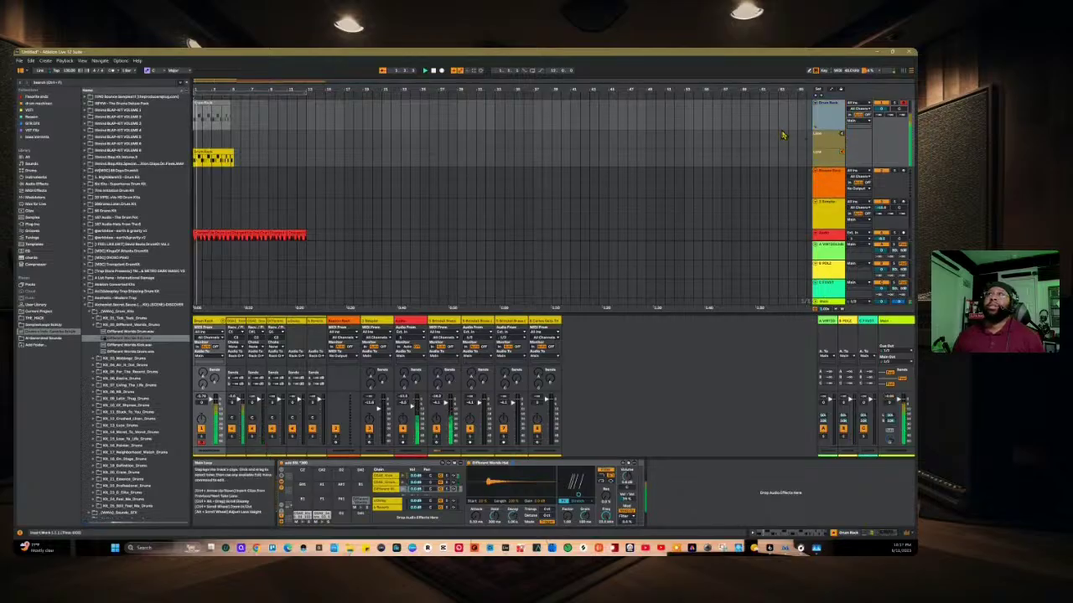
{"action": "left_click", "coordinate": [842, 139]}
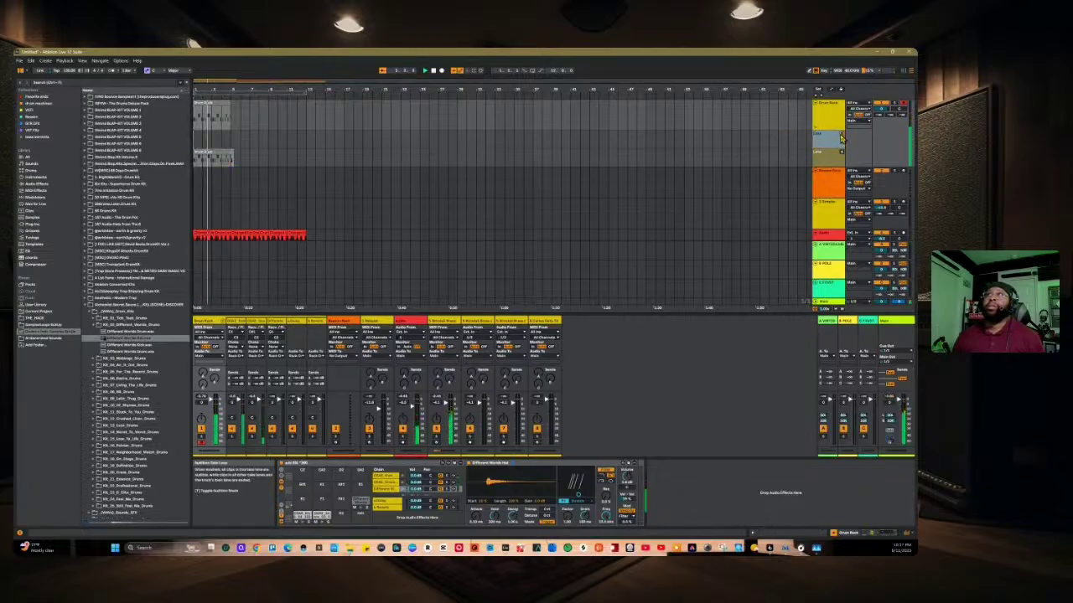
Step: Try another hi-hat recording pass into the upper take lane and view the Drum Rack track's take lane options
{"action": "left_click", "coordinate": [752, 148]}
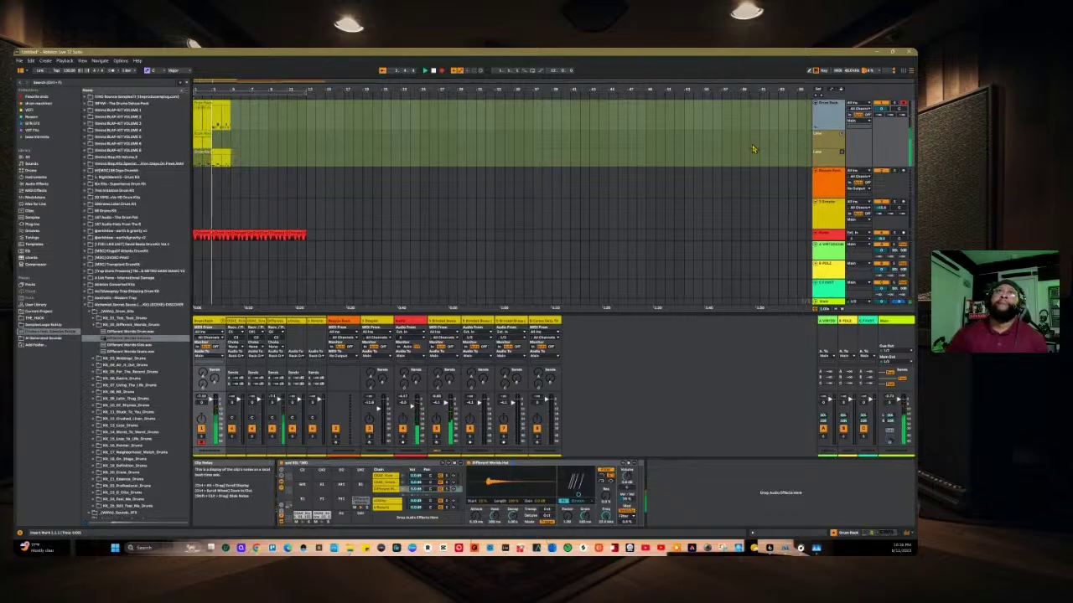
{"action": "left_click", "coordinate": [753, 149]}
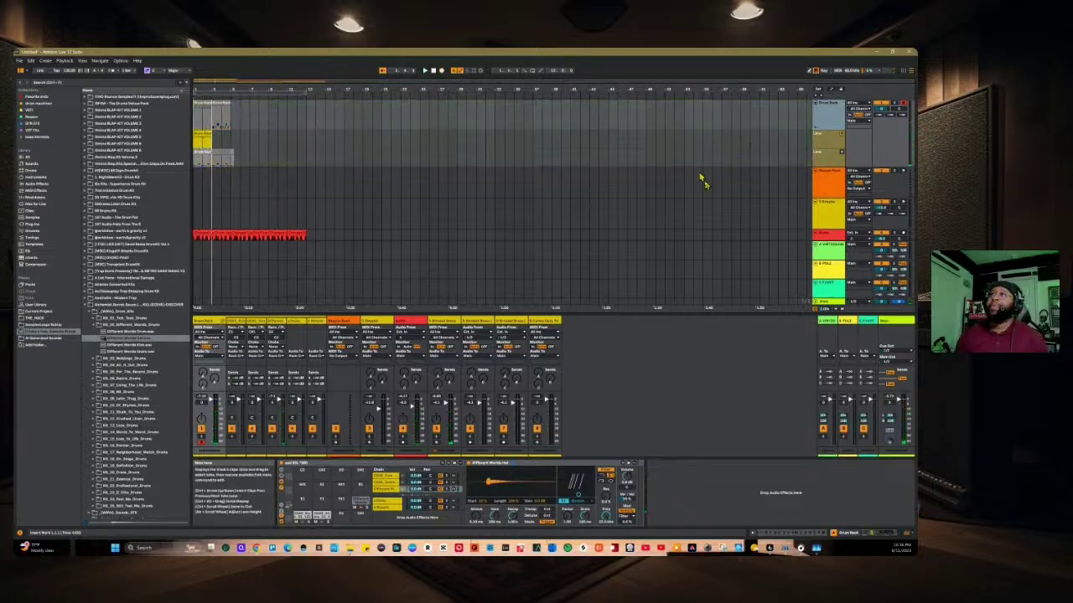
{"action": "right_click", "coordinate": [826, 126]}
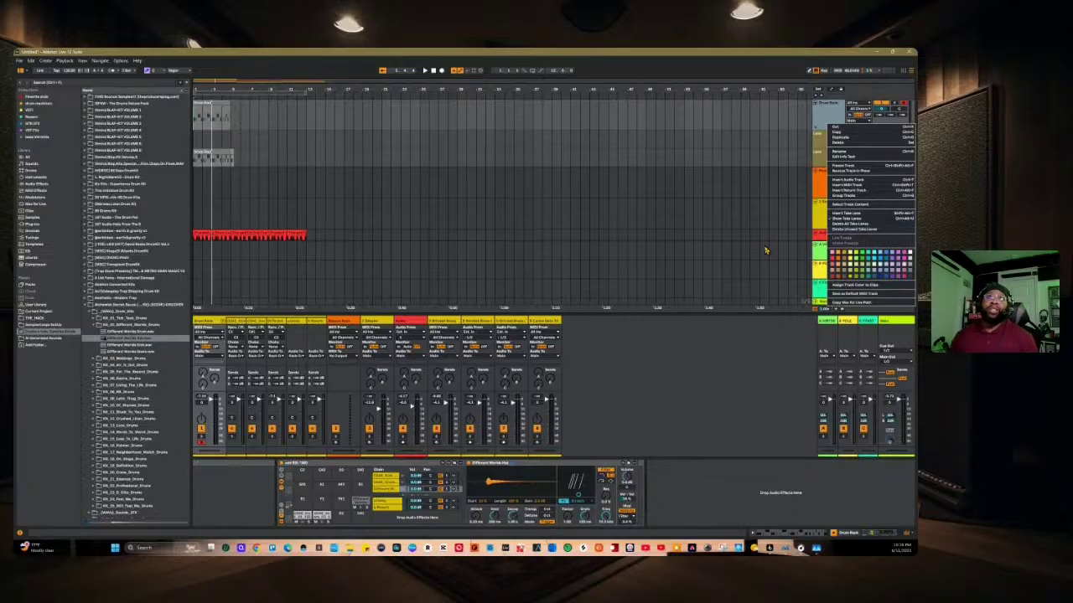
{"action": "left_click", "coordinate": [483, 196]}
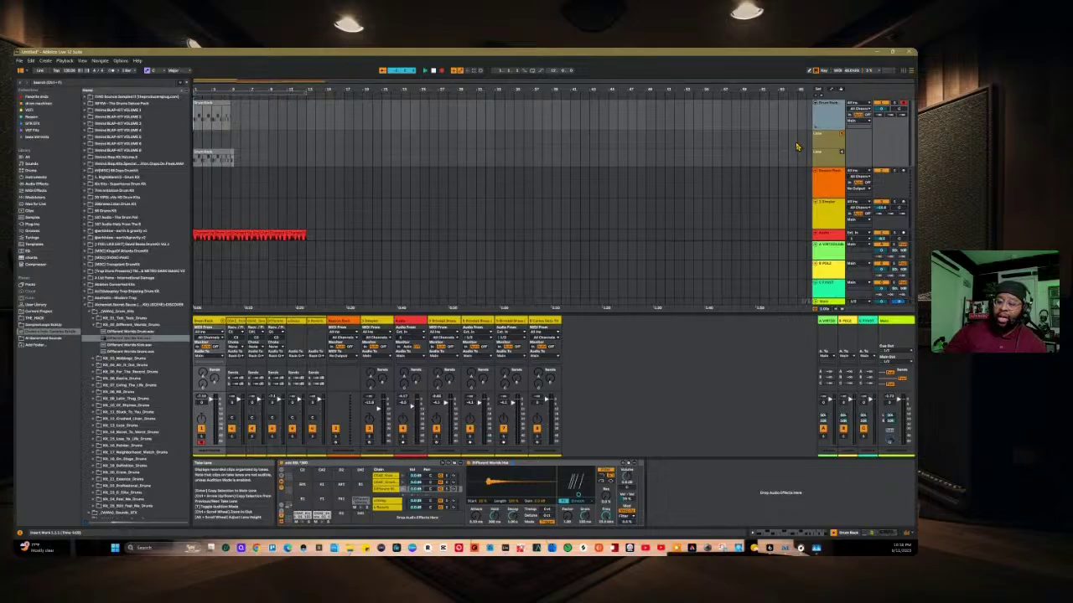
Step: Record a two-bar hi-hat take into the upper take lane, play it back and duplicate the clip to bar 5
{"action": "key", "text": "space"}
{"action": "left_click", "coordinate": [797, 146]}
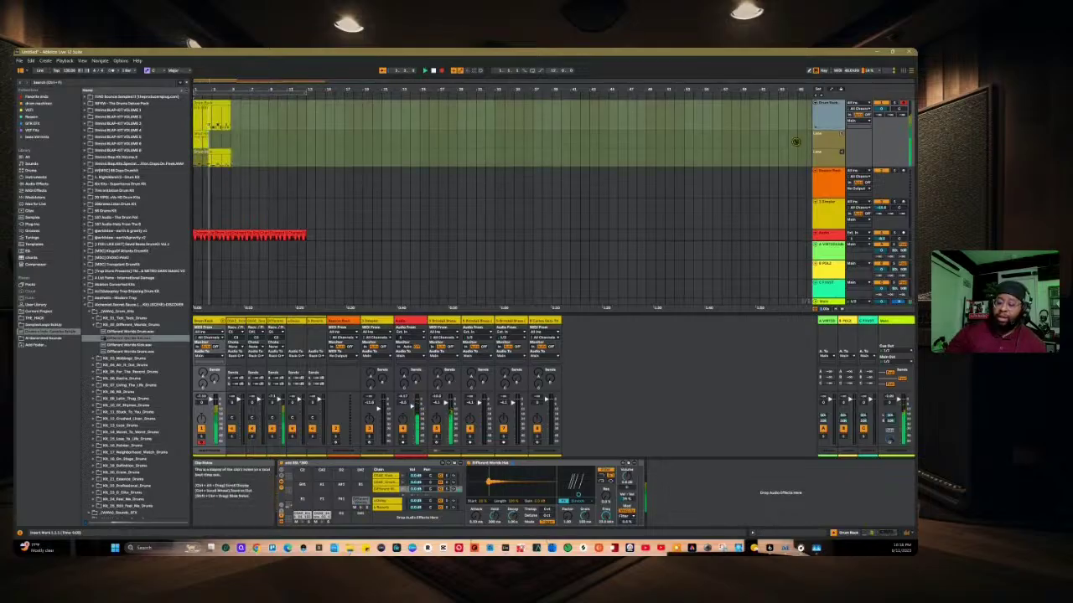
{"action": "left_click", "coordinate": [797, 143]}
{"action": "key", "text": "space"}
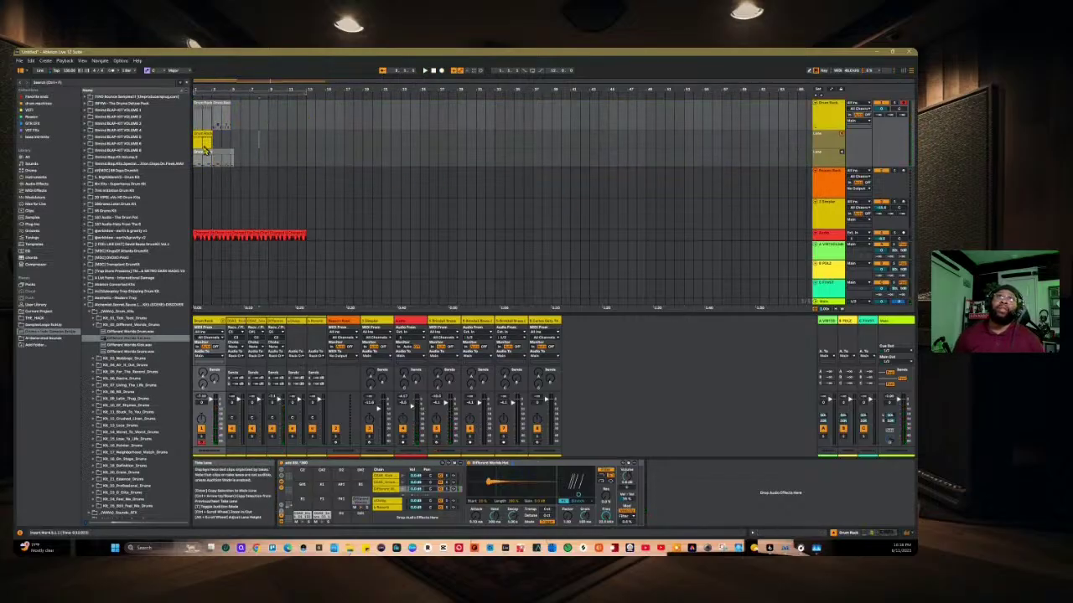
{"action": "key", "text": "space"}
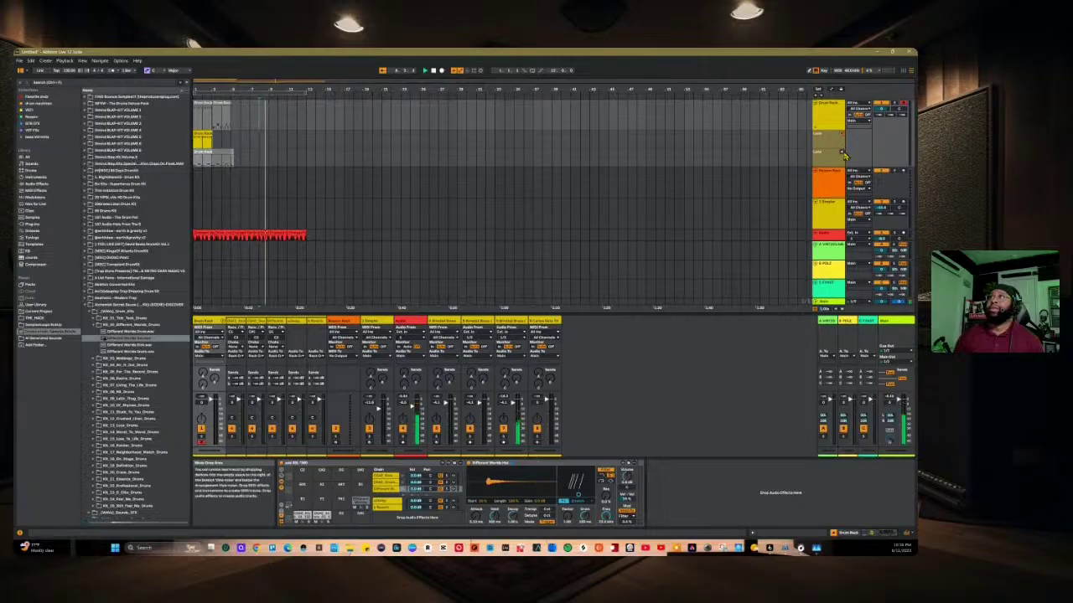
Step: Play the loop while alternately auditioning the lower drum take and the upper hi-hat take
{"action": "left_click", "coordinate": [836, 156]}
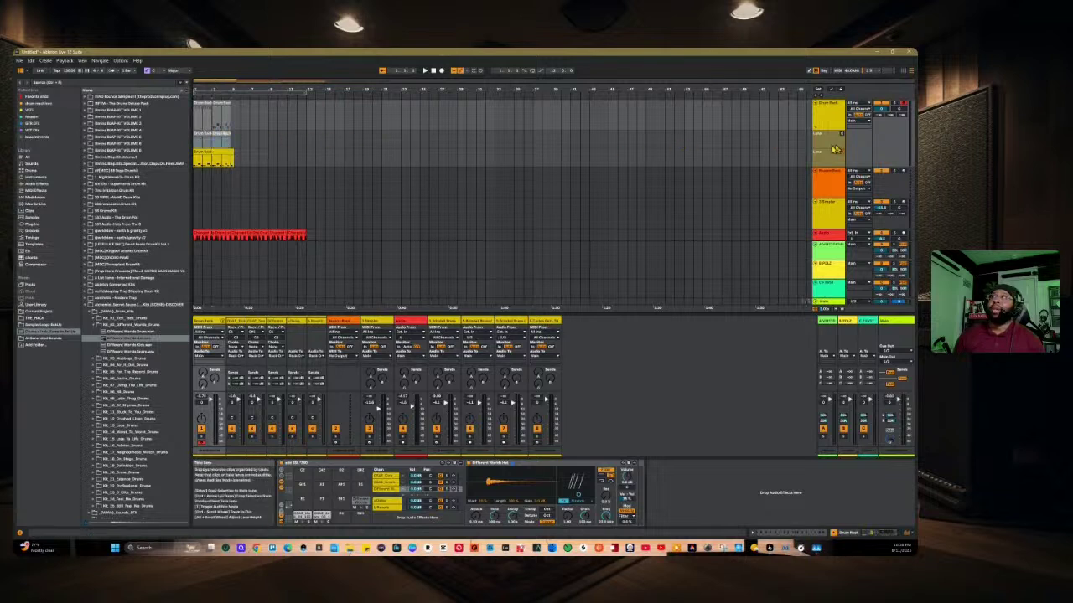
{"action": "key", "text": "space"}
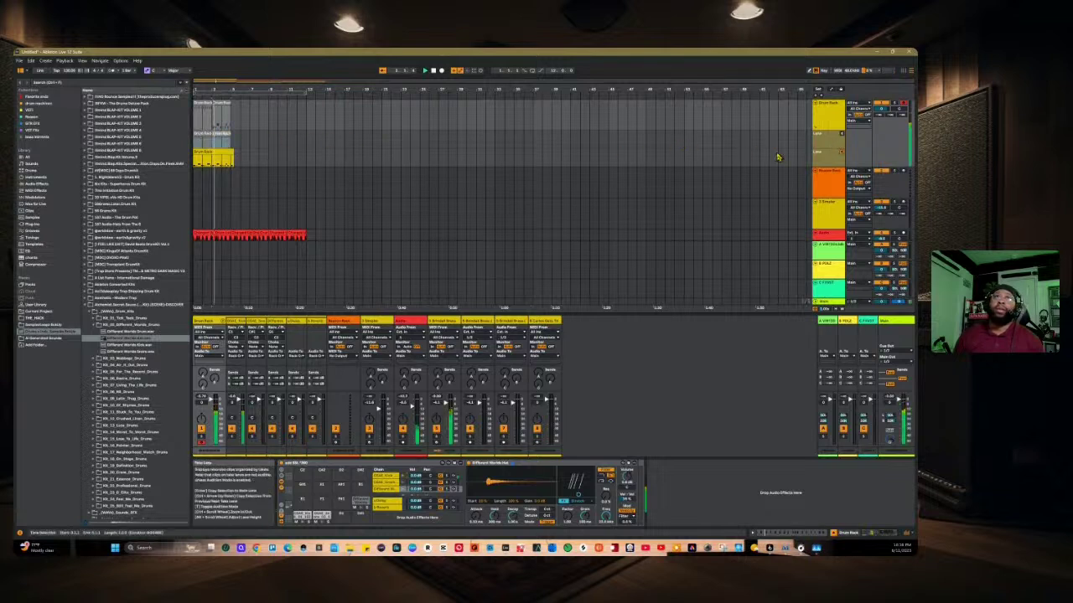
{"action": "left_click", "coordinate": [841, 135]}
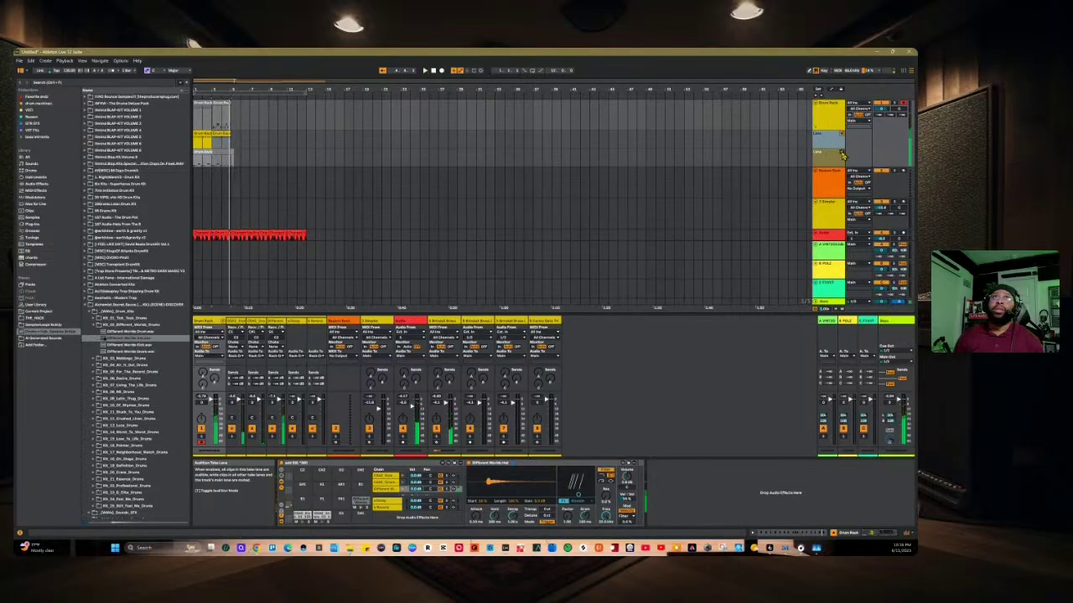
{"action": "left_click", "coordinate": [842, 154]}
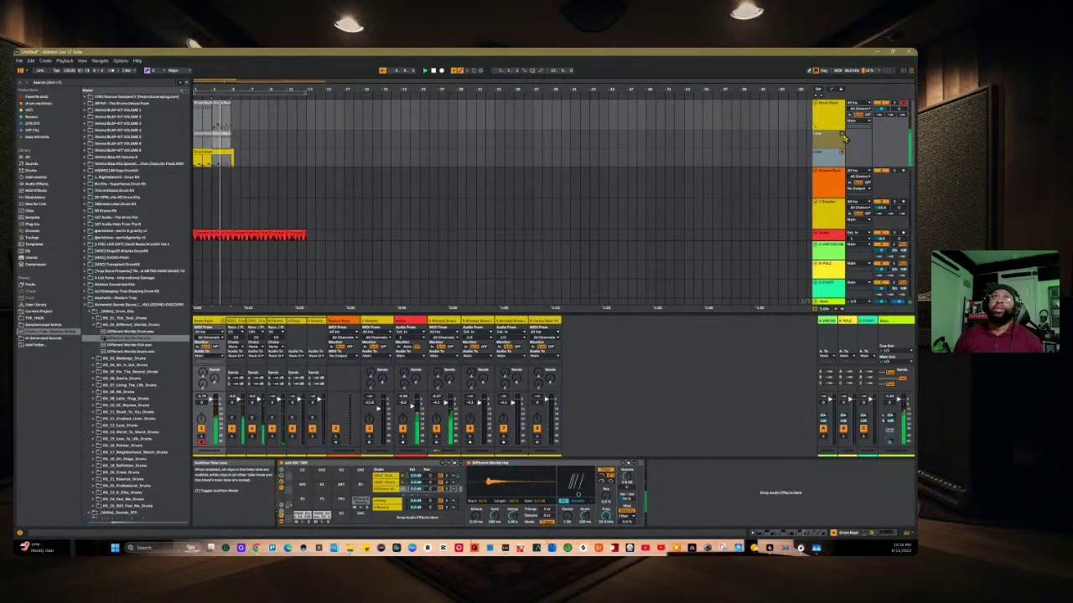
{"action": "left_click", "coordinate": [843, 137]}
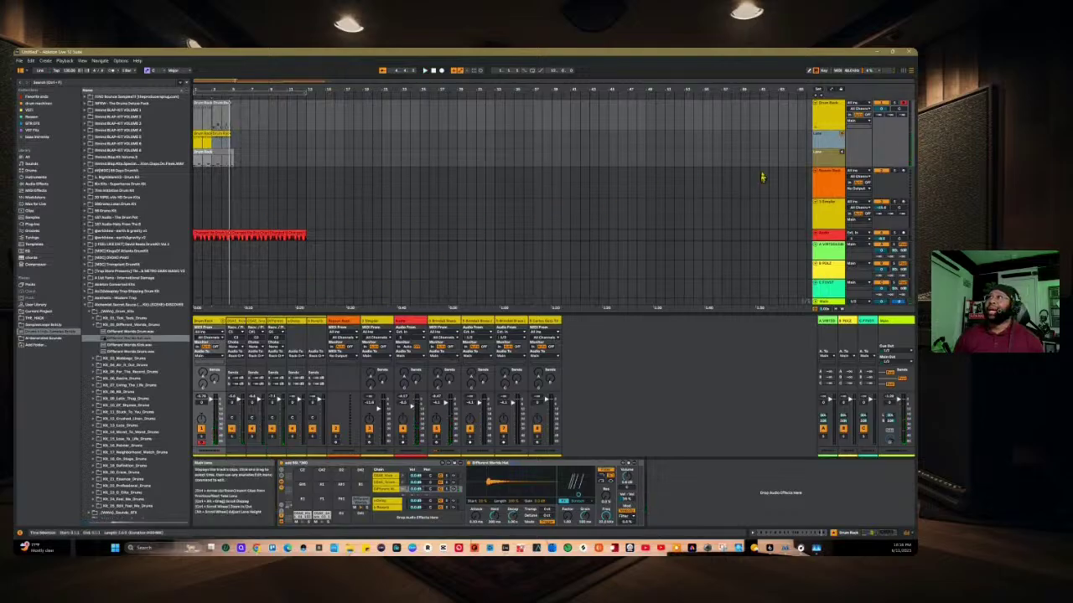
{"action": "left_click", "coordinate": [841, 154]}
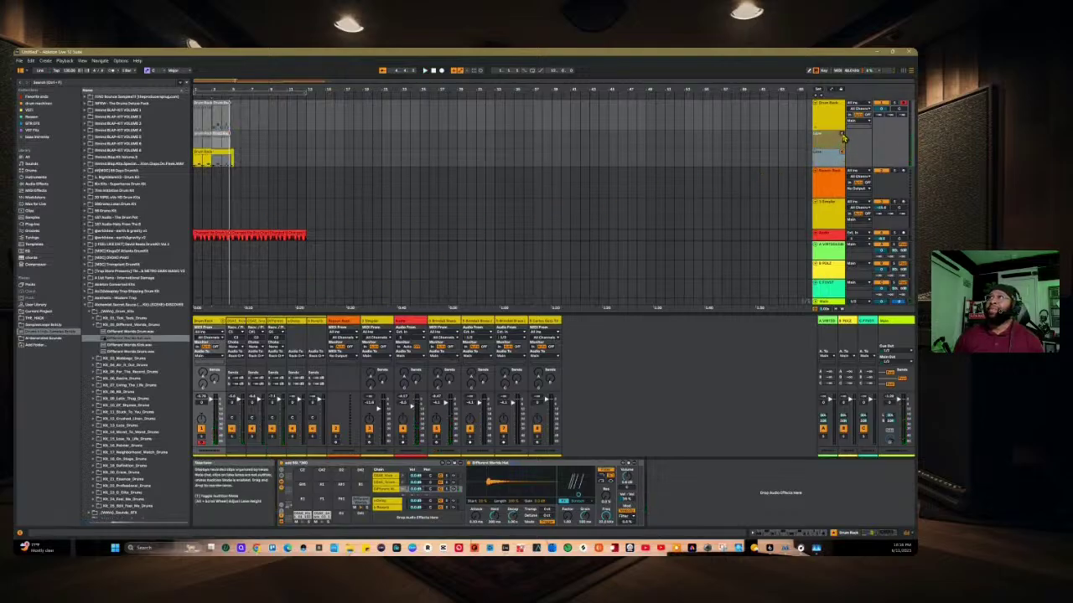
Step: Turn off auditioning on both take lanes, play the Drum Rack track's main lane and stop playback
{"action": "left_click", "coordinate": [842, 137]}
{"action": "left_click", "coordinate": [842, 155]}
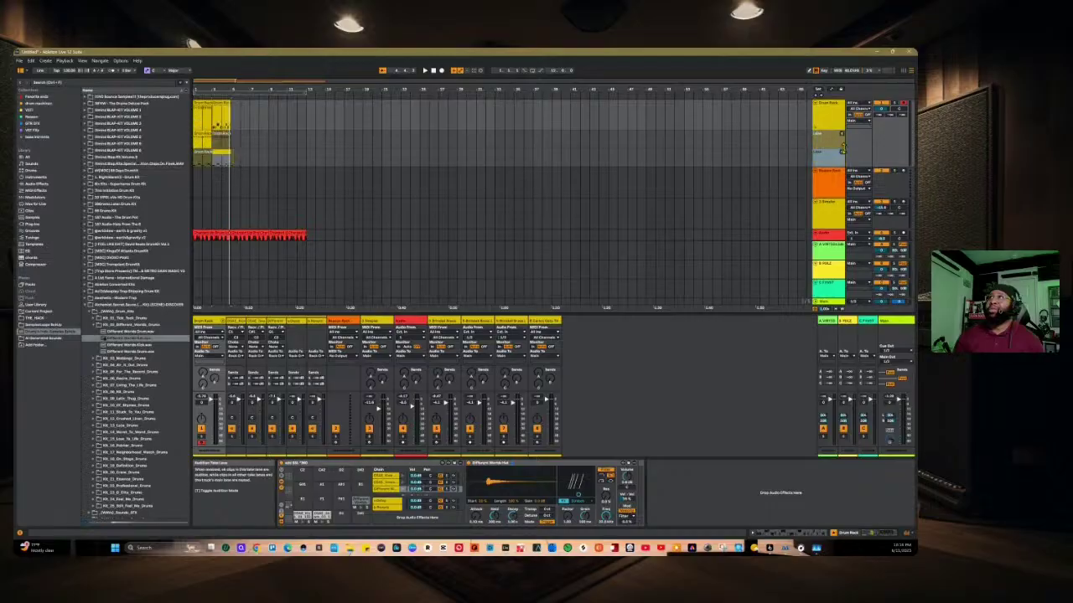
{"action": "left_click", "coordinate": [842, 137]}
{"action": "left_click", "coordinate": [842, 155]}
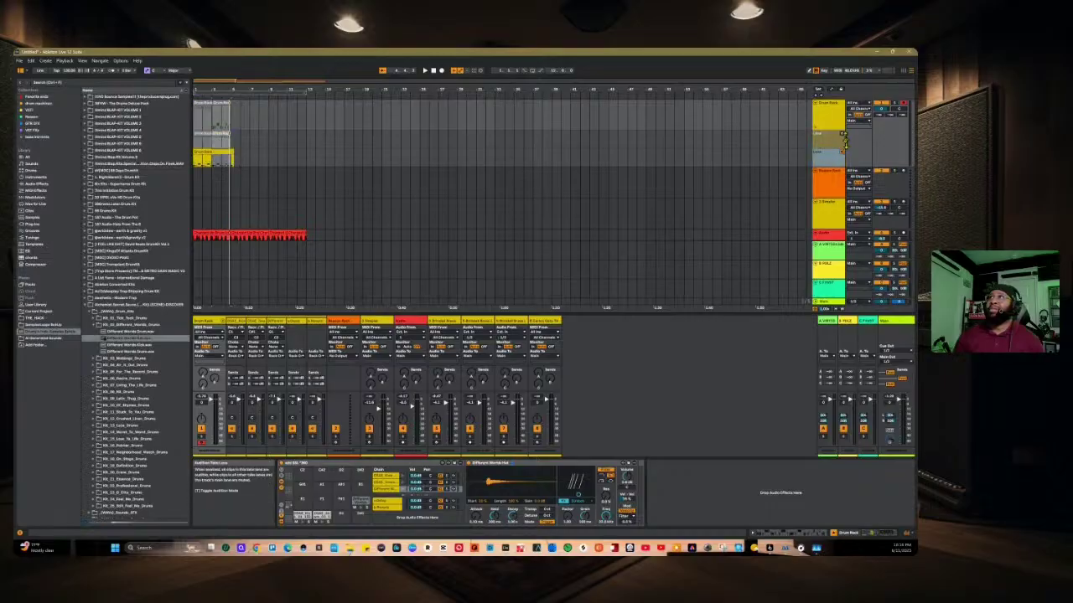
{"action": "left_click", "coordinate": [842, 137]}
{"action": "key", "text": "space"}
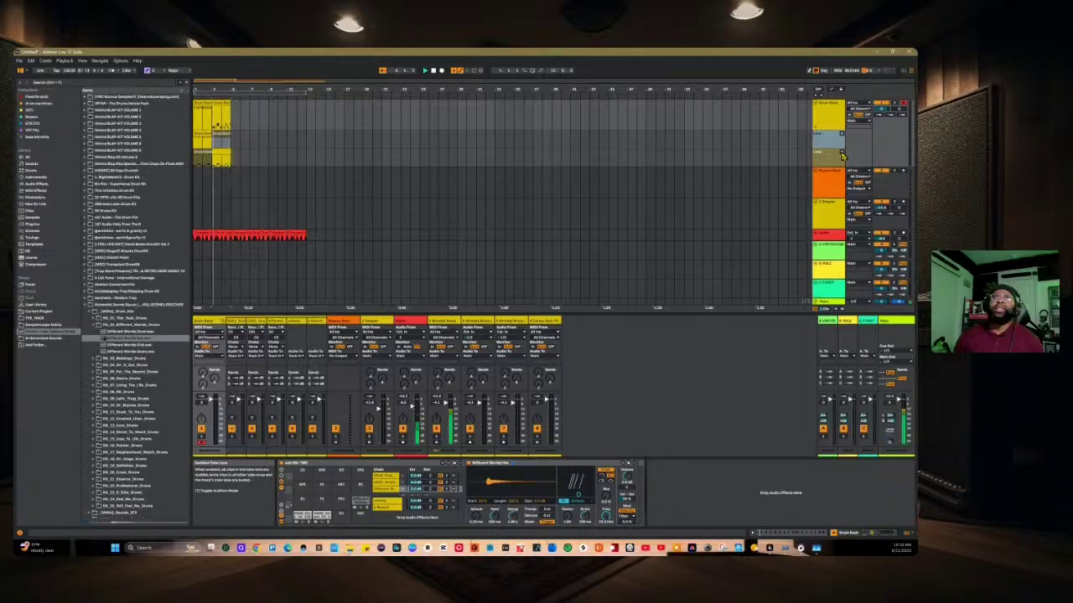
{"action": "left_click", "coordinate": [434, 71]}
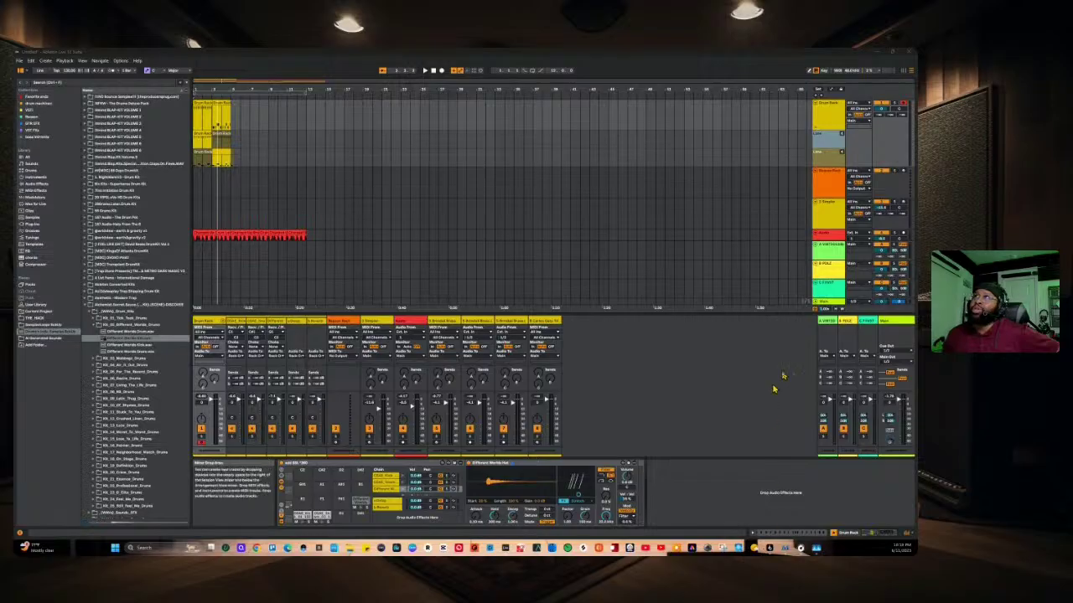
Step: Inspect the Drum Rack track's take lanes and view the track's take lane options
{"action": "left_click", "coordinate": [823, 134]}
{"action": "left_click", "coordinate": [823, 158]}
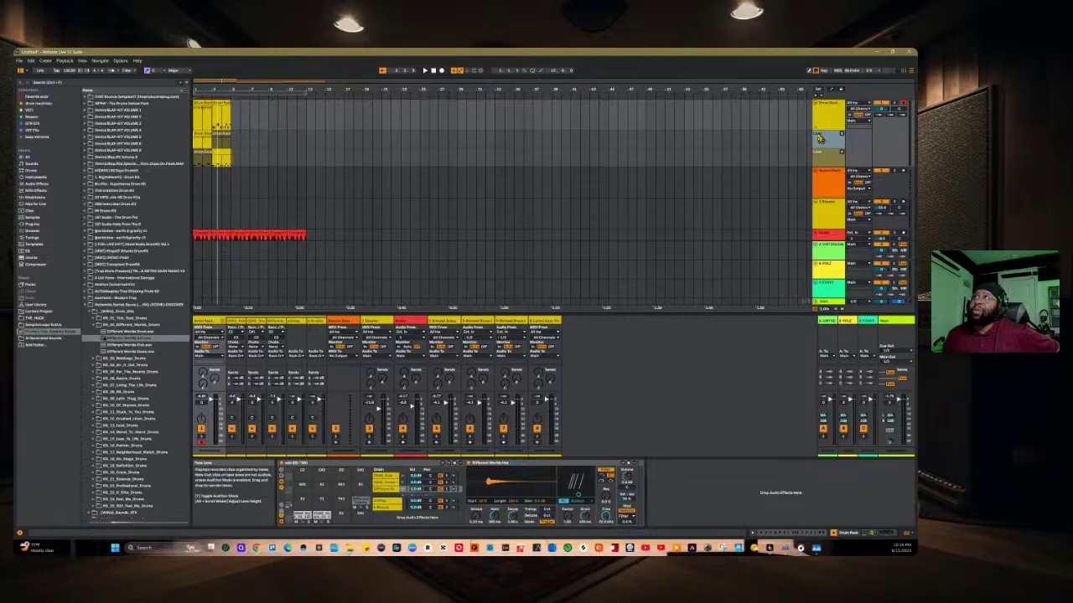
{"action": "left_click", "coordinate": [822, 138]}
{"action": "left_click", "coordinate": [821, 138]}
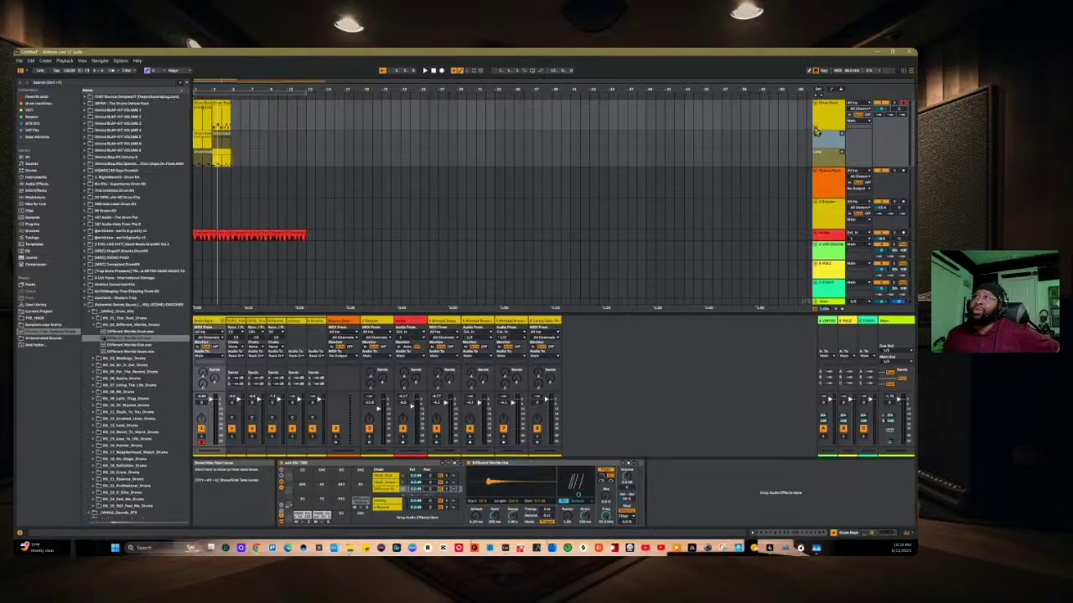
{"action": "right_click", "coordinate": [817, 130]}
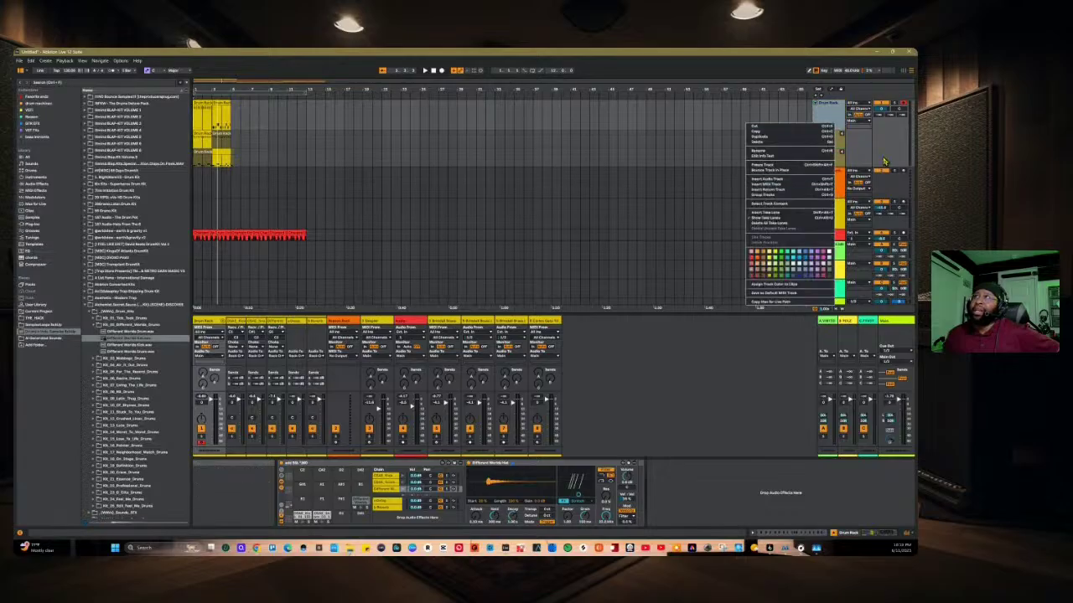
{"action": "left_click", "coordinate": [878, 147]}
{"action": "left_click", "coordinate": [818, 136]}
{"action": "left_click", "coordinate": [818, 136]}
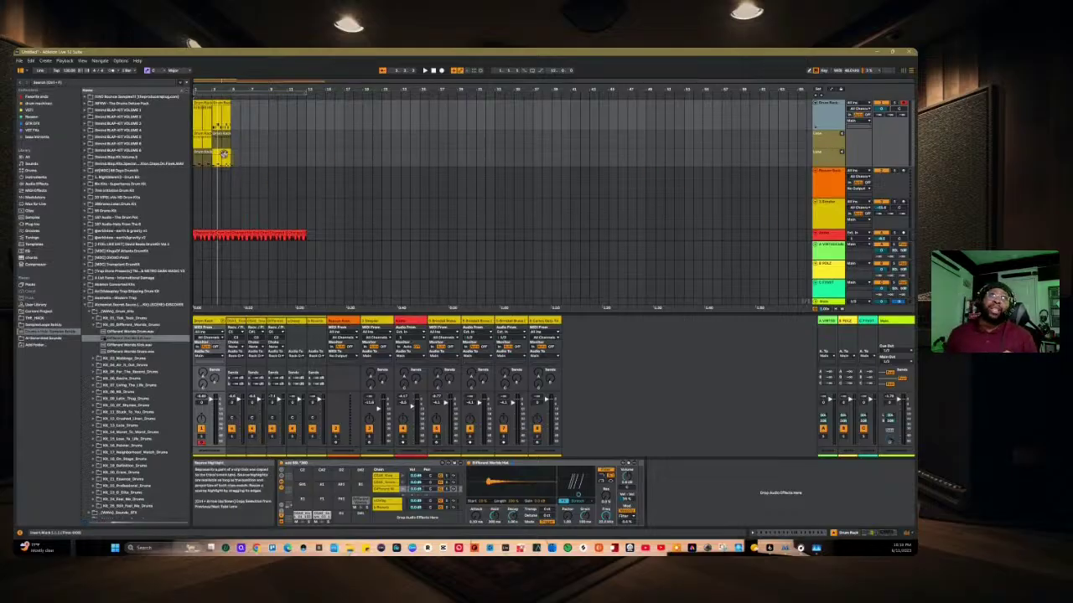
Step: Alternate auditioning between the Drum Rack track's two take lanes, leaving the lower lane auditioned
{"action": "left_click", "coordinate": [843, 139]}
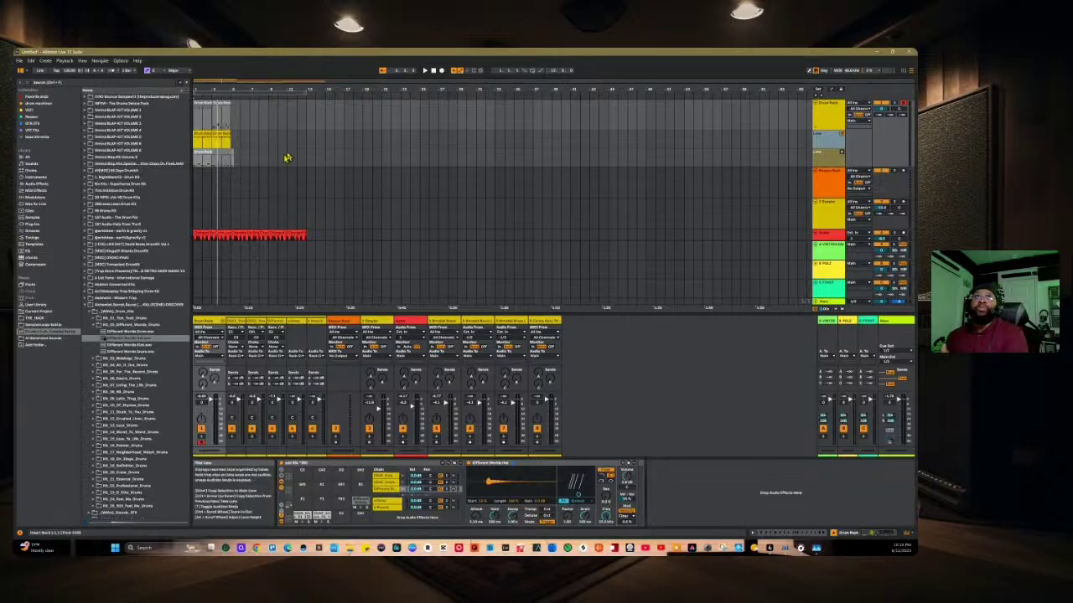
{"action": "left_click", "coordinate": [831, 104]}
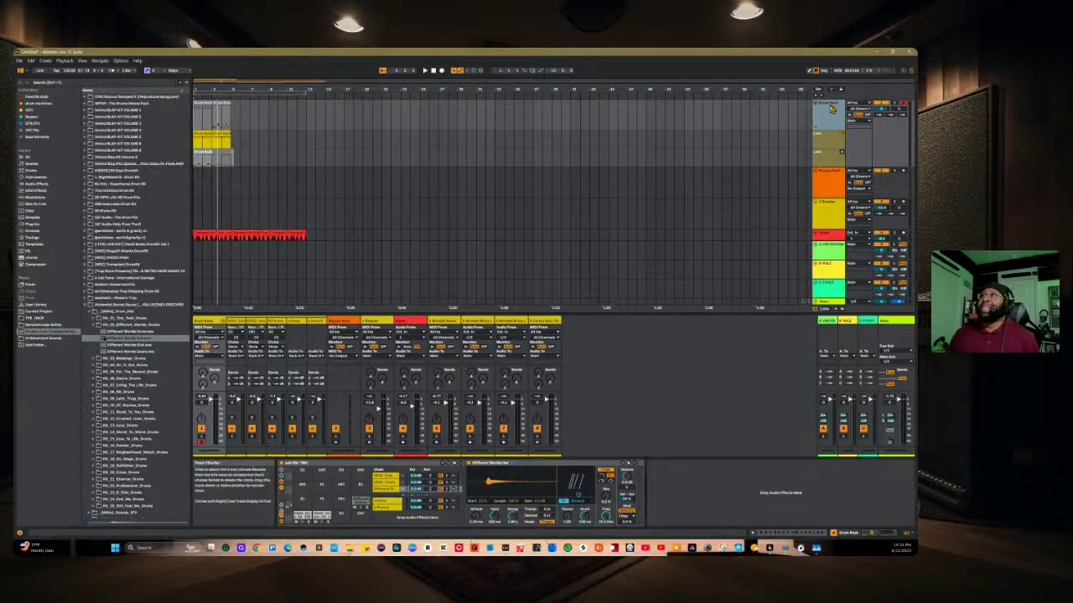
{"action": "left_click", "coordinate": [842, 157]}
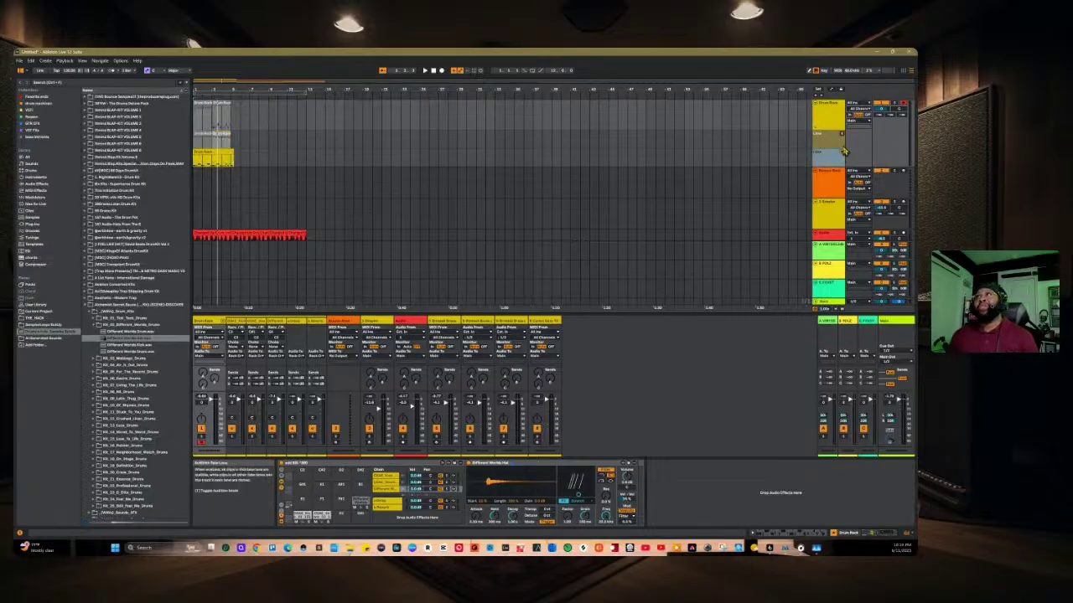
{"action": "left_click", "coordinate": [844, 138]}
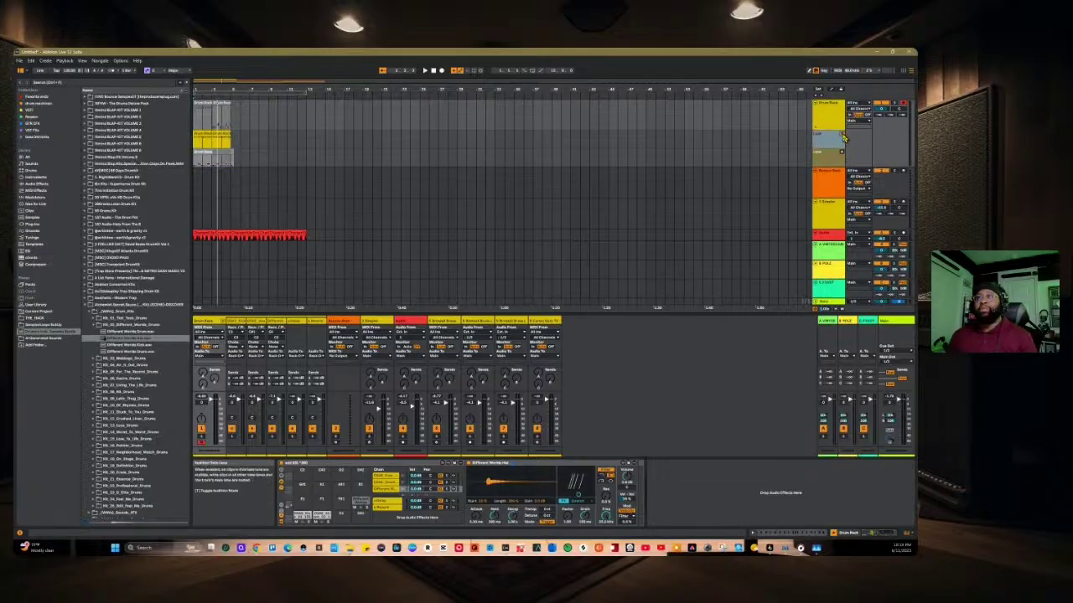
{"action": "left_click", "coordinate": [842, 157]}
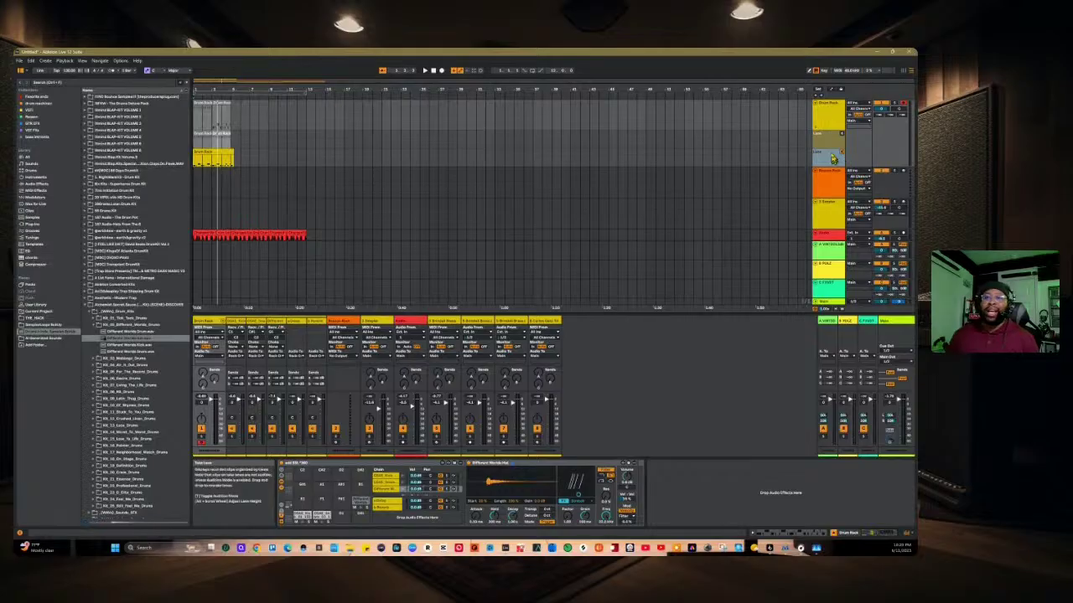
Step: Toggle the visibility of the Drum Rack track's take lanes several times, leaving them hidden
{"action": "key", "text": "ctrl+alt+u"}
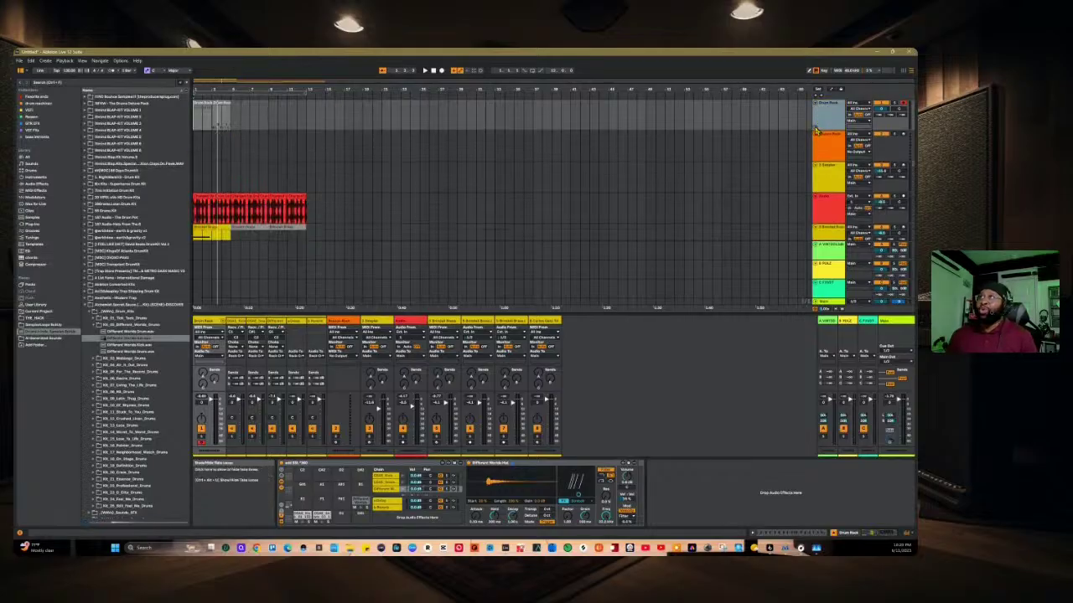
{"action": "key", "text": "ctrl+alt+u"}
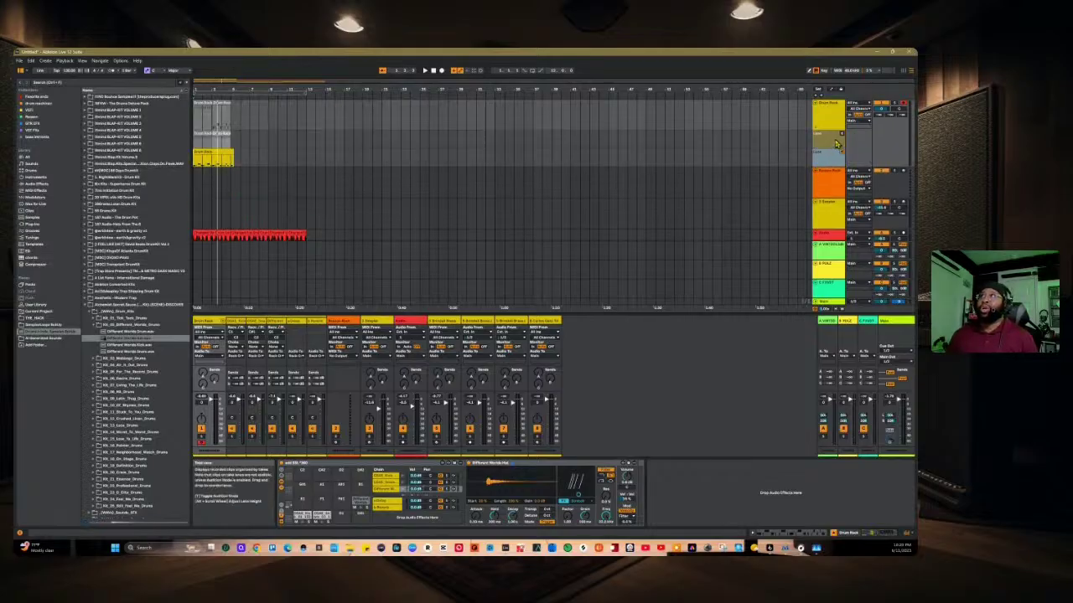
{"action": "key", "text": "ctrl+alt+u"}
{"action": "key", "text": "ctrl+alt+u"}
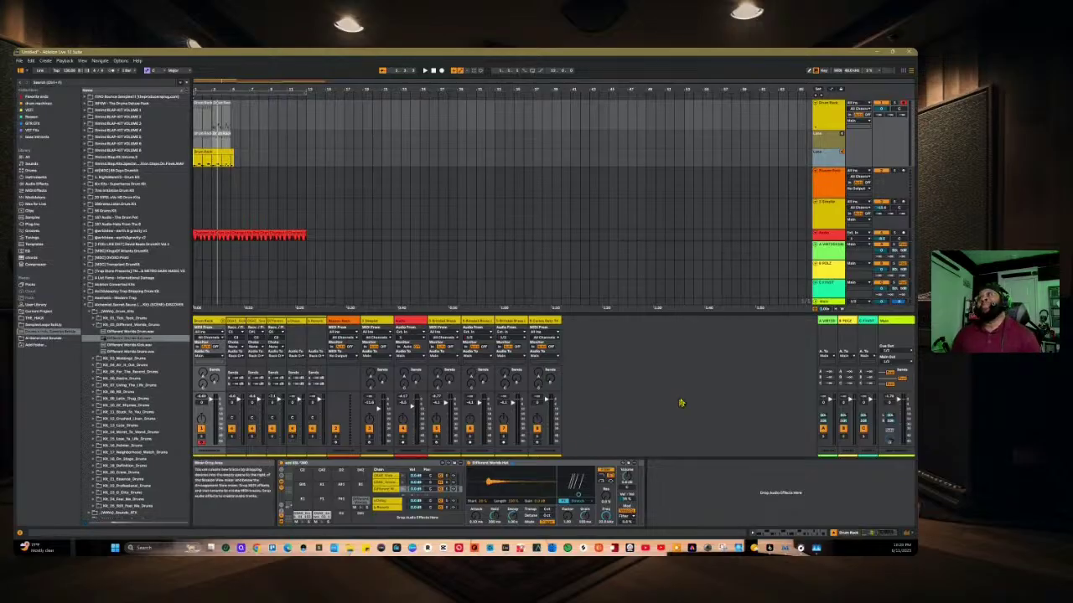
{"action": "left_click", "coordinate": [815, 128]}
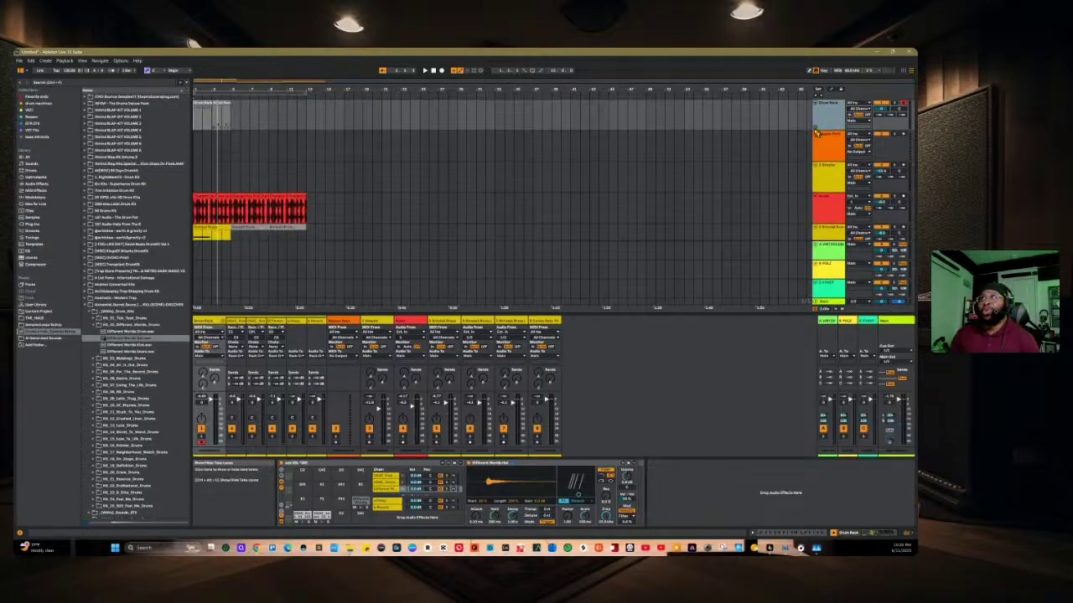
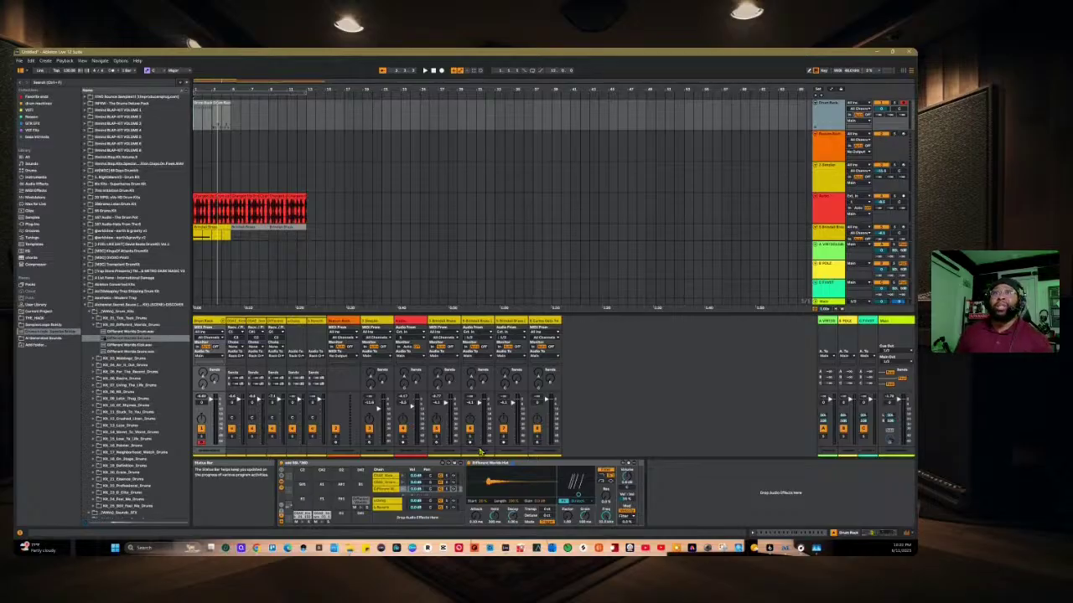
Step: Play the arrangement briefly, stop it and deactivate the three Bristled Brass tracks and the last MIDI track
{"action": "key", "text": "space"}
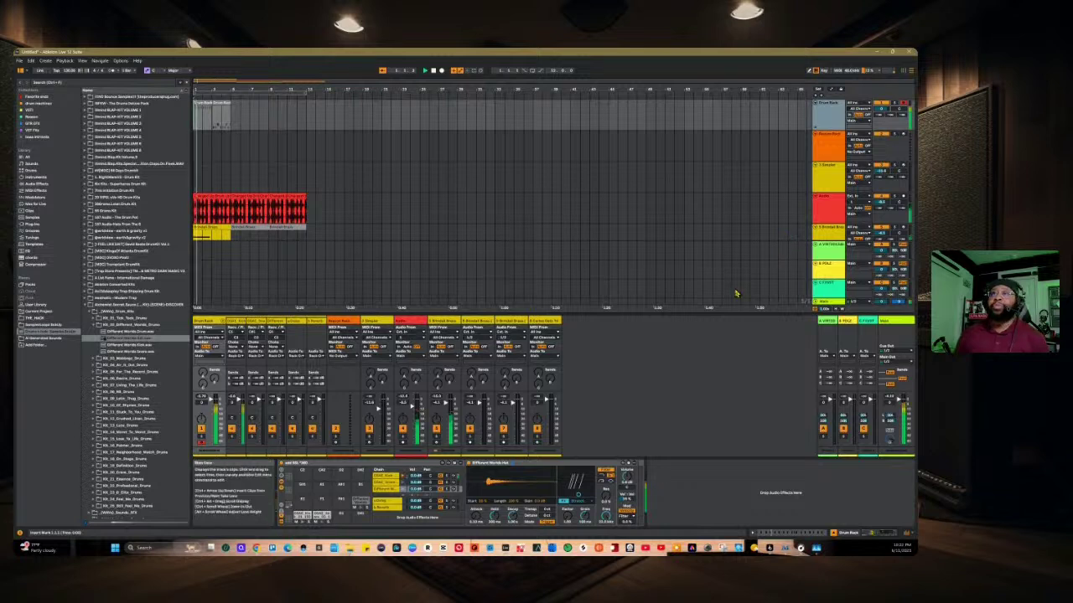
{"action": "scroll", "coordinate": [825, 244], "scroll_direction": "down", "scroll_amount": 4}
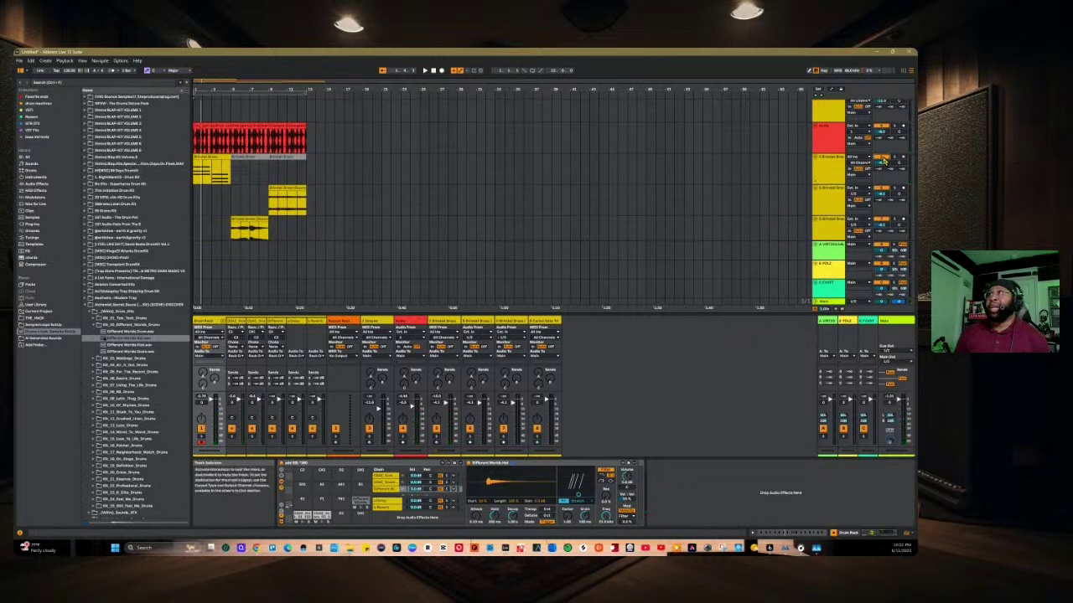
{"action": "scroll", "coordinate": [871, 220], "scroll_direction": "down", "scroll_amount": 2}
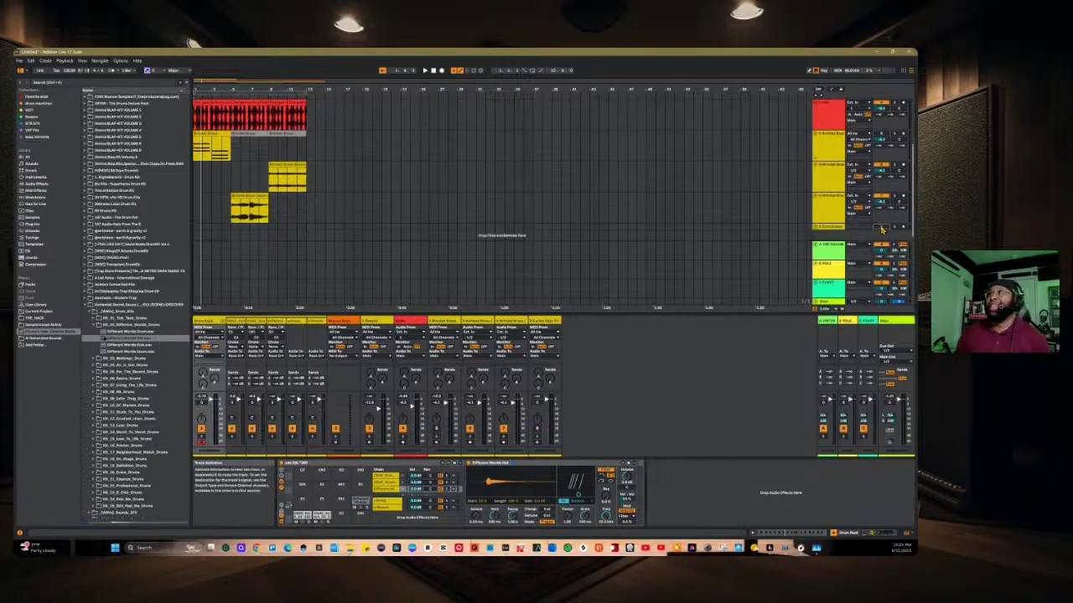
{"action": "scroll", "coordinate": [867, 213], "scroll_direction": "up", "scroll_amount": 2}
{"action": "scroll", "coordinate": [855, 206], "scroll_direction": "down", "scroll_amount": 2}
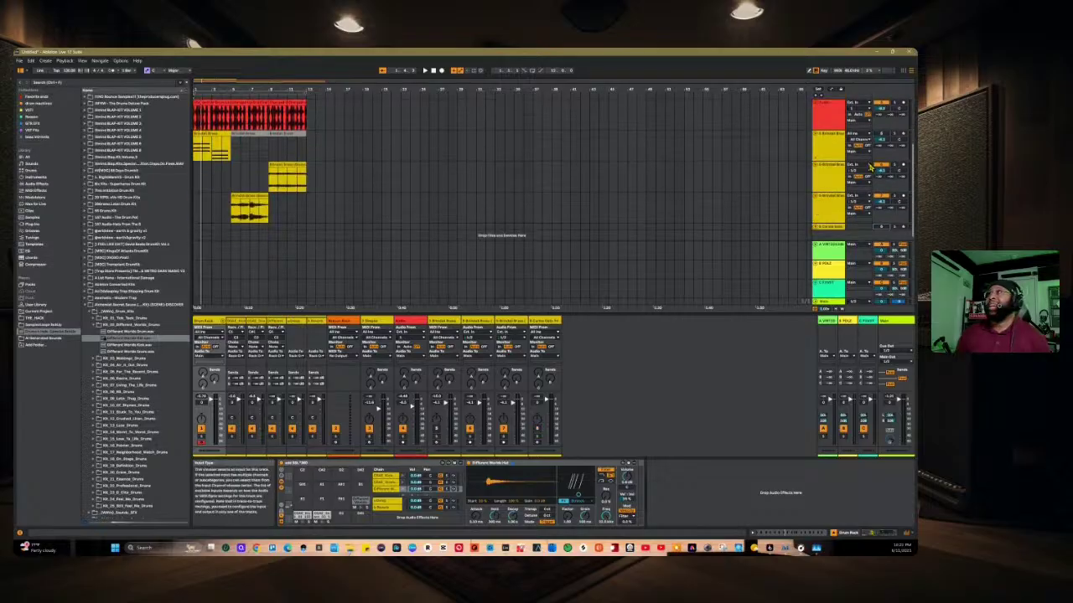
{"action": "scroll", "coordinate": [843, 205], "scroll_direction": "down", "scroll_amount": 1}
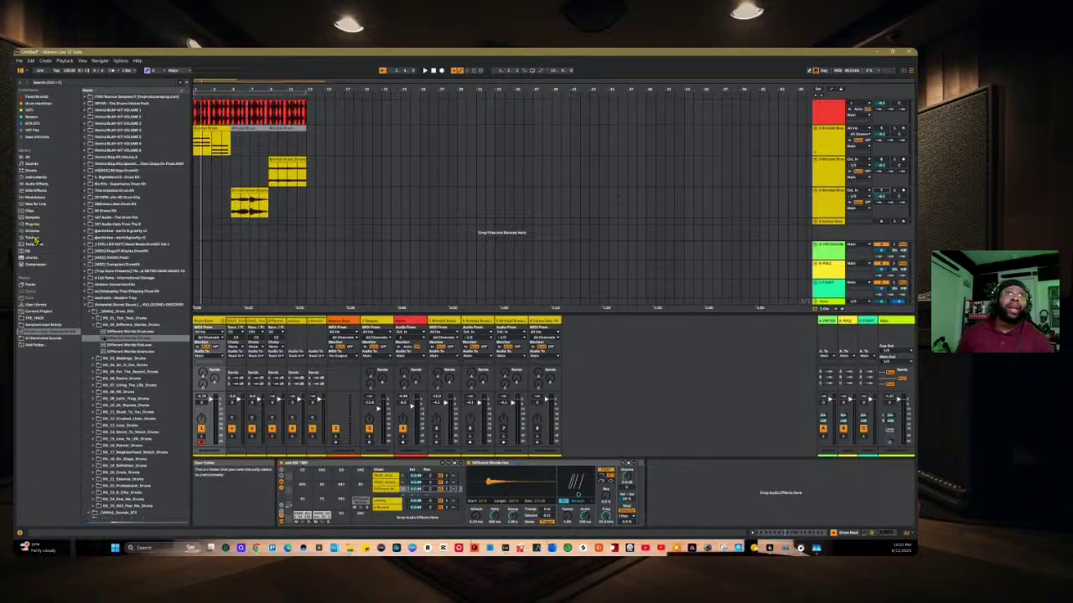
Step: Find Electric among the browser's instruments and load it onto a new MIDI track after the existing ones
{"action": "left_click", "coordinate": [33, 184]}
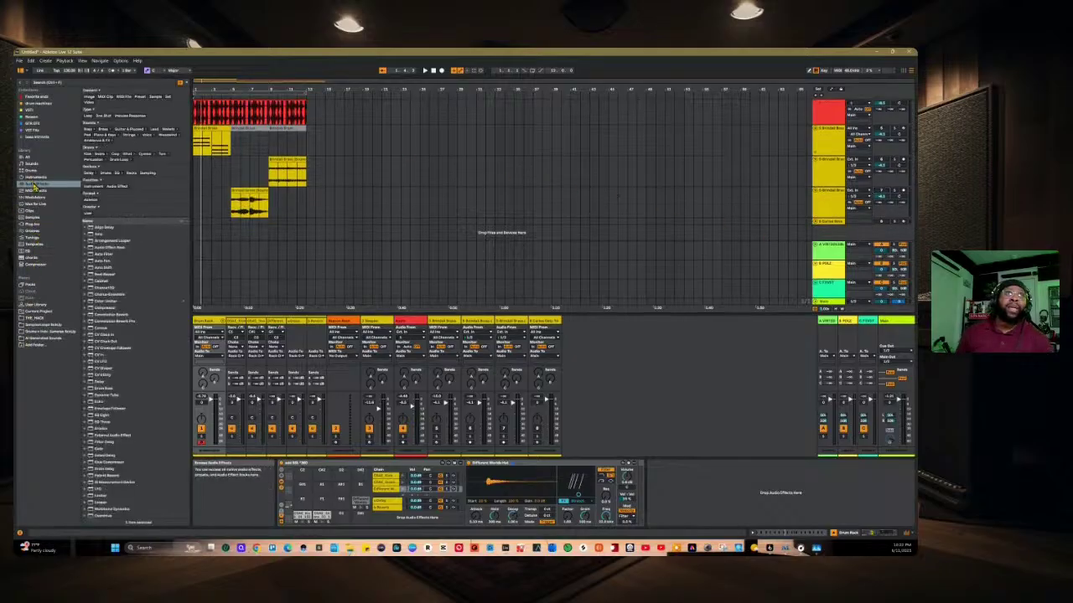
{"action": "left_click", "coordinate": [33, 178]}
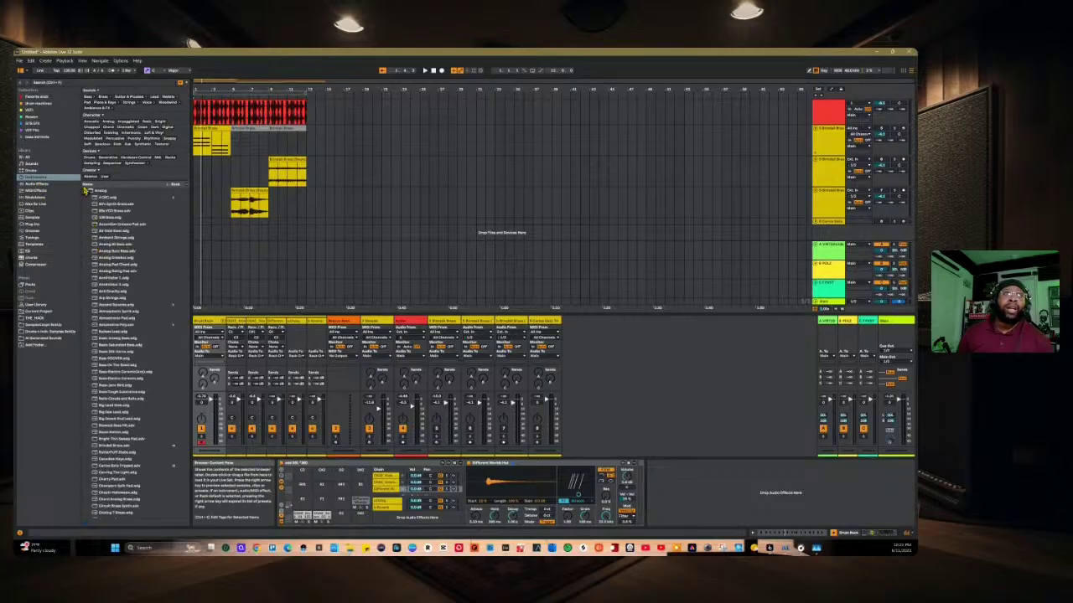
{"action": "left_click", "coordinate": [87, 191]}
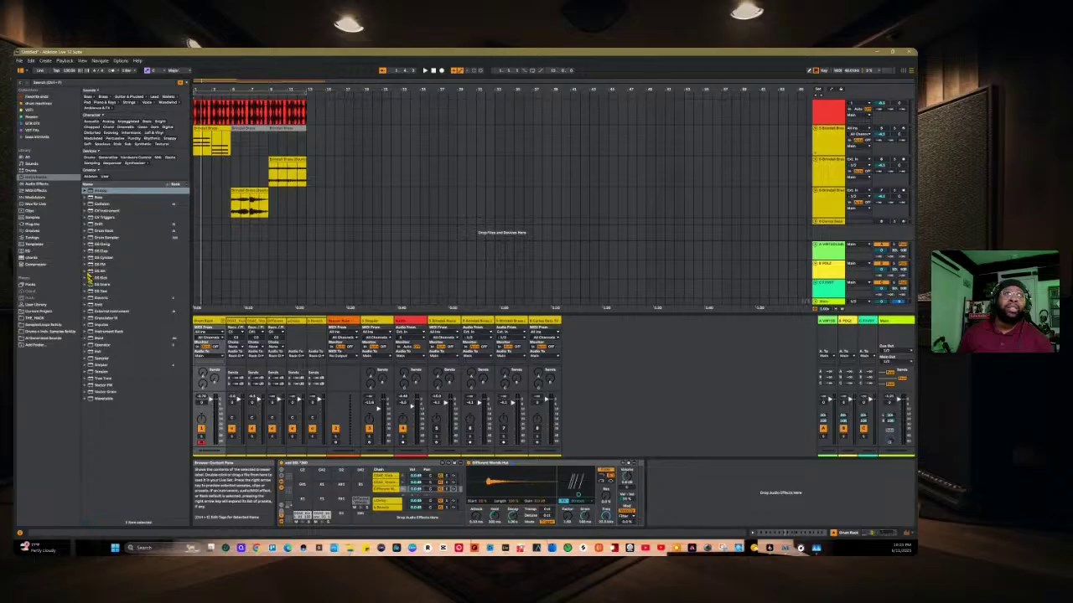
{"action": "left_click", "coordinate": [87, 299]}
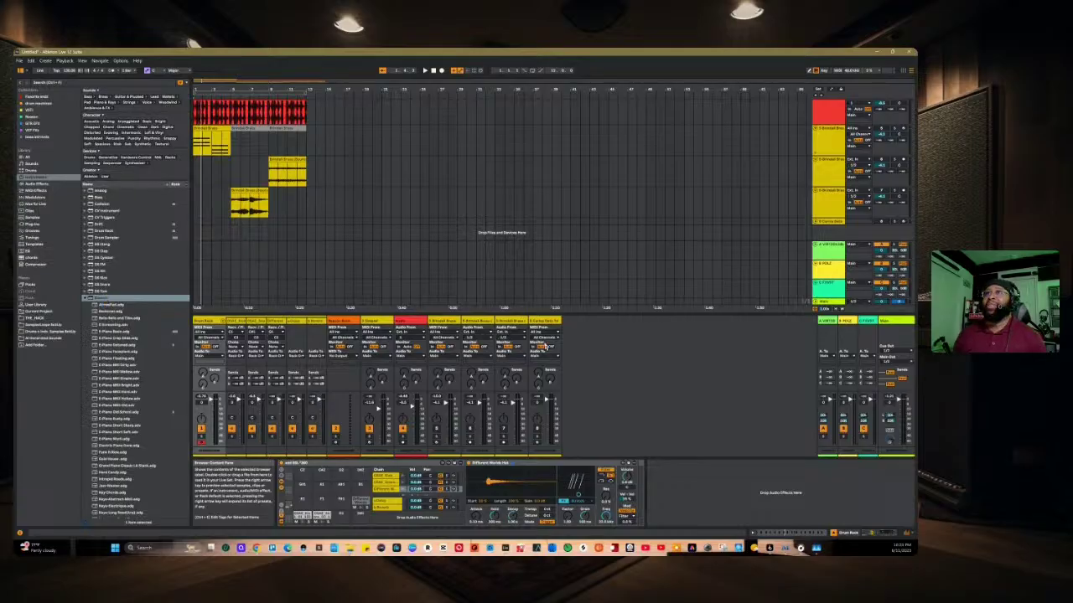
{"action": "left_click_drag", "start_coordinate": [610, 314], "coordinate": [584, 247]}
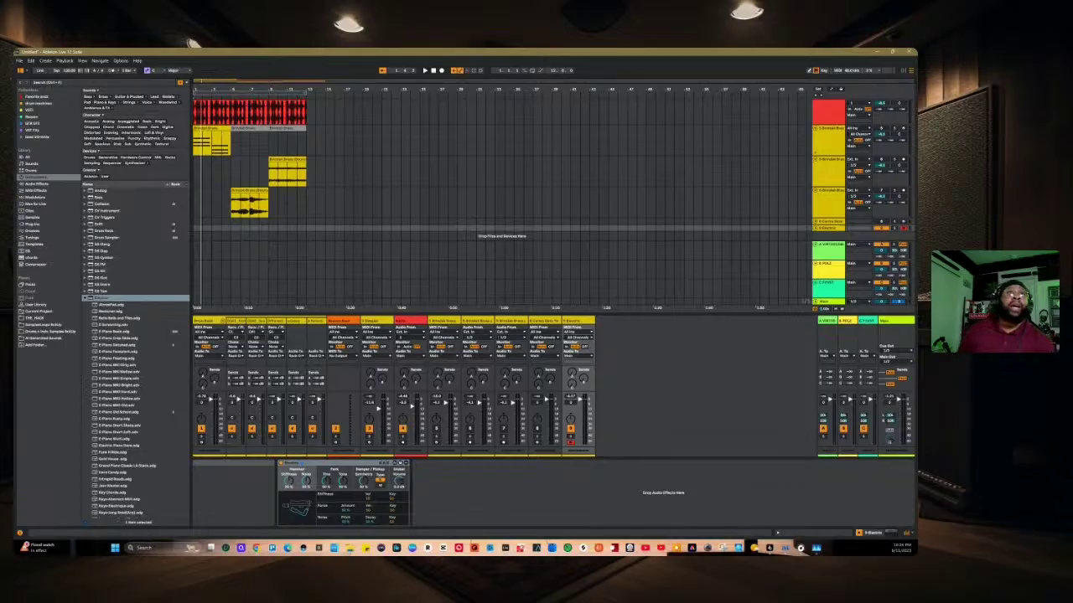
Step: Find Expressive Chords among the Max for Live devices and add it before Electric on the new track
{"action": "left_click", "coordinate": [31, 204]}
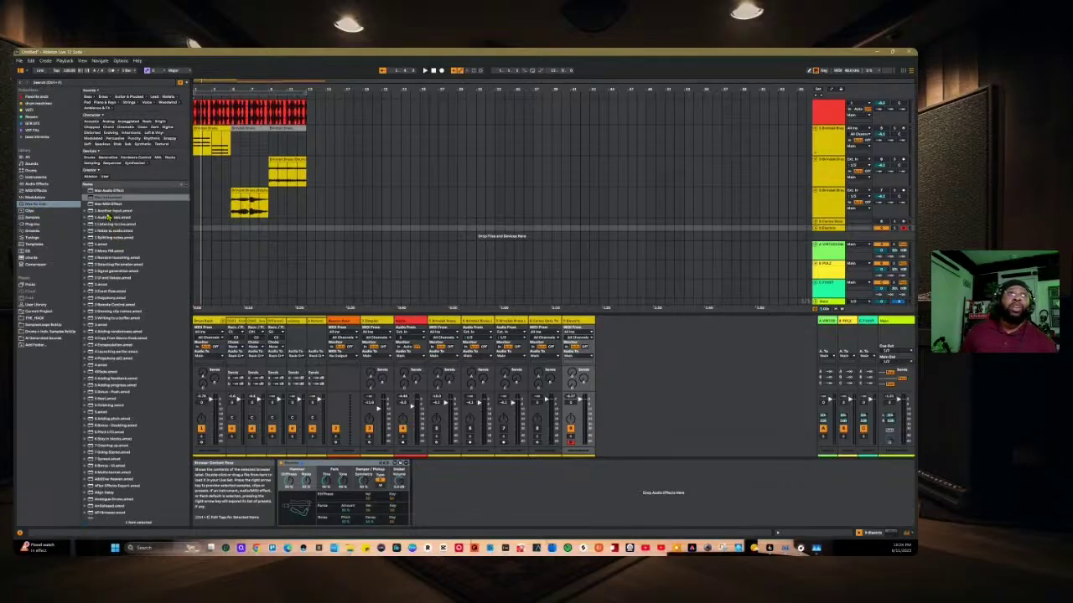
{"action": "scroll", "coordinate": [109, 252], "scroll_direction": "down", "scroll_amount": 10}
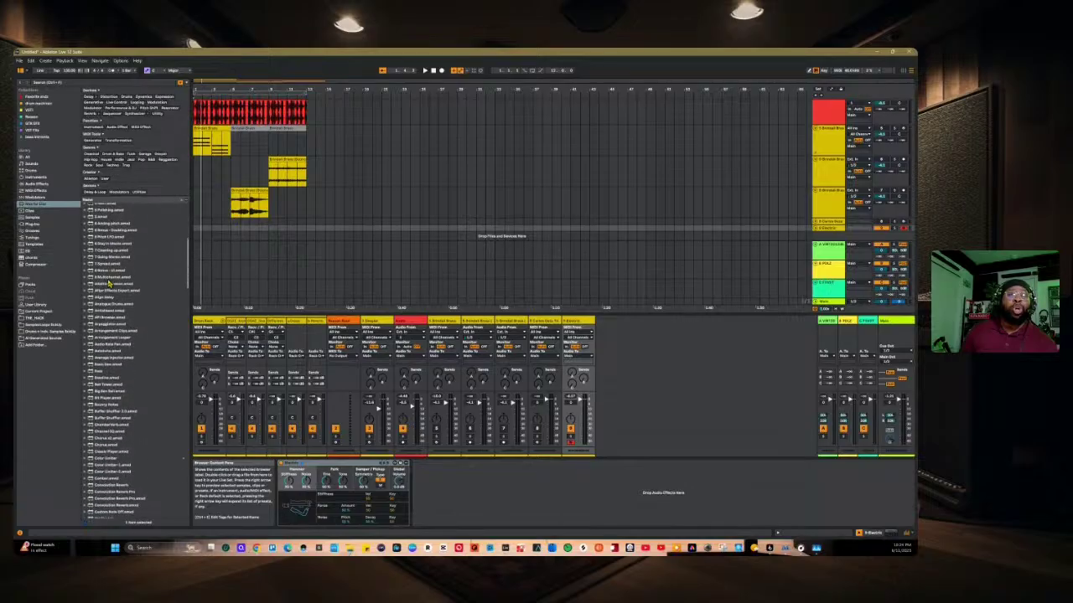
{"action": "scroll", "coordinate": [107, 285], "scroll_direction": "down", "scroll_amount": 10}
{"action": "scroll", "coordinate": [109, 289], "scroll_direction": "down", "scroll_amount": 5}
{"action": "scroll", "coordinate": [118, 318], "scroll_direction": "down", "scroll_amount": 5}
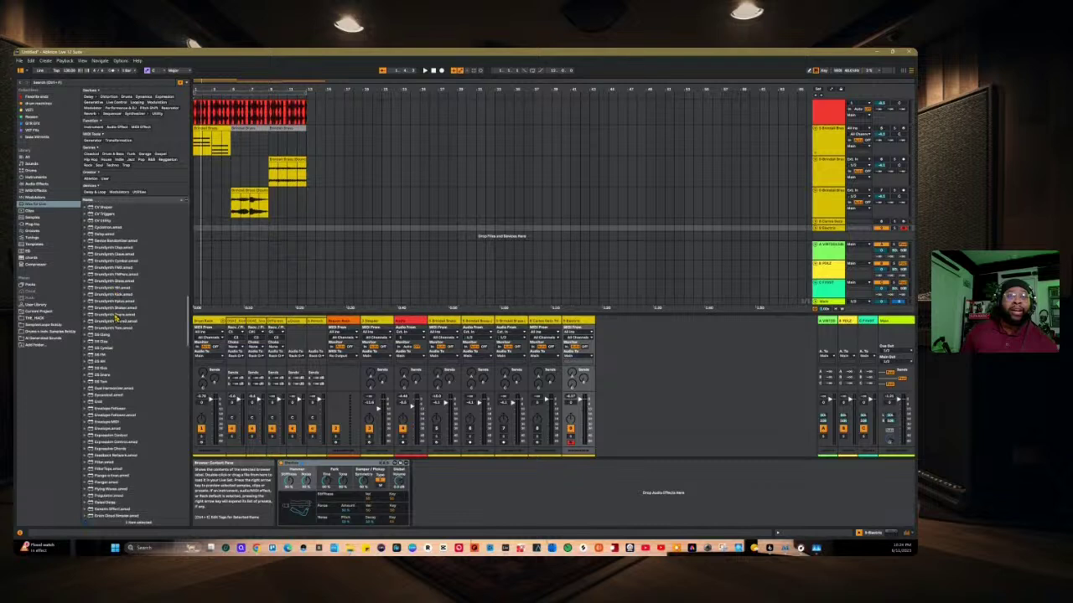
{"action": "left_click", "coordinate": [120, 449]}
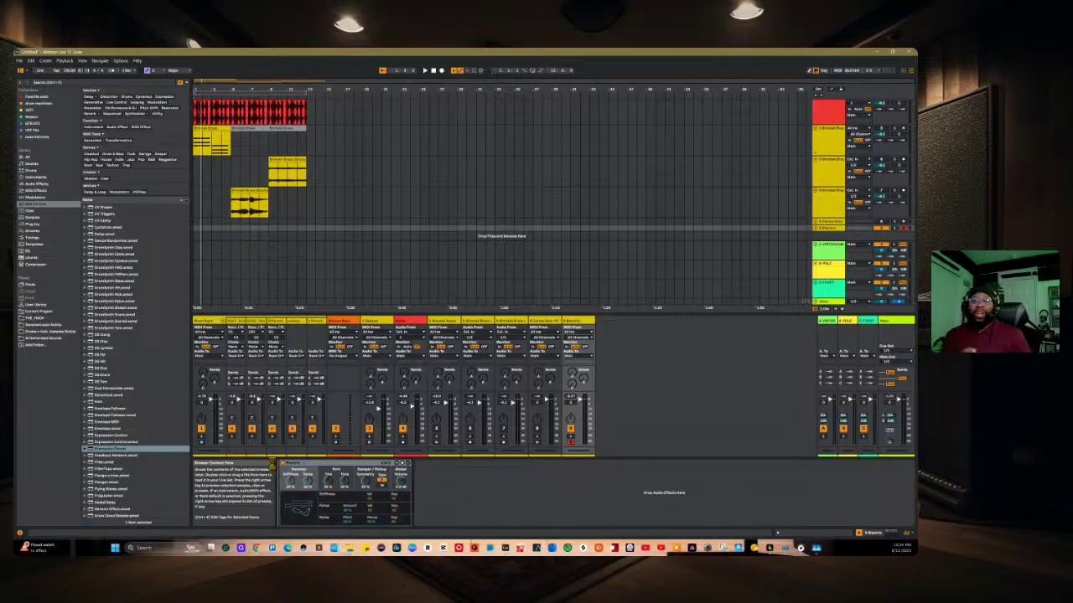
{"action": "key", "text": "Return"}
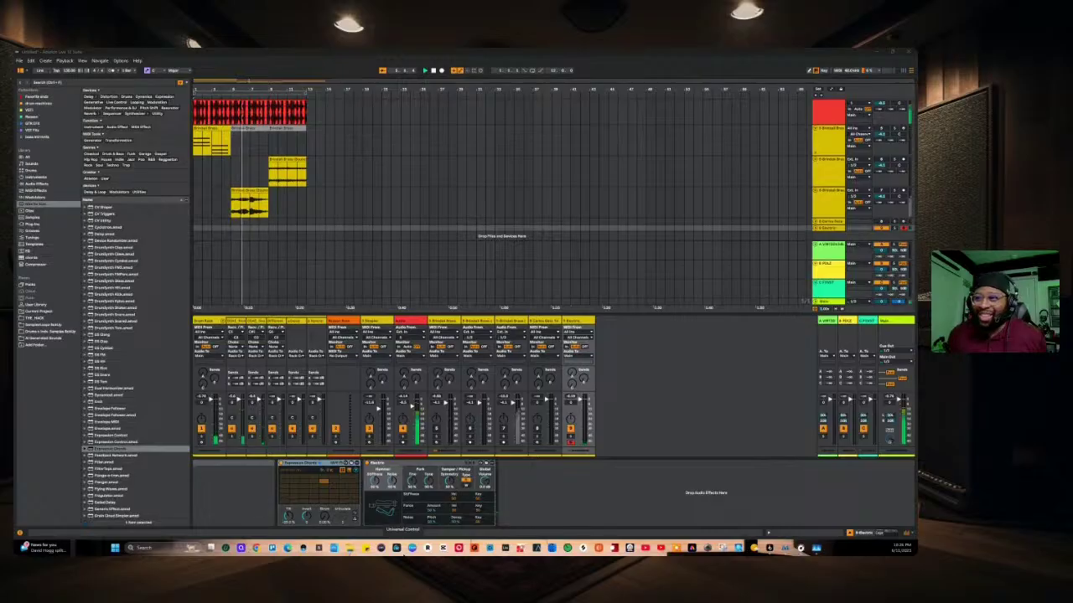
Step: Play the arrangement to try Expressive Chords with Electric, set a loop over the first four bars and stop playback
{"action": "left_click", "coordinate": [603, 513]}
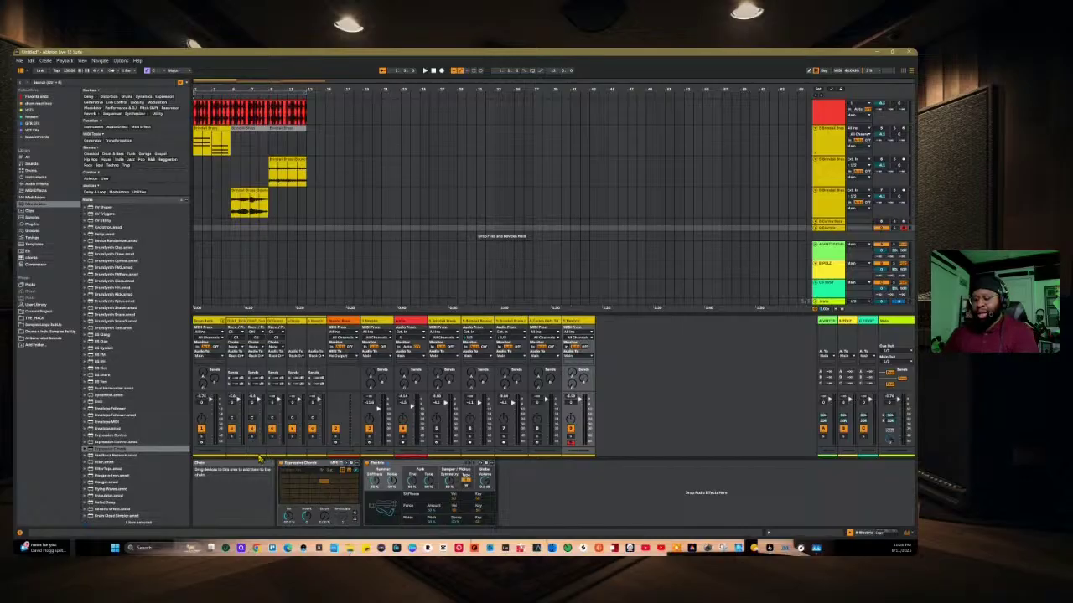
{"action": "key", "text": "space"}
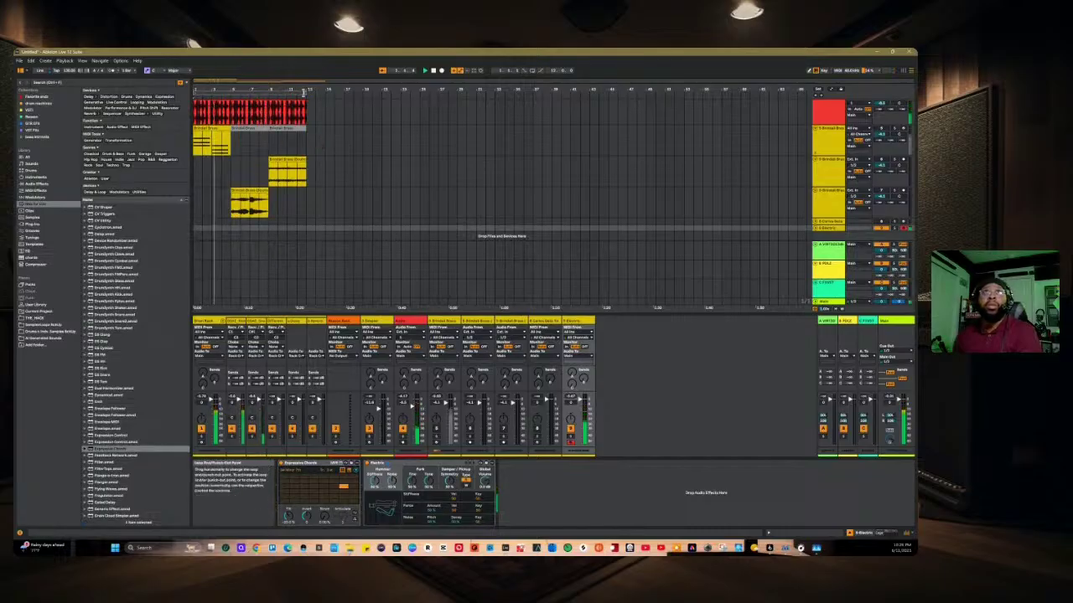
{"action": "left_click", "coordinate": [235, 113]}
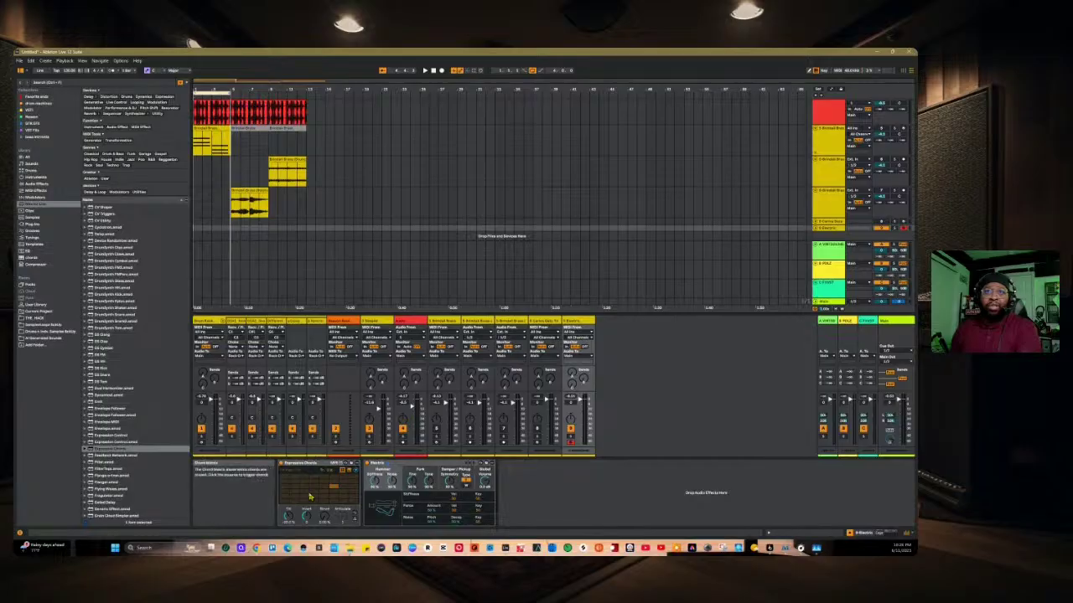
Step: Expand Expressive Chords in the browser and look through its presets
{"action": "left_click", "coordinate": [86, 450]}
{"action": "scroll", "coordinate": [123, 469], "scroll_direction": "down", "scroll_amount": 5}
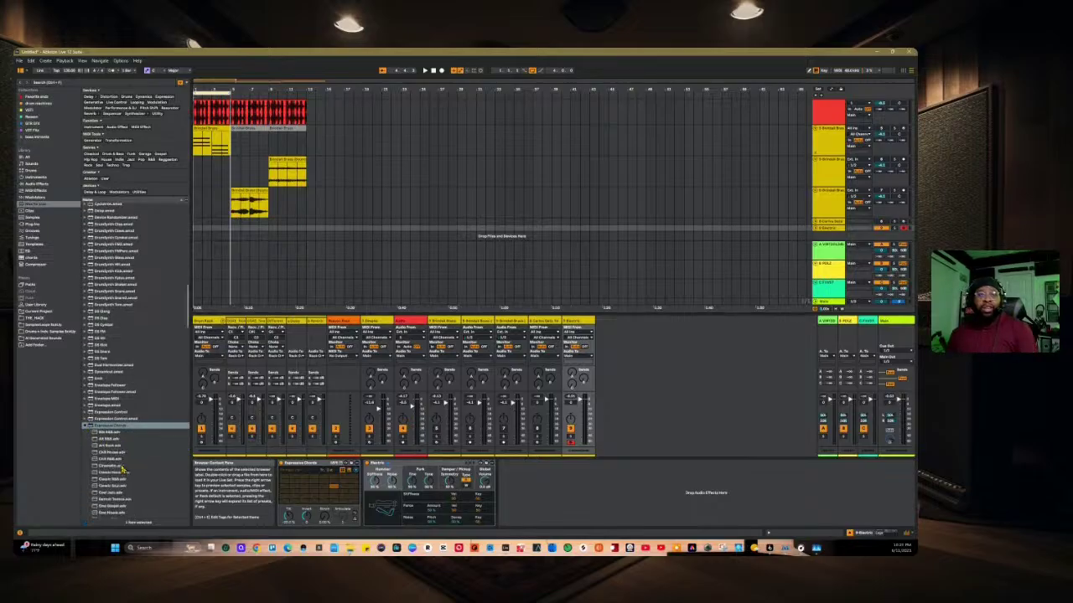
{"action": "scroll", "coordinate": [122, 469], "scroll_direction": "down", "scroll_amount": 6}
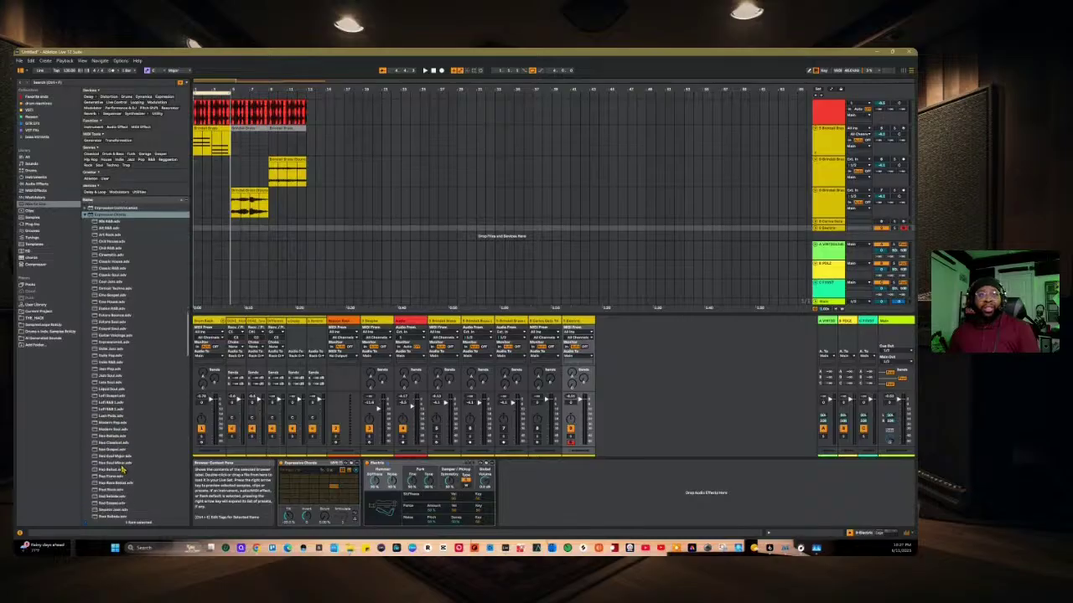
{"action": "scroll", "coordinate": [123, 469], "scroll_direction": "down", "scroll_amount": 2}
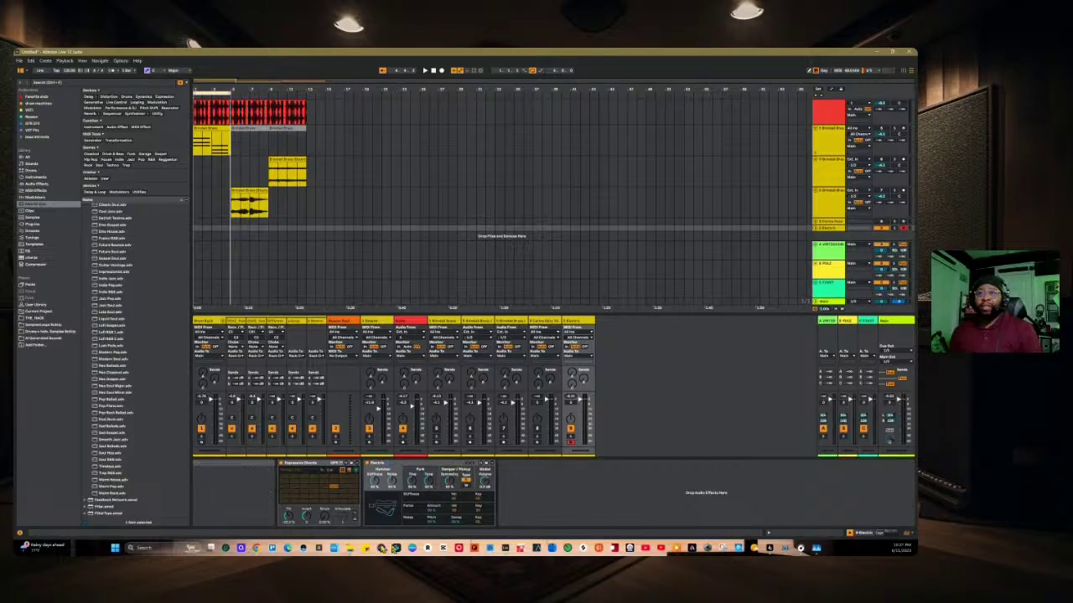
Step: Switch to OBSBOT Center, turn off Normal Tracking for the webcam and return to Ableton Live
{"action": "left_click", "coordinate": [458, 550]}
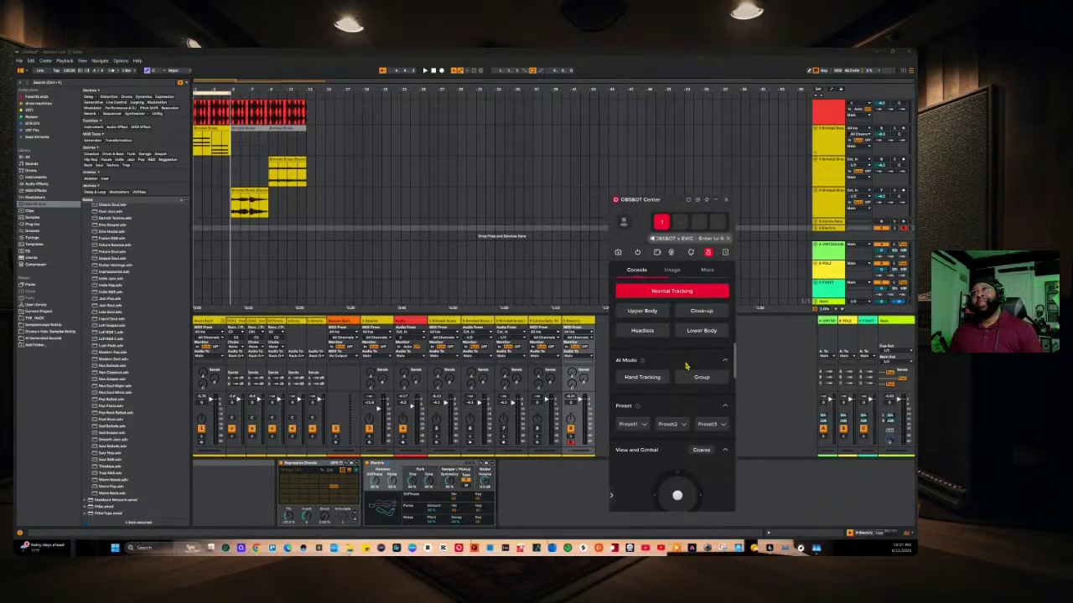
{"action": "left_click", "coordinate": [673, 293]}
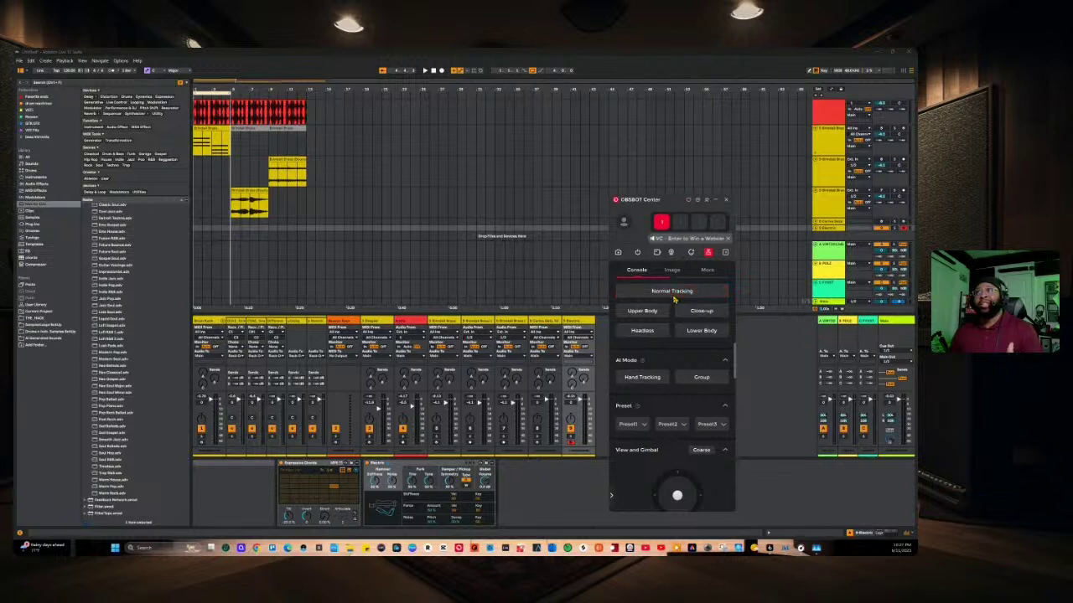
{"action": "left_click", "coordinate": [708, 200]}
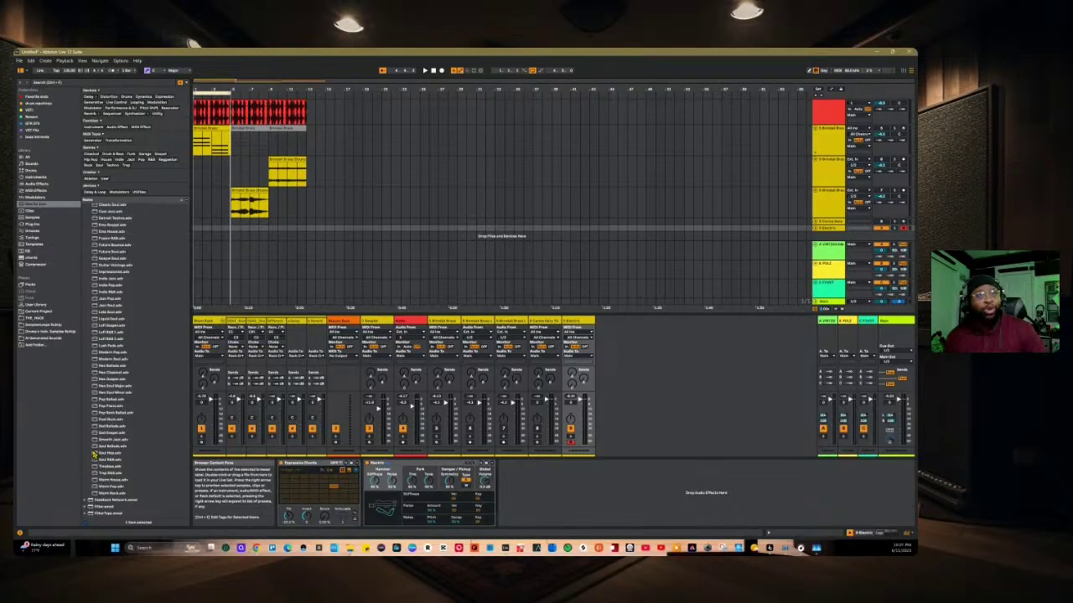
Step: Look through the Expressive Chords presets in the browser and load the Fusion R&B preset in place of the current one
{"action": "scroll", "coordinate": [126, 448], "scroll_direction": "up", "scroll_amount": 4}
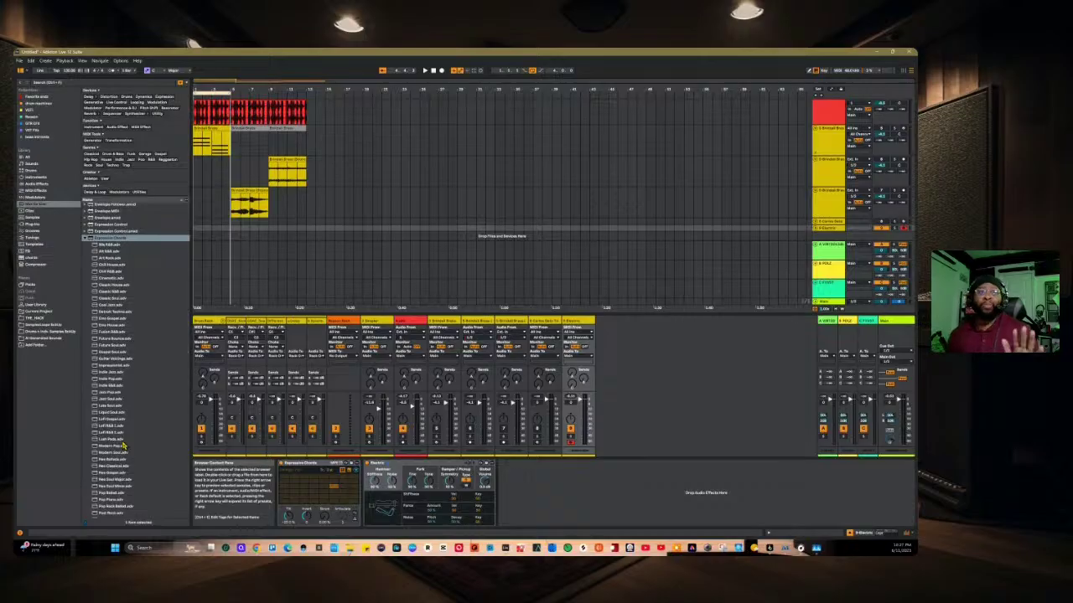
{"action": "scroll", "coordinate": [123, 446], "scroll_direction": "down", "scroll_amount": 1}
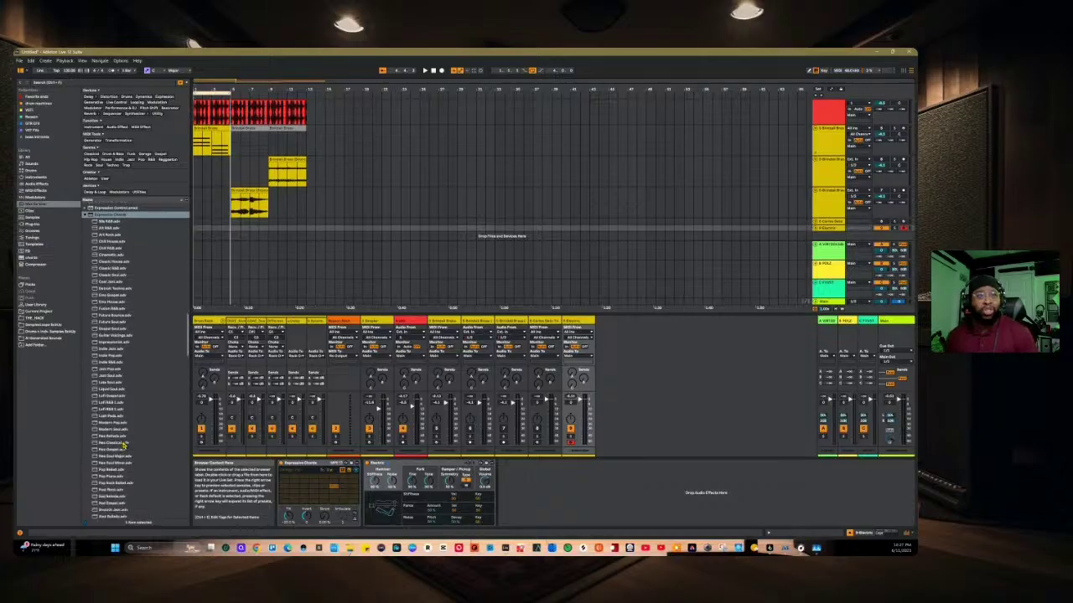
{"action": "scroll", "coordinate": [123, 446], "scroll_direction": "down", "scroll_amount": 1}
{"action": "scroll", "coordinate": [123, 446], "scroll_direction": "down", "scroll_amount": 2}
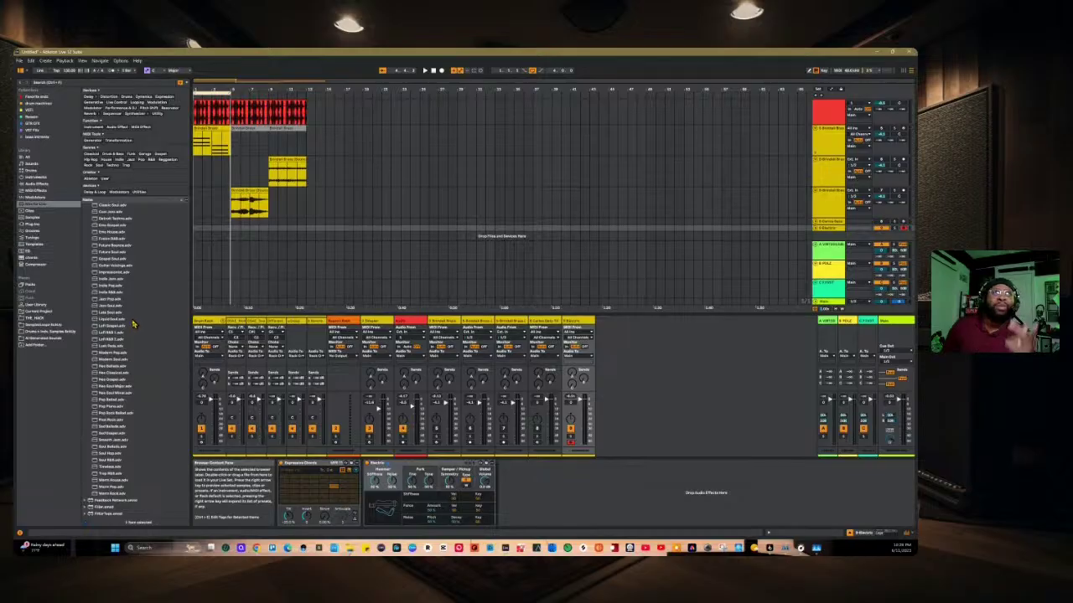
{"action": "scroll", "coordinate": [132, 323], "scroll_direction": "up", "scroll_amount": 2}
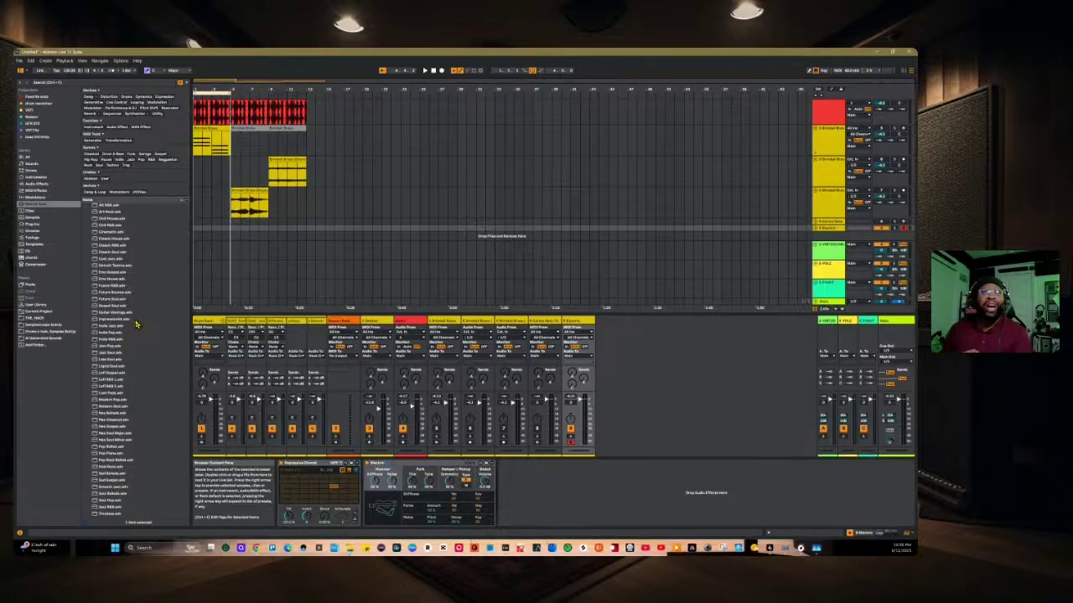
{"action": "scroll", "coordinate": [138, 321], "scroll_direction": "up", "scroll_amount": 1}
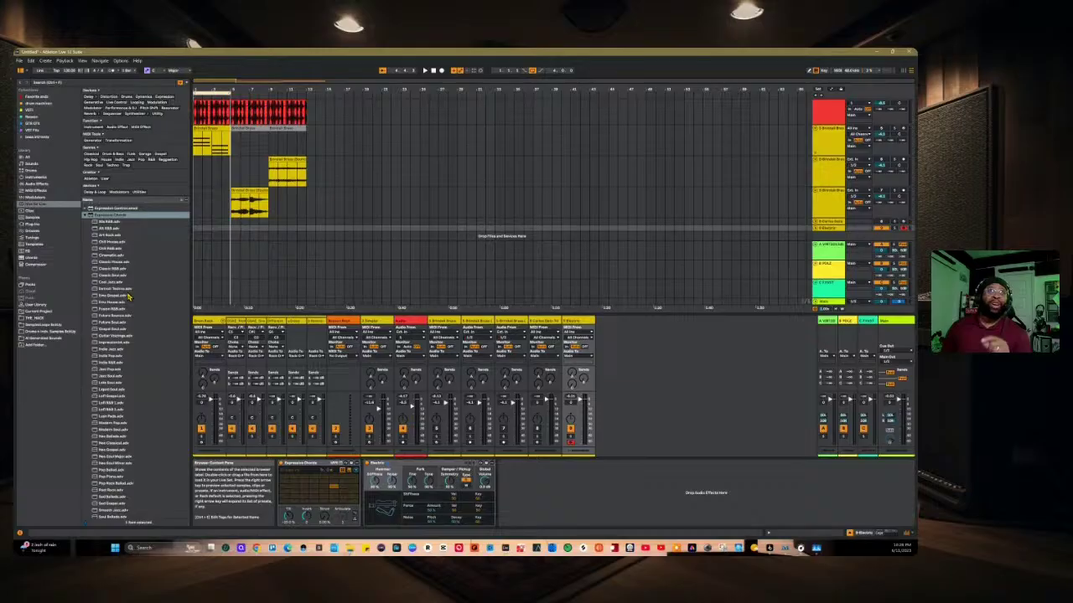
{"action": "scroll", "coordinate": [128, 296], "scroll_direction": "up", "scroll_amount": 1}
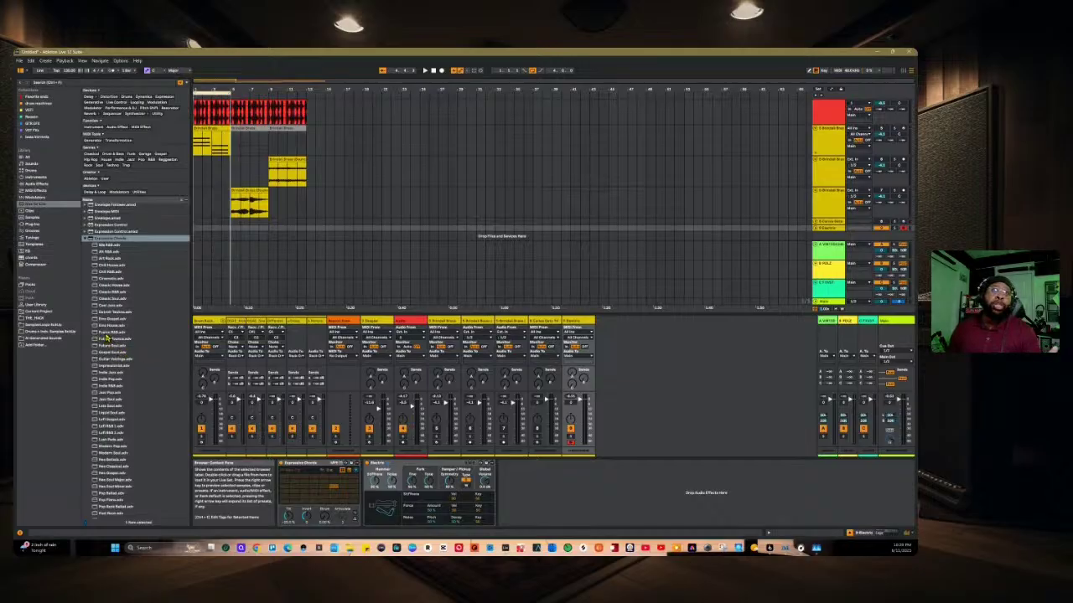
{"action": "left_click", "coordinate": [109, 334]}
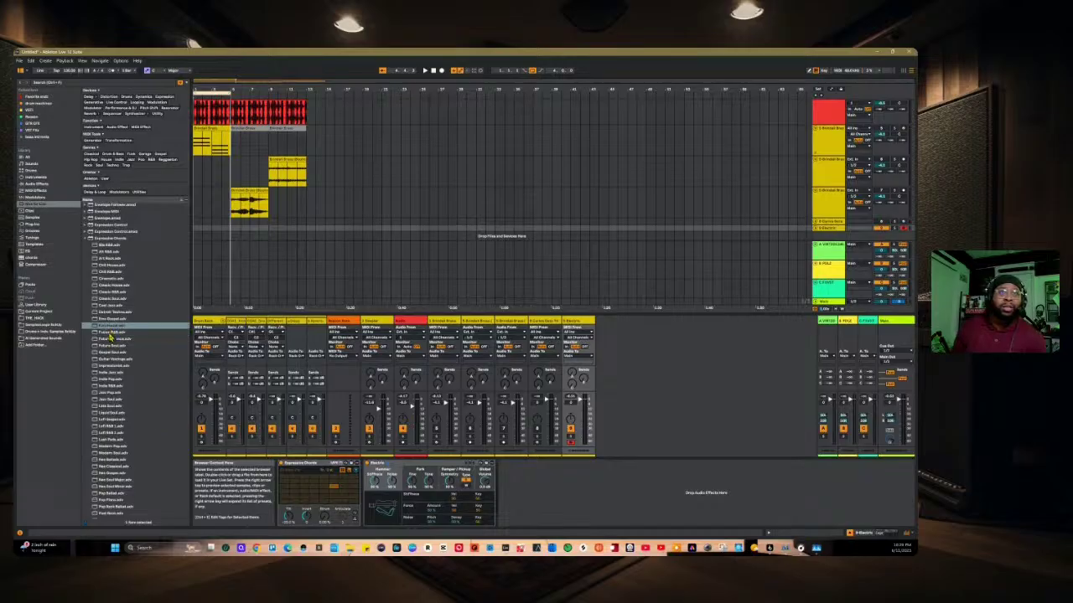
{"action": "key", "text": "Return"}
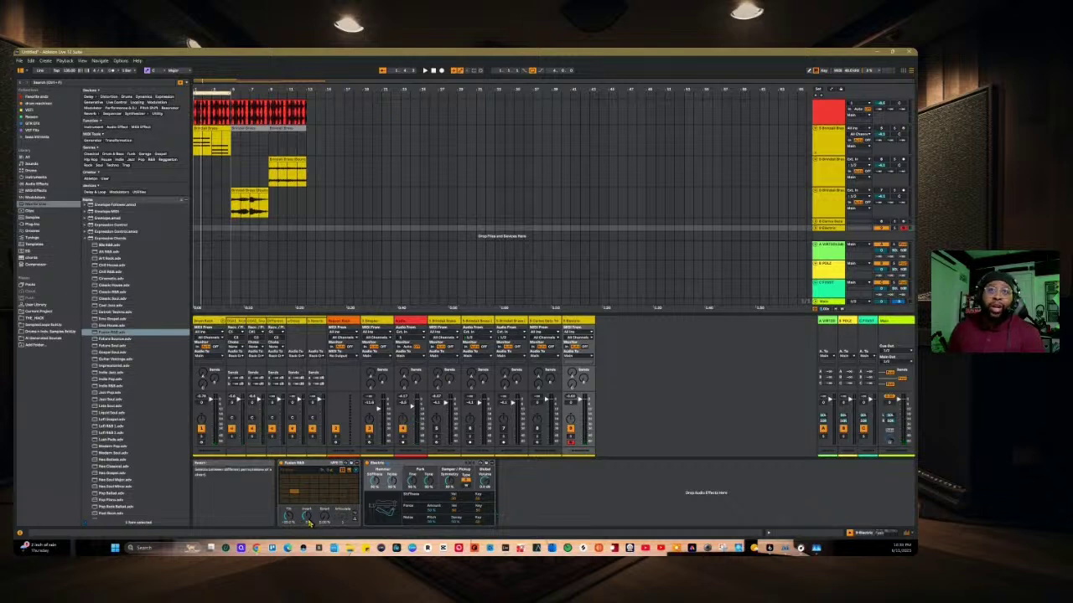
Step: Examine the Transpose control and the modulation and articulation settings of the Fusion R&B device, and close the extended view
{"action": "left_click", "coordinate": [331, 475]}
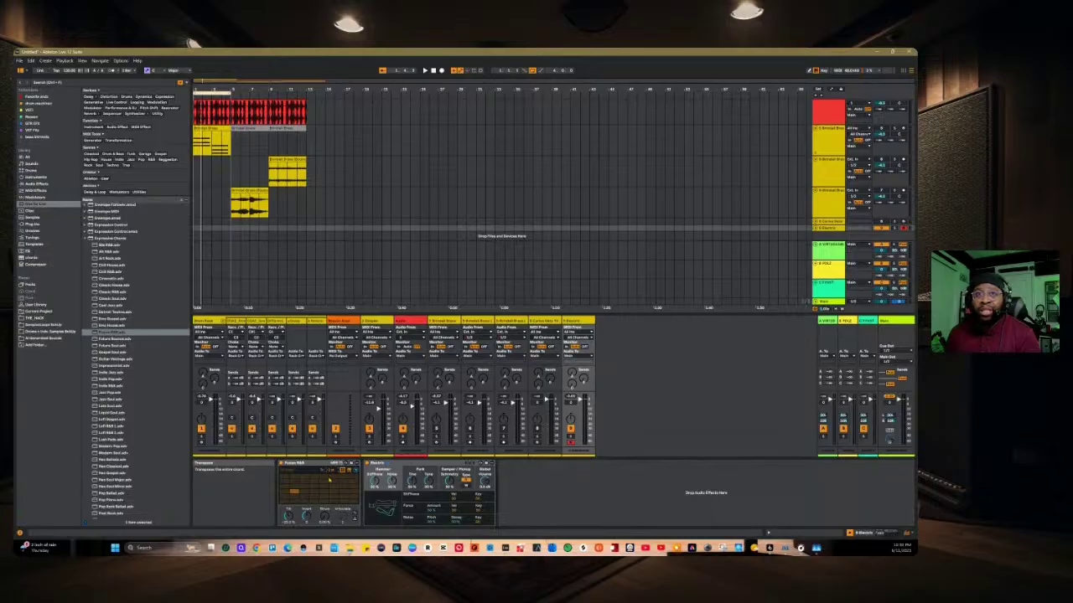
{"action": "key", "text": "space"}
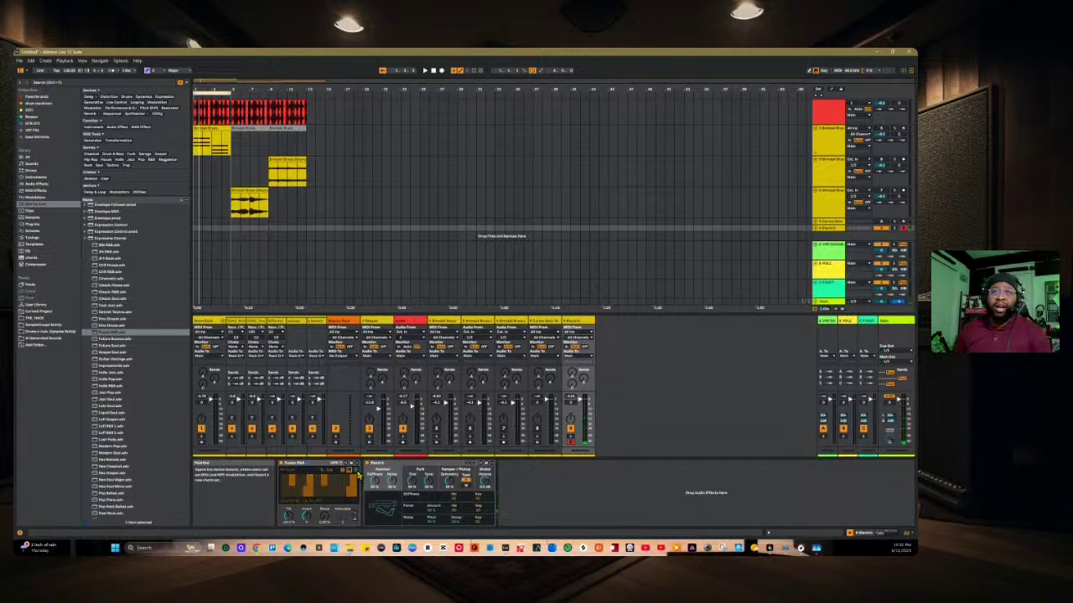
{"action": "left_click", "coordinate": [359, 476]}
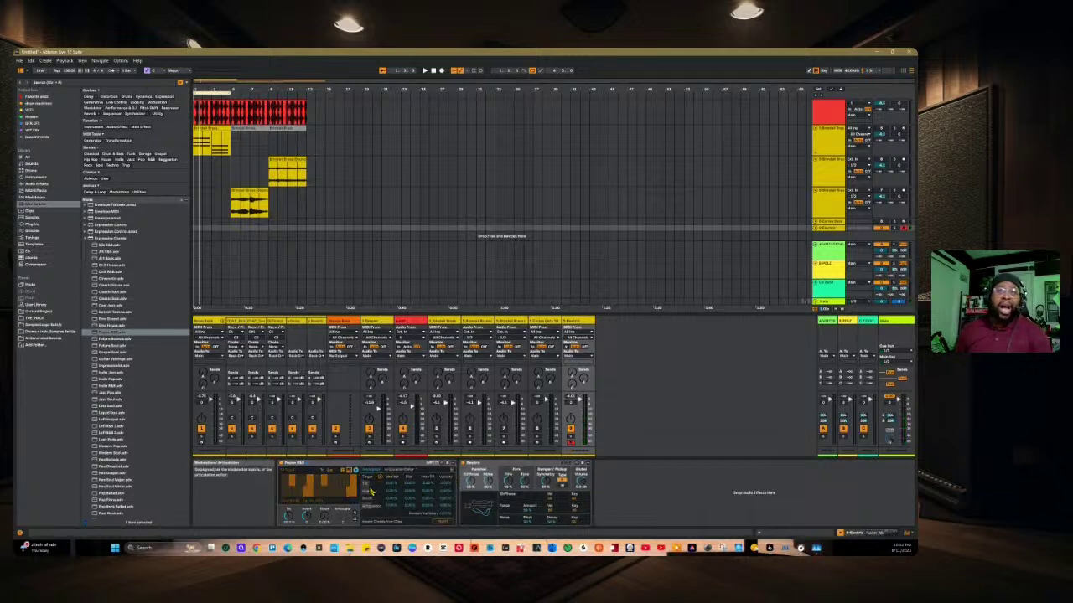
{"action": "left_click", "coordinate": [358, 475]}
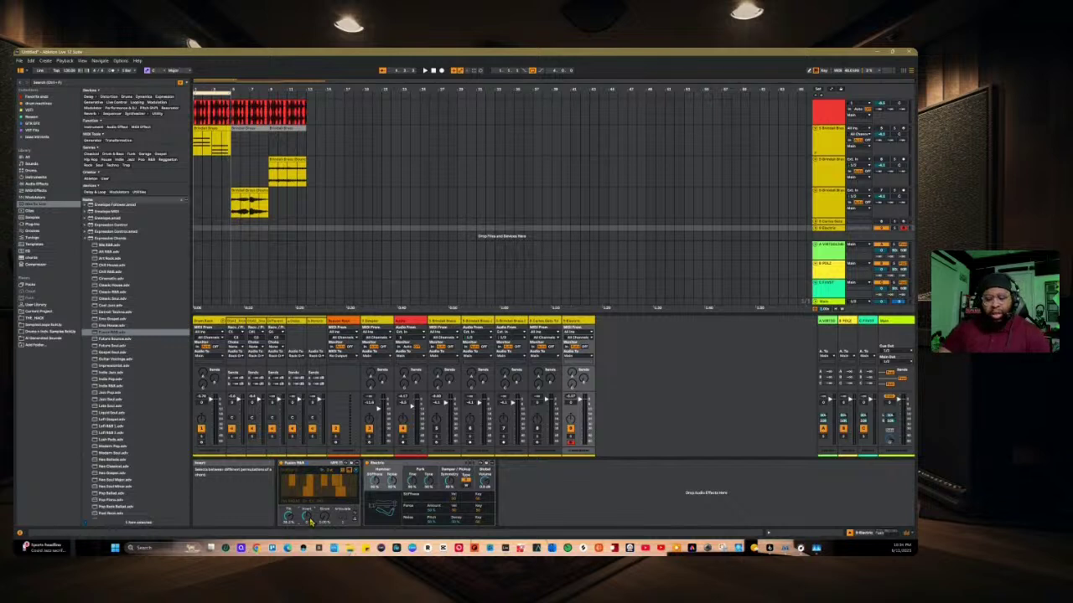
Step: Play the looped arrangement to try the Fusion R&B chords with Electric
{"action": "key", "text": "space"}
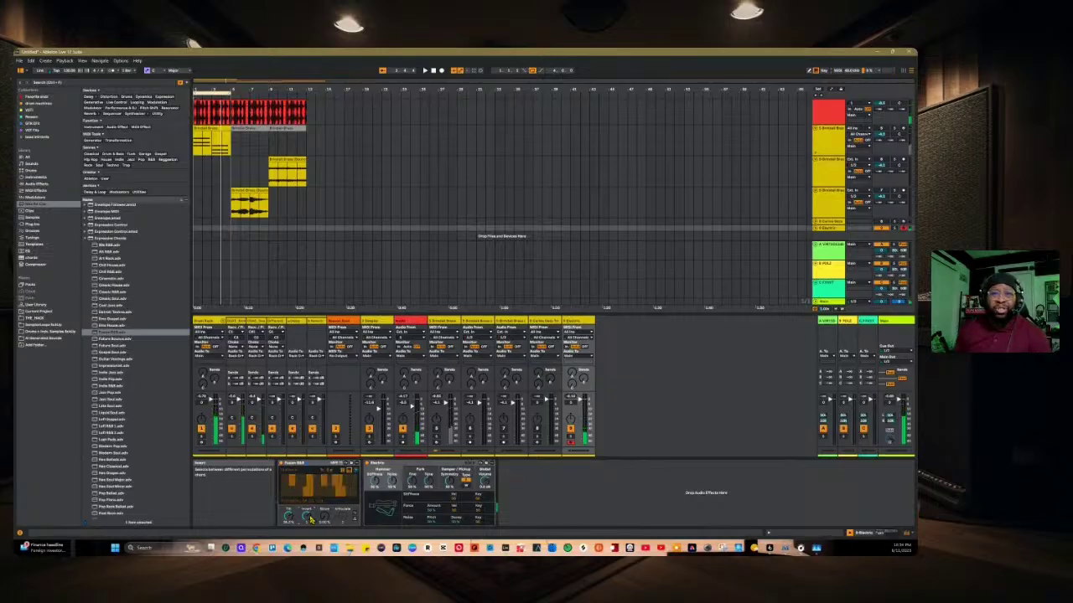
{"action": "key", "text": "space"}
{"action": "key", "text": "space"}
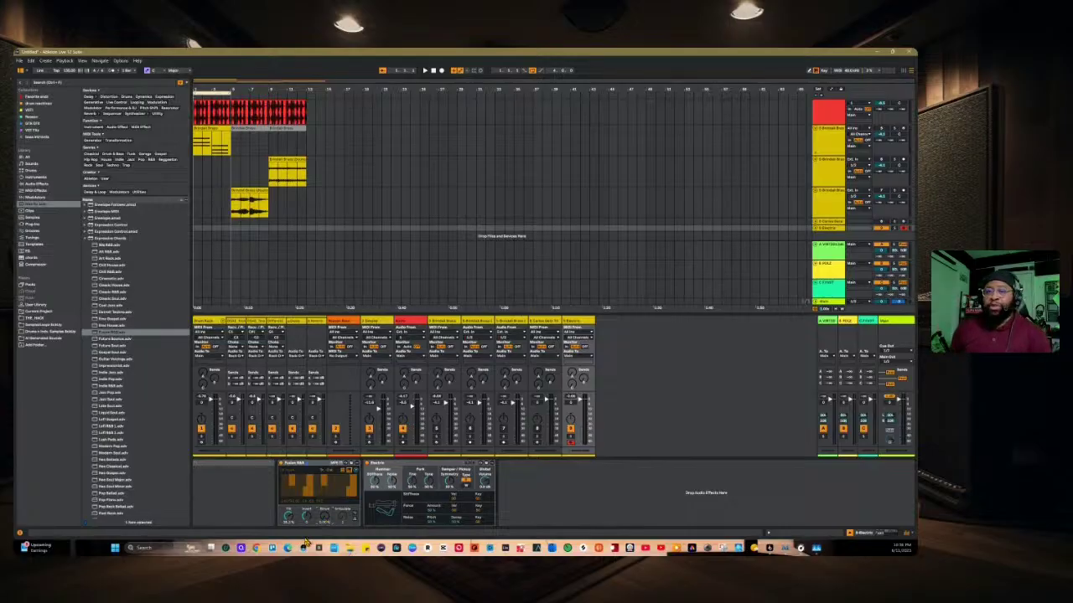
Step: Switch to OBSBOT Center, point the webcam at the MIDI keyboard using the gimbal control and return to Ableton Live
{"action": "left_click", "coordinate": [459, 549]}
{"action": "left_click_drag", "start_coordinate": [675, 500], "coordinate": [646, 521]}
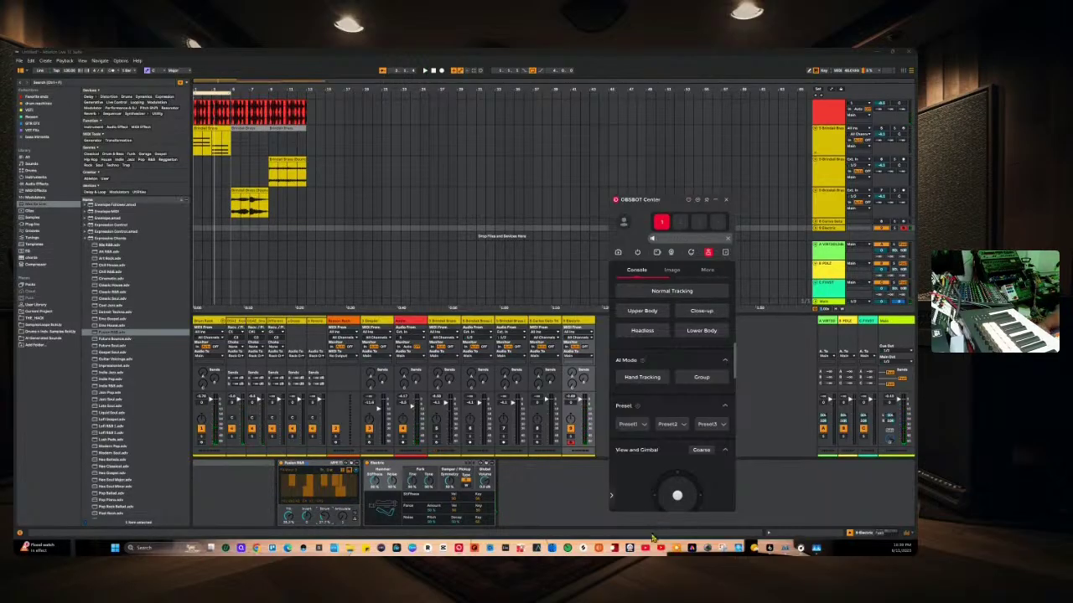
{"action": "scroll", "coordinate": [667, 482], "scroll_direction": "down", "scroll_amount": 2}
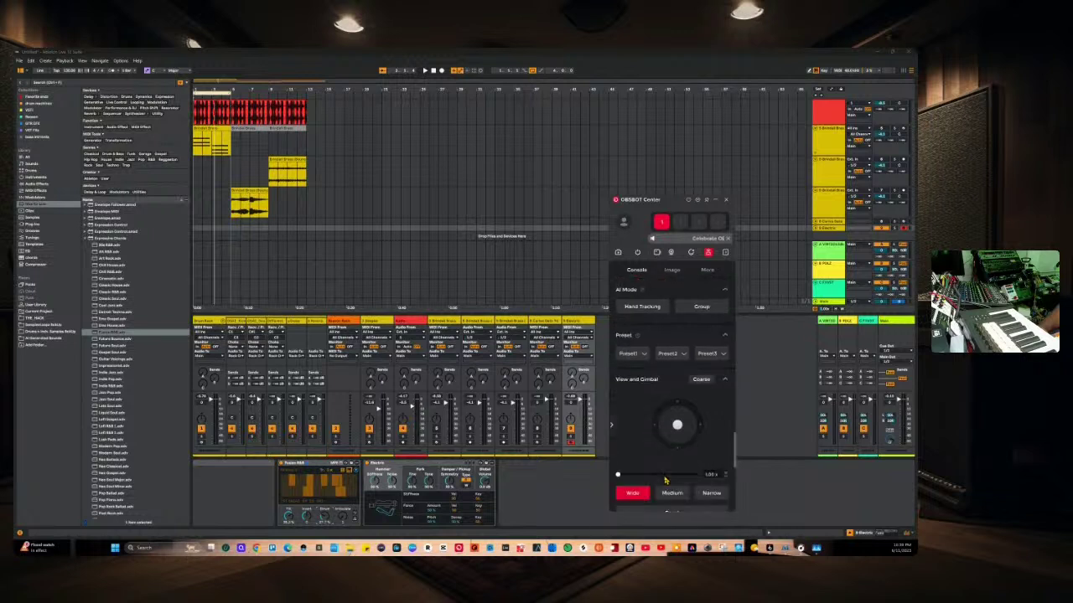
{"action": "scroll", "coordinate": [669, 489], "scroll_direction": "down", "scroll_amount": 1}
{"action": "scroll", "coordinate": [662, 466], "scroll_direction": "up", "scroll_amount": 2}
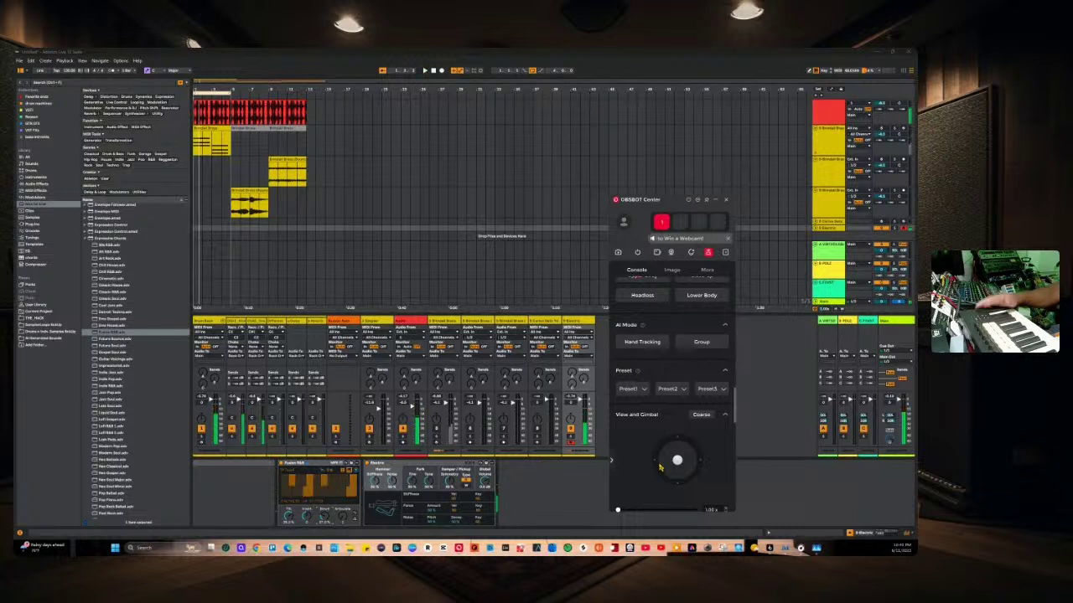
{"action": "left_click", "coordinate": [344, 520]}
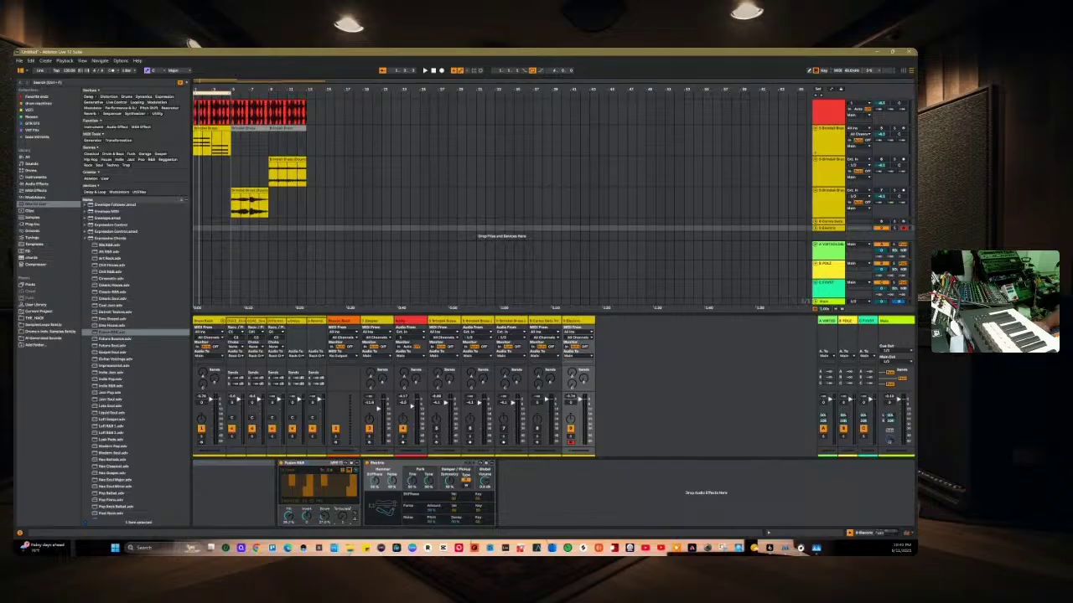
Step: In OBSBOT Center, recall Preset2, turn the webcam back to the presenter's face and return to Ableton Live
{"action": "left_click", "coordinate": [466, 548]}
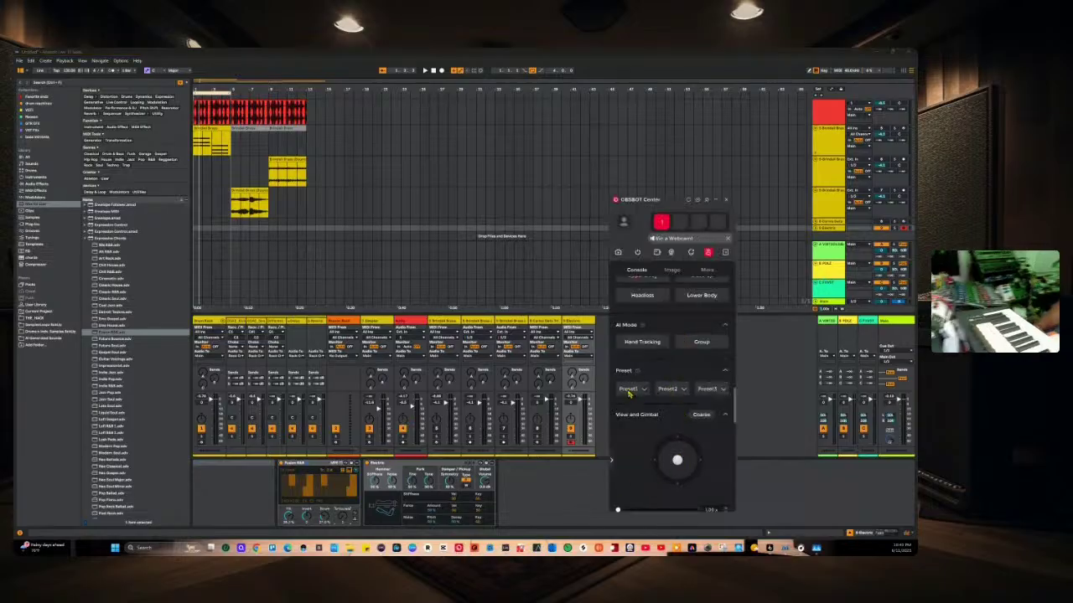
{"action": "left_click", "coordinate": [667, 390]}
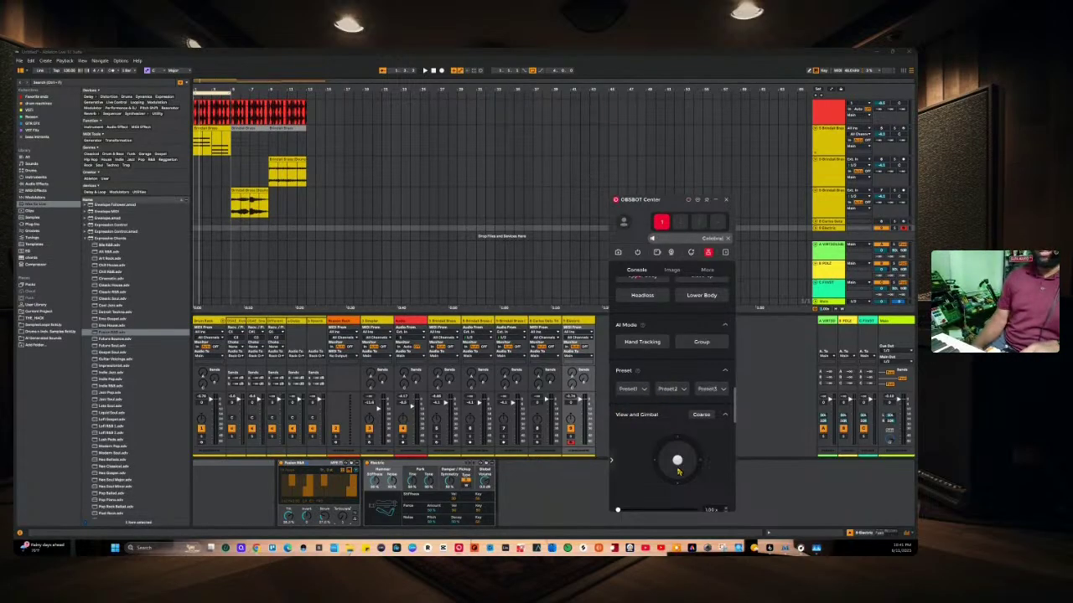
{"action": "left_click", "coordinate": [667, 391]}
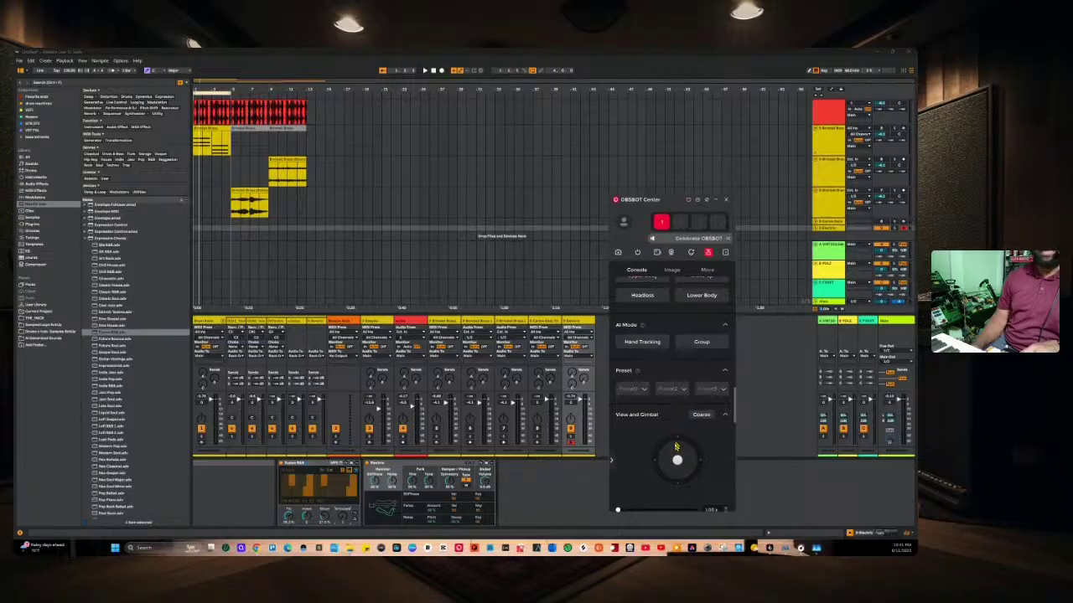
{"action": "left_click_drag", "start_coordinate": [677, 459], "coordinate": [712, 454]}
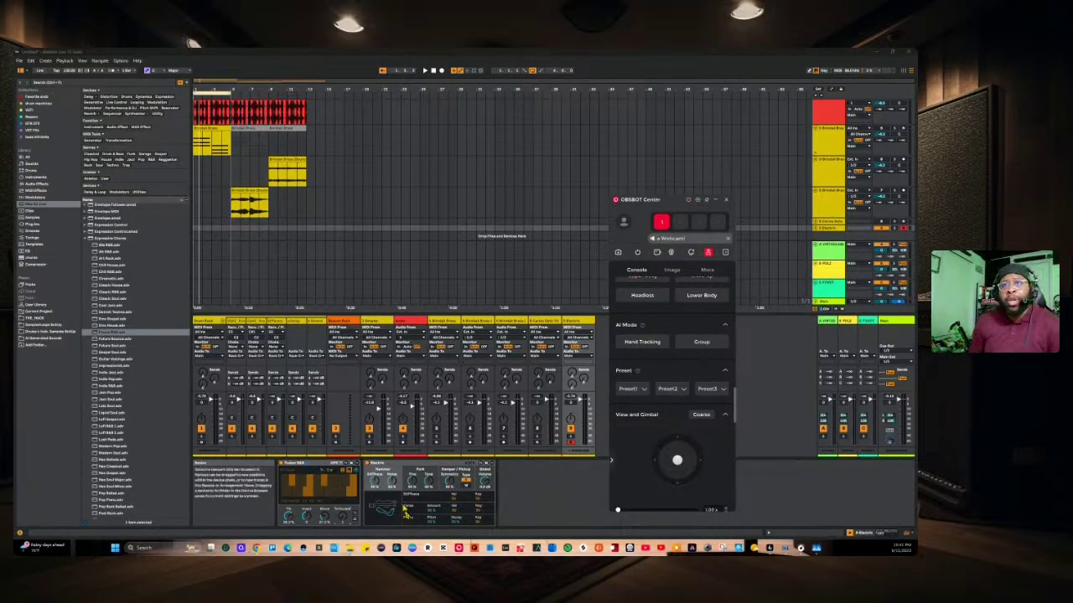
{"action": "left_click", "coordinate": [335, 518]}
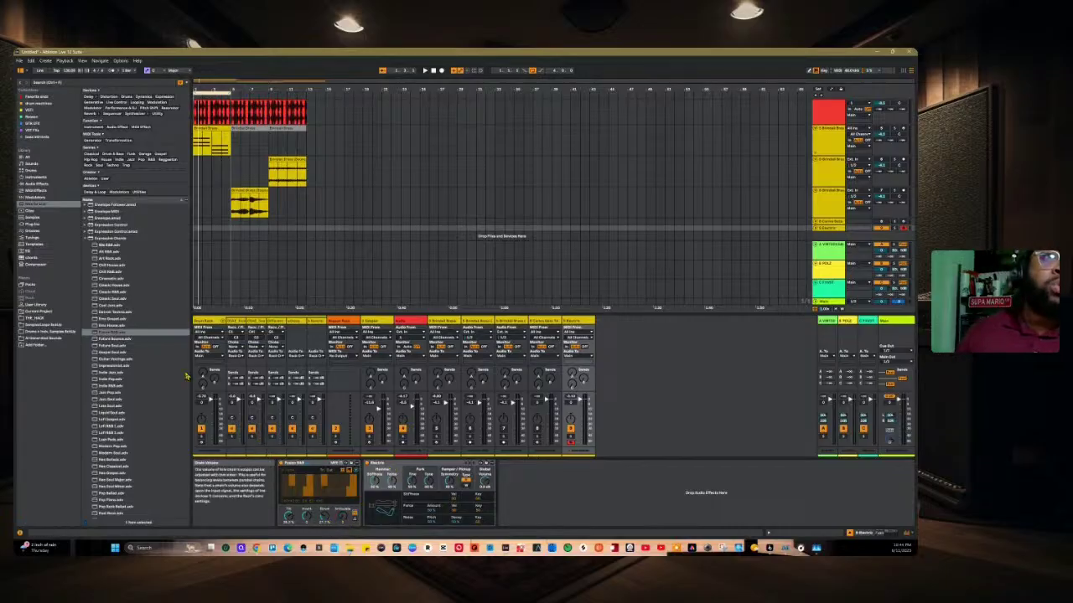
Step: Find Jazz Master among the browser's instruments and load it in place of Electric after Fusion R&B
{"action": "left_click", "coordinate": [42, 181]}
{"action": "scroll", "coordinate": [124, 382], "scroll_direction": "down", "scroll_amount": 10}
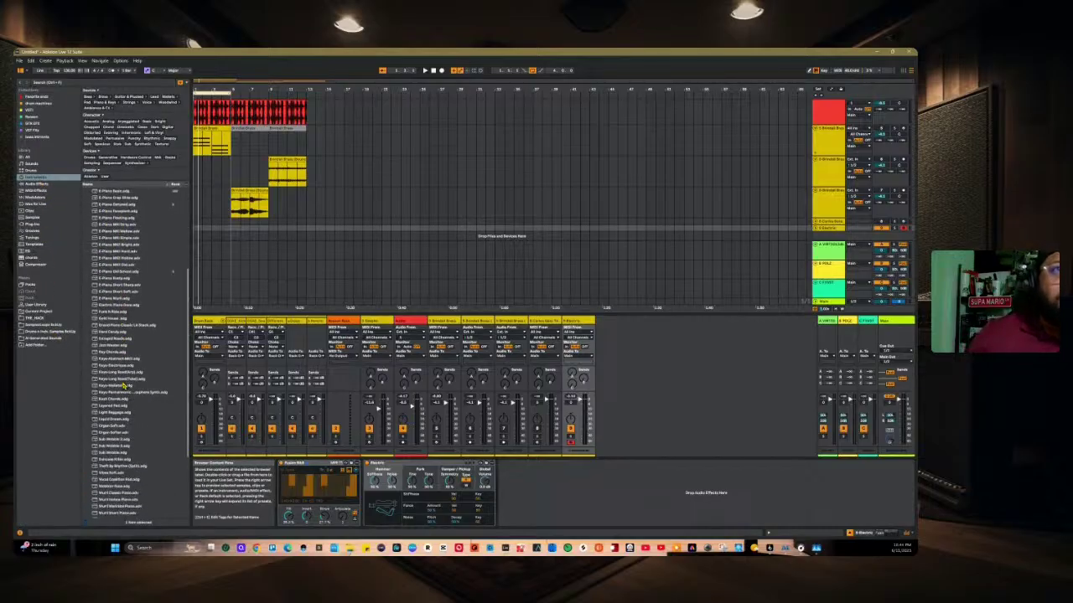
{"action": "left_click", "coordinate": [112, 345]}
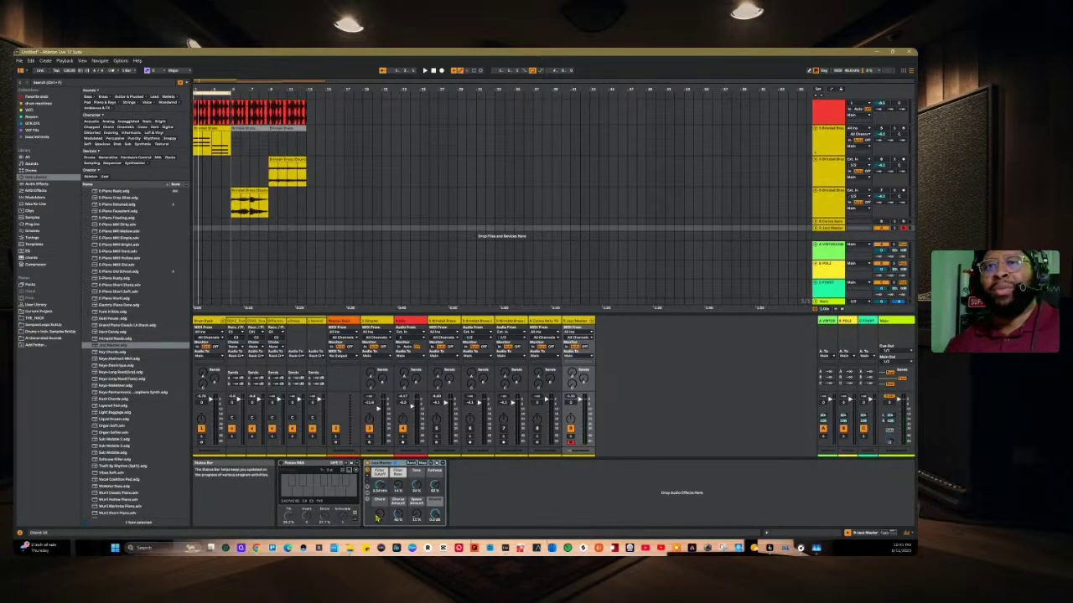
Step: Switch to OBSBOT Center, zoom the webcam all the way out and return to Ableton Live
{"action": "left_click", "coordinate": [450, 550]}
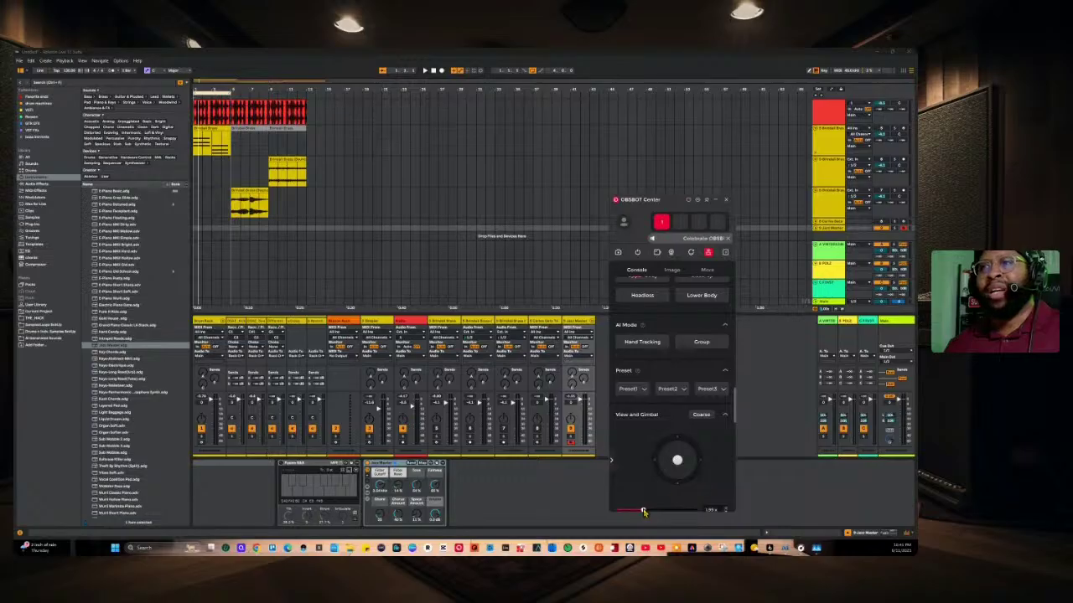
{"action": "left_click_drag", "start_coordinate": [640, 512], "coordinate": [616, 511]}
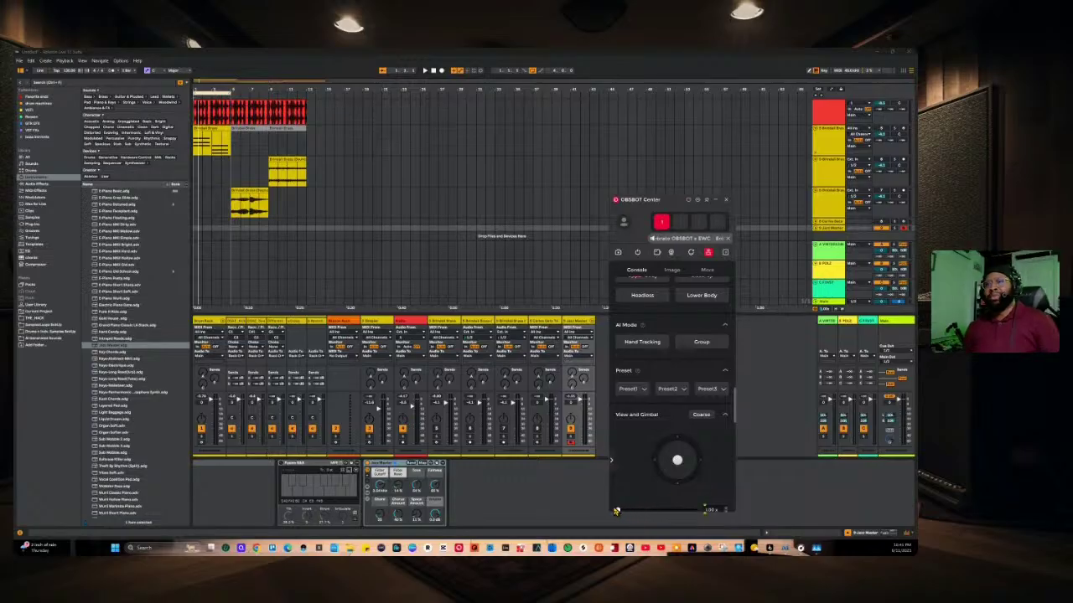
{"action": "left_click", "coordinate": [687, 521]}
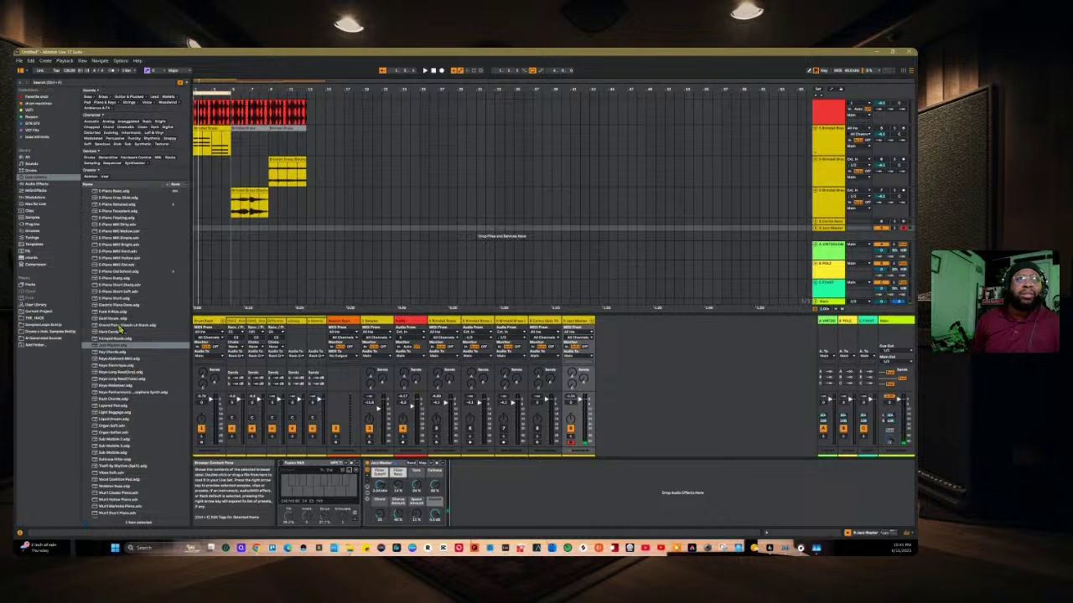
Step: Replace the Jazz Master instrument with E-Piano Rusty from the browser
{"action": "left_click", "coordinate": [118, 279]}
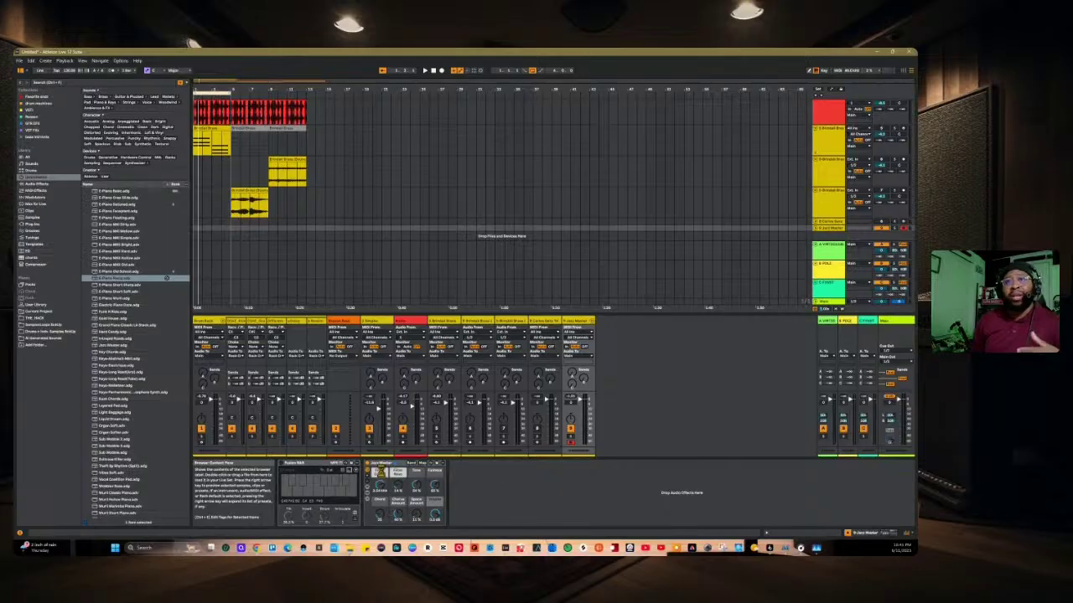
{"action": "left_click_drag", "start_coordinate": [167, 277], "coordinate": [382, 473]}
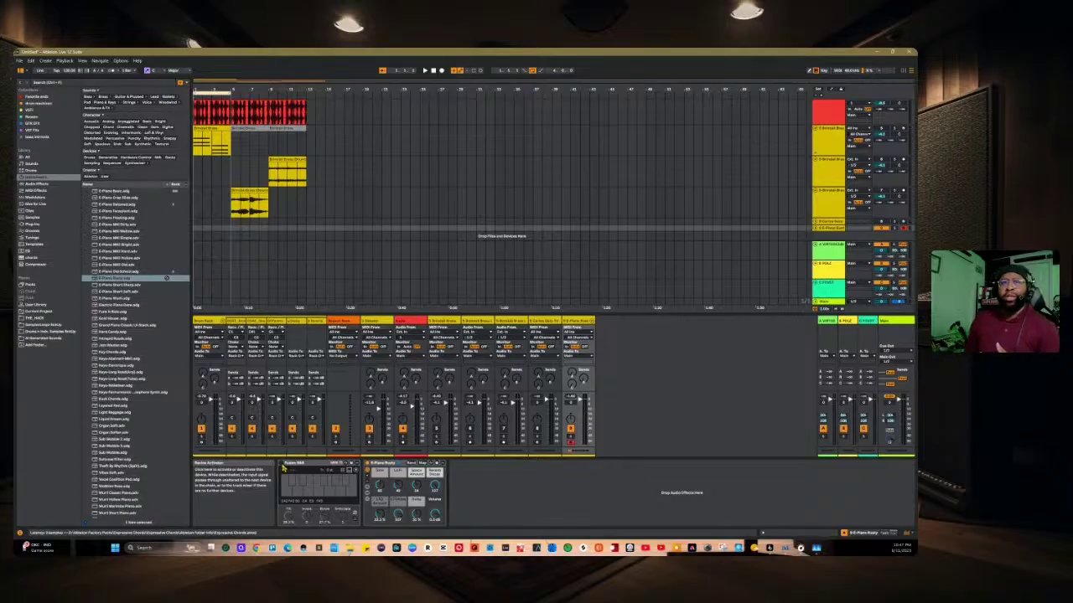
Step: Activate the Fusion R&B device and play the arrangement to try its chords with E-Piano Rusty
{"action": "left_click", "coordinate": [283, 469]}
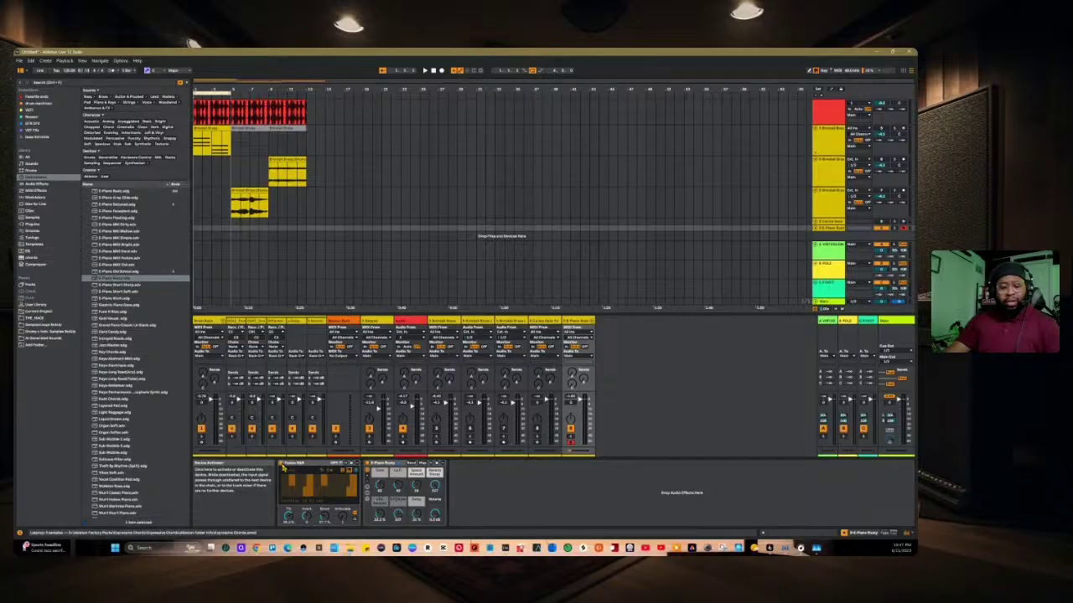
{"action": "key", "text": "space"}
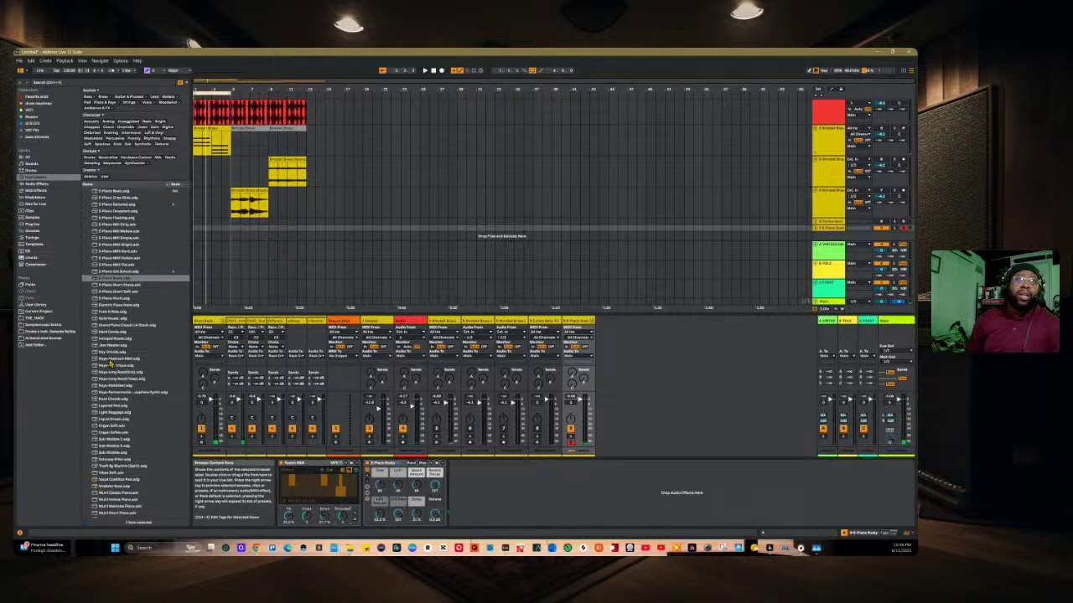
Step: Load the Future Soul preset from Expressive Chords in the Max for Live collection in place of Fusion R&B
{"action": "left_click", "coordinate": [39, 204]}
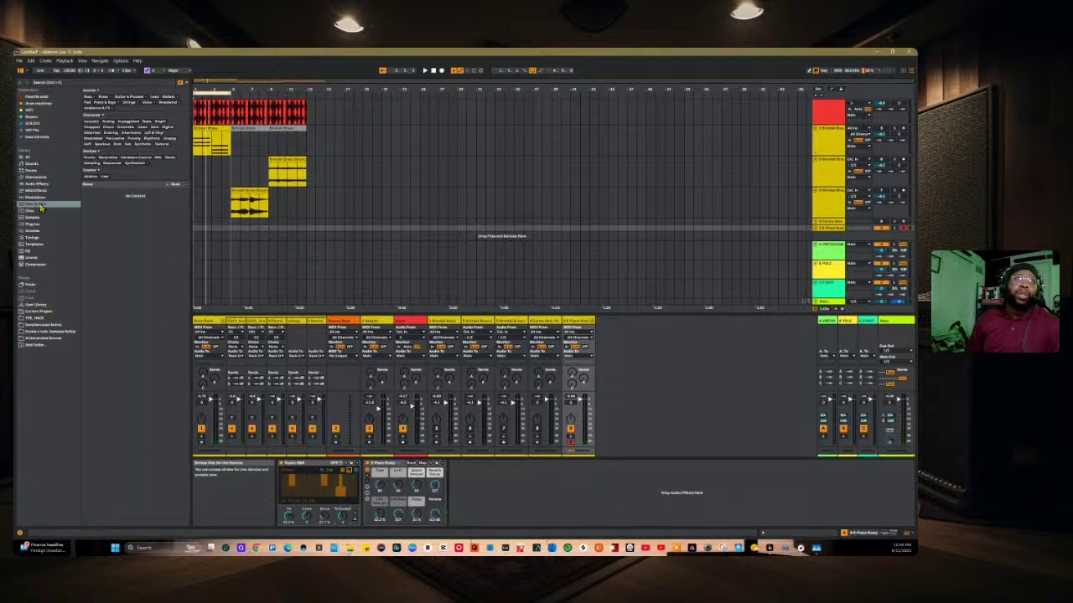
{"action": "left_click", "coordinate": [128, 332]}
{"action": "left_click", "coordinate": [122, 344]}
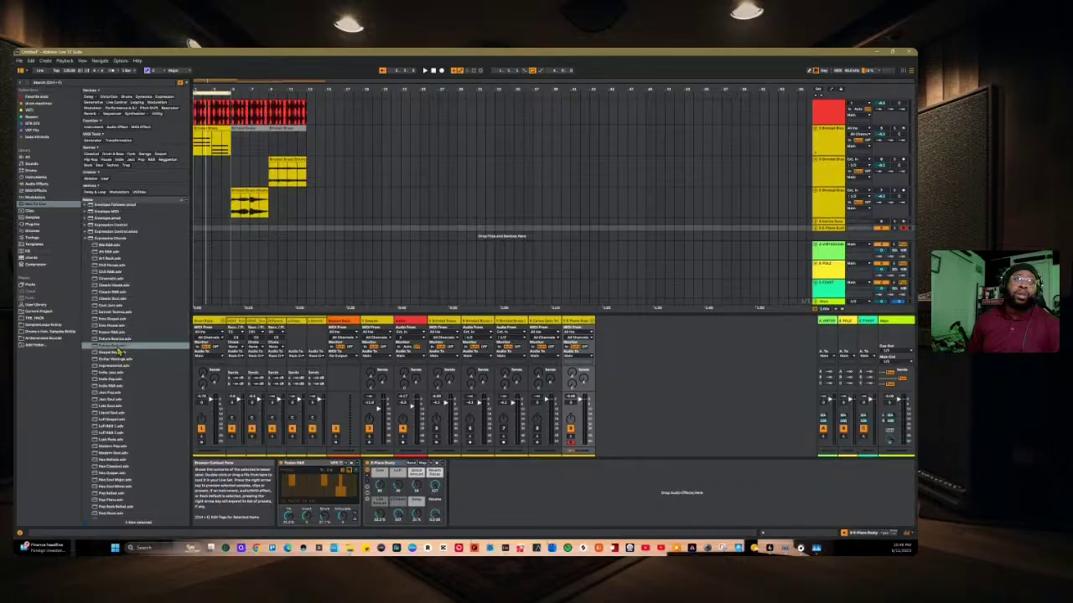
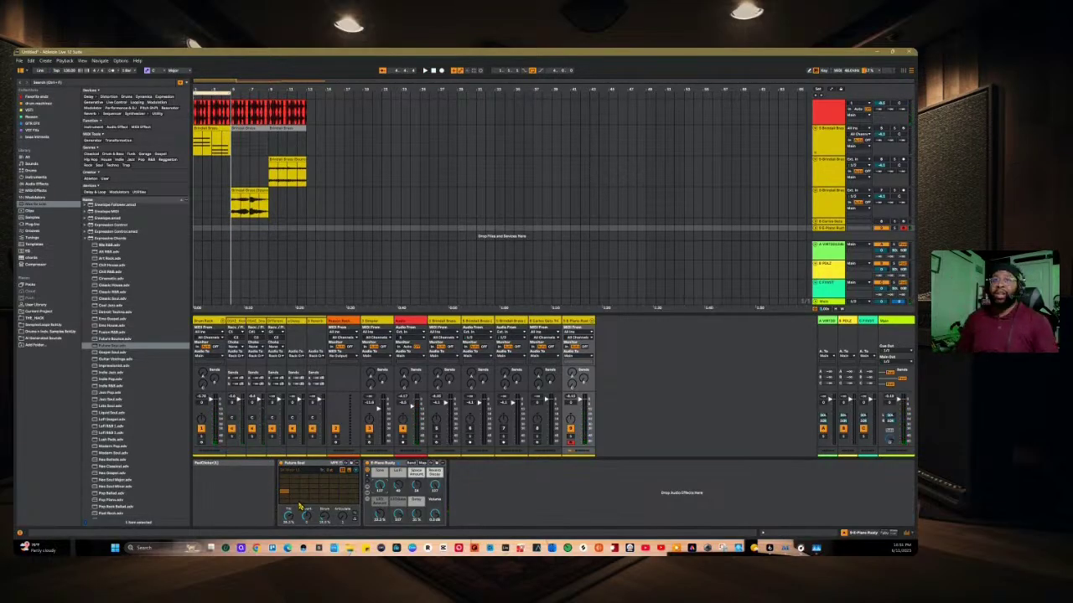
Step: Find Auto Filter among the browser's audio effects and add it after E-Piano Rusty
{"action": "scroll", "coordinate": [120, 267], "scroll_direction": "up", "scroll_amount": 5}
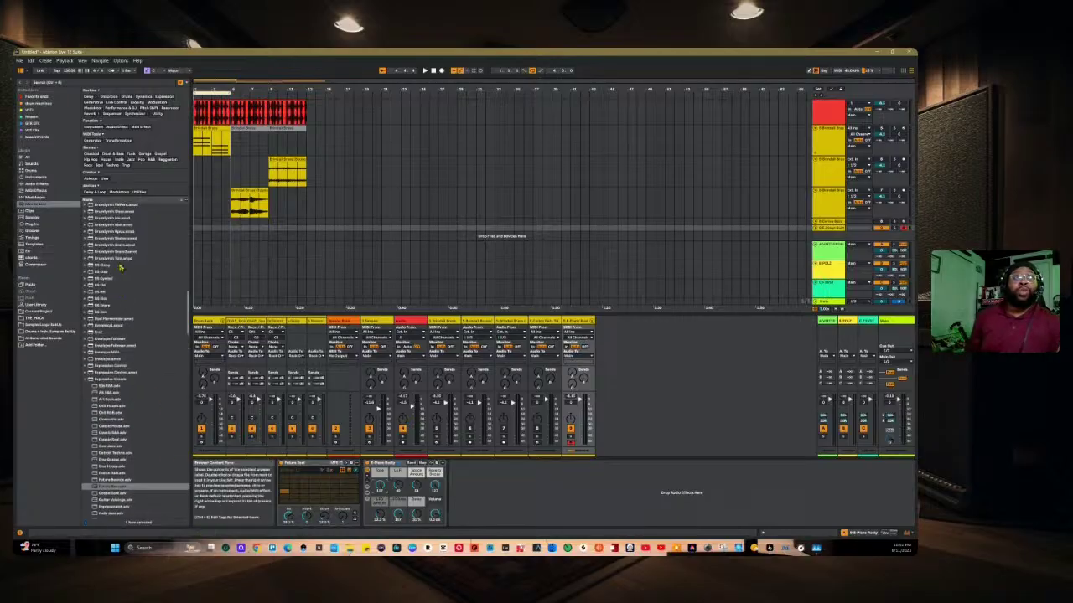
{"action": "scroll", "coordinate": [120, 267], "scroll_direction": "up", "scroll_amount": 2}
{"action": "left_click", "coordinate": [32, 224]}
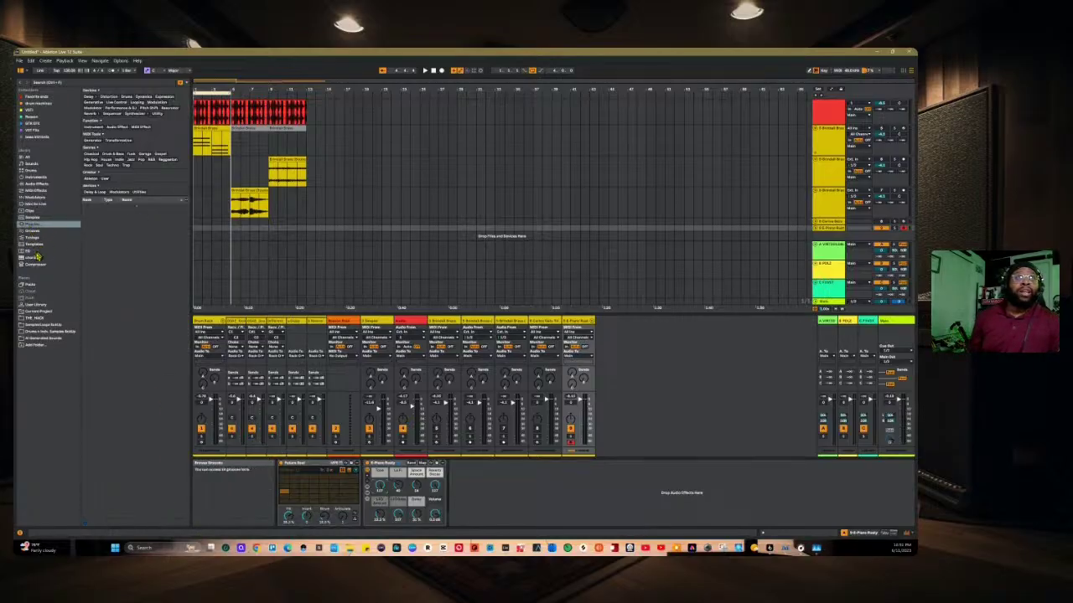
{"action": "left_click", "coordinate": [37, 183]}
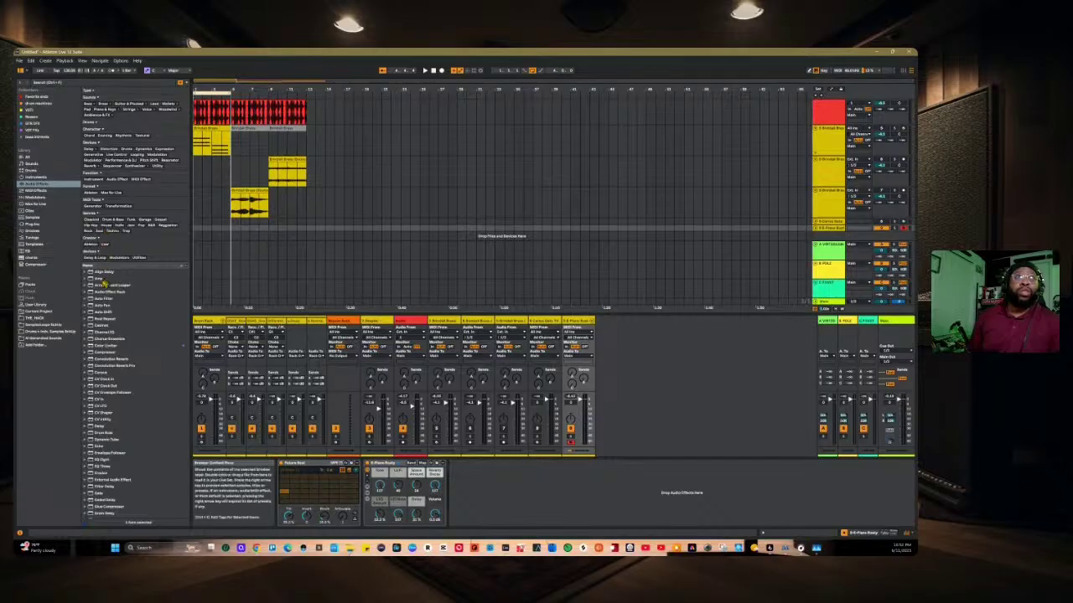
{"action": "left_click", "coordinate": [107, 299]}
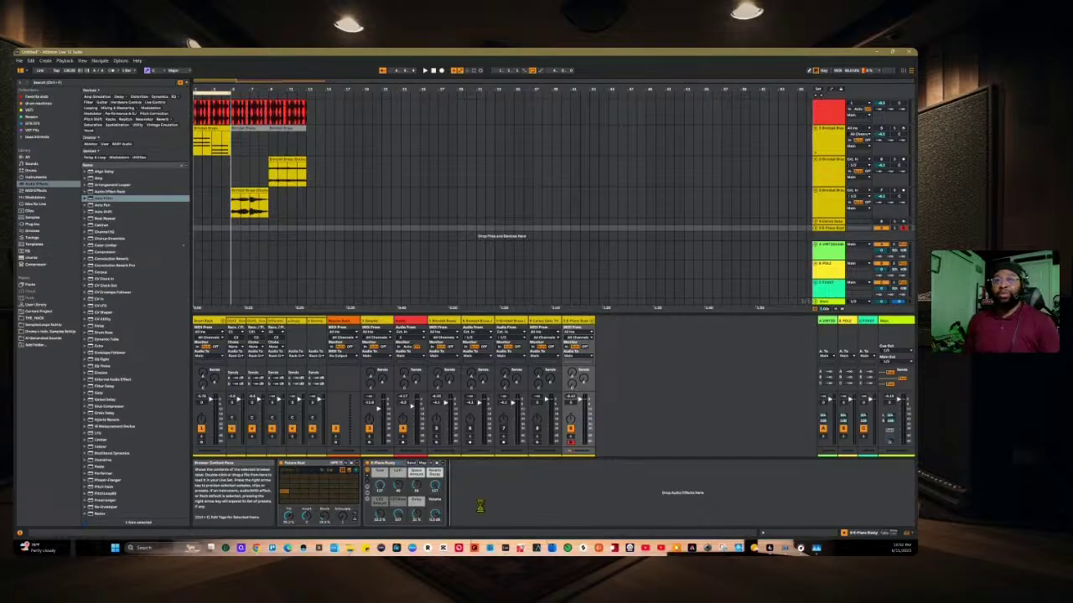
{"action": "left_click_drag", "start_coordinate": [480, 506], "coordinate": [482, 508]}
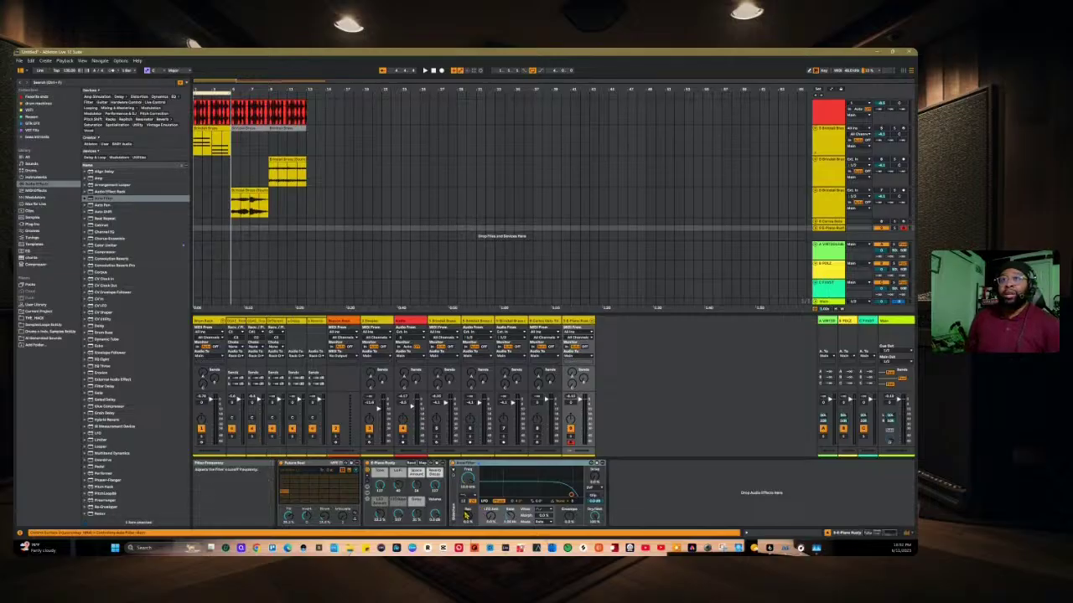
Step: Set the Auto Filter type to Notch + LP
{"action": "left_click", "coordinate": [466, 501]}
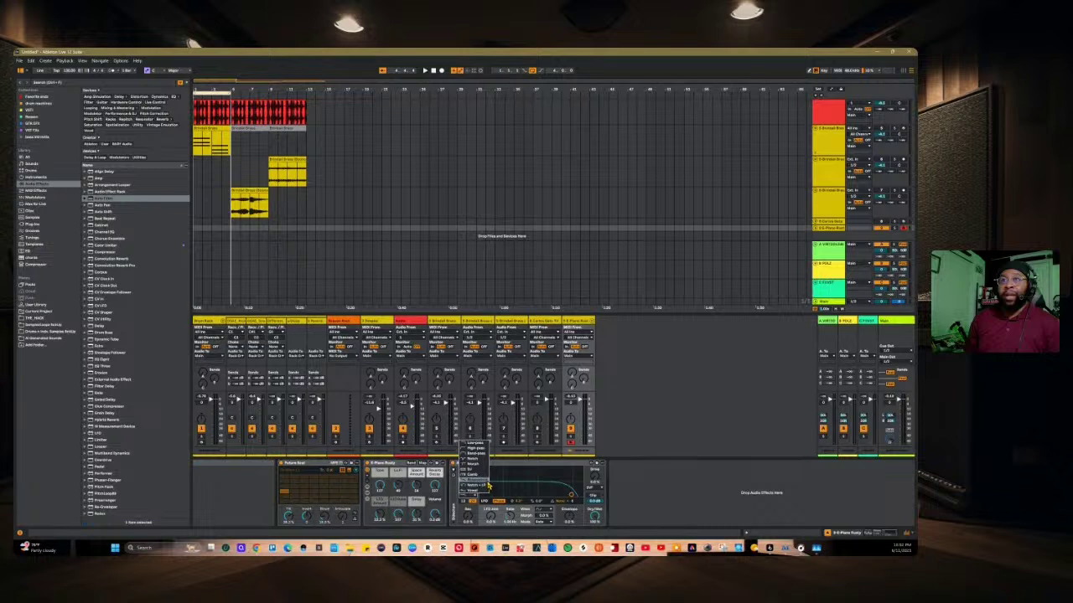
{"action": "left_click", "coordinate": [487, 486]}
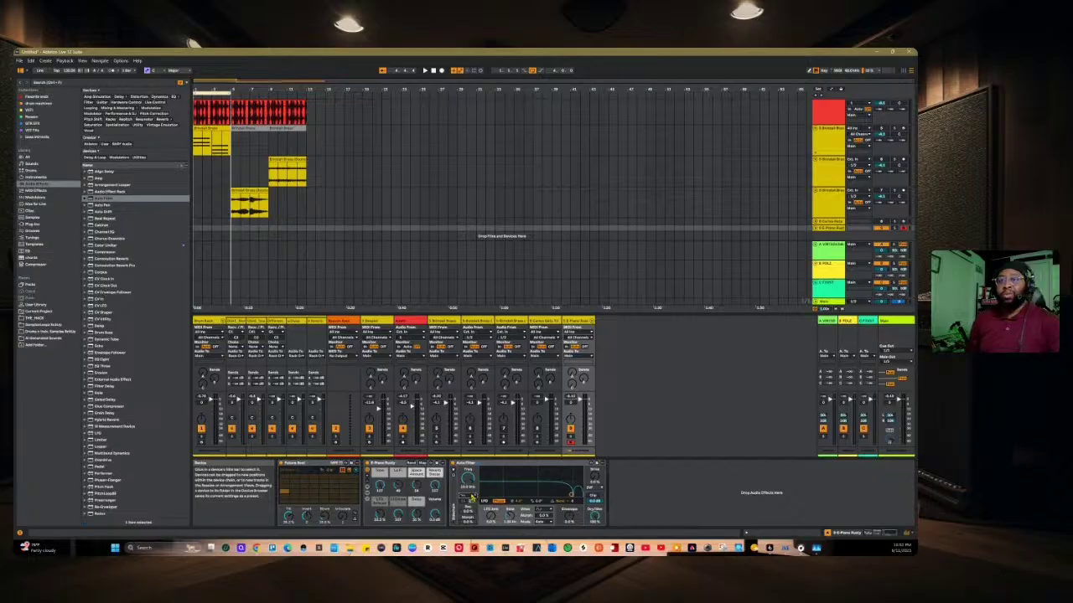
{"action": "key", "text": "space"}
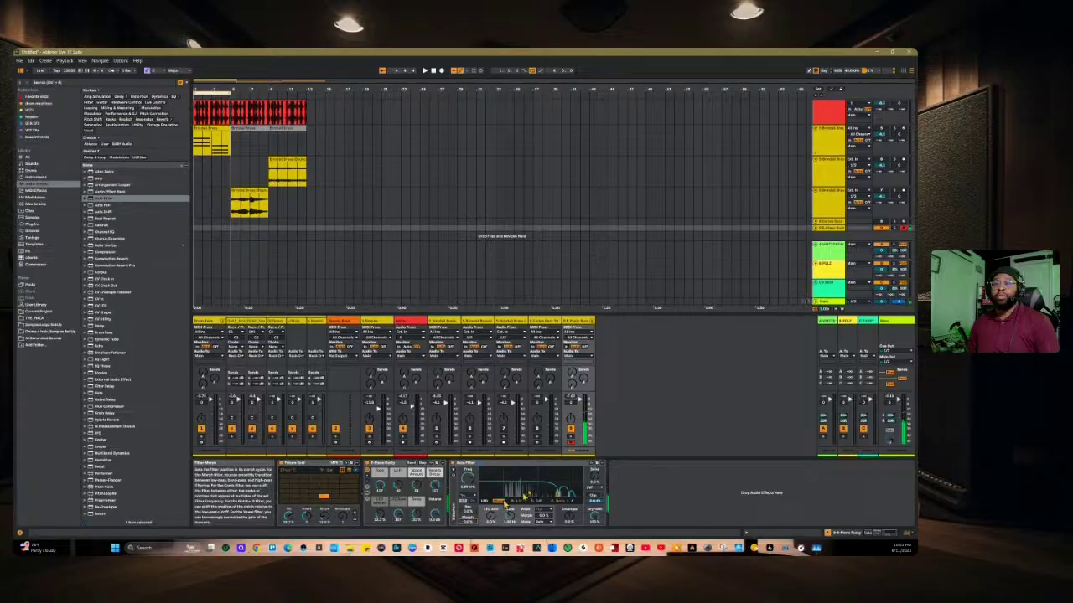
Step: Adjust the Auto Filter's cutoff frequency, slope and drive to shape the E-Piano Rusty sound
{"action": "mouse_move", "coordinate": [558, 500]}
{"action": "left_mouse_down"}
{"action": "mouse_move", "coordinate": [568, 493]}
{"action": "mouse_move", "coordinate": [557, 479]}
{"action": "mouse_move", "coordinate": [558, 494]}
{"action": "left_mouse_up"}
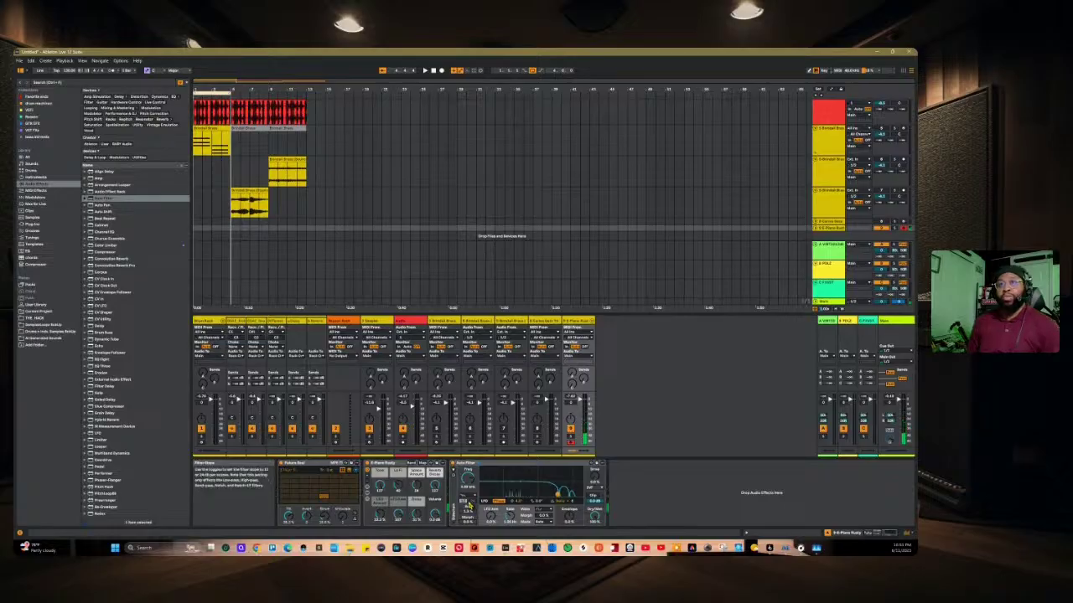
{"action": "left_click", "coordinate": [468, 500]}
{"action": "left_click", "coordinate": [567, 496]}
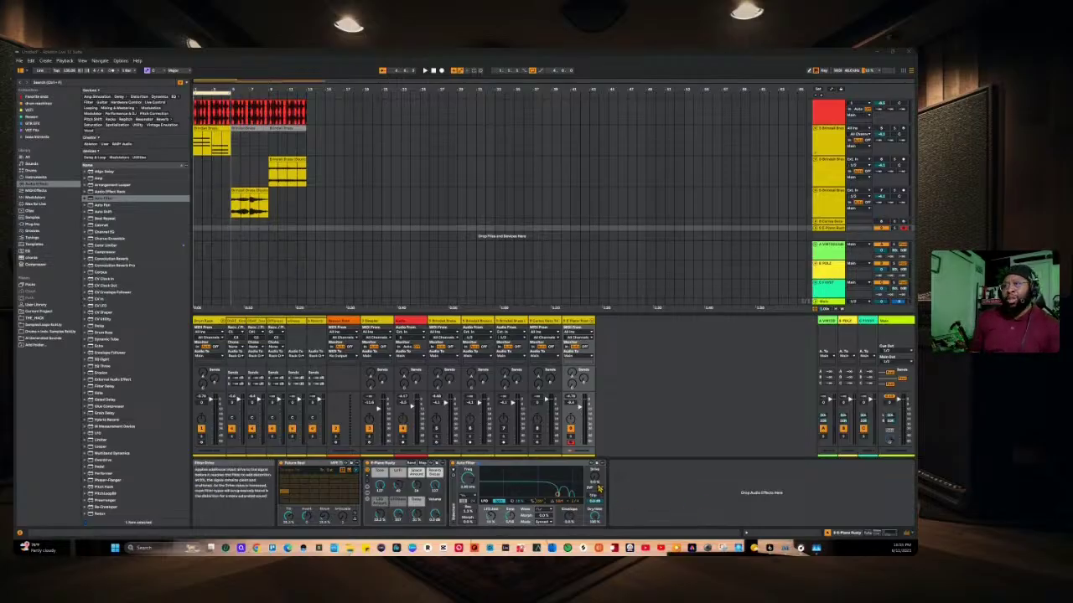
{"action": "left_click", "coordinate": [597, 484]}
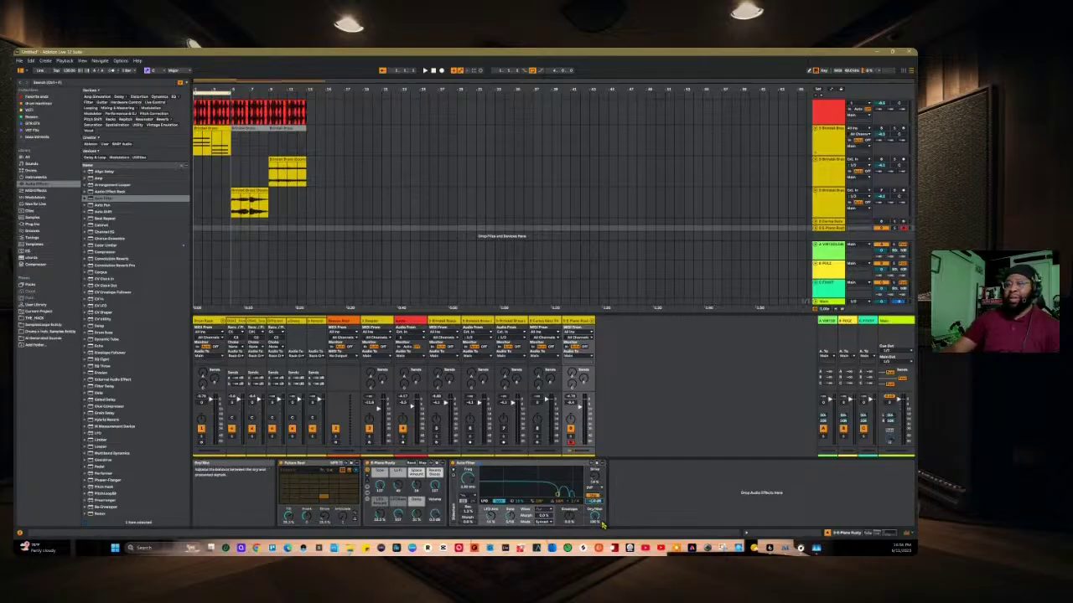
Step: Finish recording the E-Piano Rusty chord take, view it in Session View and return to the Arrangement
{"action": "key", "text": "space"}
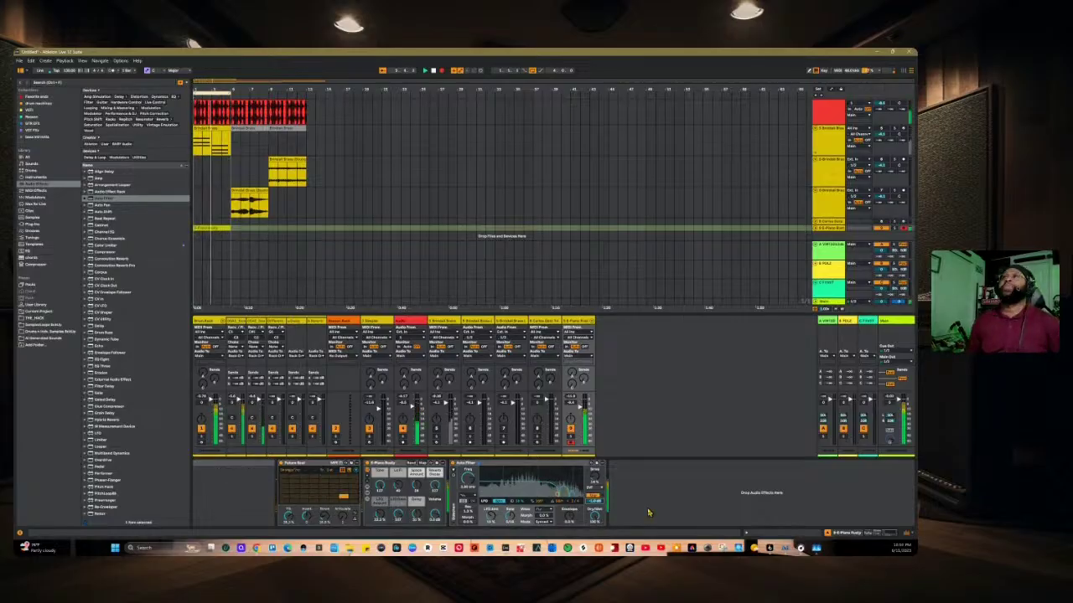
{"action": "key", "text": "Tab"}
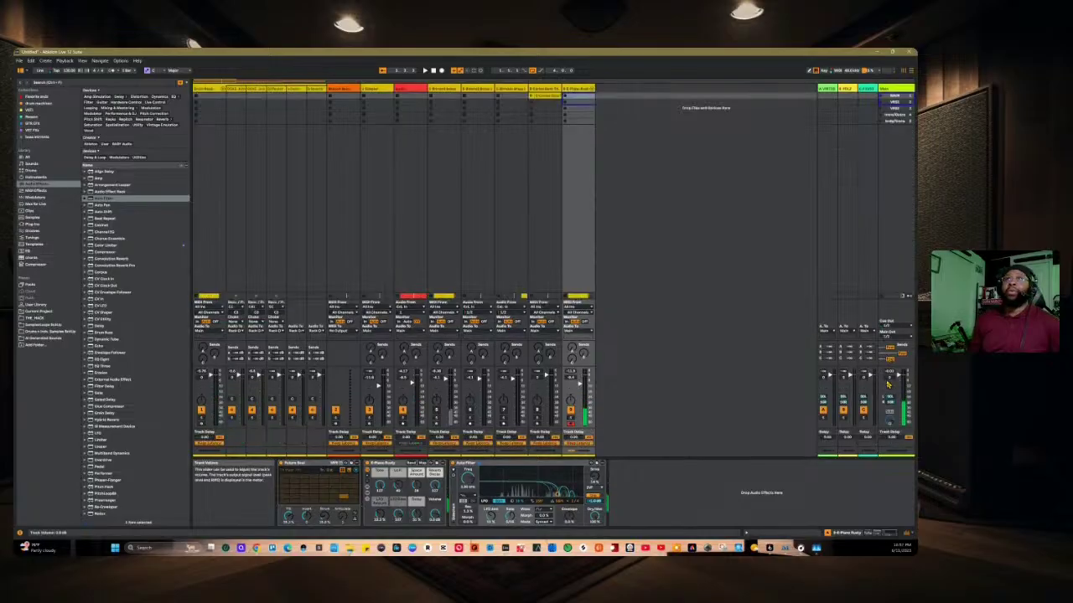
{"action": "key", "text": "Tab"}
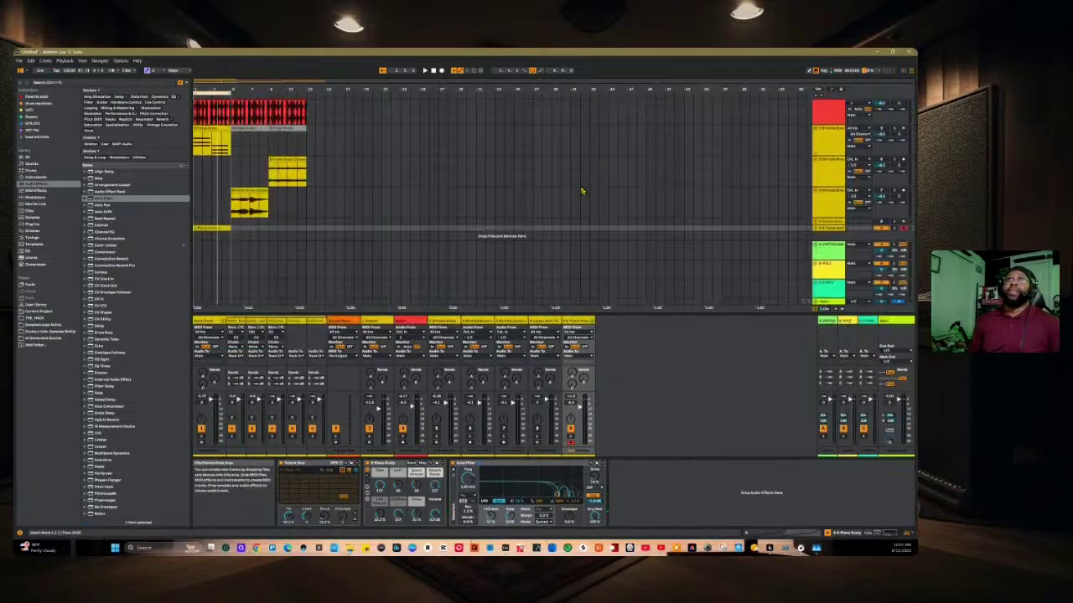
Step: Unfold the E-Piano Rusty track in the Arrangement to show its recorded notes and play the take back
{"action": "scroll", "coordinate": [804, 158], "scroll_direction": "up", "scroll_amount": 2}
{"action": "scroll", "coordinate": [811, 160], "scroll_direction": "up", "scroll_amount": 1}
{"action": "scroll", "coordinate": [817, 172], "scroll_direction": "down", "scroll_amount": 3}
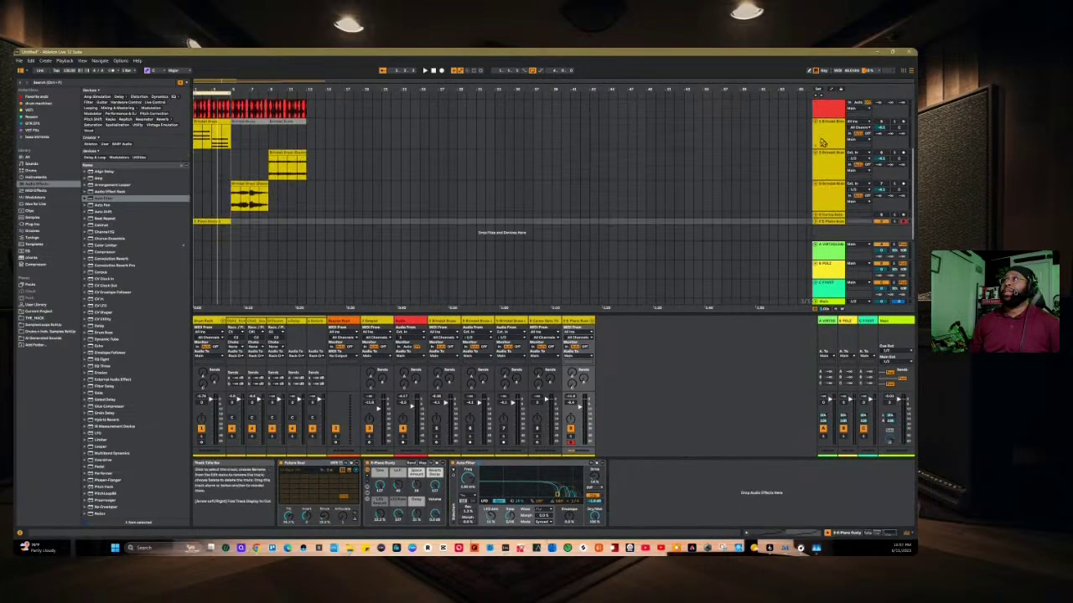
{"action": "left_click", "coordinate": [825, 214]}
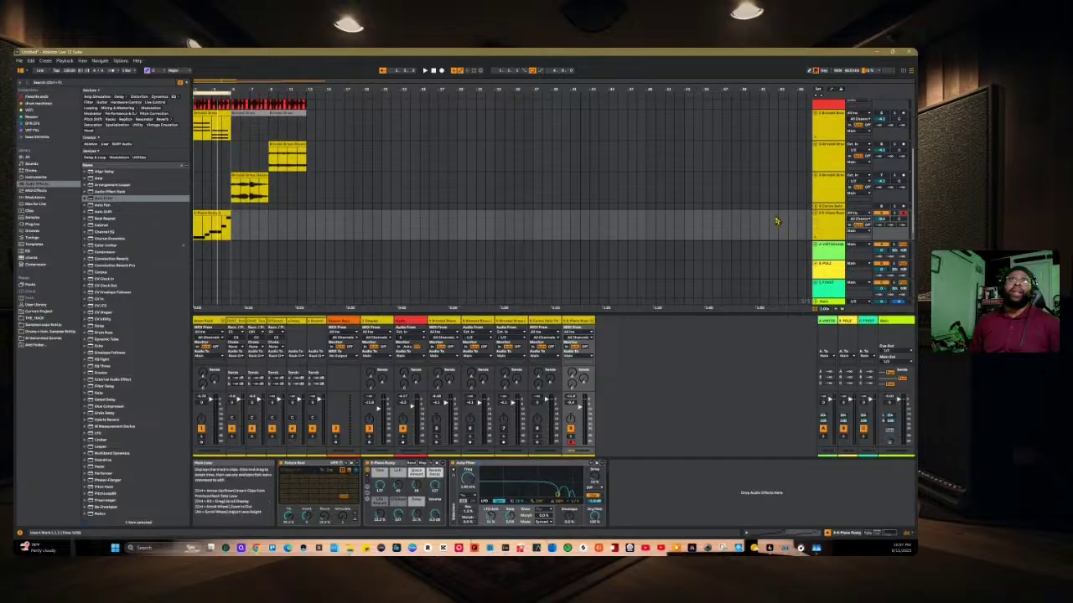
{"action": "scroll", "coordinate": [774, 221], "scroll_direction": "down", "scroll_amount": 1}
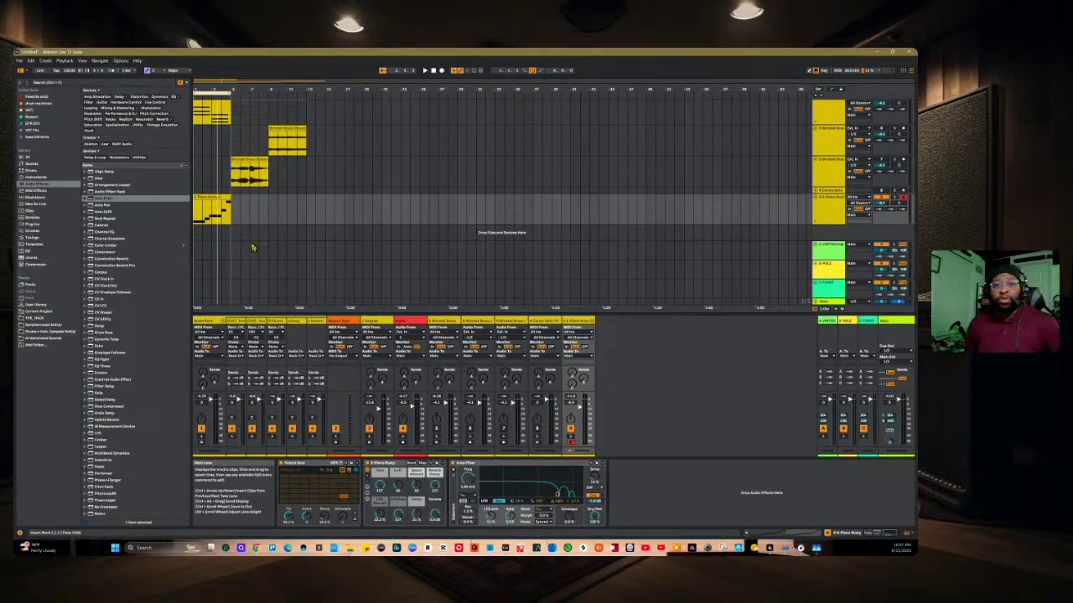
{"action": "key", "text": "space"}
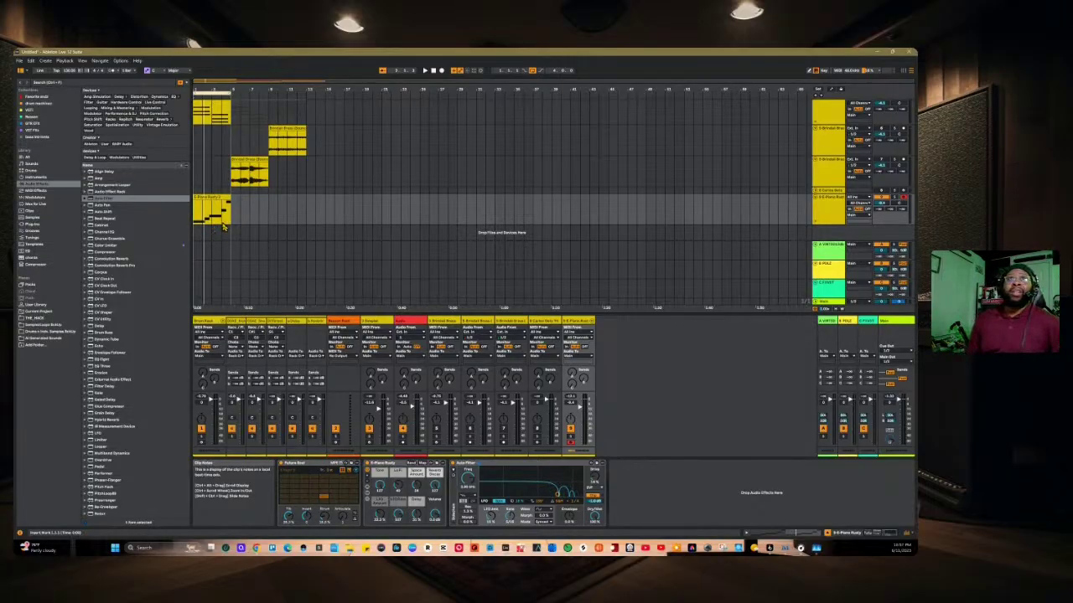
Step: Select the four-bar E-Piano Rusty clip and bounce it to a new audio track
{"action": "left_click_drag", "start_coordinate": [228, 215], "coordinate": [195, 209]}
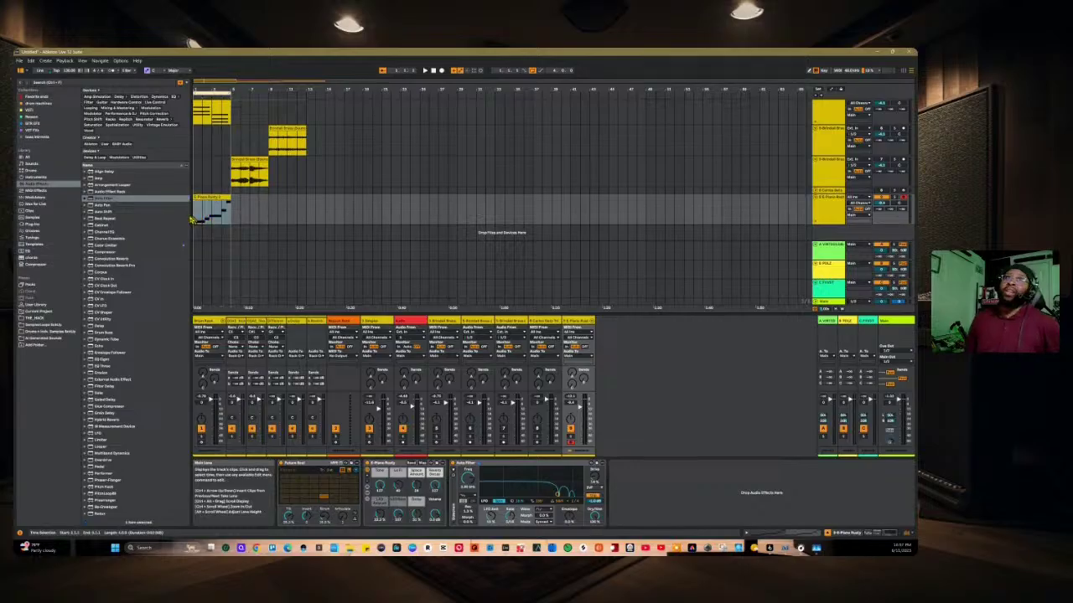
{"action": "right_click", "coordinate": [219, 218]}
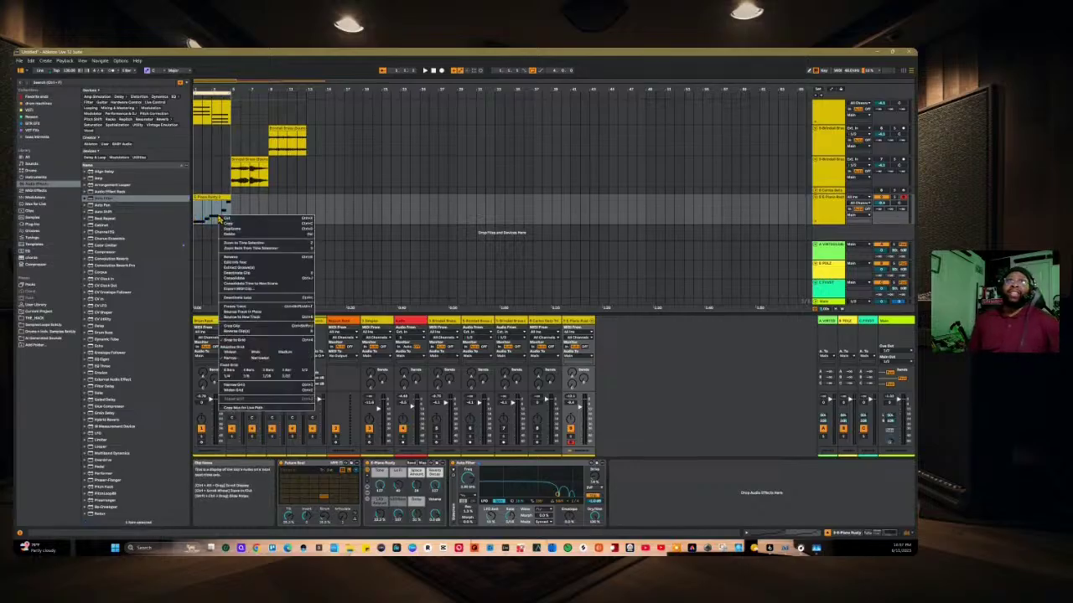
{"action": "left_click", "coordinate": [256, 321]}
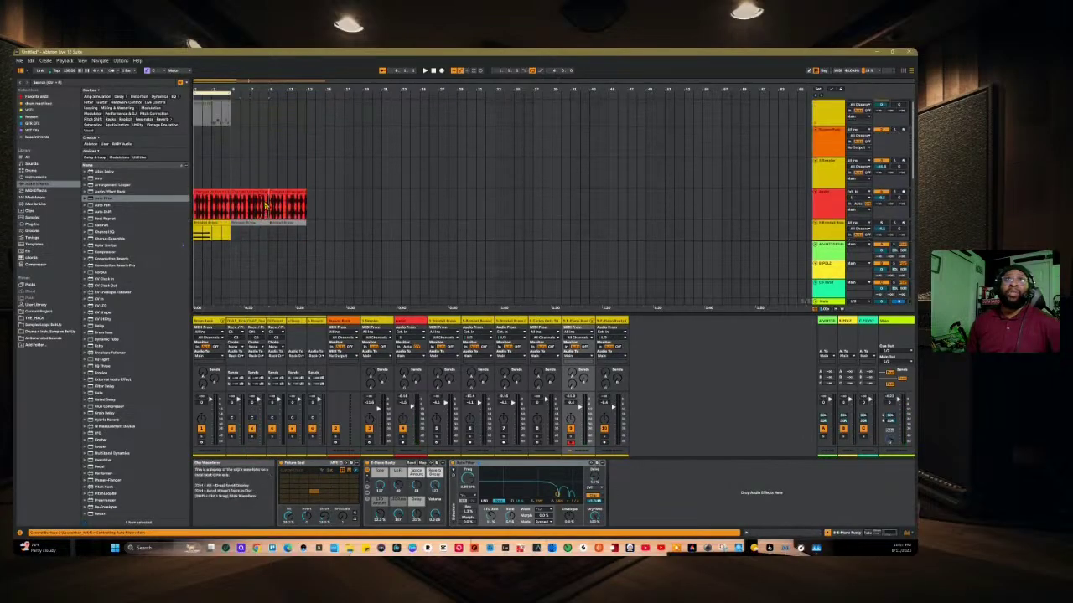
Step: Cut two short gaps into the red Audio track's clips around bars 8 and 10
{"action": "left_click", "coordinate": [267, 205]}
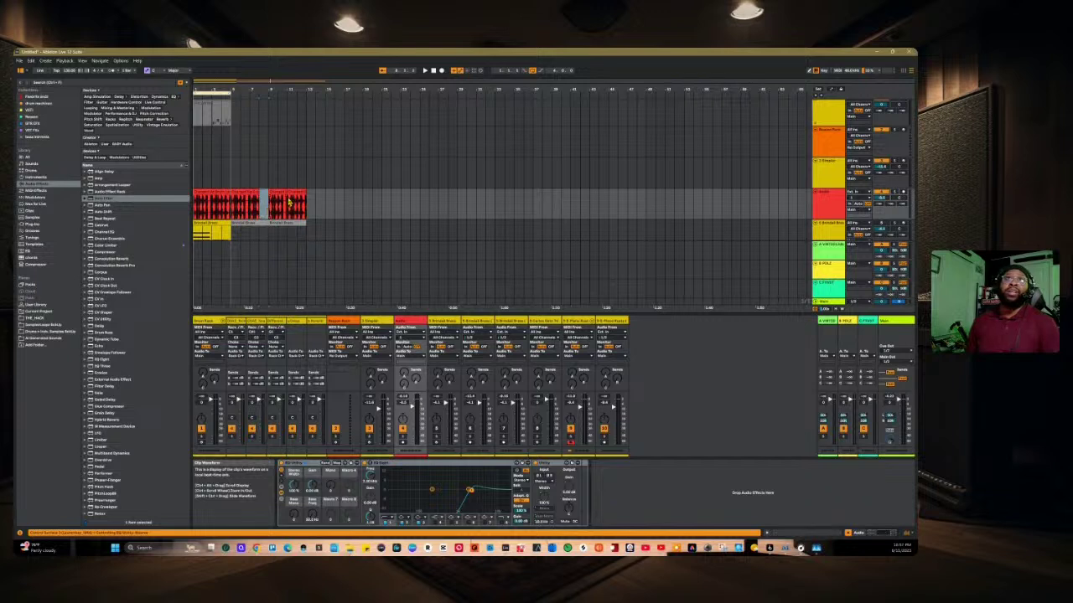
{"action": "left_click", "coordinate": [281, 198]}
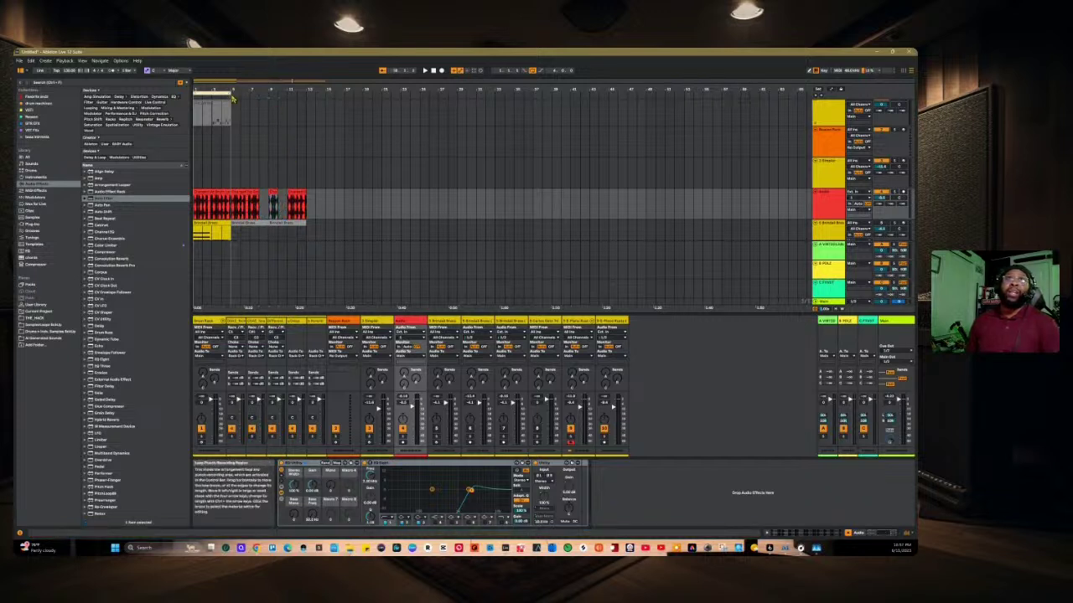
Step: Extend the arrangement loop to bar 9 and record a new E-Piano Rusty take over the eight bars
{"action": "left_click_drag", "start_coordinate": [233, 98], "coordinate": [266, 100]}
{"action": "scroll", "coordinate": [260, 142], "scroll_direction": "down", "scroll_amount": 2}
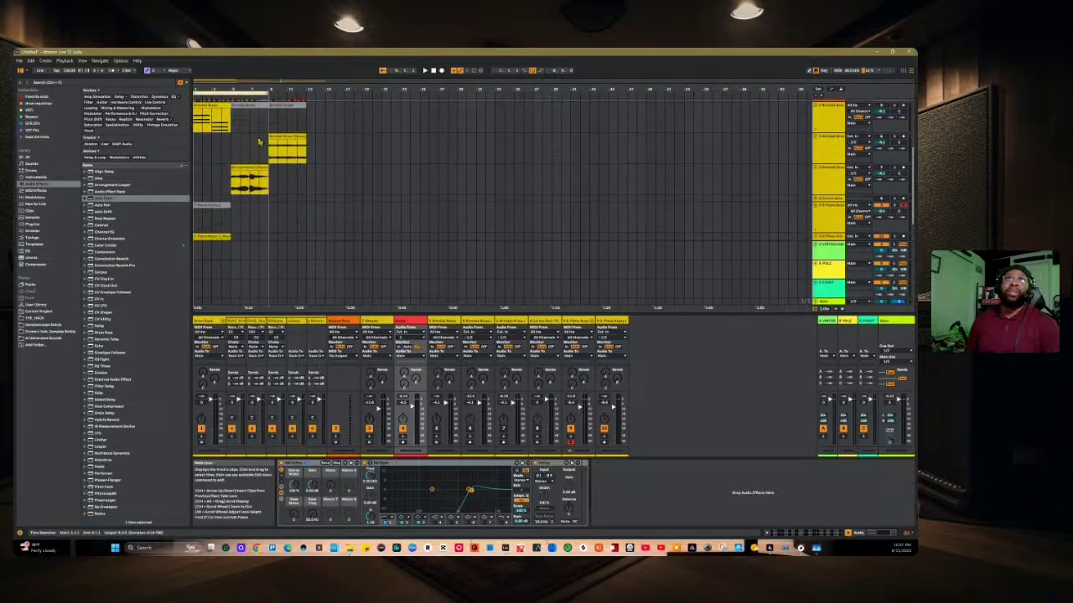
{"action": "scroll", "coordinate": [260, 142], "scroll_direction": "down", "scroll_amount": 2}
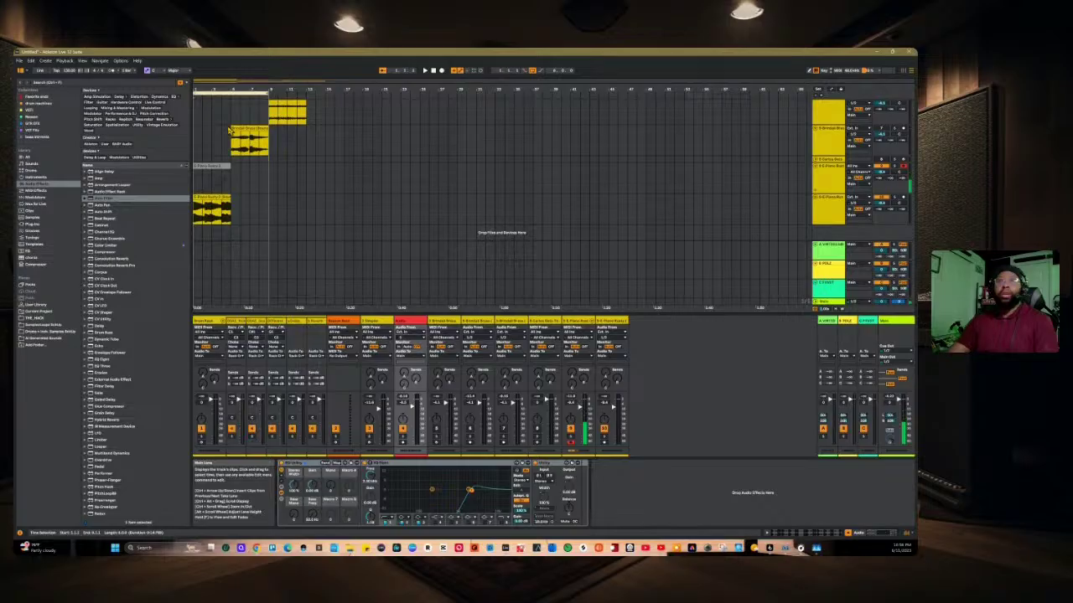
{"action": "key", "text": "F9"}
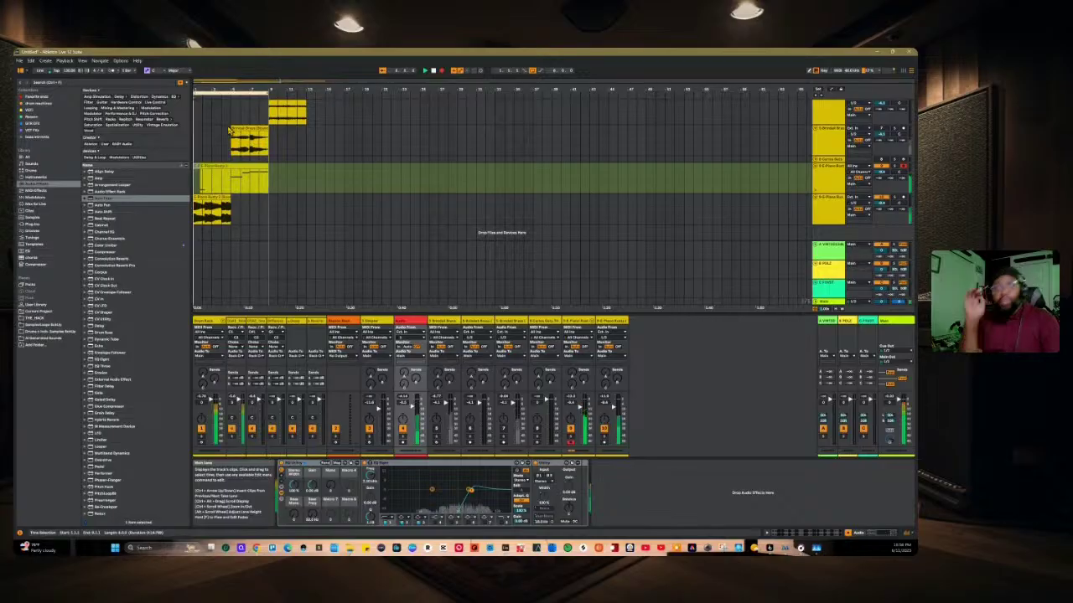
{"action": "key", "text": "space"}
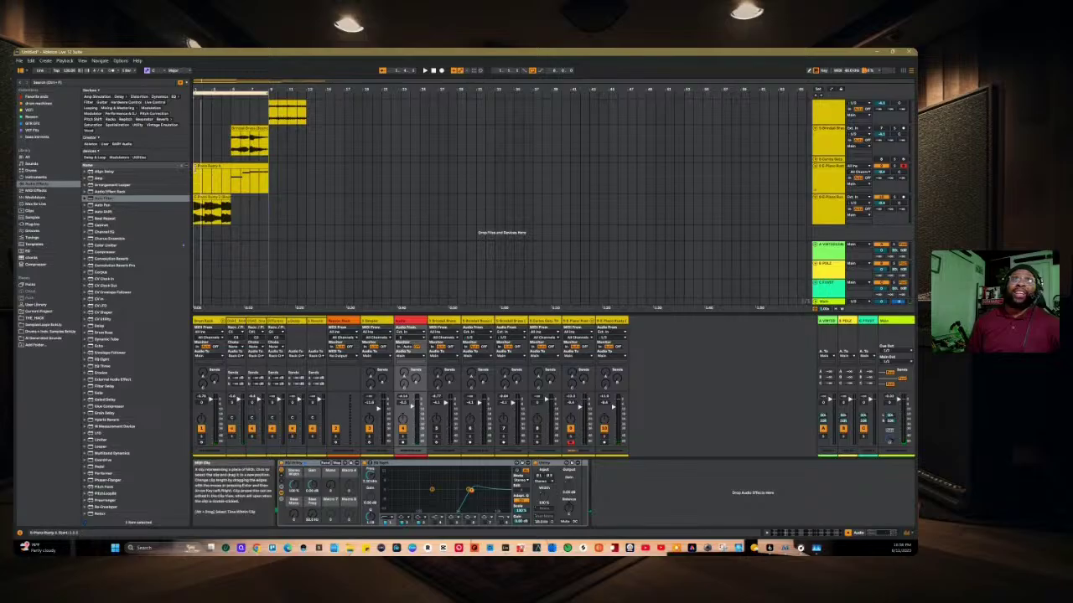
Step: Remove the first four bars of the new E-Piano Rusty clip, keeping bars 5 to 9, and play the loop
{"action": "left_click", "coordinate": [235, 175]}
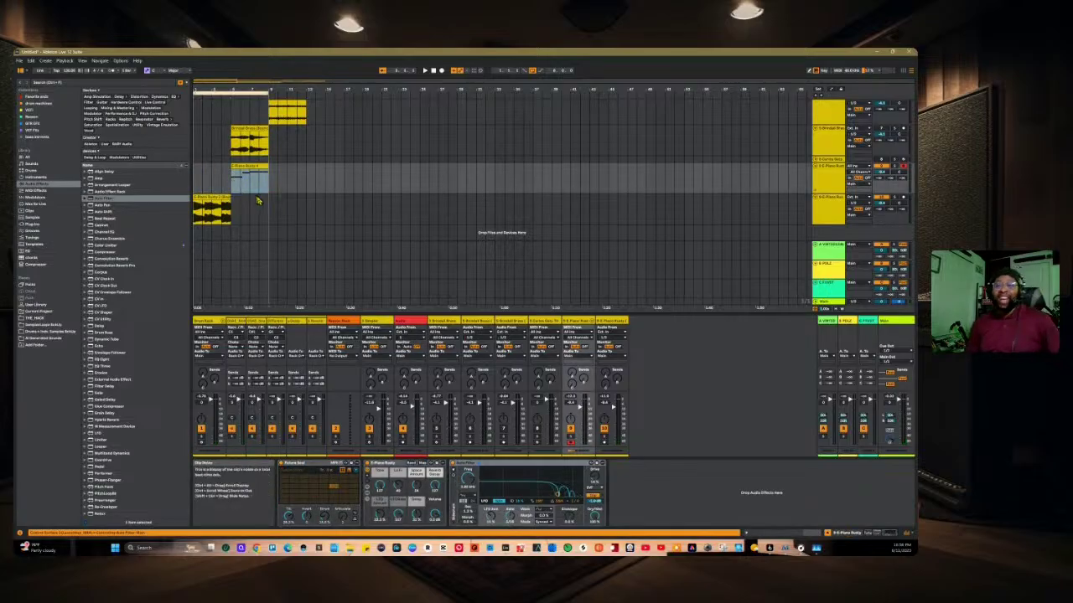
{"action": "left_click", "coordinate": [251, 168]}
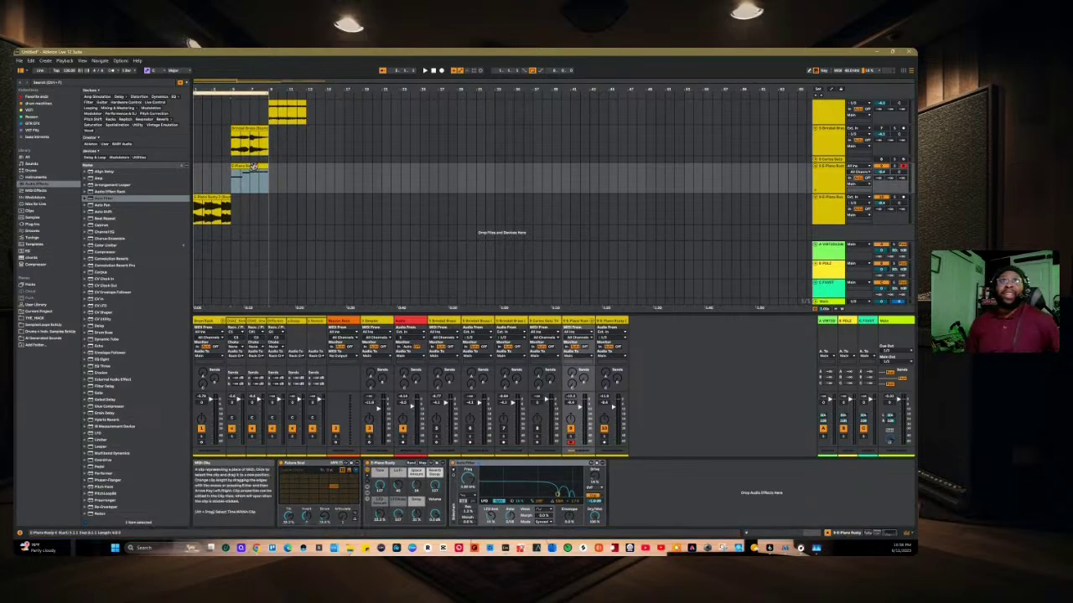
{"action": "left_click", "coordinate": [245, 188]}
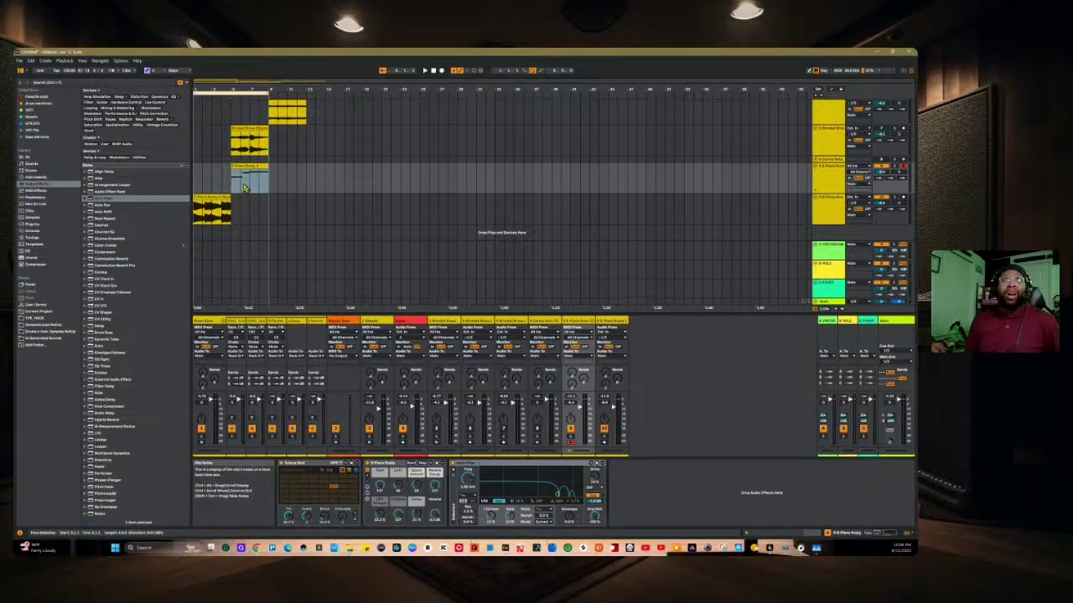
{"action": "left_click", "coordinate": [252, 168]}
{"action": "key", "text": "0"}
{"action": "key", "text": "space"}
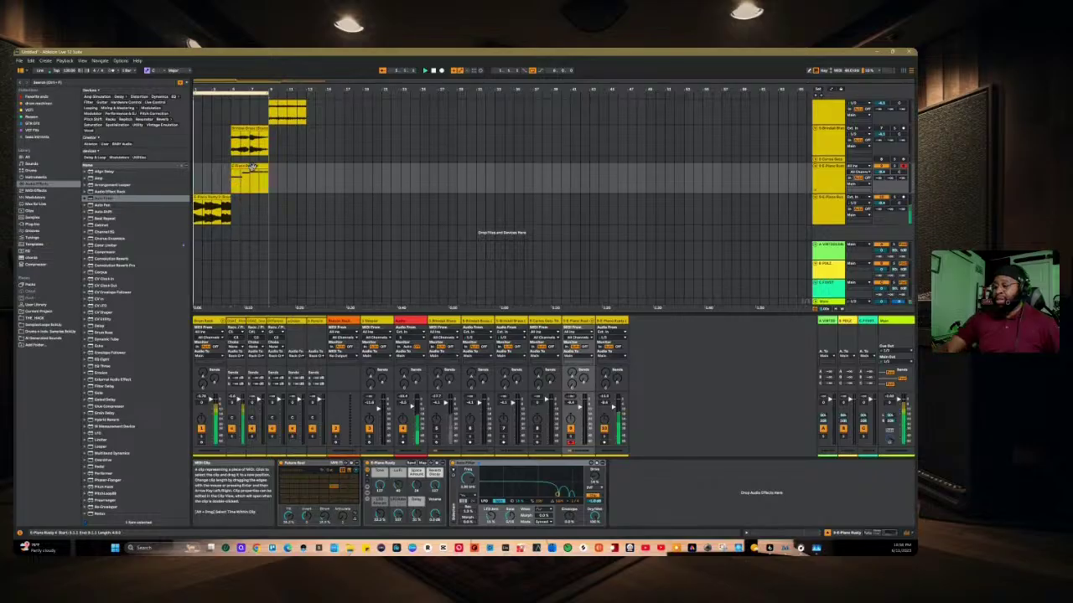
{"action": "left_click", "coordinate": [254, 191]}
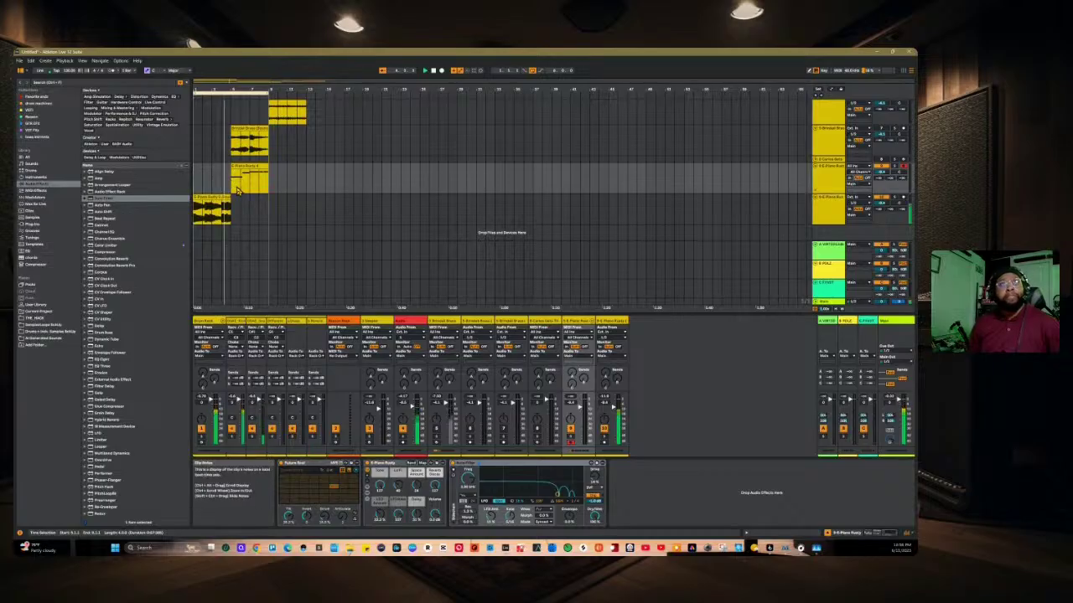
Step: Open the E-Piano Rusty MIDI clip at bars 5 to 9 to examine its notes
{"action": "left_click", "coordinate": [242, 166]}
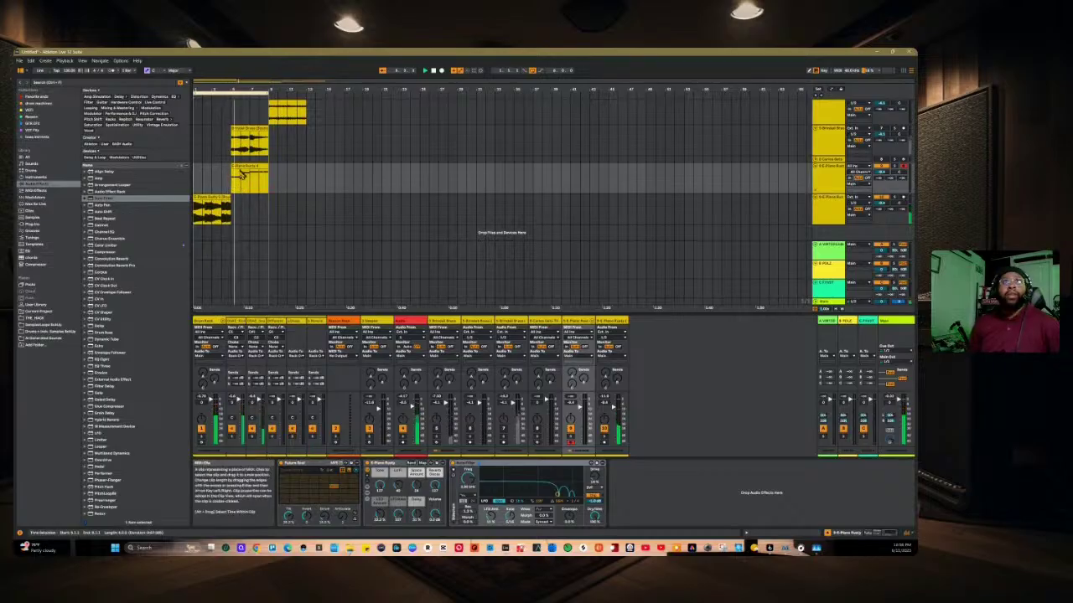
{"action": "left_click", "coordinate": [432, 190]}
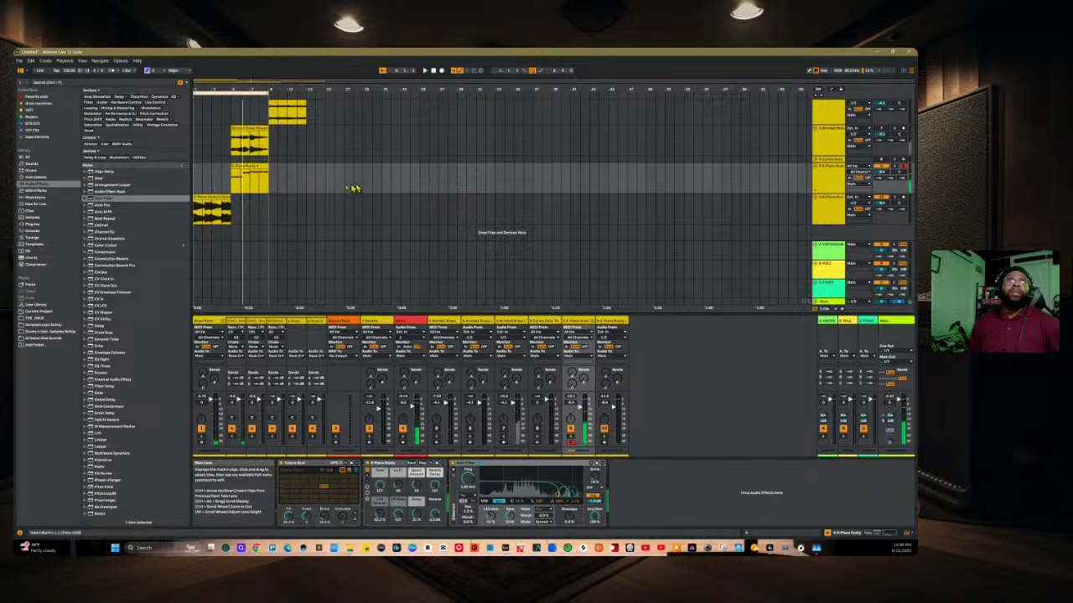
{"action": "double_click", "coordinate": [247, 178]}
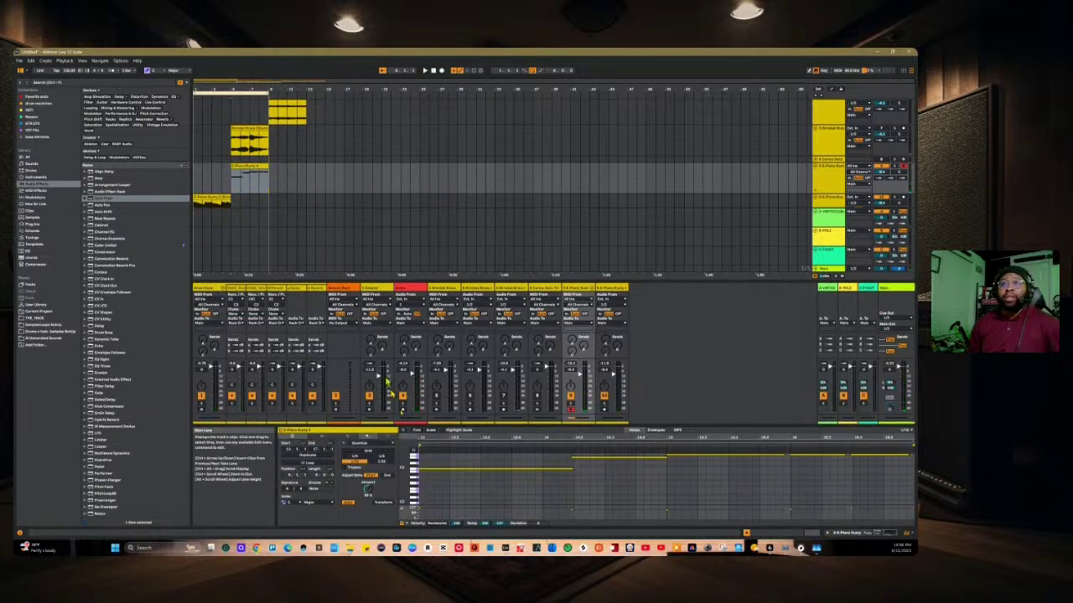
{"action": "left_click", "coordinate": [438, 488]}
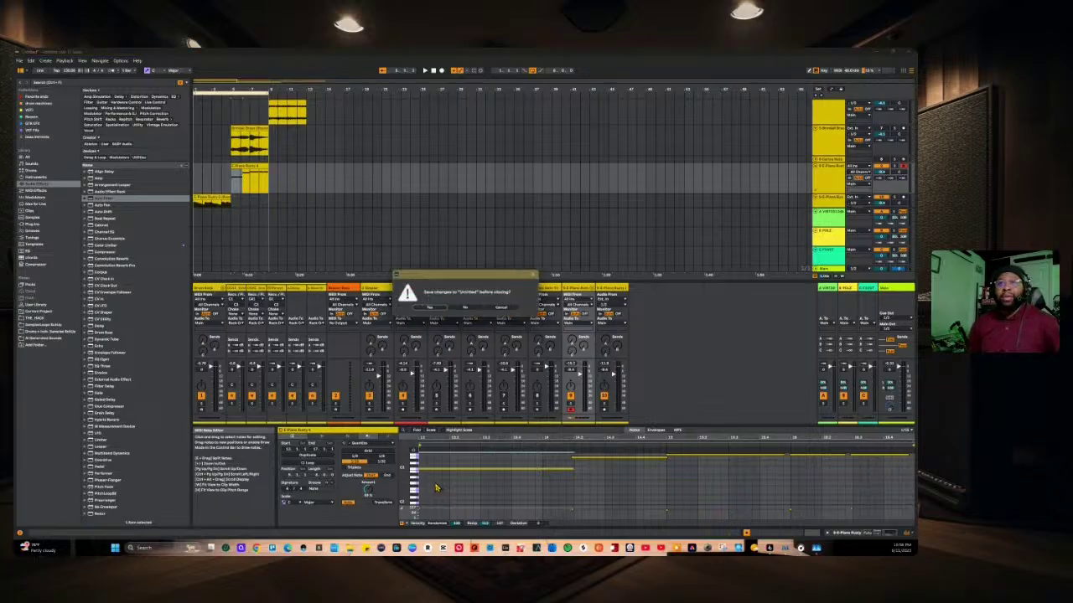
Step: Cancel closing the unsaved set and play the arrangement loop
{"action": "left_click", "coordinate": [499, 310]}
{"action": "scroll", "coordinate": [623, 474], "scroll_direction": "up", "scroll_amount": 5}
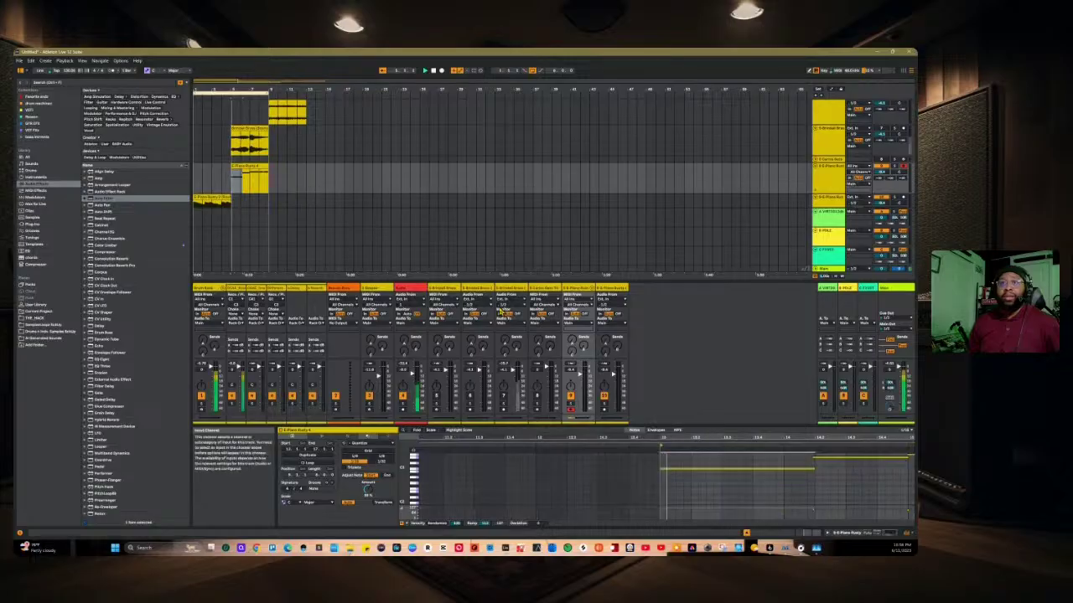
{"action": "left_click", "coordinate": [624, 474]}
{"action": "key", "text": "space"}
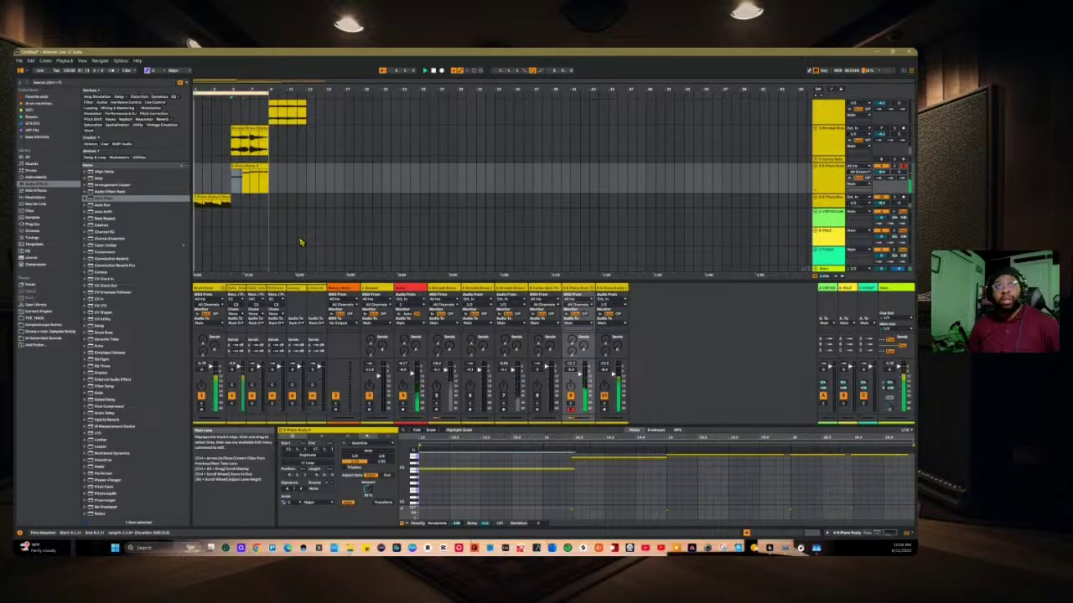
Step: Select the E-Piano Rusty clip from bar 5 to 9 and bounce its track in place to audio
{"action": "left_click", "coordinate": [255, 208]}
{"action": "left_click", "coordinate": [240, 156]}
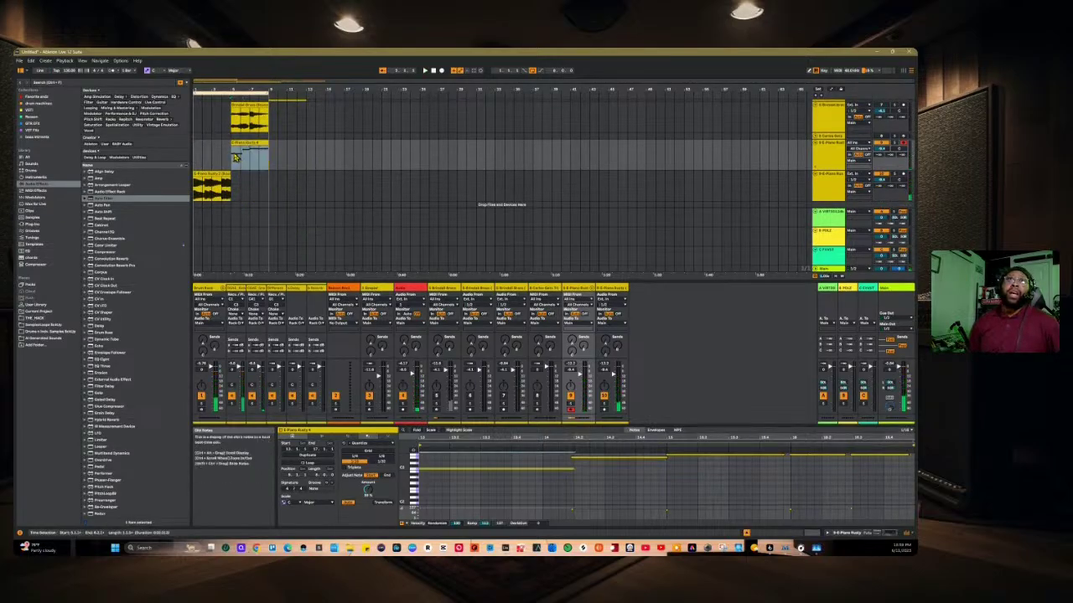
{"action": "left_click_drag", "start_coordinate": [240, 156], "coordinate": [270, 159]}
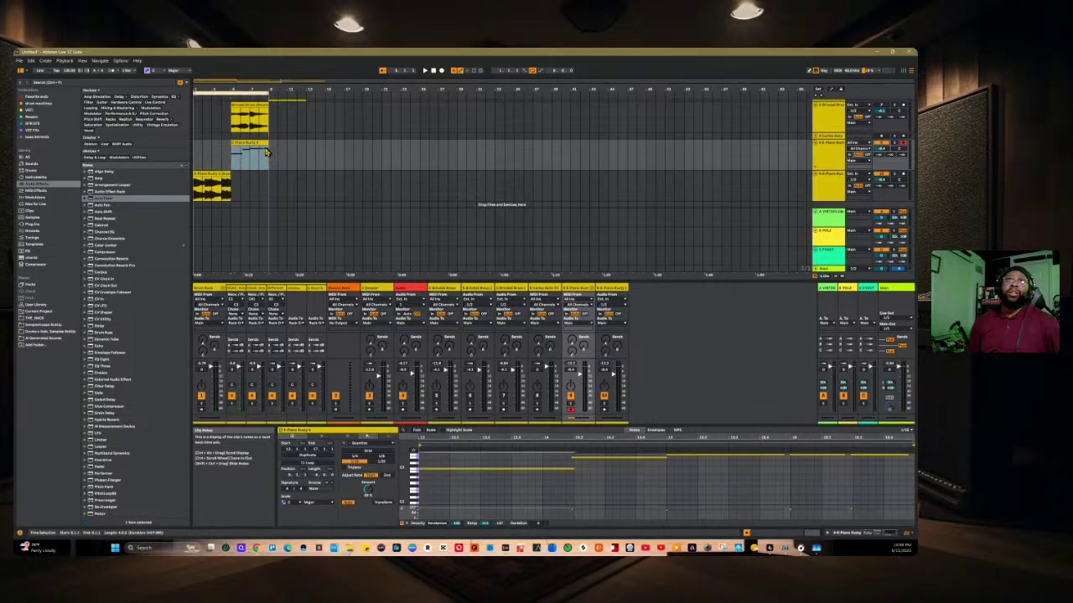
{"action": "left_click", "coordinate": [262, 144]}
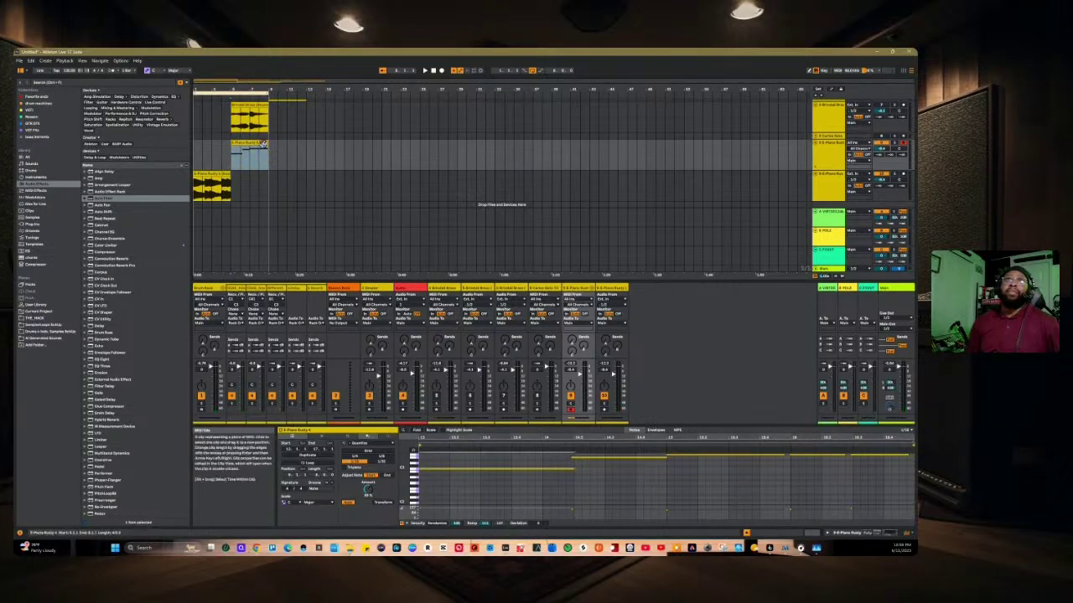
{"action": "right_click", "coordinate": [262, 144]}
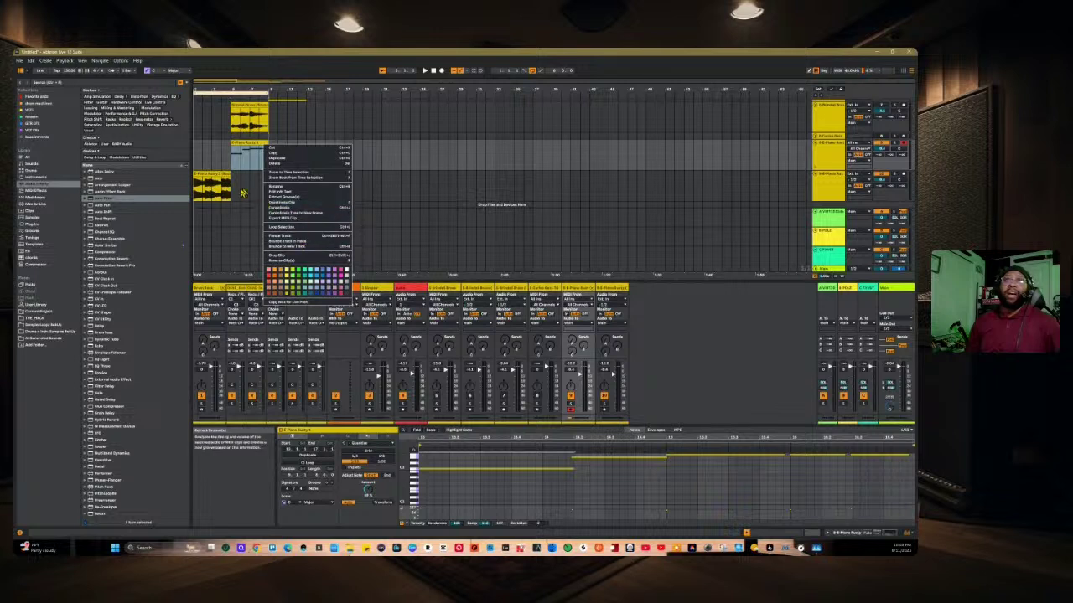
{"action": "left_click", "coordinate": [313, 245]}
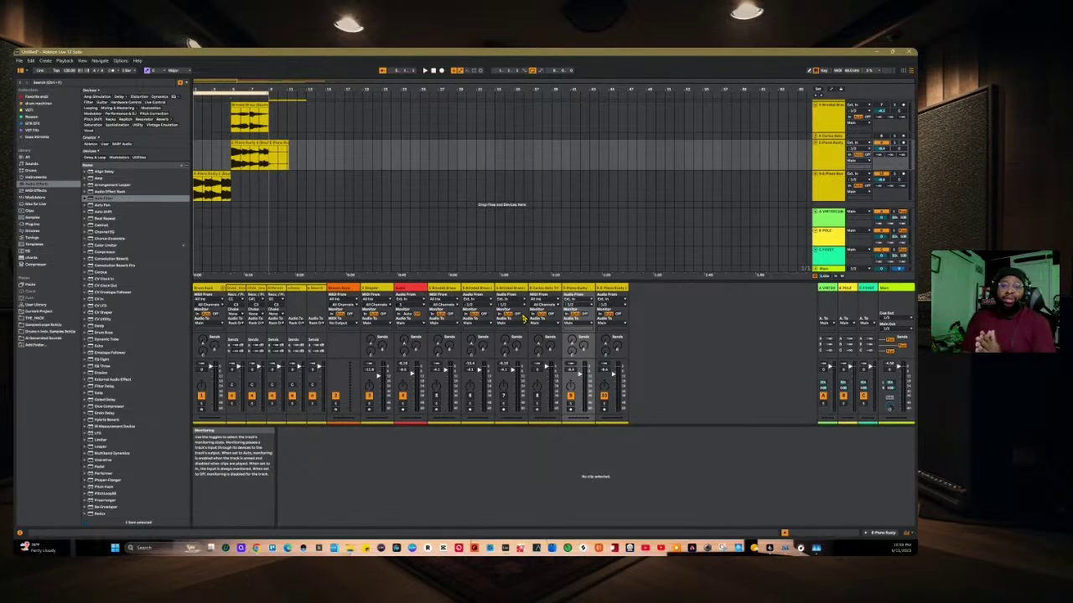
Step: Move the bounced clip at bars 1 to 5 up onto the E-Piano Rusty audio track and play the loop
{"action": "left_click", "coordinate": [360, 249]}
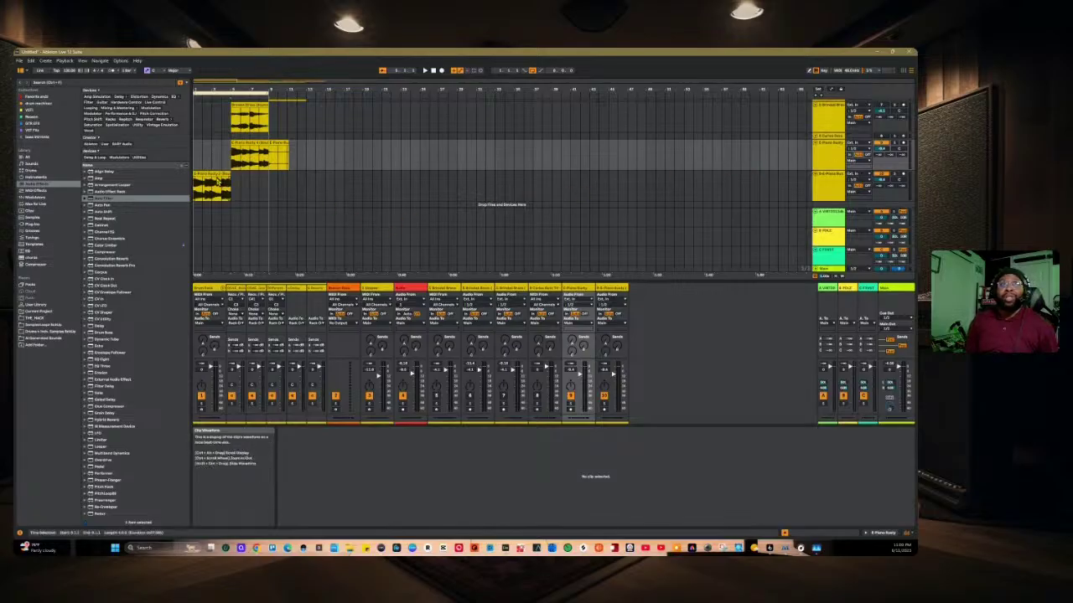
{"action": "left_click", "coordinate": [215, 175]}
{"action": "left_click", "coordinate": [215, 174]}
{"action": "left_click_drag", "start_coordinate": [215, 162], "coordinate": [216, 165]}
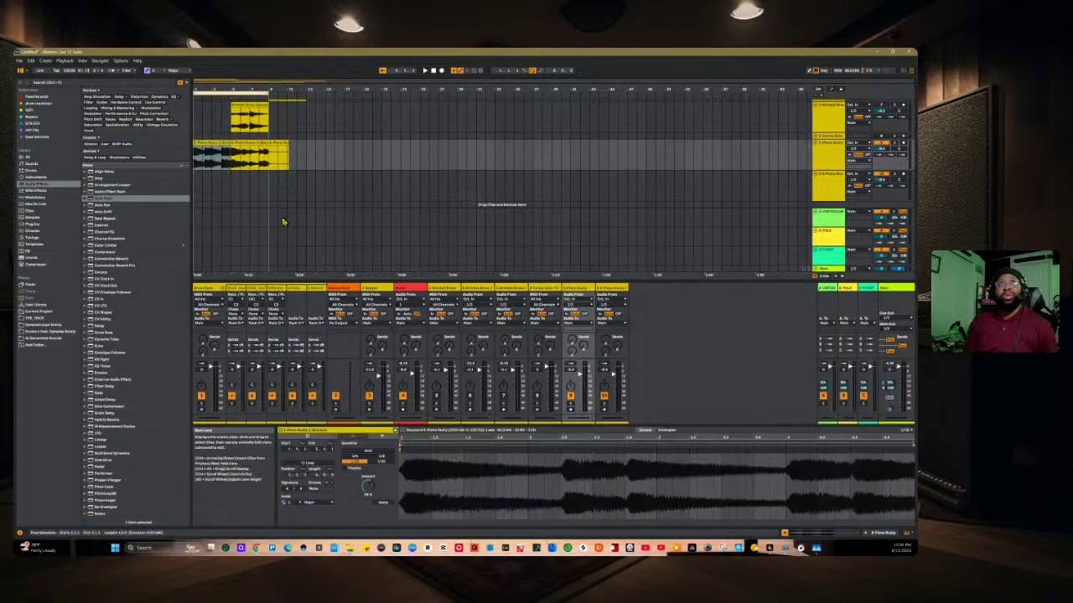
{"action": "left_click", "coordinate": [425, 72]}
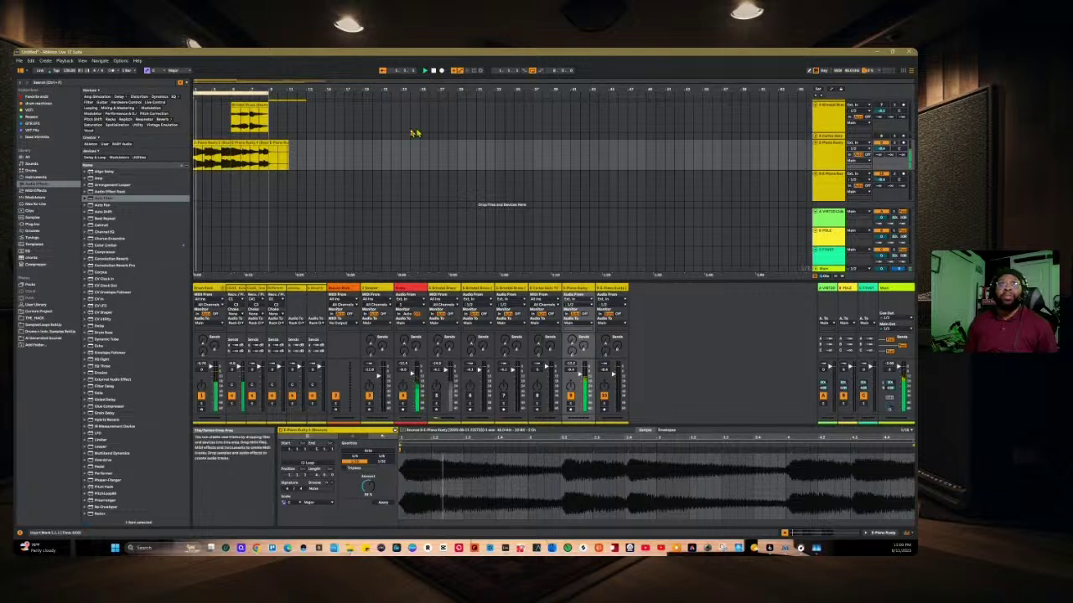
Step: Review the arrangement tracks from the red Audio track down to the bounced E-Piano clips, then play the loop
{"action": "left_click", "coordinate": [345, 165]}
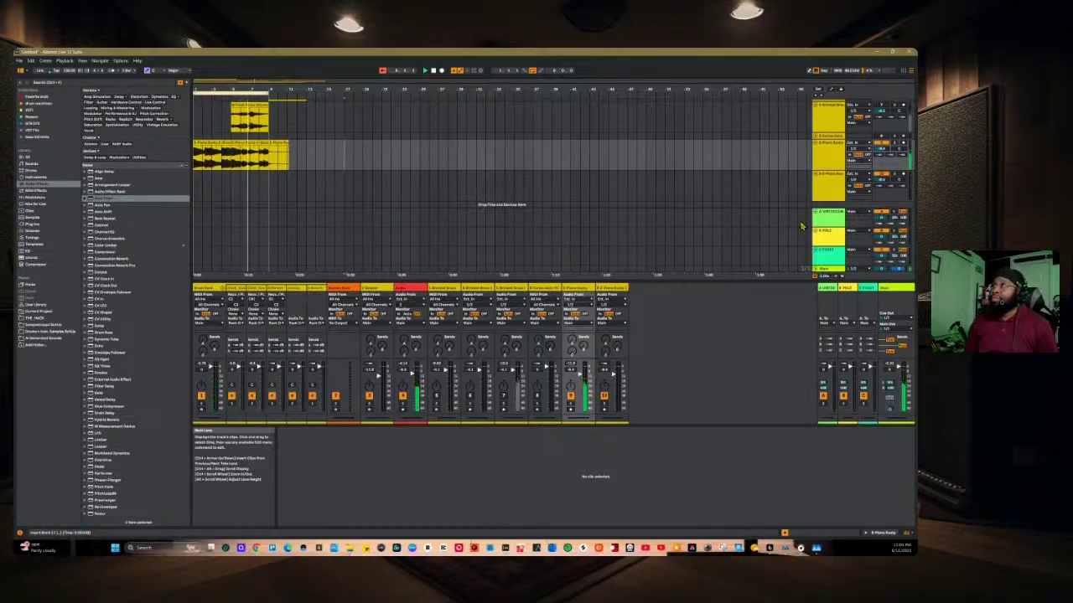
{"action": "key", "text": "alt+u"}
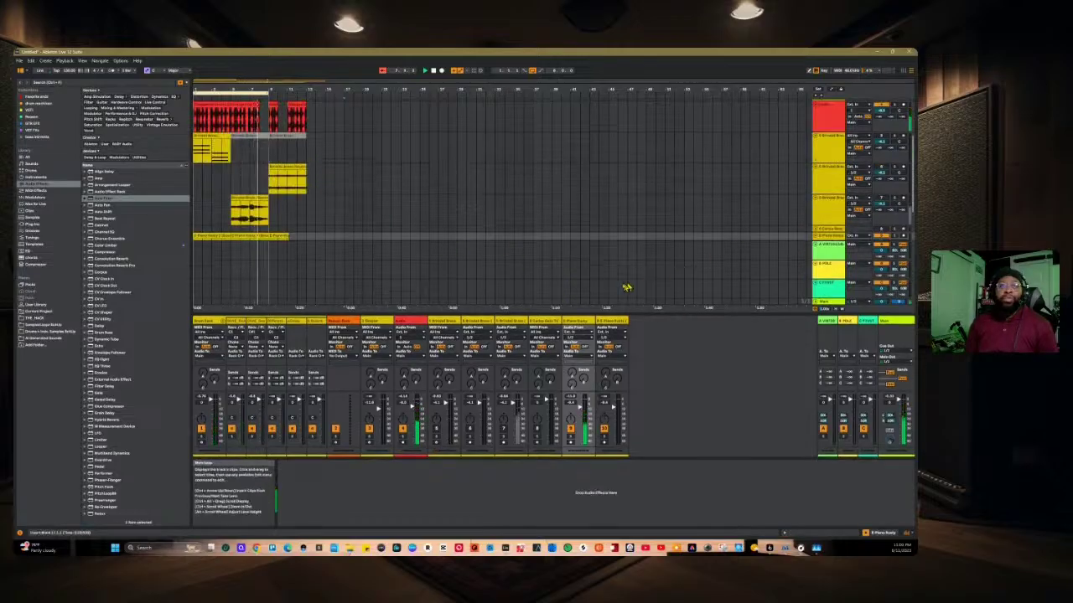
{"action": "scroll", "coordinate": [521, 226], "scroll_direction": "down", "scroll_amount": 3}
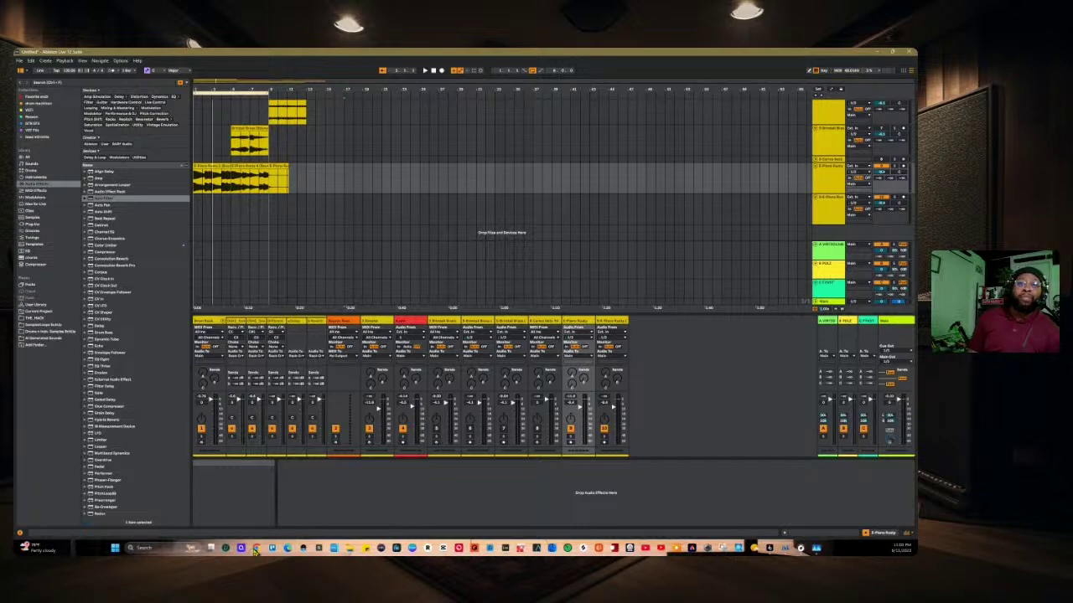
{"action": "mouse_move", "coordinate": [256, 551]}
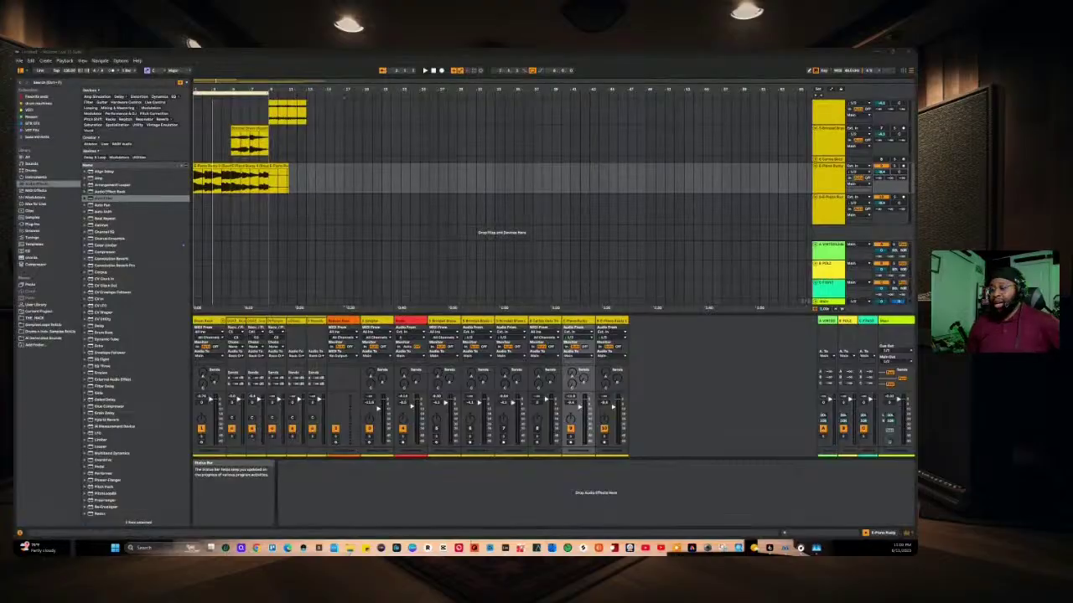
{"action": "key", "text": "space"}
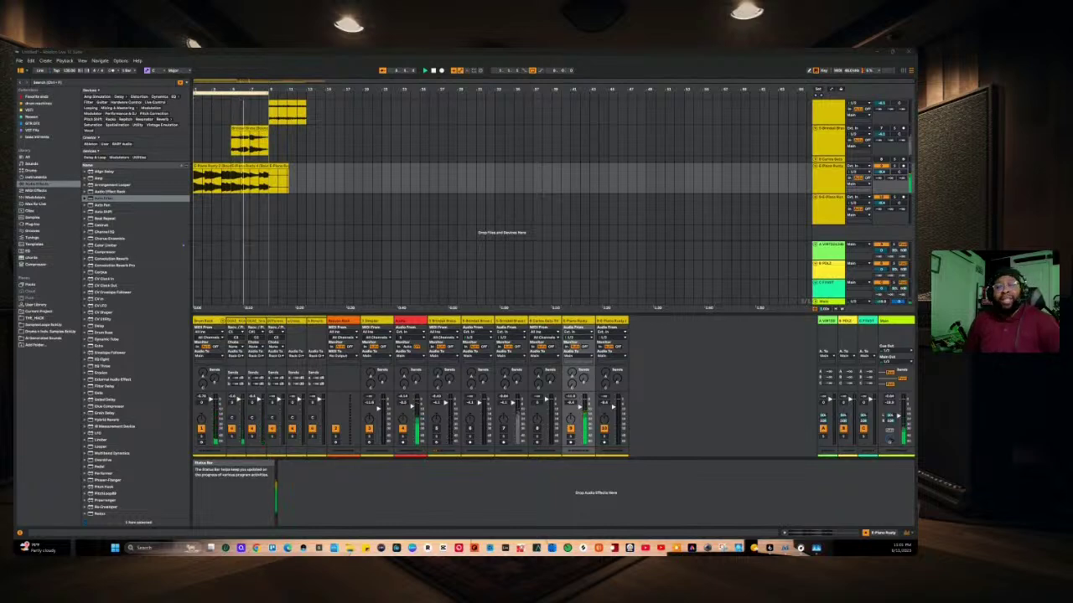
Step: Open the Settings on the Display & Input page to view the options, and close them unchanged
{"action": "left_click", "coordinate": [123, 62]}
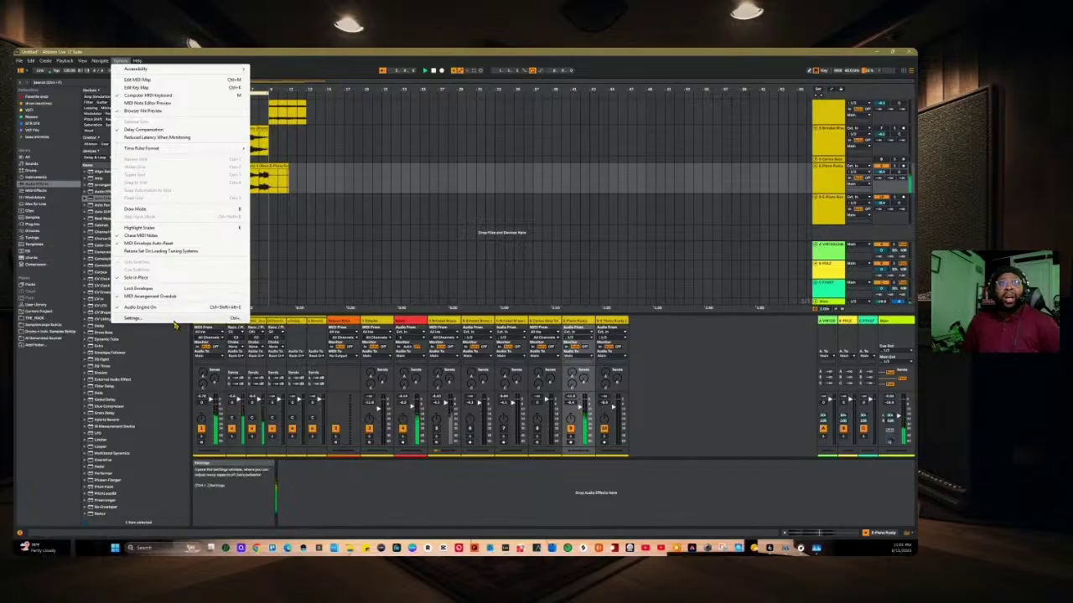
{"action": "left_click", "coordinate": [134, 319]}
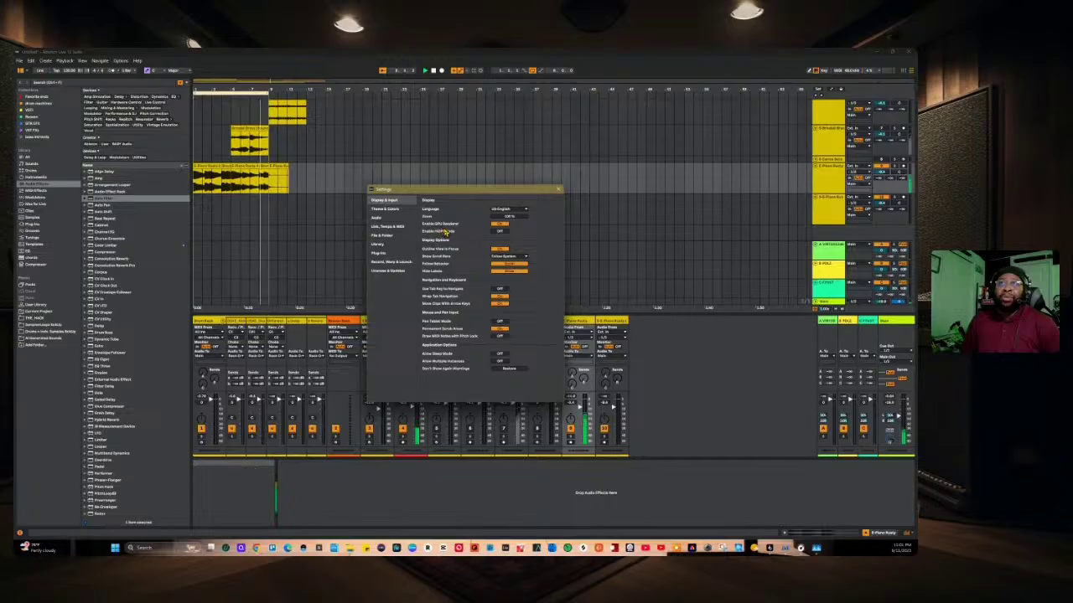
{"action": "left_click", "coordinate": [558, 189]}
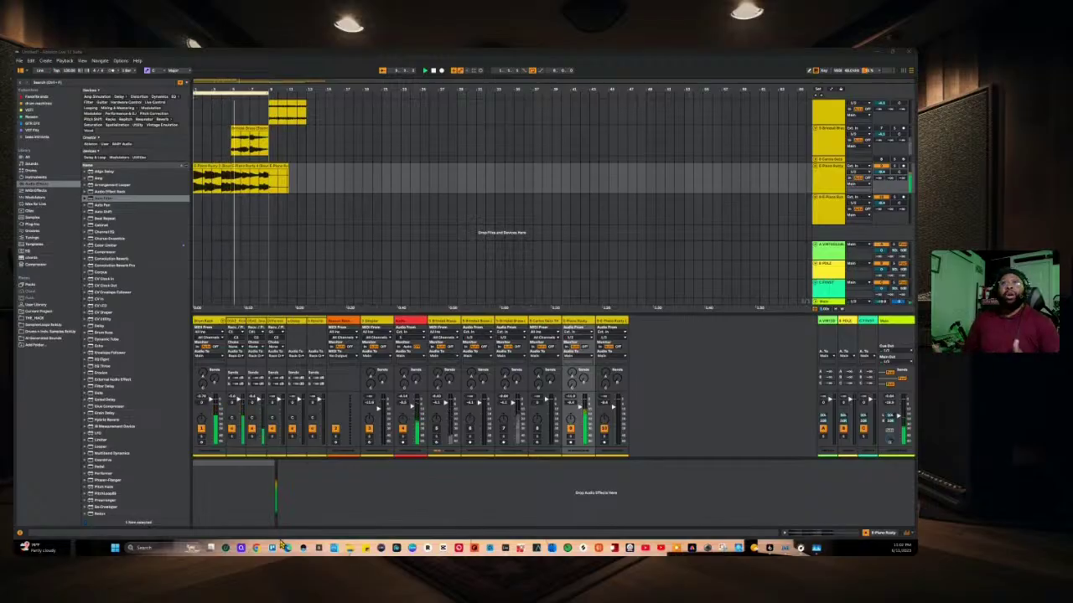
{"action": "key", "text": "shift+slash"}
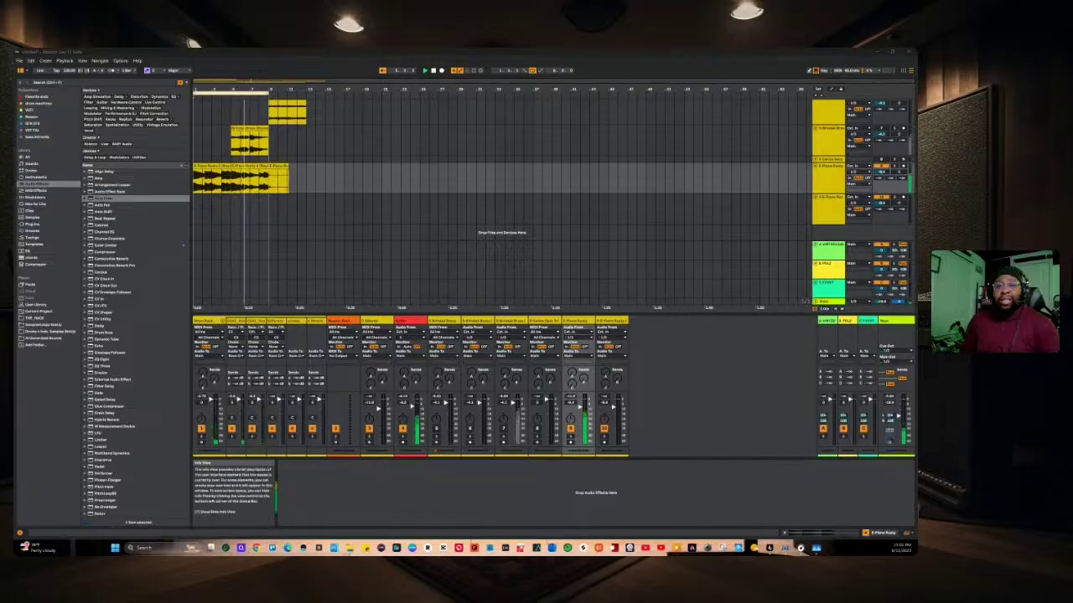